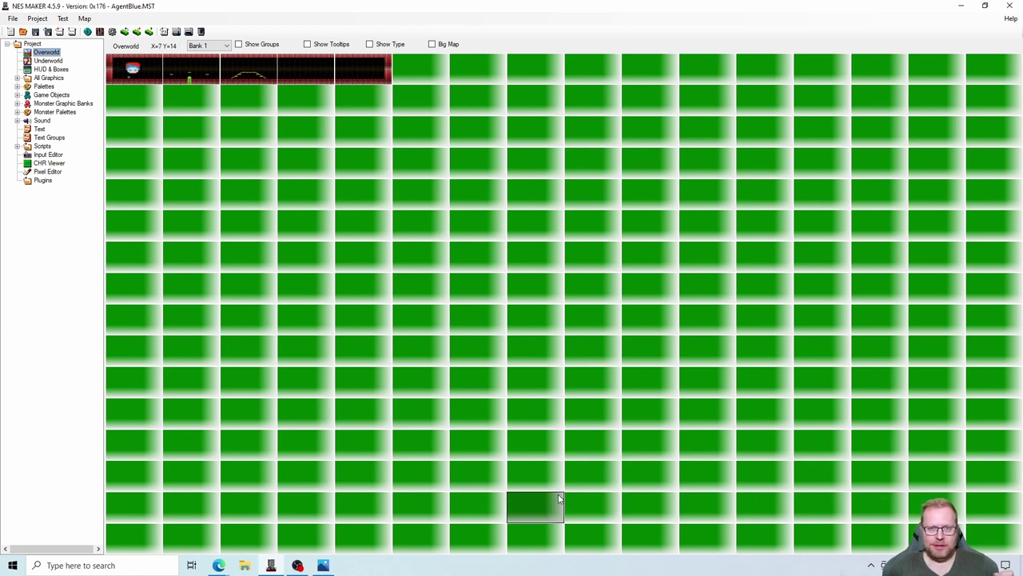
# - Switch to the image viewer, view the player and tile sketches hidebehind1.png and hidebehind2.png, and close it
pyautogui.click(323, 566)
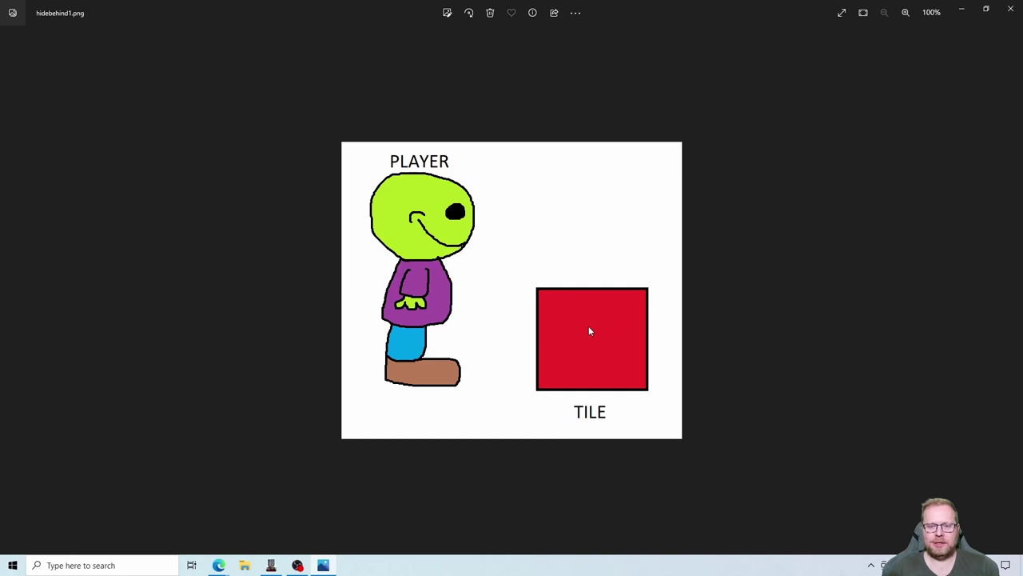
pyautogui.press('Right')
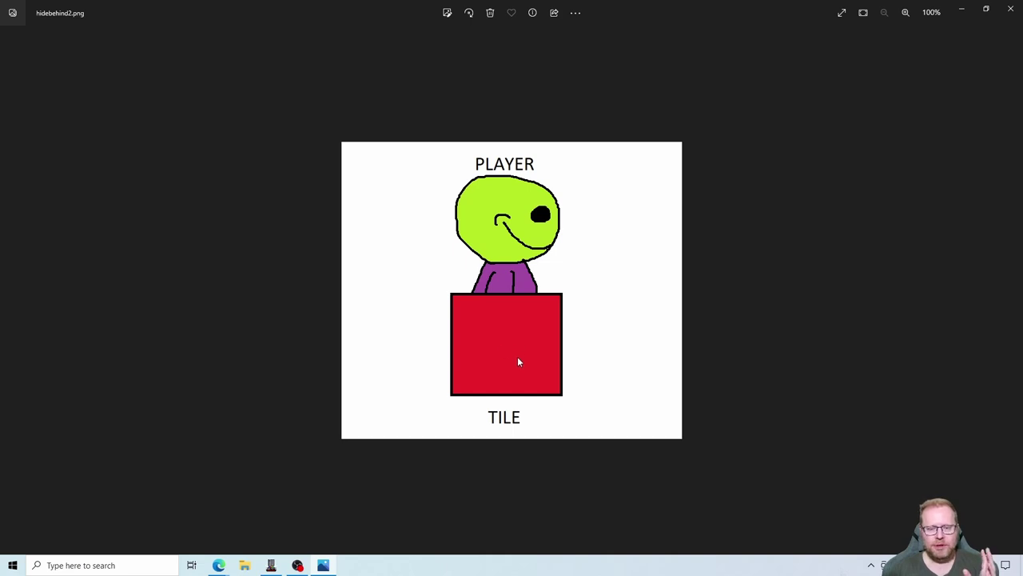
pyautogui.click(1012, 11)
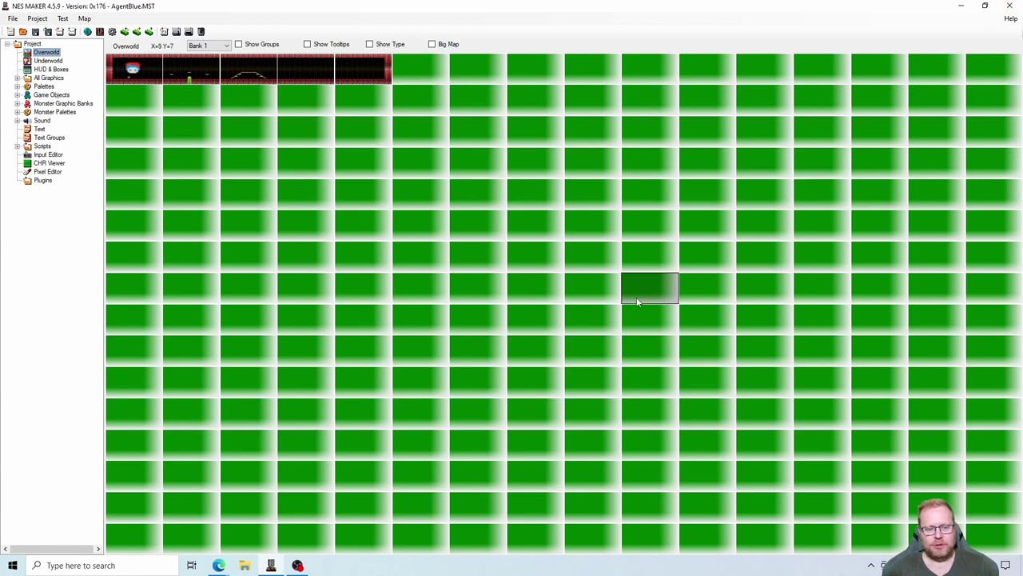
# - Switch to the browser's "Hide Behind Tile [4.5.6]" forum thread and examine its title and the WalkBehind tile instructions
pyautogui.click(218, 566)
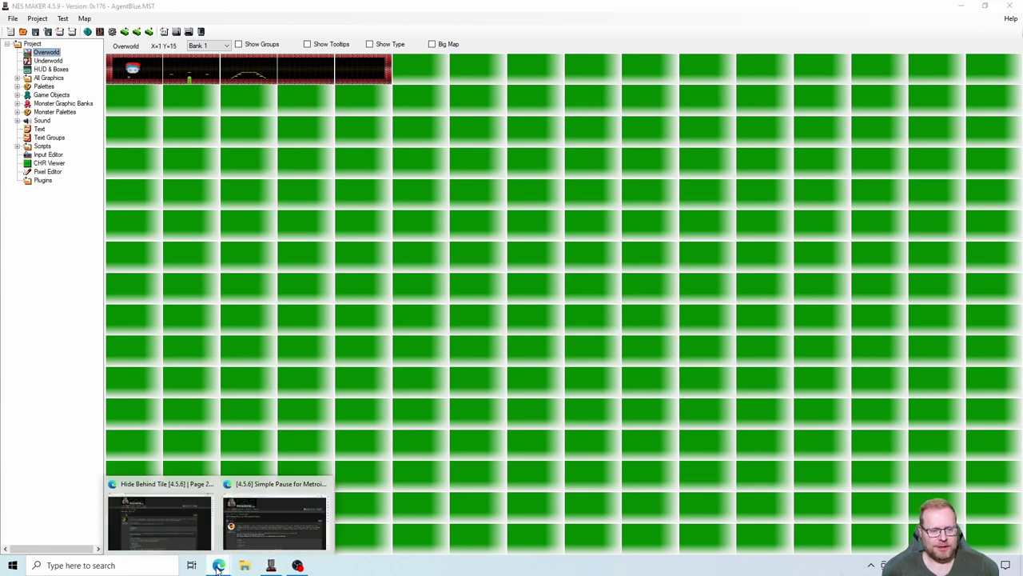
pyautogui.click(173, 523)
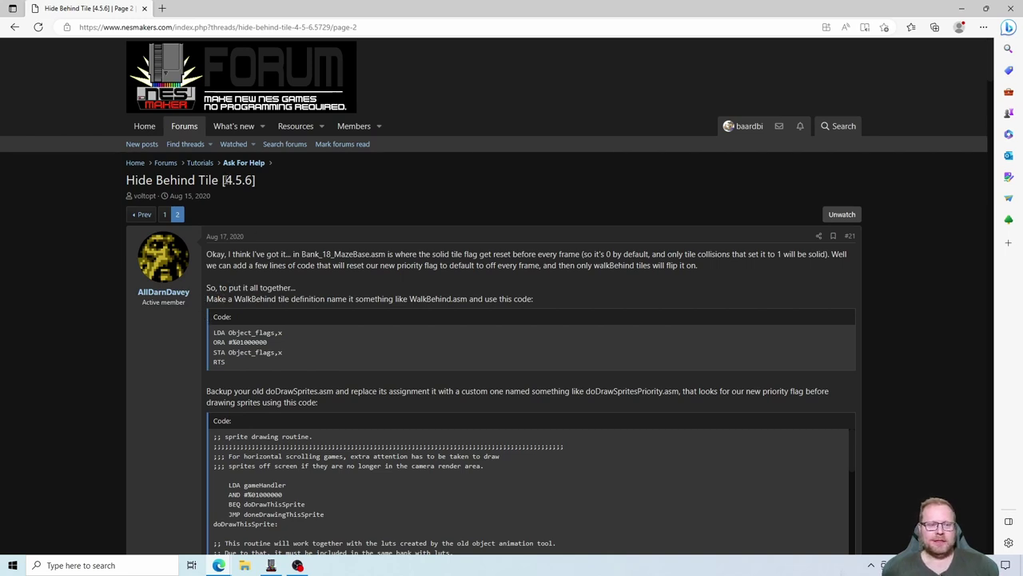
pyautogui.moveTo(227, 180); pyautogui.dragTo(255, 181)
pyautogui.click(322, 201)
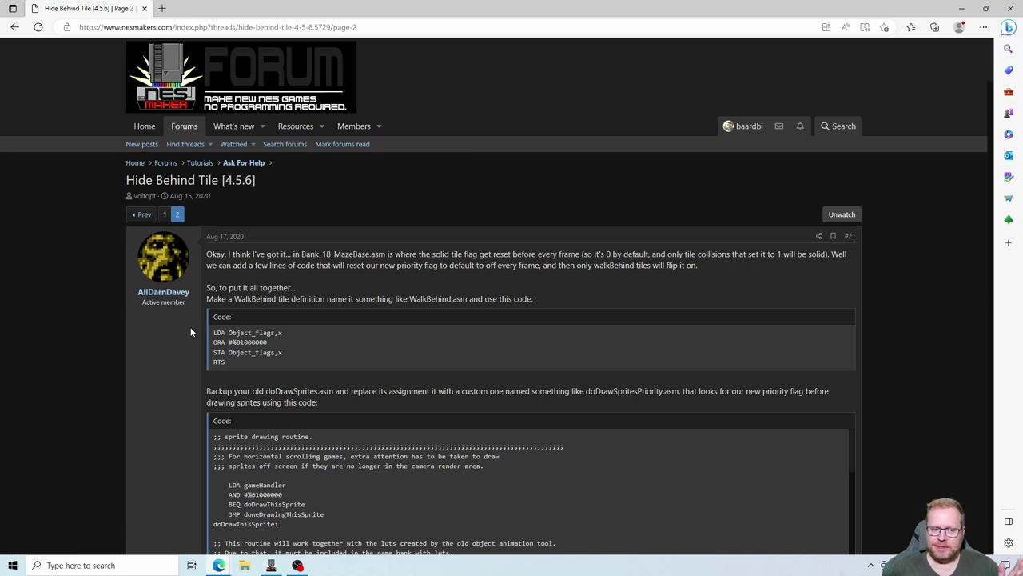
pyautogui.scroll(-1, 190, 324)
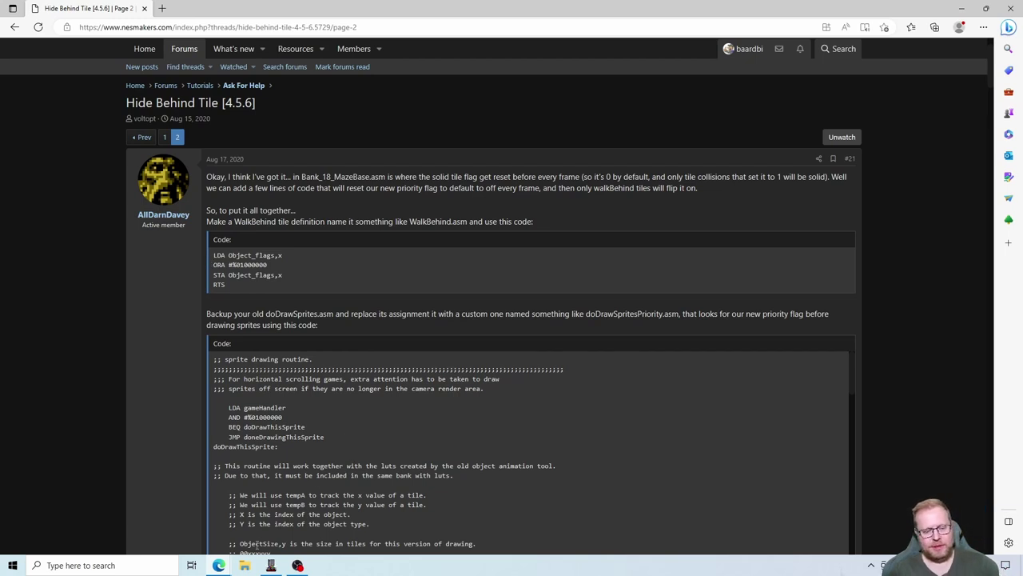
# - Switch to File Explorer and open the AgentBlue folder GameEngineData\Routines\BASE_4_5\Game\MOD_MetroidVania
pyautogui.click(245, 565)
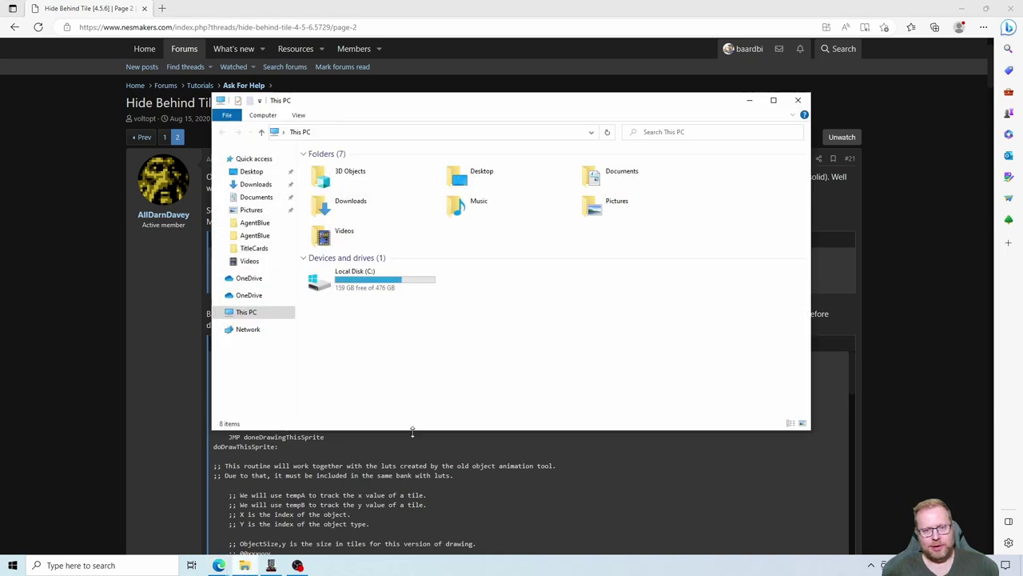
pyautogui.click(797, 102)
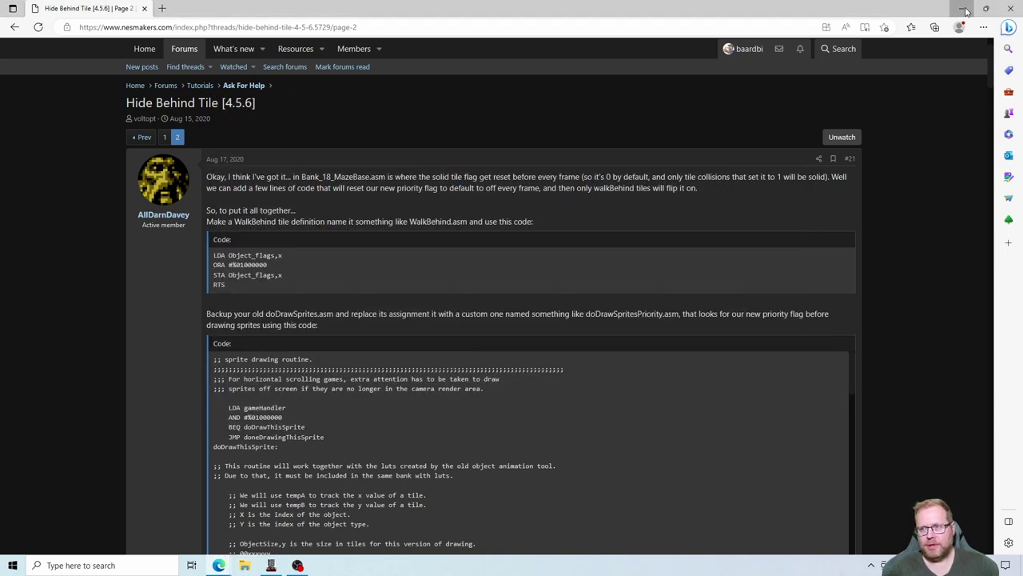
pyautogui.click(962, 8)
pyautogui.press('super+d')
pyautogui.doubleClick(263, 234)
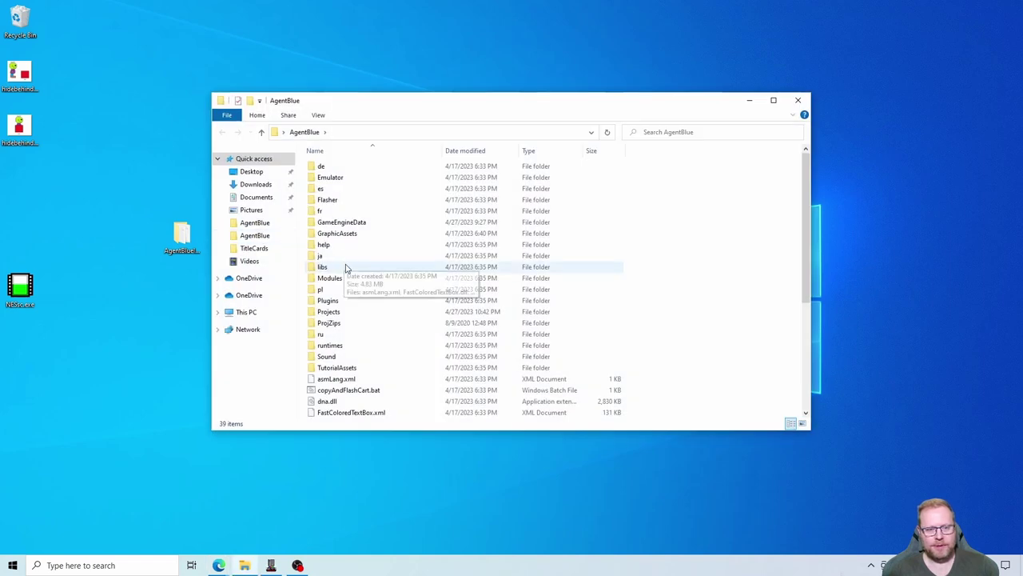
pyautogui.doubleClick(370, 223)
pyautogui.doubleClick(360, 211)
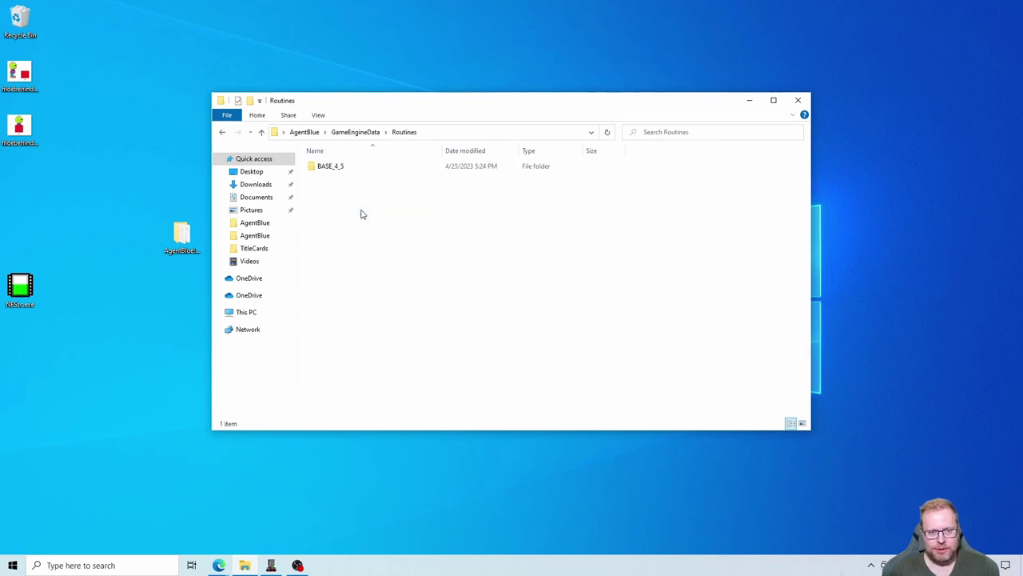
pyautogui.doubleClick(345, 170)
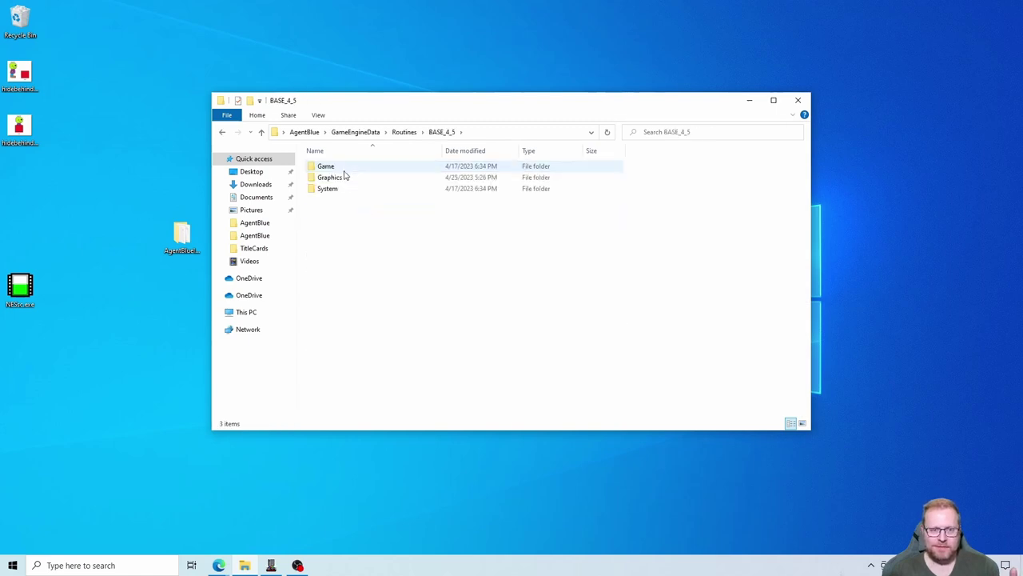
pyautogui.doubleClick(339, 168)
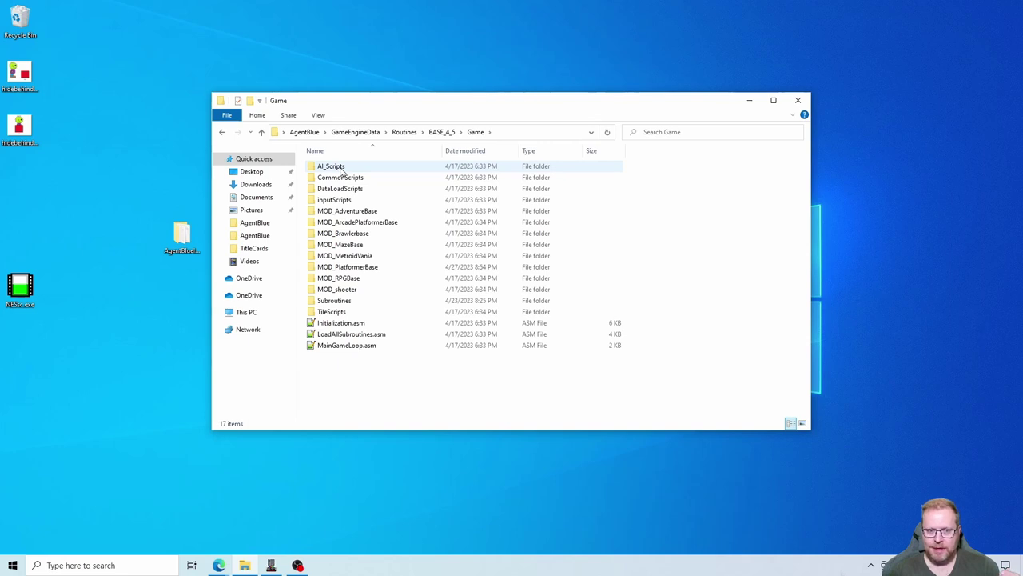
pyautogui.doubleClick(344, 256)
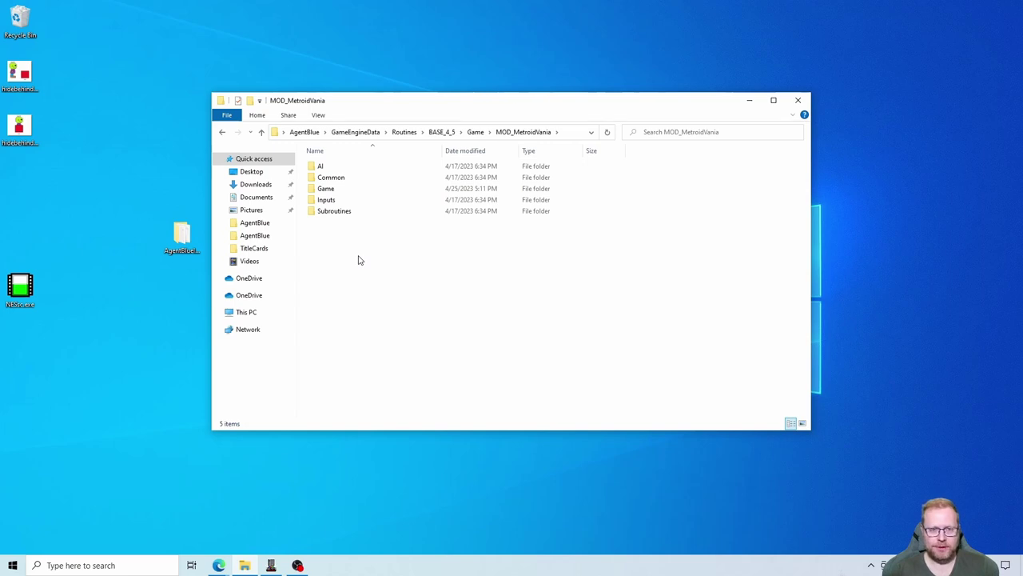
# - Create a new folder named Tiles inside the MOD_MetroidVania folder
pyautogui.rightClick(335, 255)
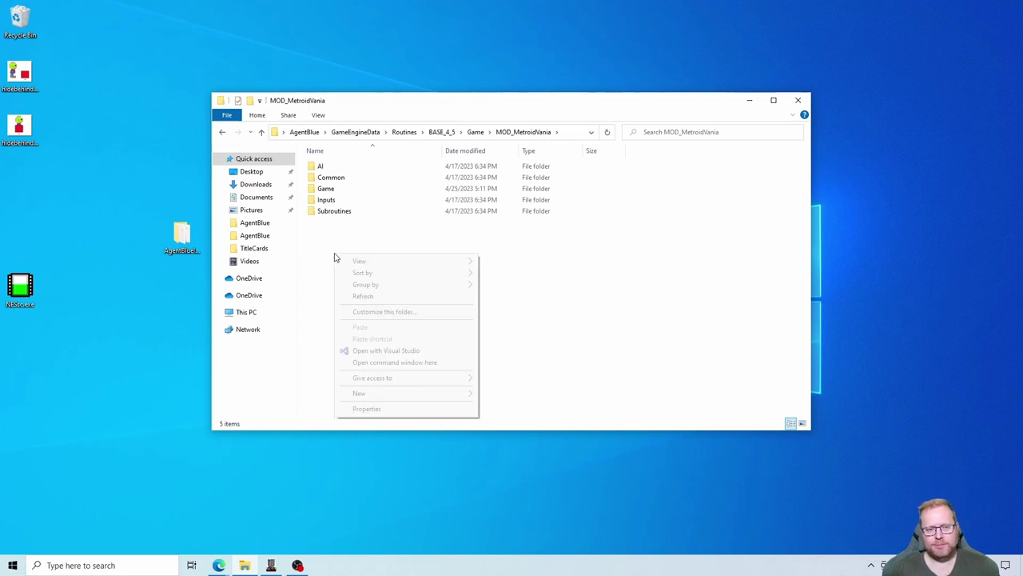
pyautogui.moveTo(383, 393)
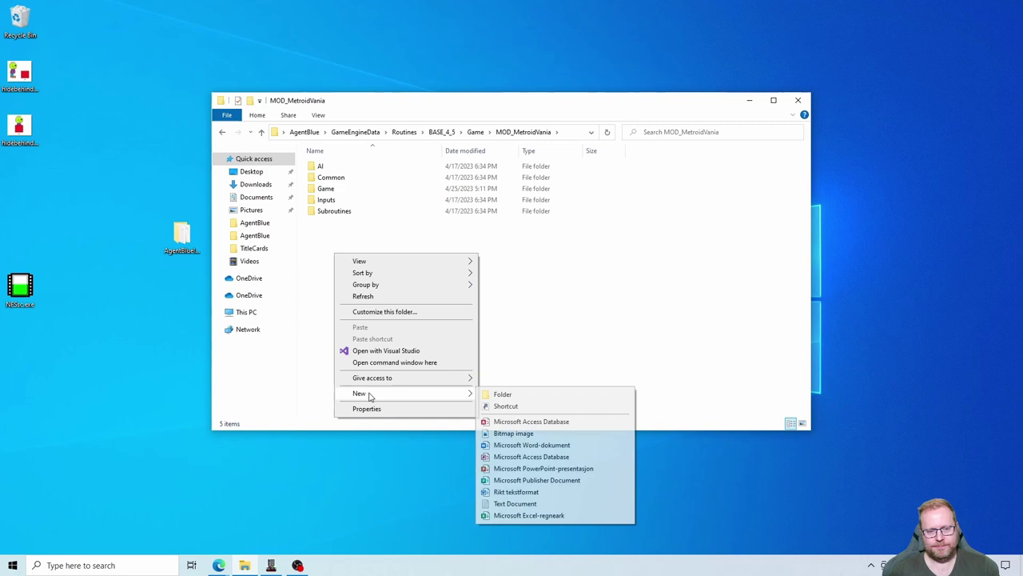
pyautogui.click(503, 394)
pyautogui.write('Tiles')
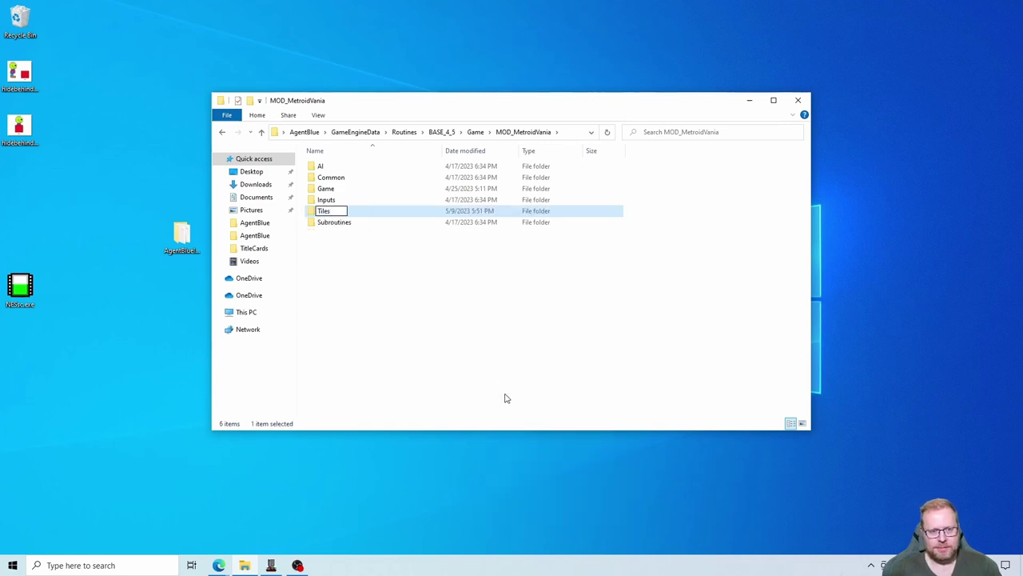
pyautogui.press('Return')
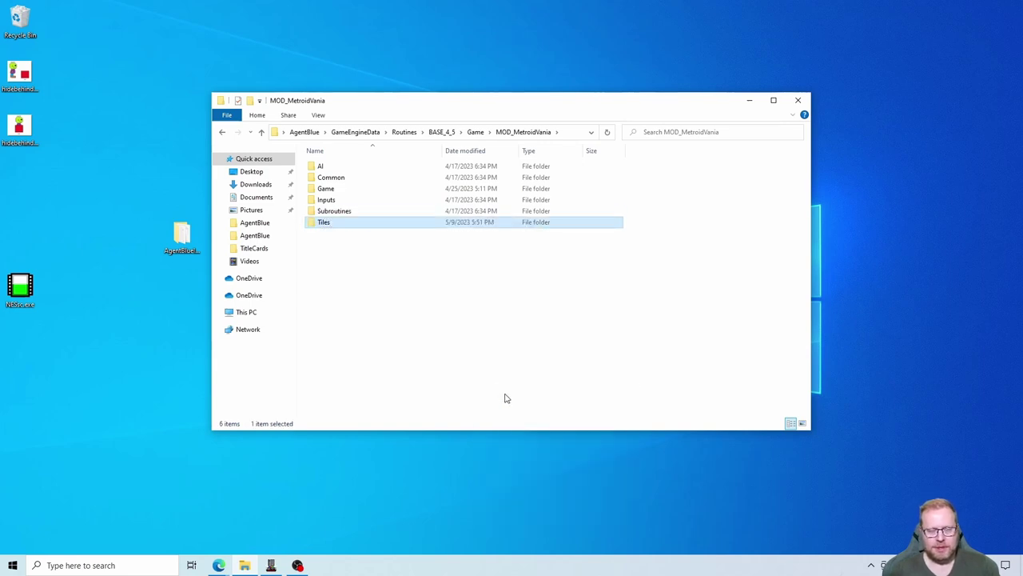
# - Create a text document in the Tiles folder and name it hideBehind.asm, accepting the changed file extension
pyautogui.doubleClick(325, 223)
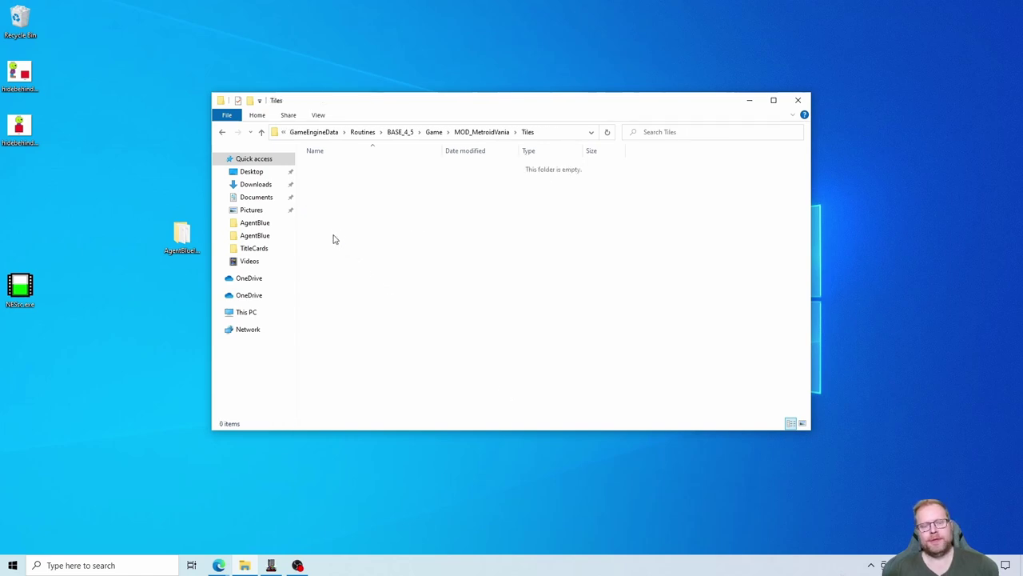
pyautogui.rightClick(344, 231)
pyautogui.moveTo(400, 389)
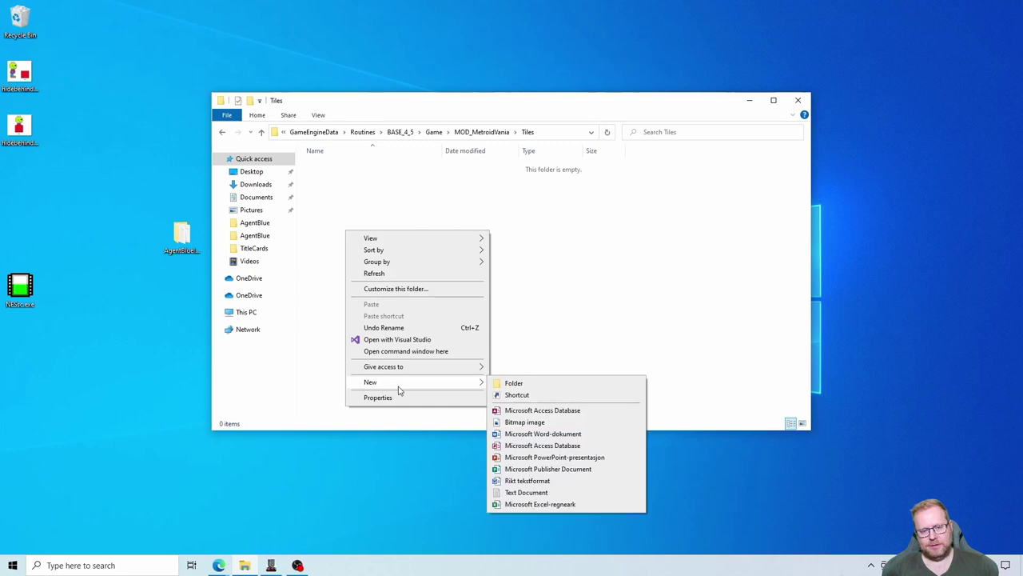
pyautogui.click(553, 492)
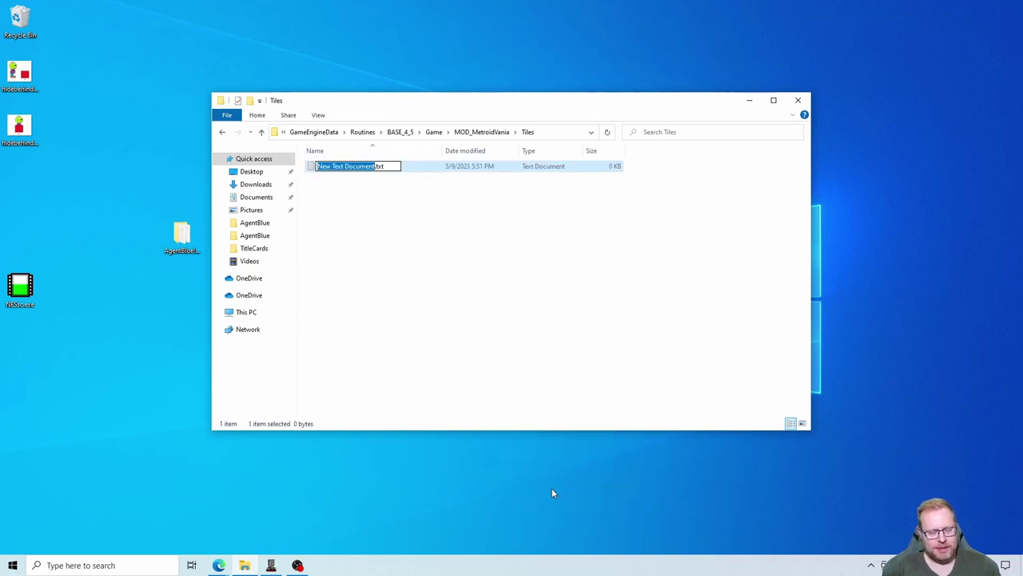
pyautogui.write('hideB')
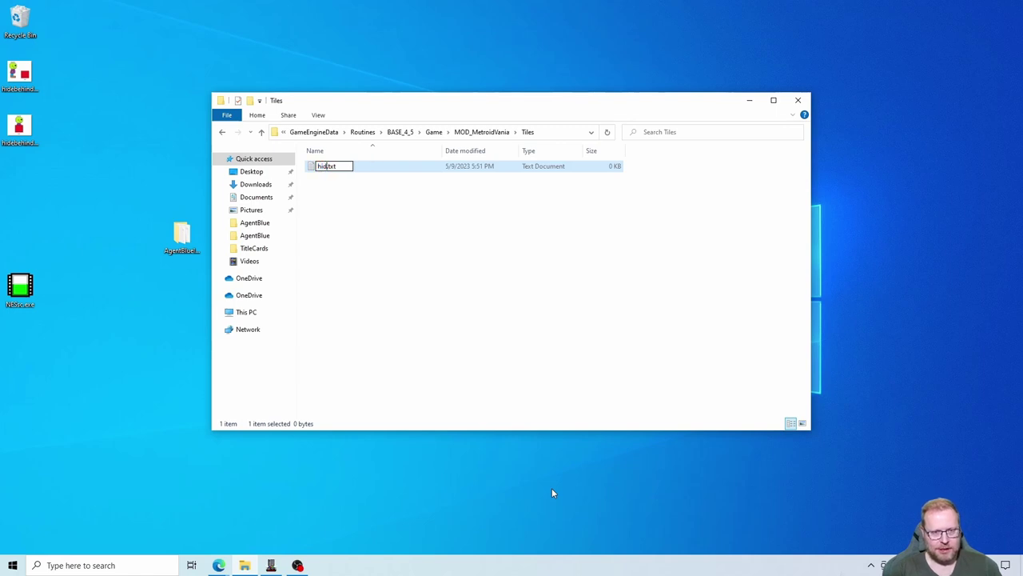
pyautogui.write('ehind')
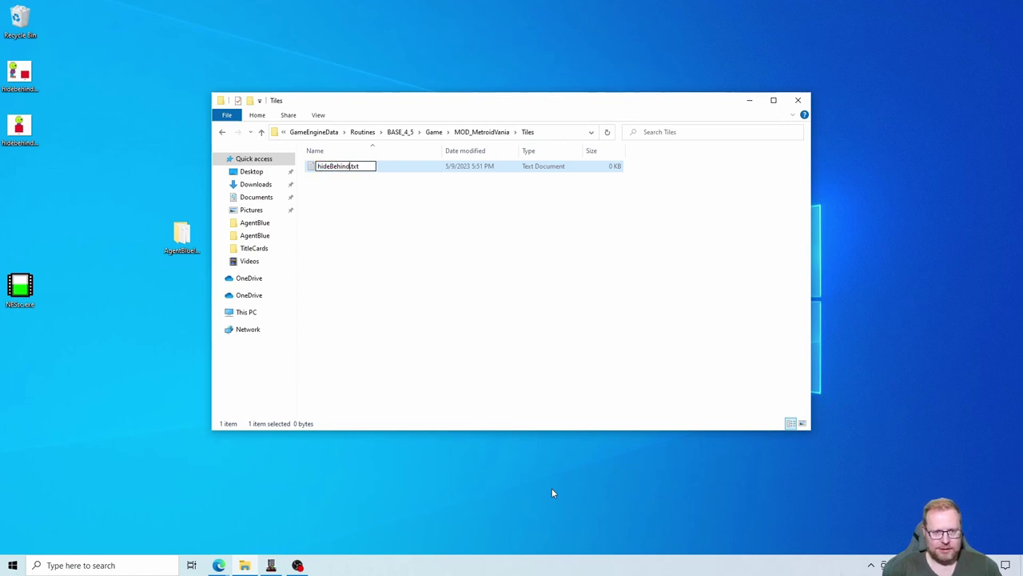
pyautogui.click(369, 165)
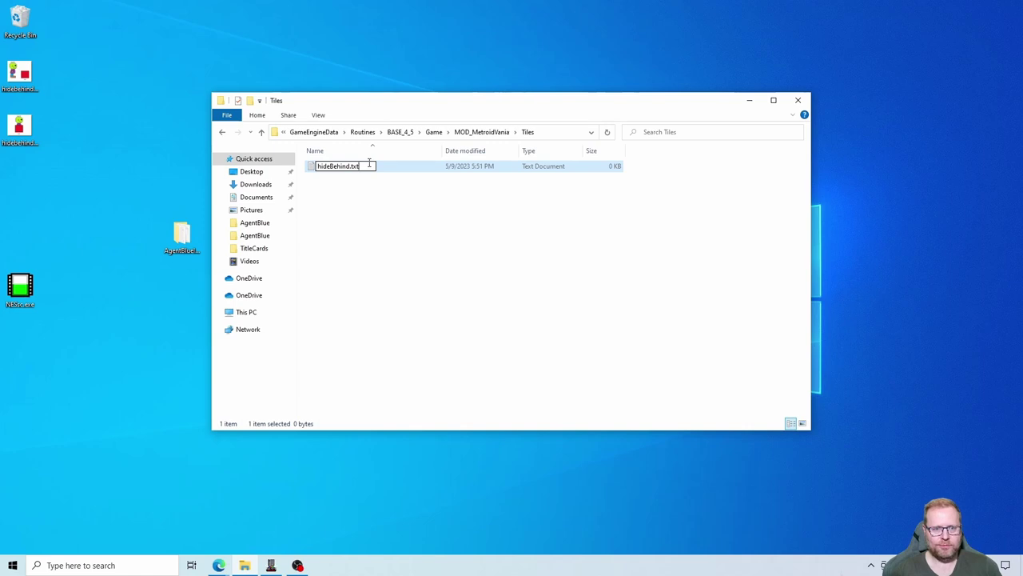
pyautogui.press('BackSpace')
pyautogui.press('BackSpace')
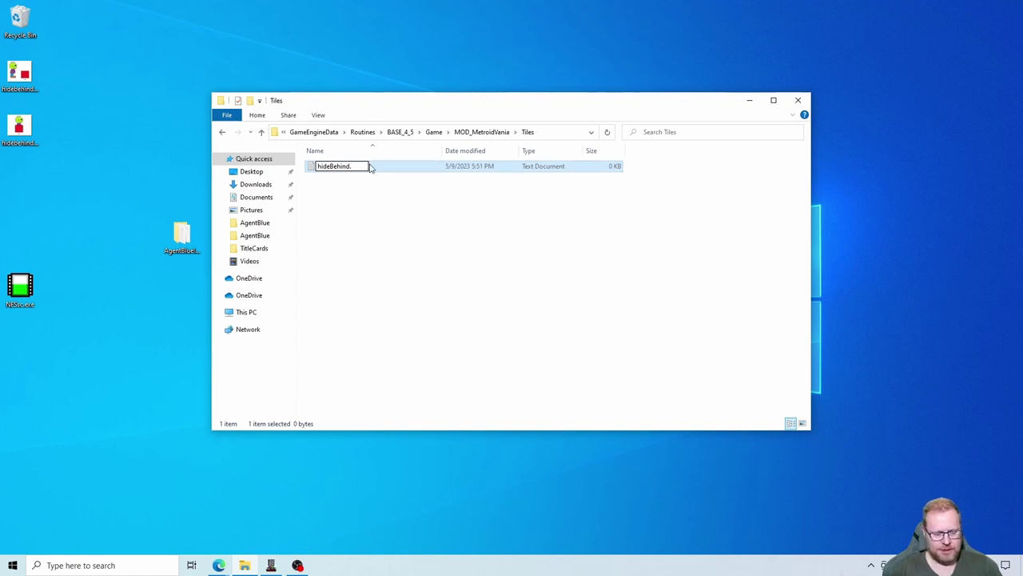
pyautogui.write('asm')
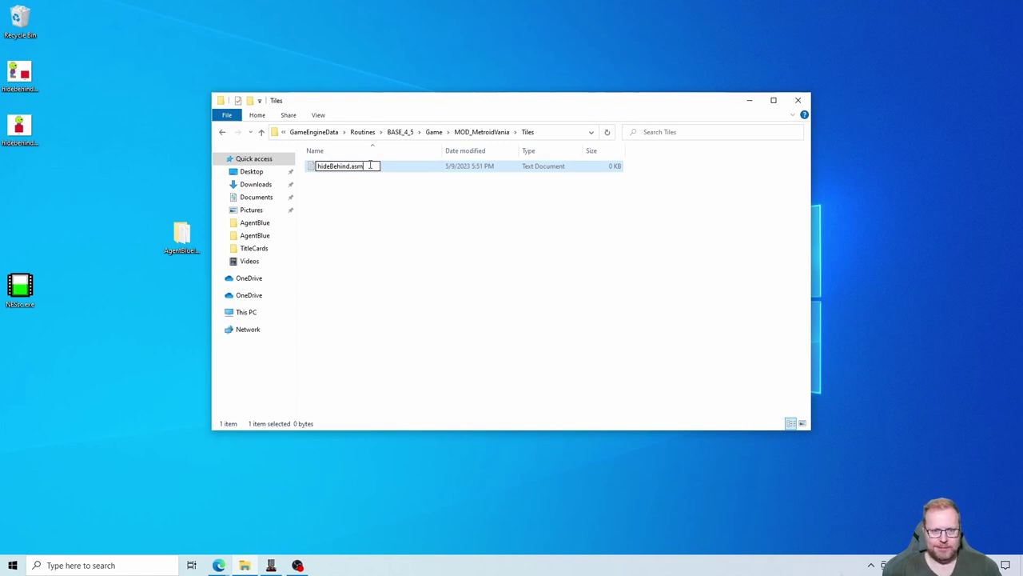
pyautogui.press('Return')
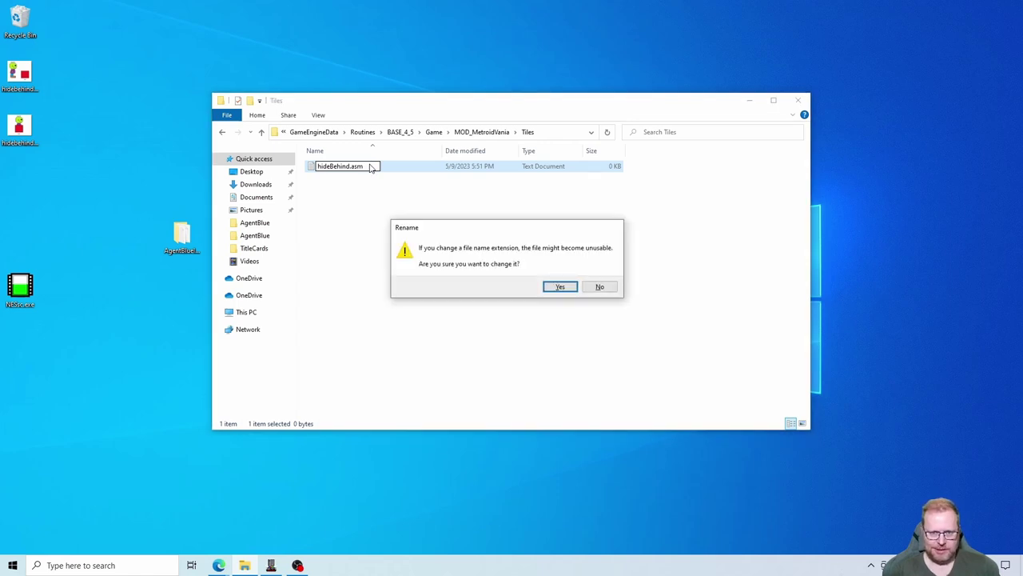
pyautogui.press('Return')
pyautogui.click(355, 230)
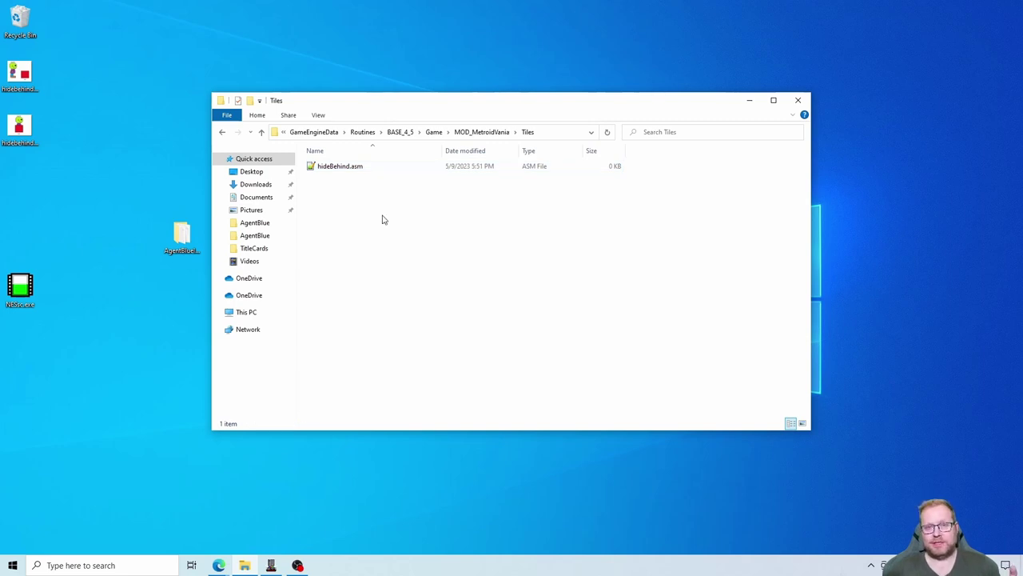
# - Open hideBehind.asm in Notepad++, keeping it as the app always used for .asm files
pyautogui.doubleClick(355, 168)
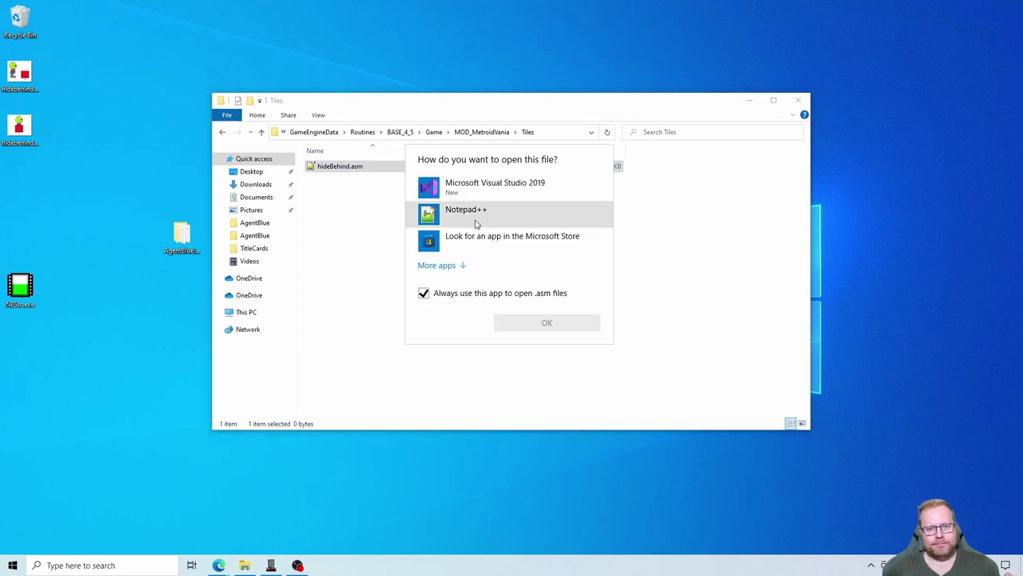
pyautogui.click(477, 216)
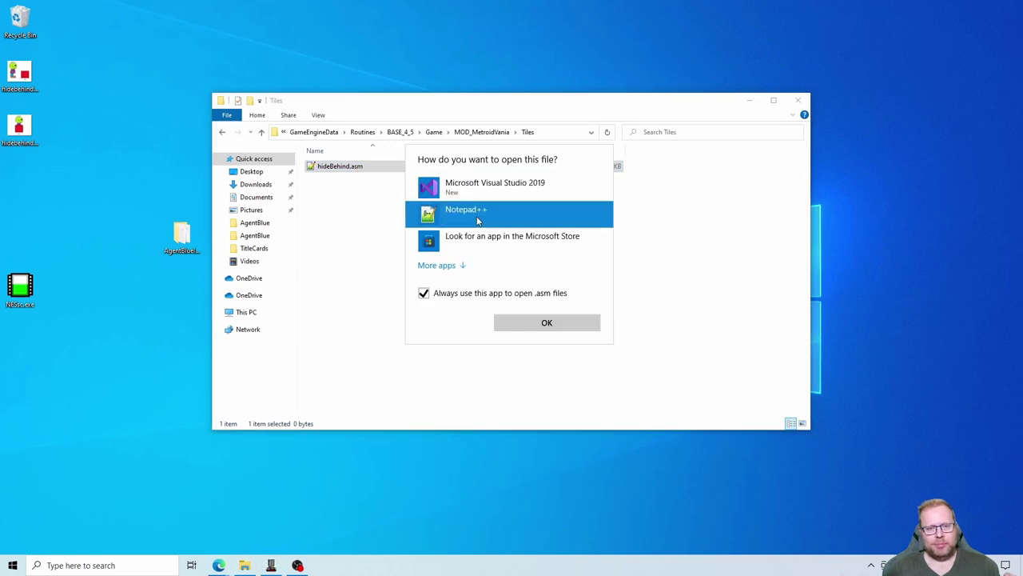
pyautogui.click(546, 323)
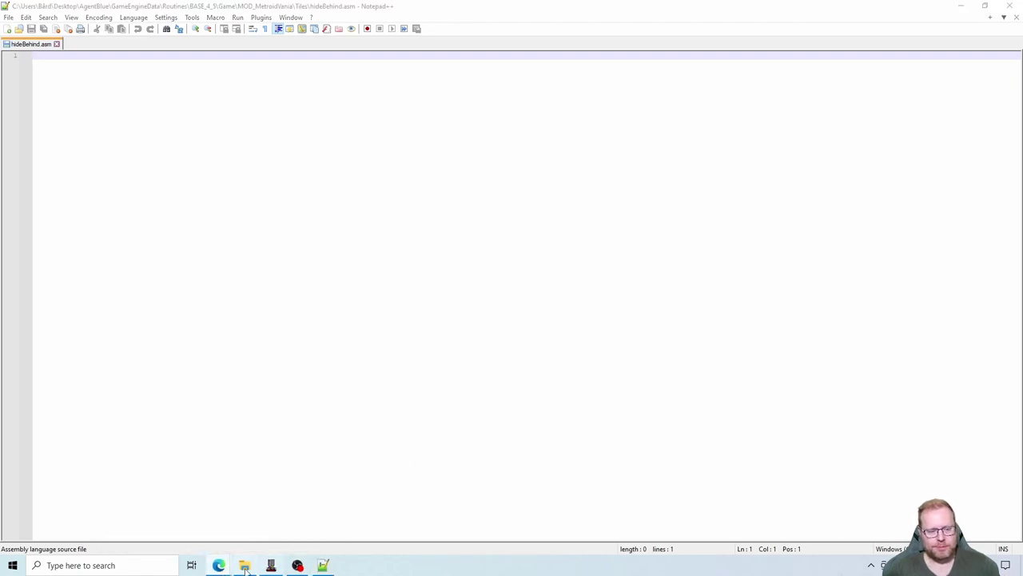
# - Switch to the forum thread in Edge and copy the four-line WalkBehind tile code, from LDA Object_flags,x through RTS
pyautogui.moveTo(222, 567)
pyautogui.click(181, 514)
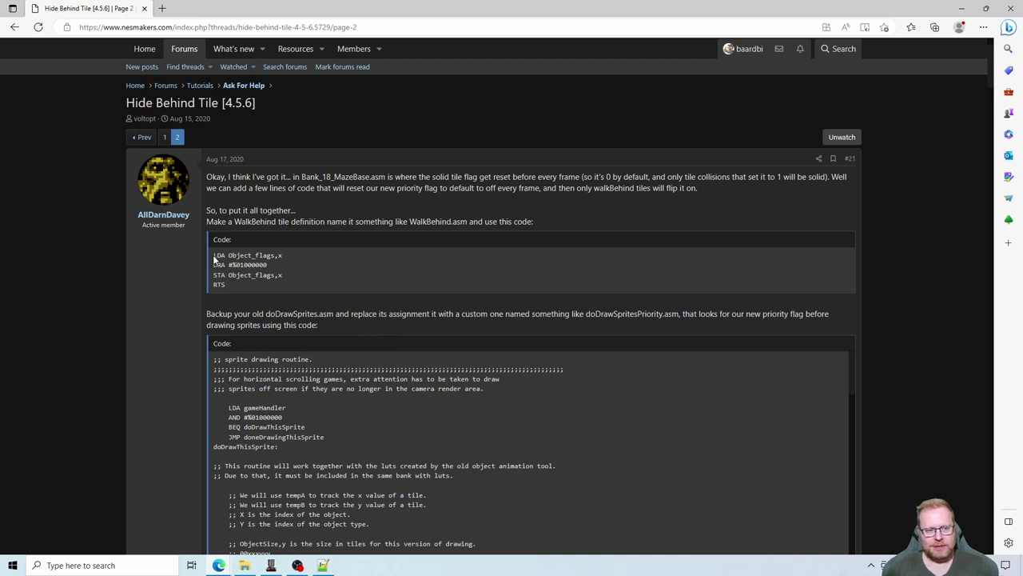
pyautogui.moveTo(215, 255); pyautogui.dragTo(229, 286)
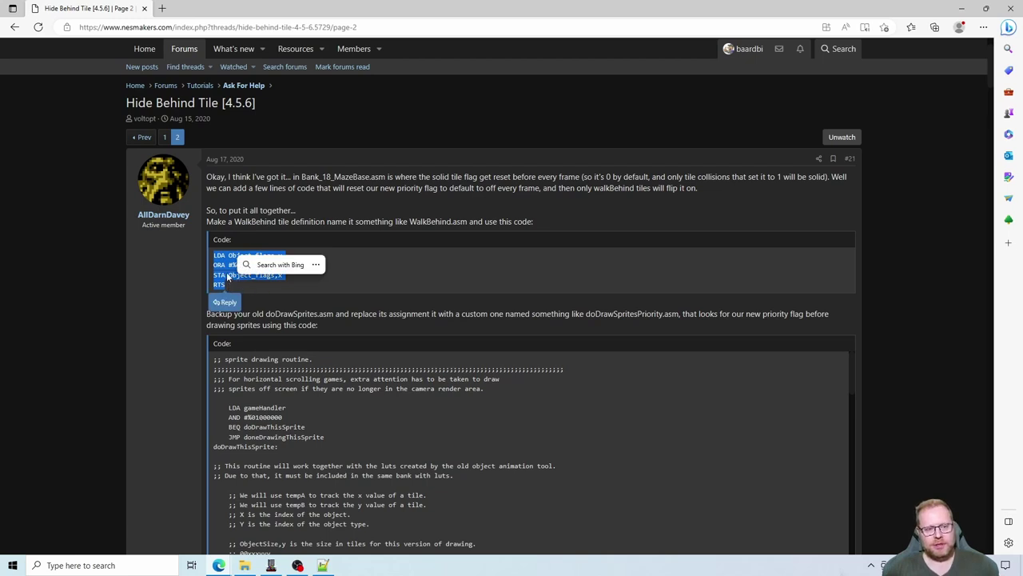
pyautogui.rightClick(229, 276)
pyautogui.click(260, 283)
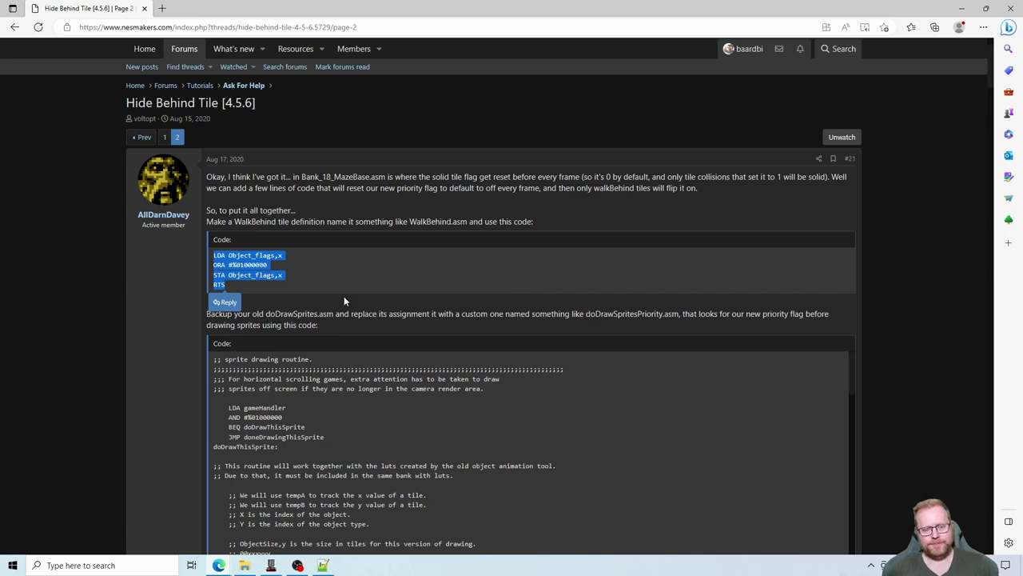
# - Switch to Notepad++ and start hideBehind.asm with the comment ";;;; Hide behind tile" followed by a blank line
pyautogui.click(322, 565)
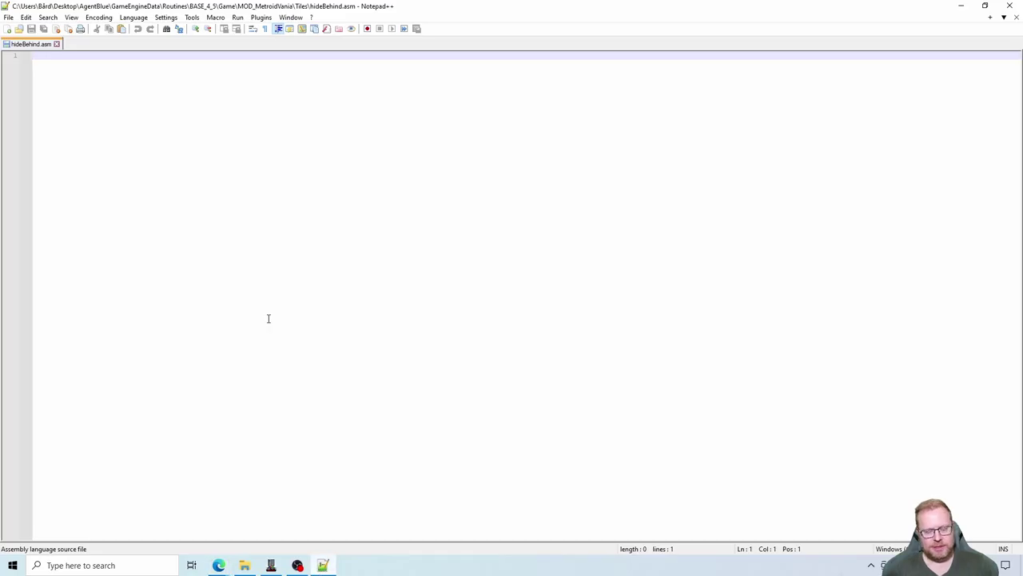
pyautogui.write(';;;')
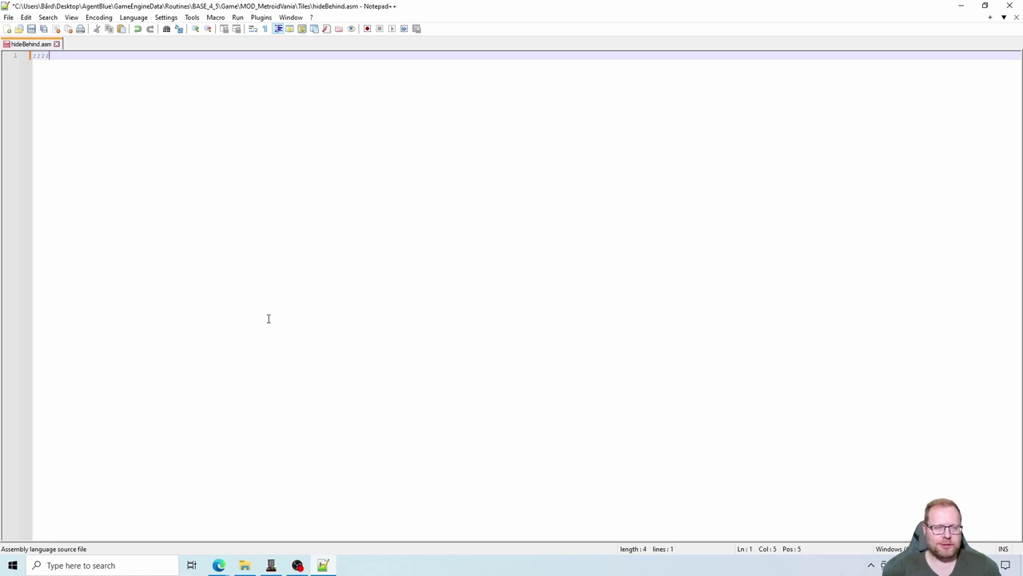
pyautogui.write('; Hi')
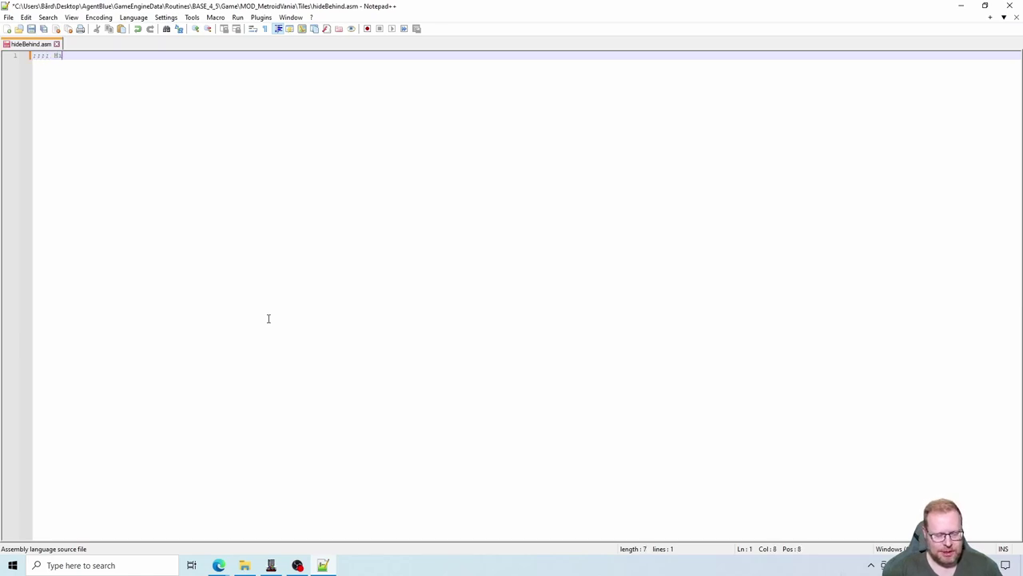
pyautogui.write('de behind tile')
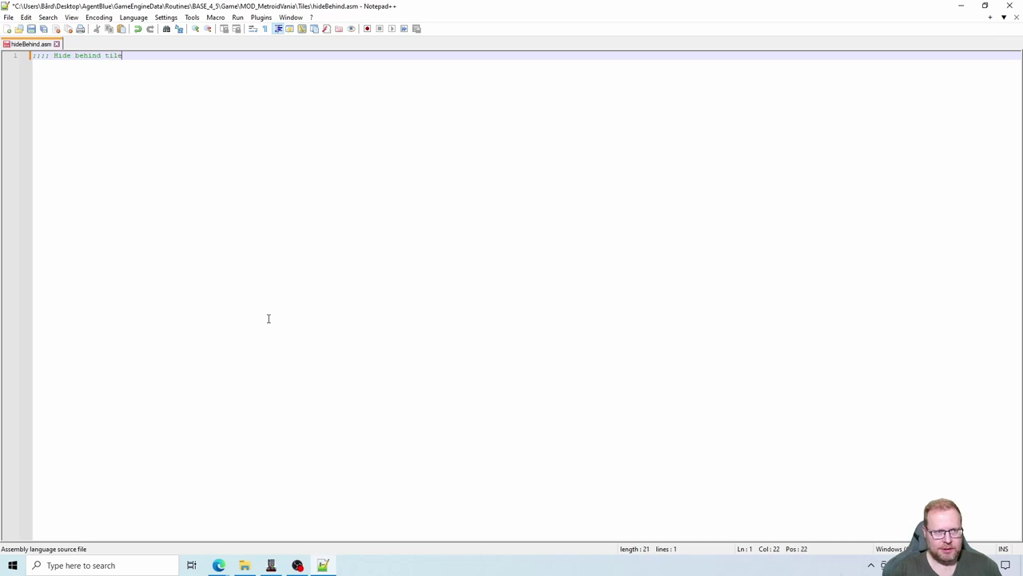
pyautogui.press('Return')
pyautogui.press('Return')
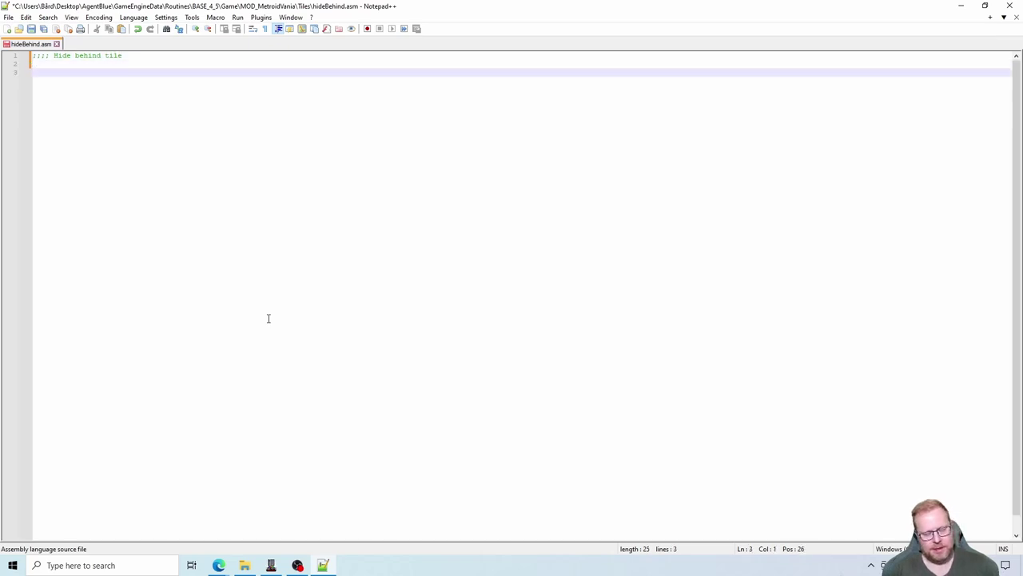
# - Paste the copied tile code below the comment, end it with a new line, and save hideBehind.asm
pyautogui.hotkey('ctrl', 'v')
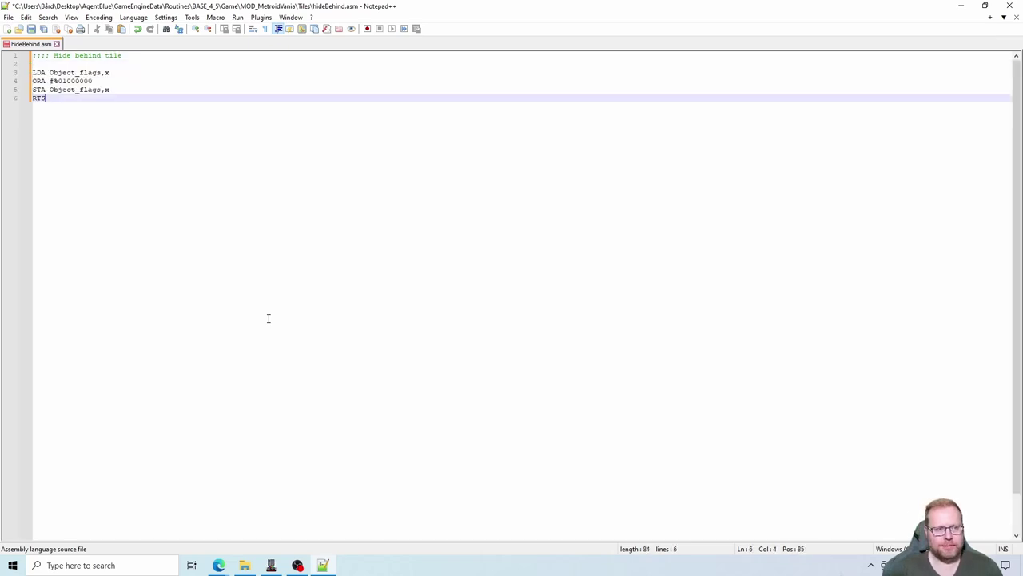
pyautogui.press('Return')
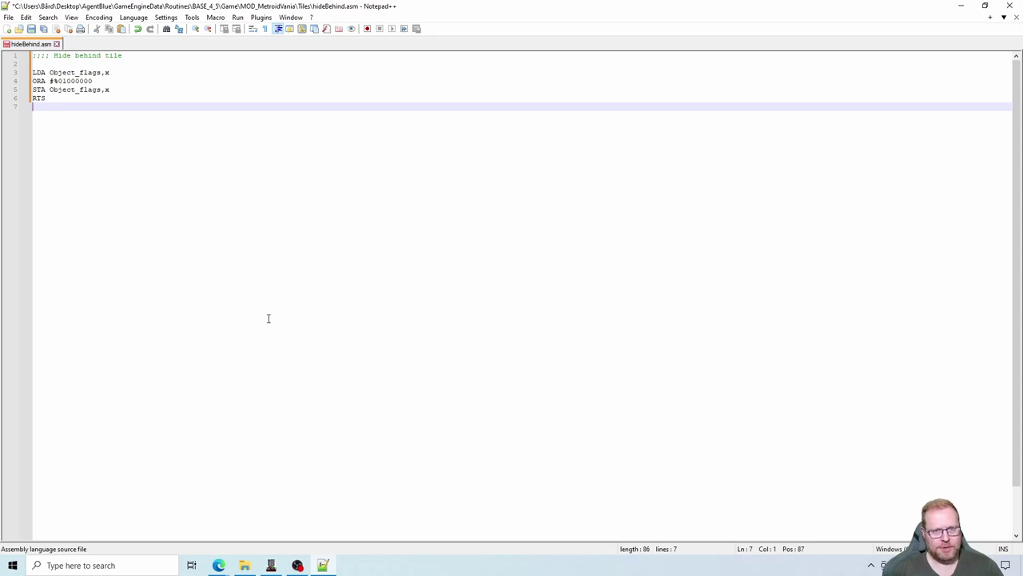
pyautogui.click(32, 29)
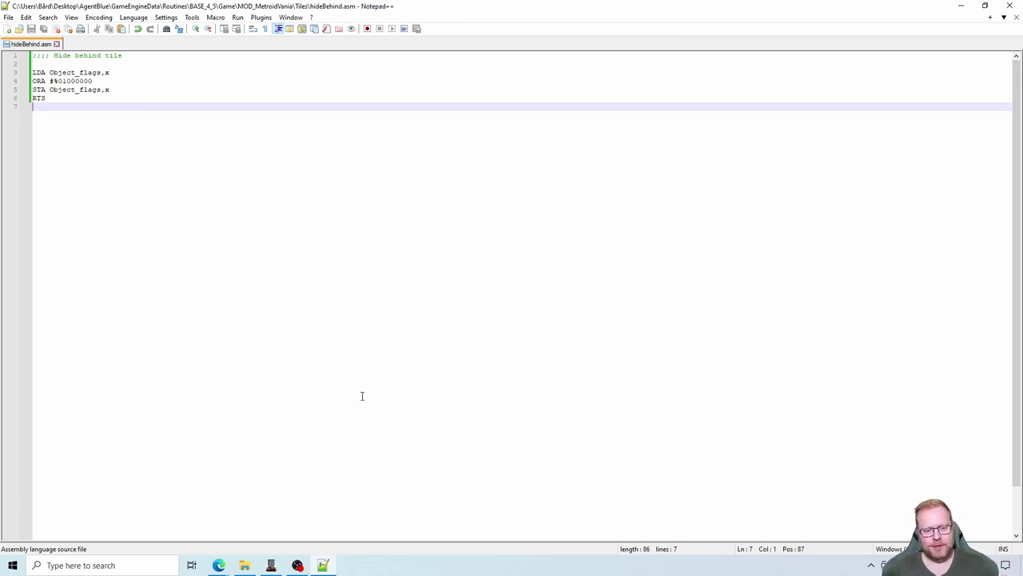
# - Switch to NES Maker and rename the Tile13 tile type to "Hide Behind Tile" in the project labels
pyautogui.click(271, 566)
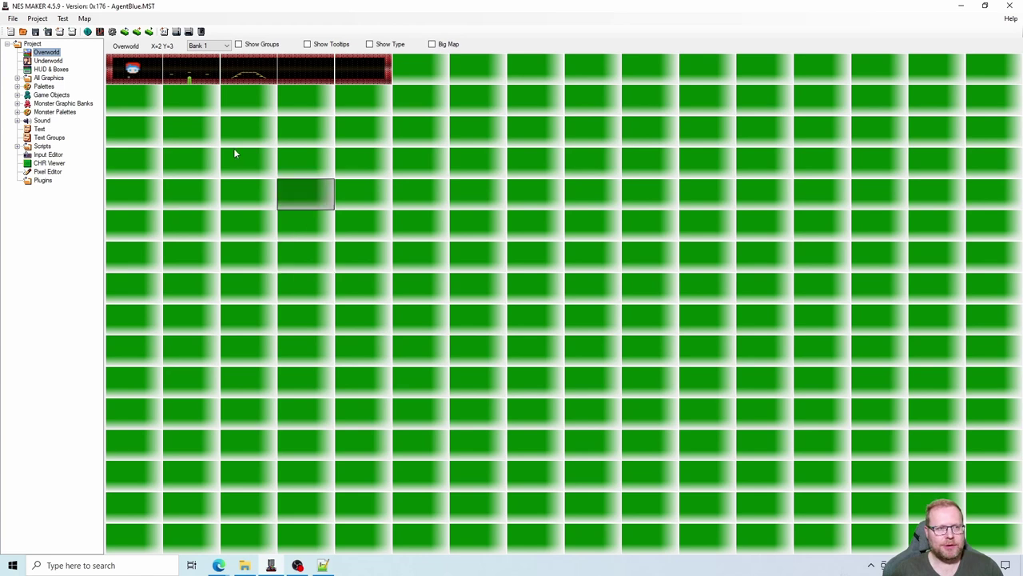
pyautogui.click(112, 32)
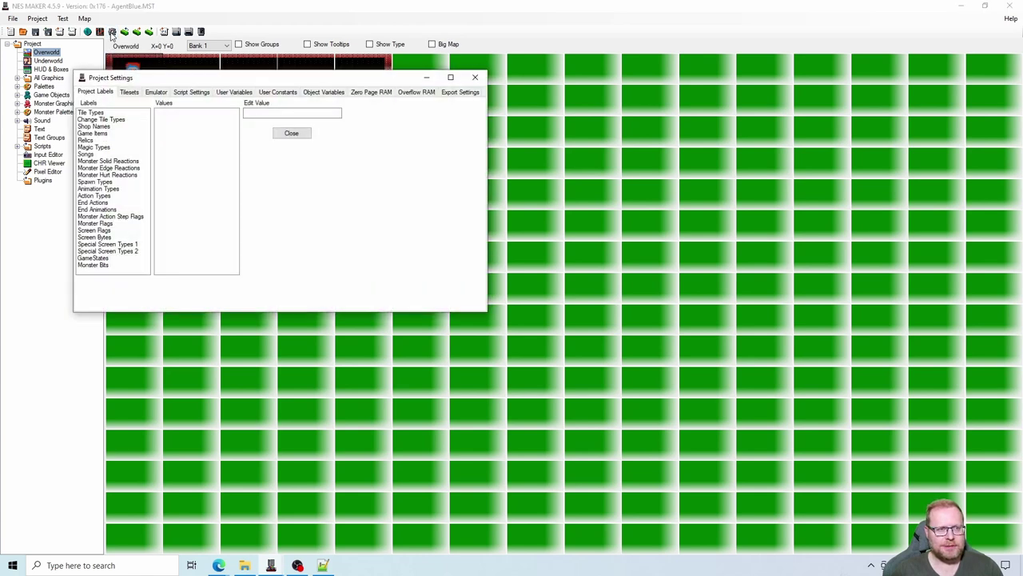
pyautogui.click(96, 114)
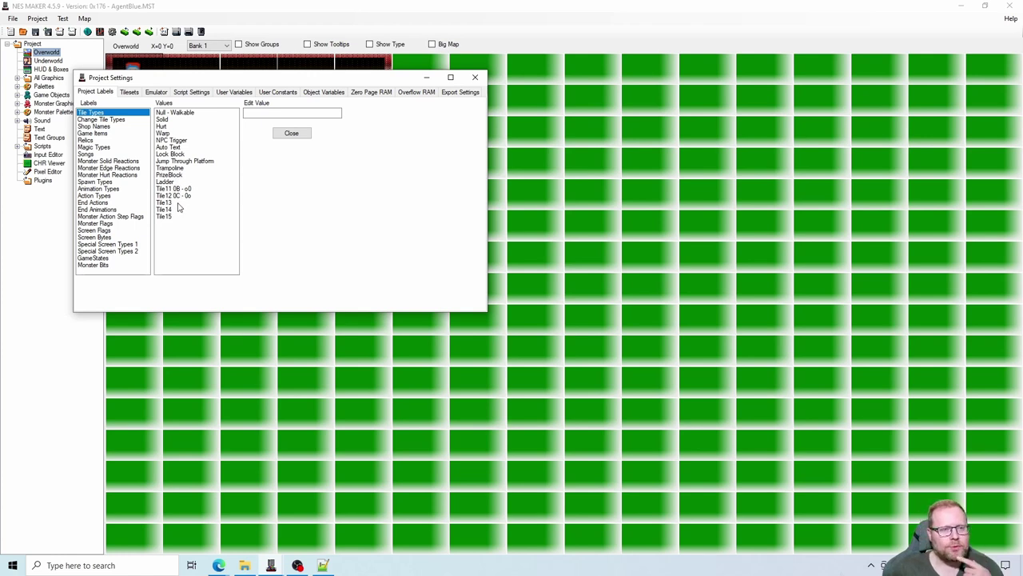
pyautogui.click(163, 203)
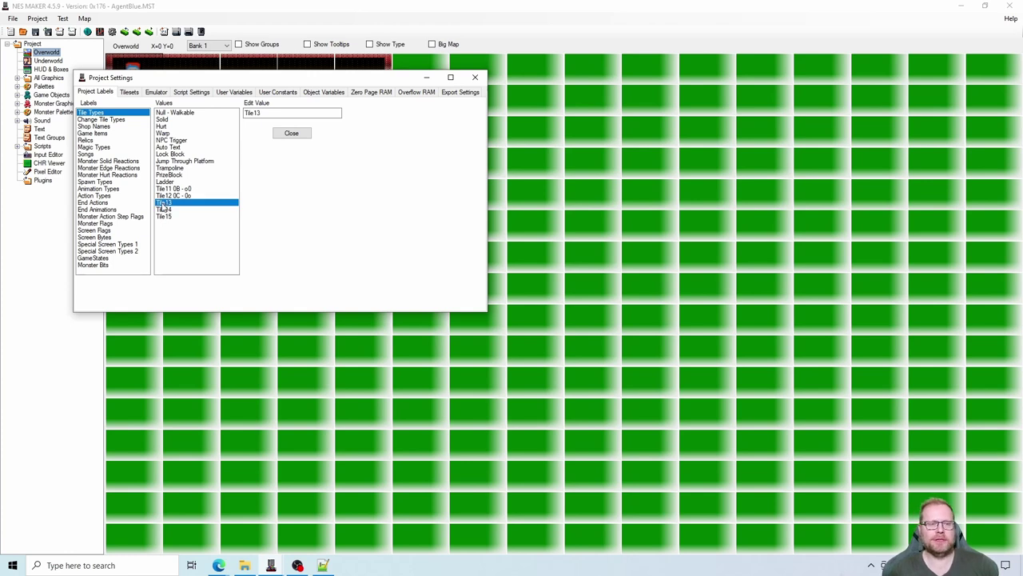
pyautogui.click(270, 113)
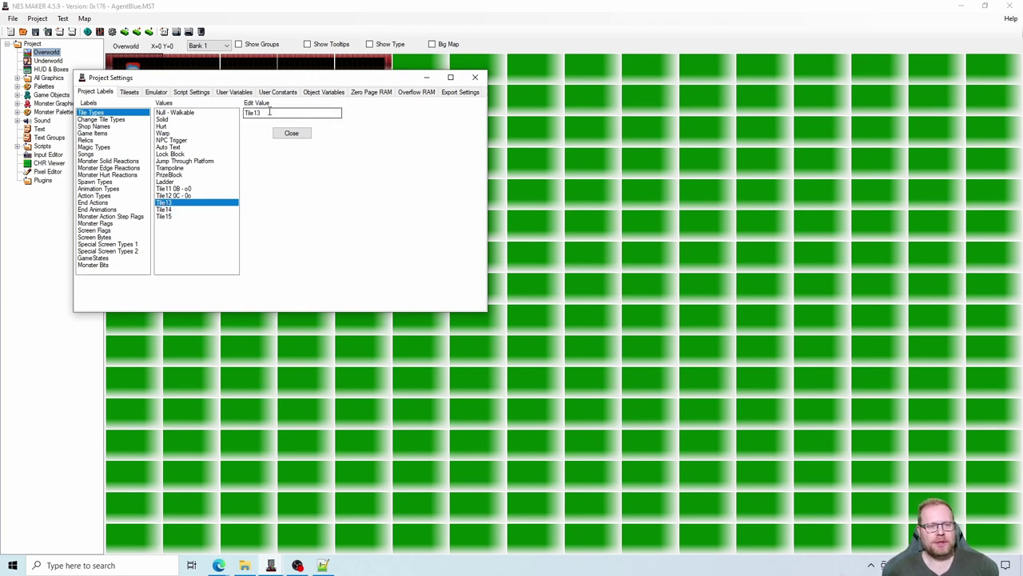
pyautogui.doubleClick(270, 113)
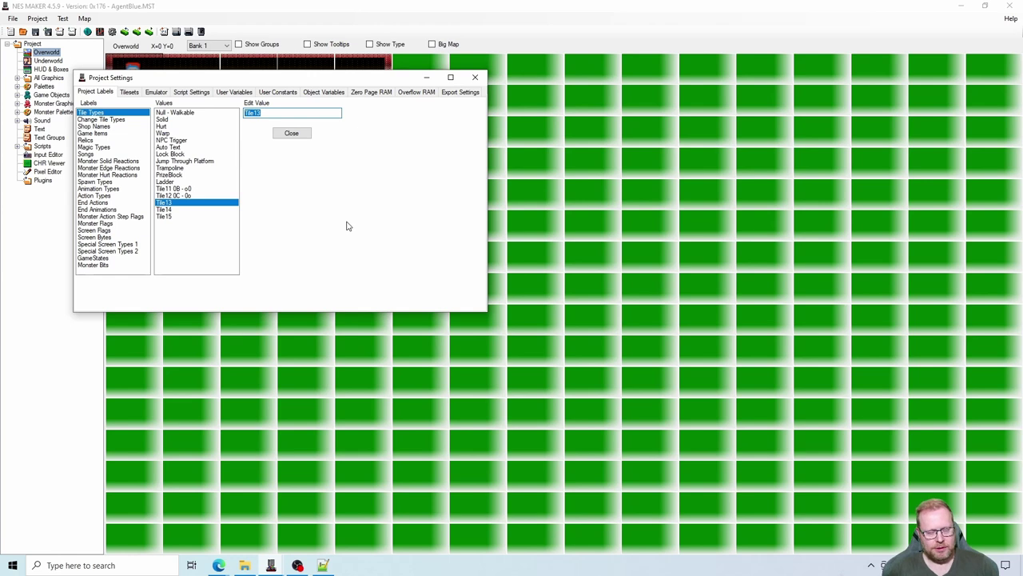
pyautogui.write('Hide')
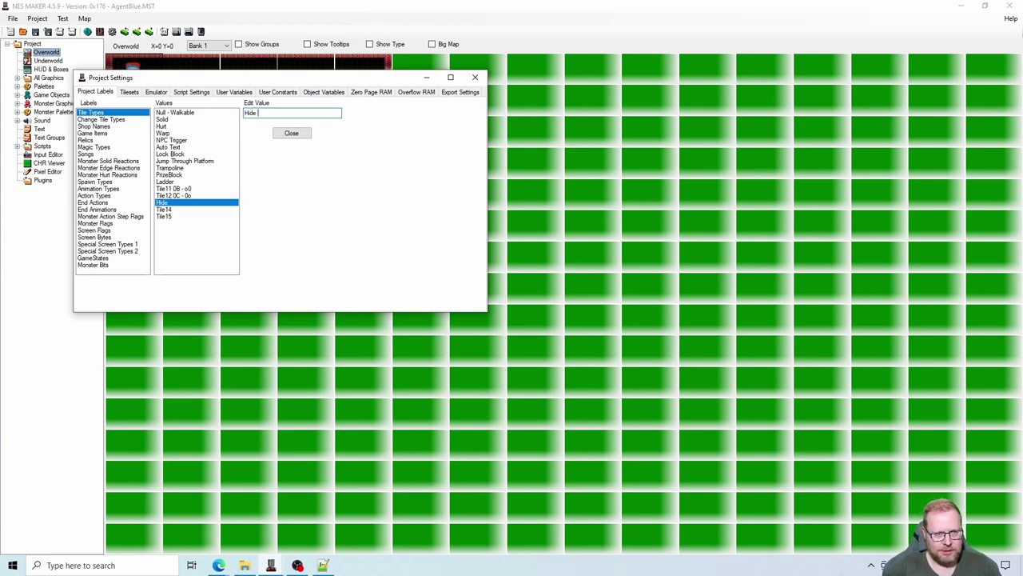
pyautogui.write(' Behind ')
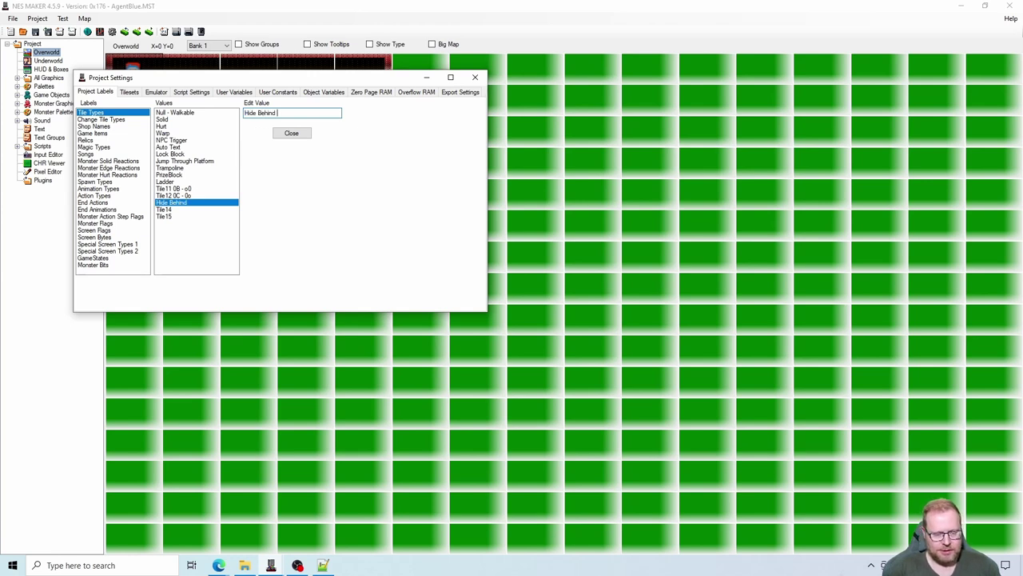
pyautogui.write('Tile')
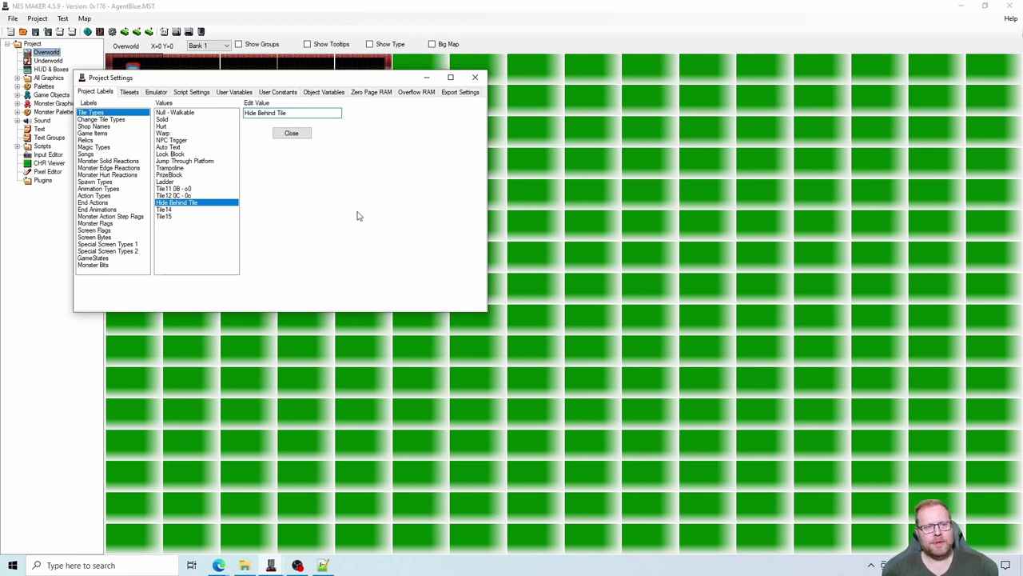
# - In the project's script settings, assign BASE_4_5\Game\MOD_MetroidVania\Tiles\hideBehind.asm to Tile 13
pyautogui.click(188, 93)
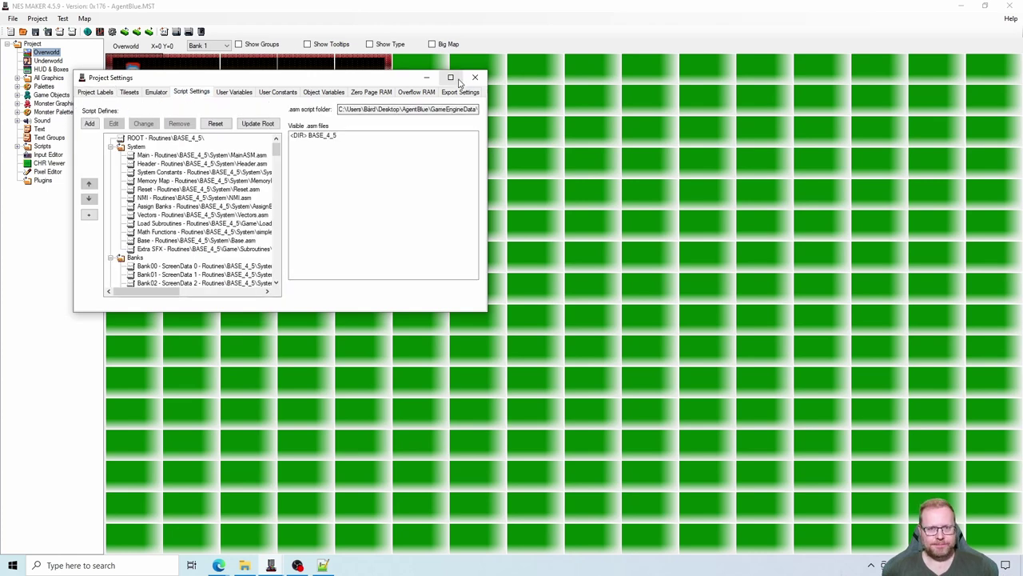
pyautogui.click(450, 77)
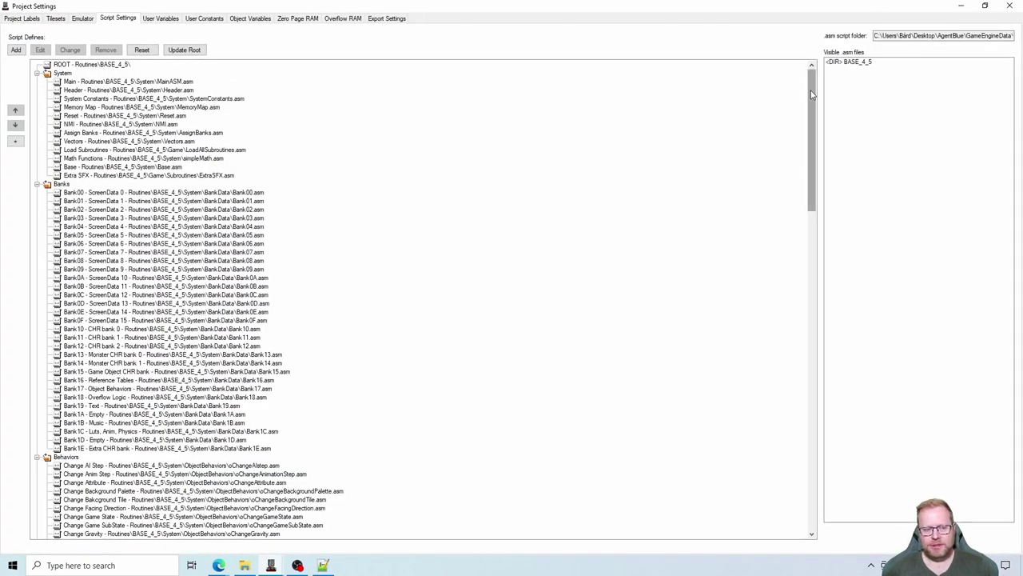
pyautogui.moveTo(811, 95); pyautogui.dragTo(808, 287)
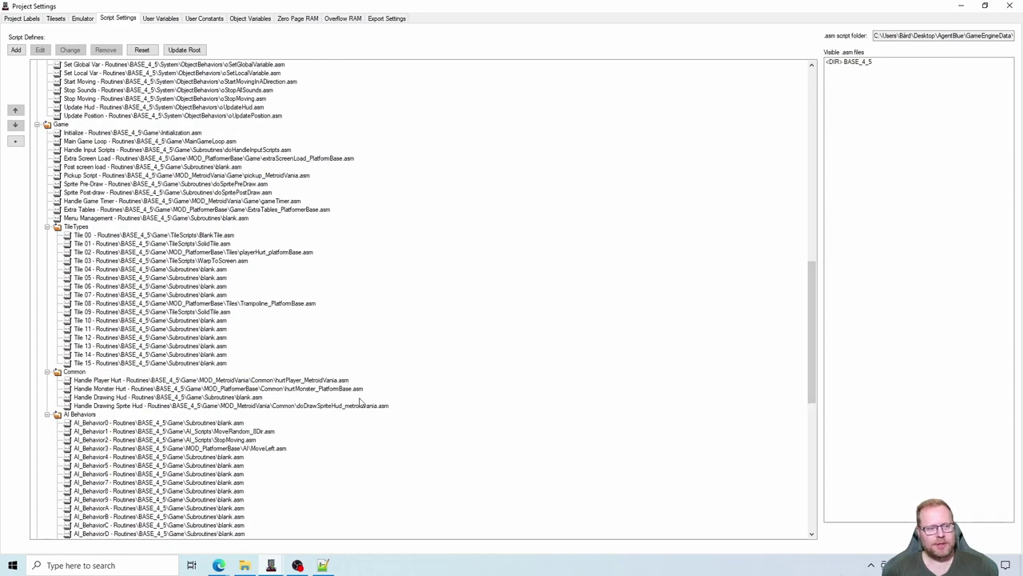
pyautogui.click(101, 349)
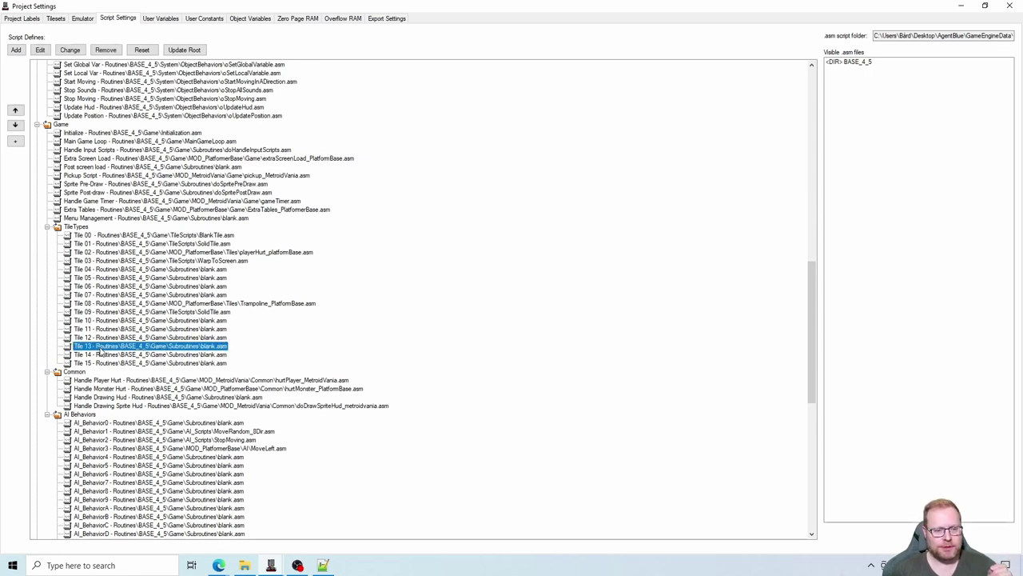
pyautogui.doubleClick(861, 65)
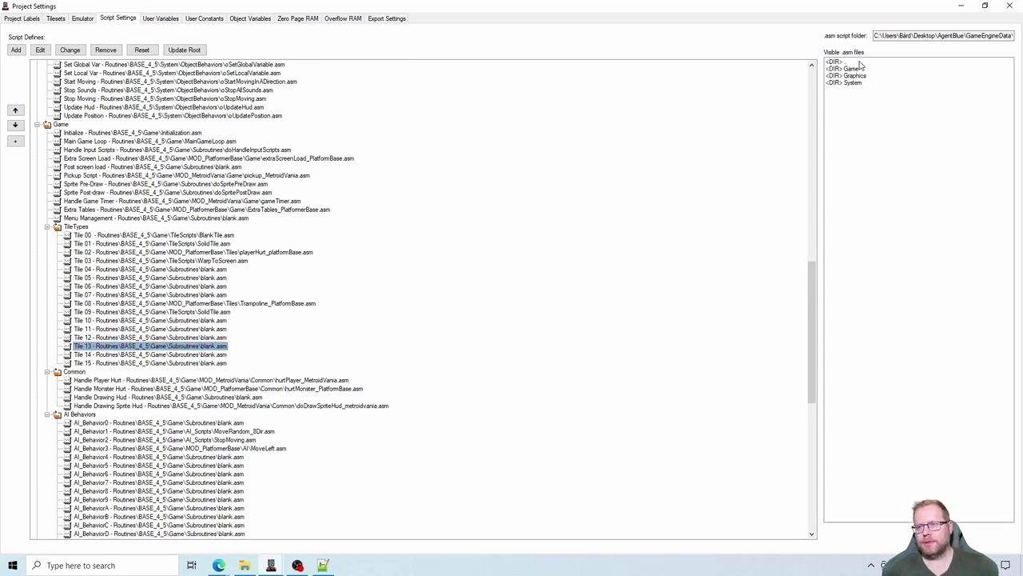
pyautogui.doubleClick(860, 69)
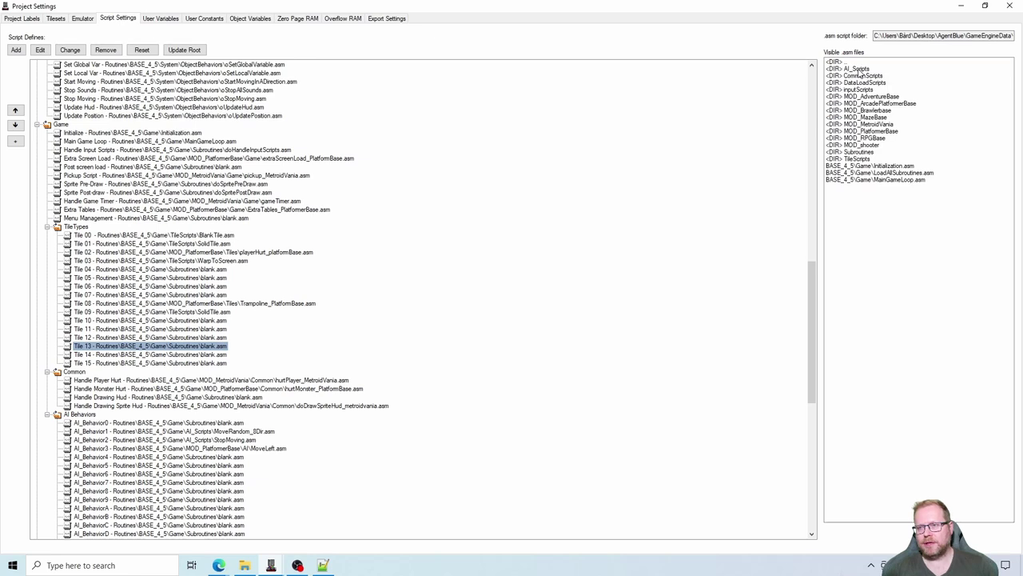
pyautogui.doubleClick(884, 125)
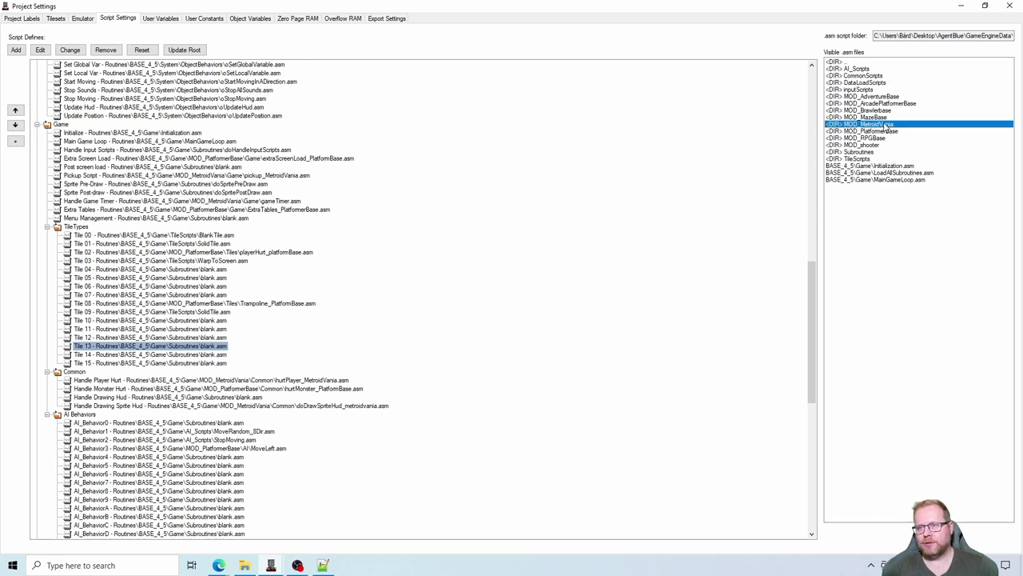
pyautogui.doubleClick(854, 104)
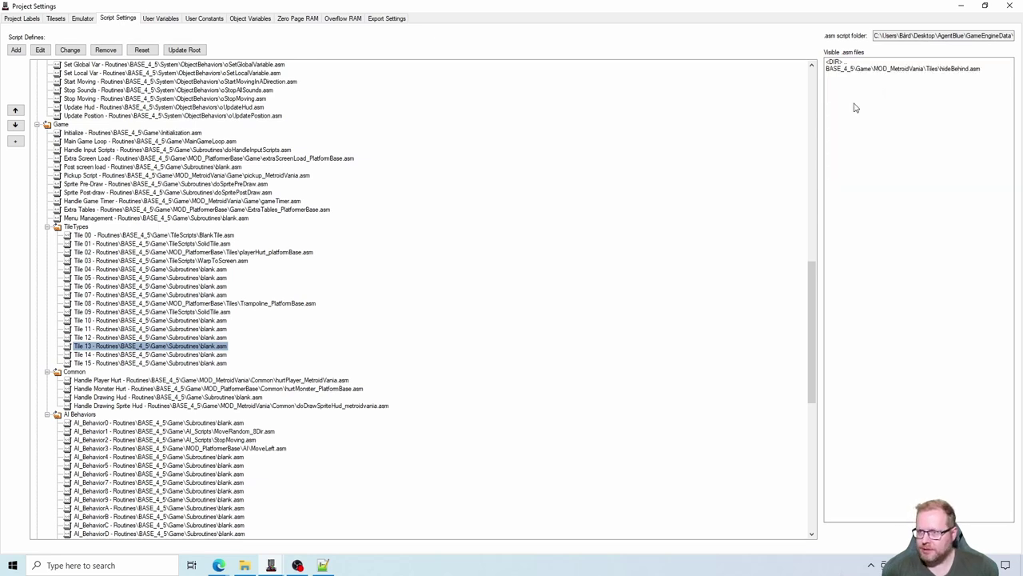
pyautogui.doubleClick(933, 69)
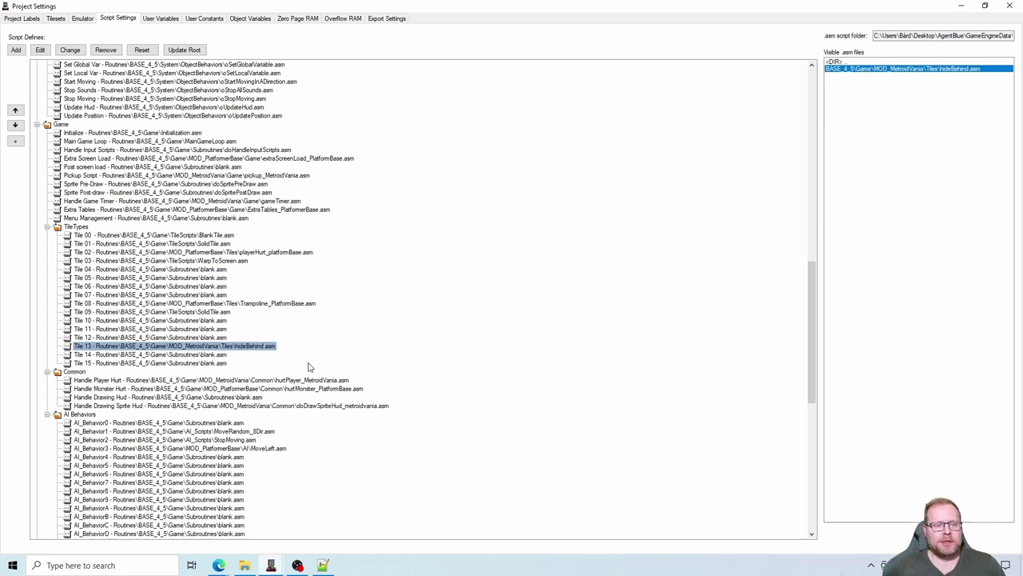
pyautogui.click(258, 348)
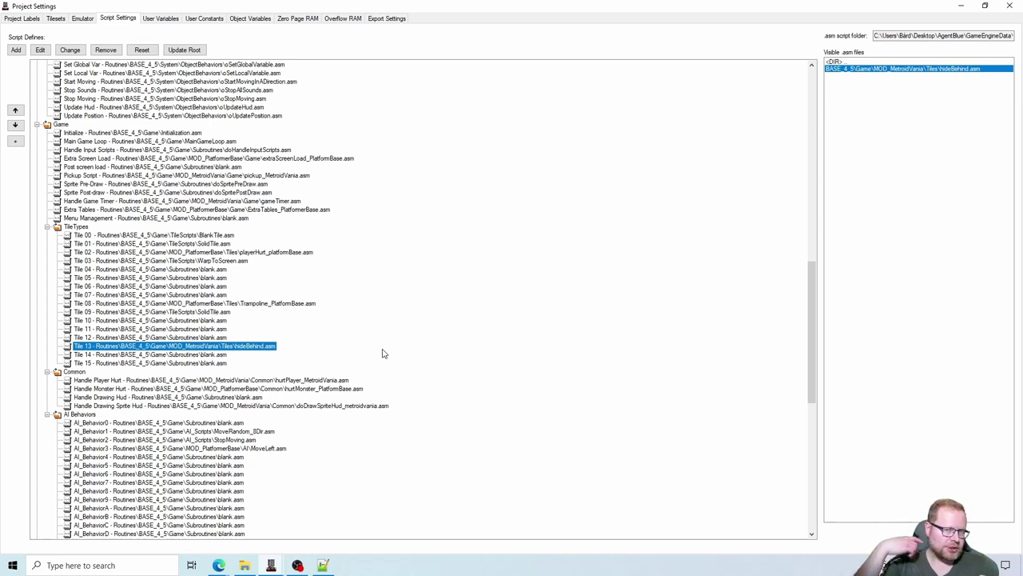
# - Examine the script assignments of Tile 04 through Tile 07 under TileTypes
pyautogui.click(217, 270)
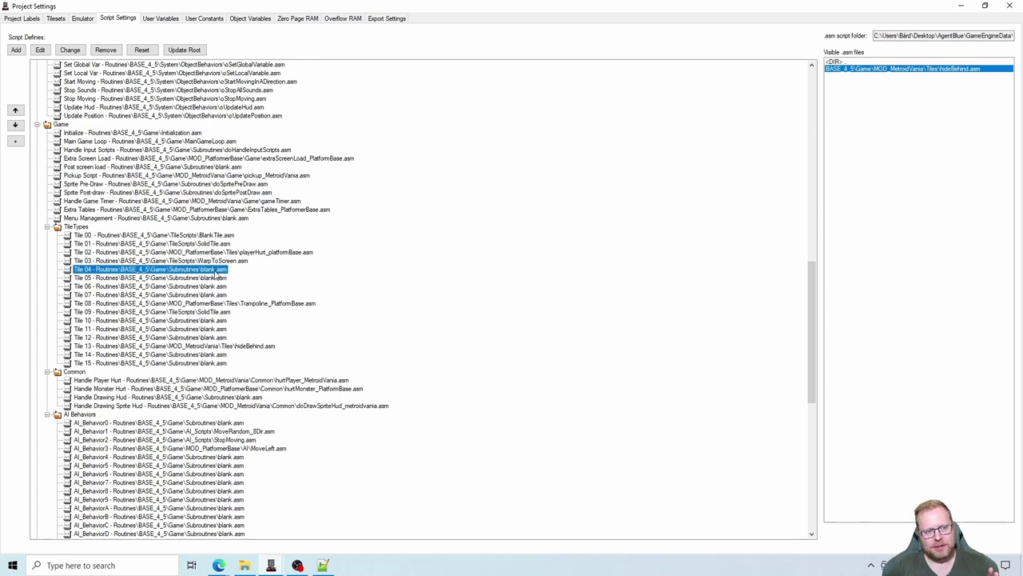
pyautogui.click(216, 278)
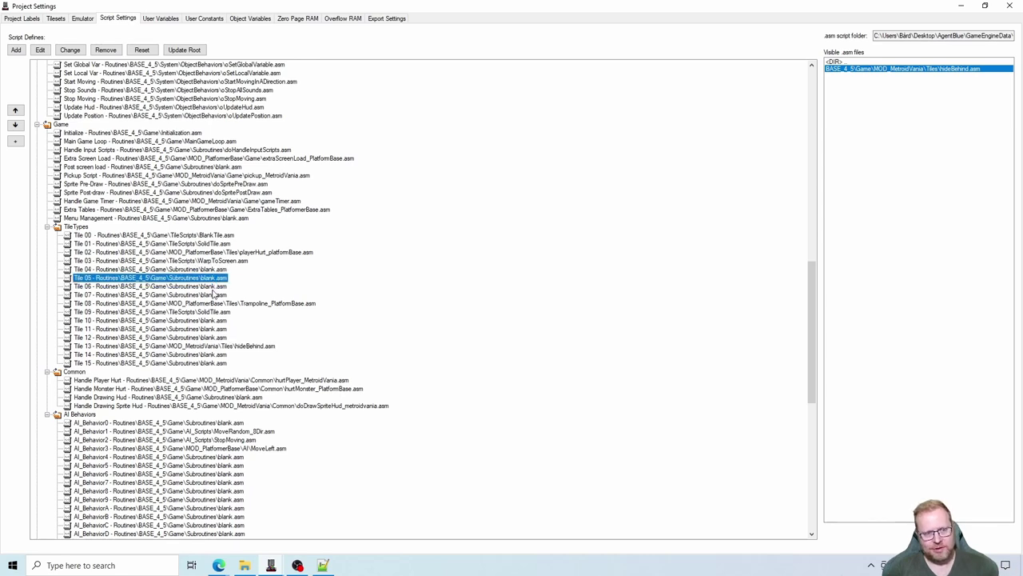
pyautogui.click(214, 287)
pyautogui.click(215, 295)
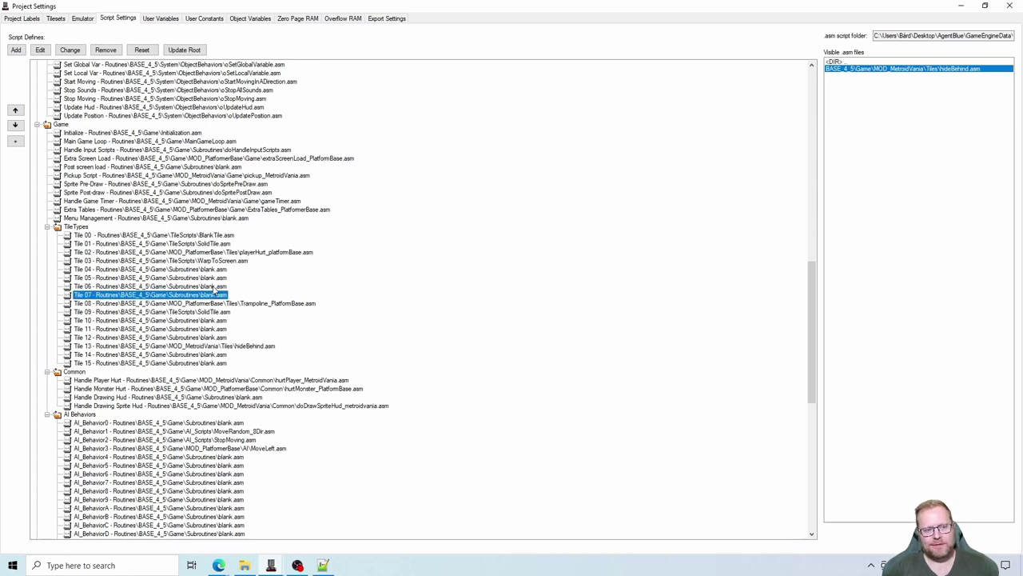
pyautogui.click(215, 286)
pyautogui.click(214, 277)
pyautogui.click(214, 269)
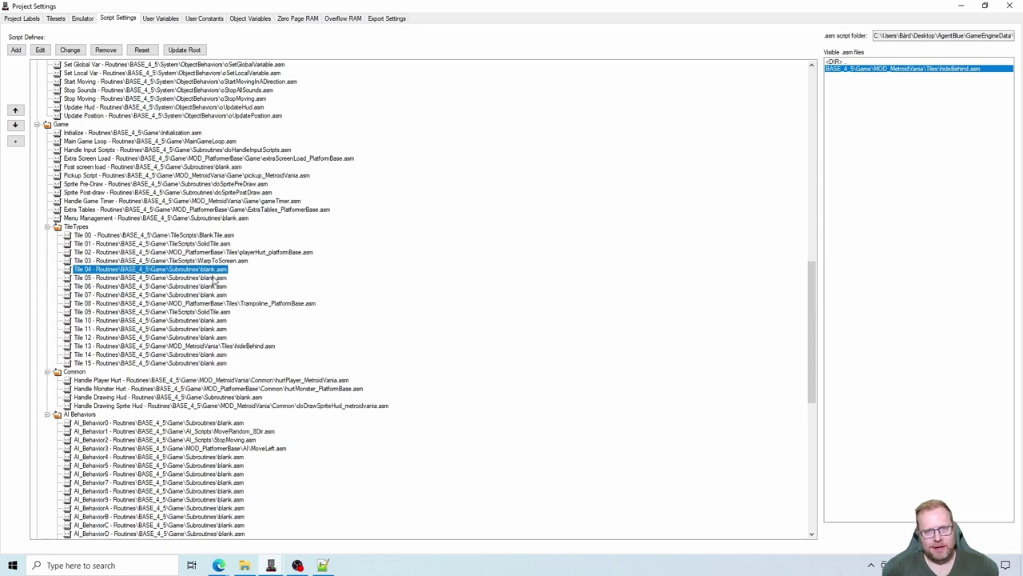
pyautogui.click(214, 287)
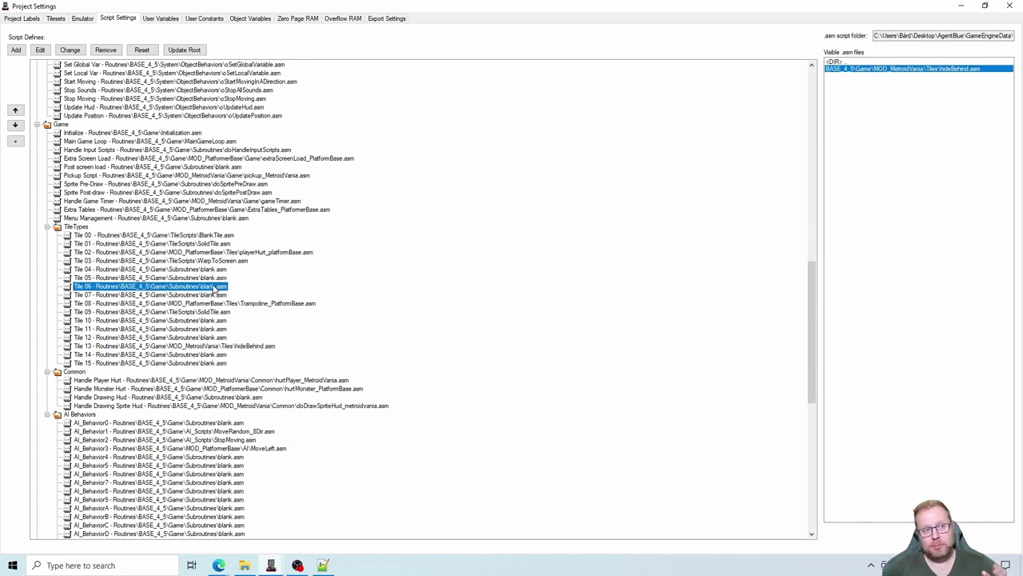
# - Review the tile type labels from Warp through Trampoline in the project labels
pyautogui.click(32, 20)
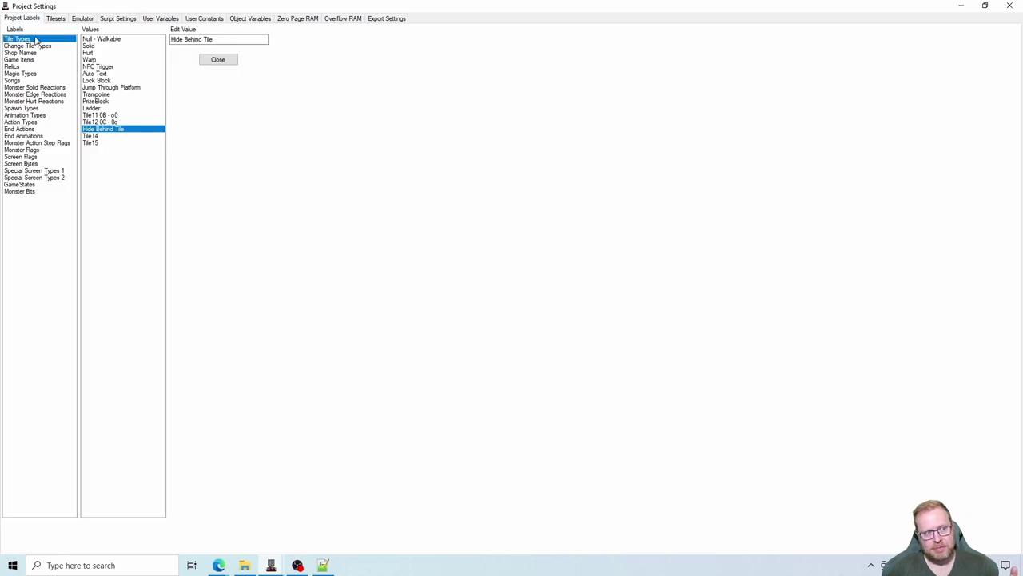
pyautogui.click(112, 81)
pyautogui.click(115, 96)
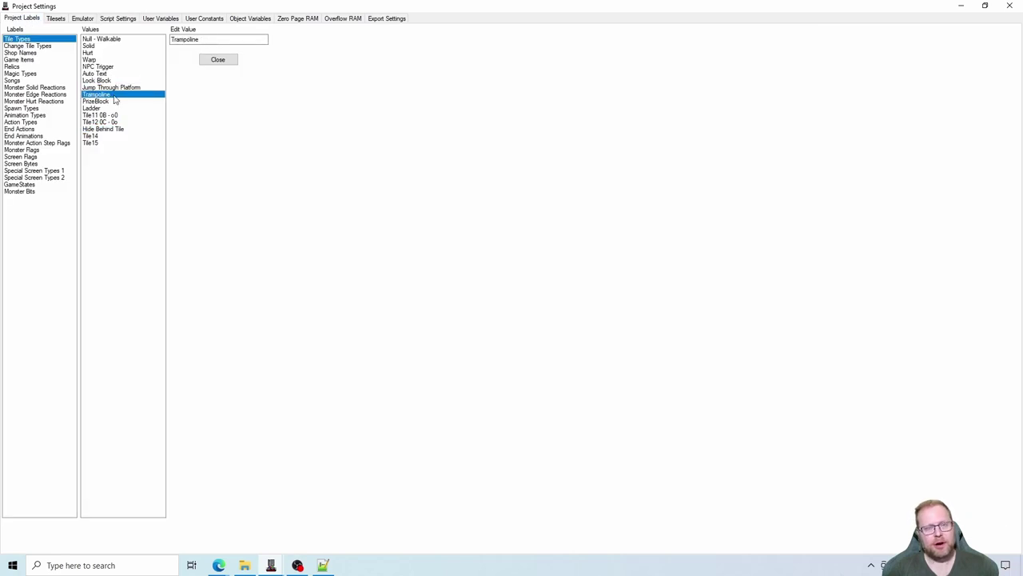
pyautogui.click(116, 81)
pyautogui.click(114, 74)
pyautogui.click(114, 67)
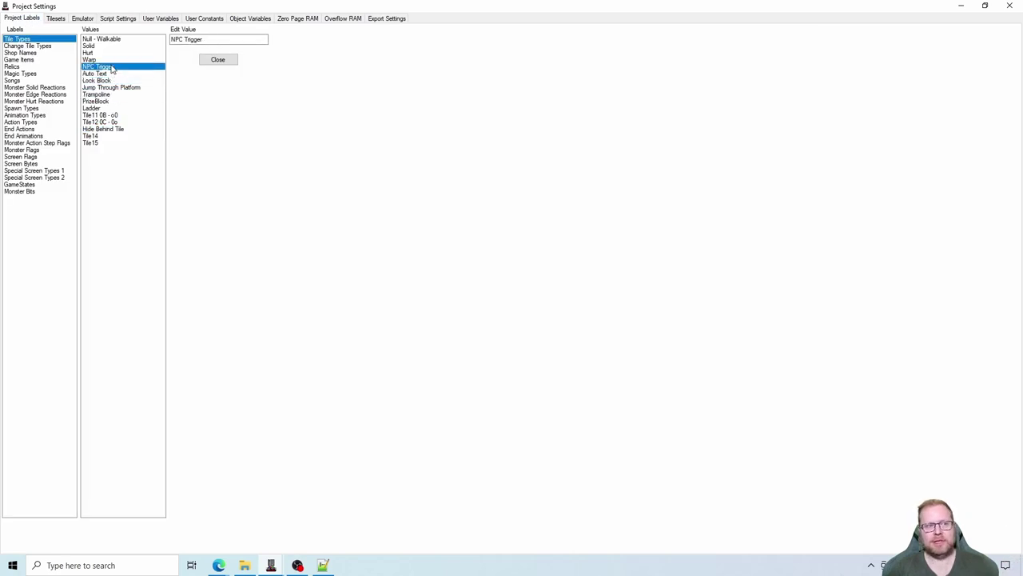
pyautogui.click(111, 60)
pyautogui.click(110, 67)
pyautogui.click(113, 80)
pyautogui.click(112, 88)
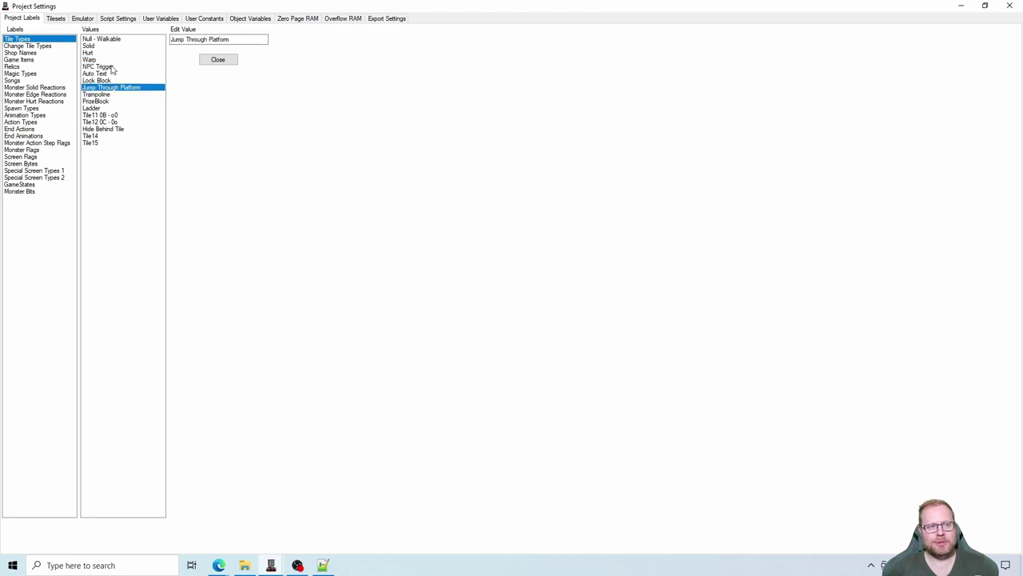
# - Compare the scripts assigned to Tile 04 through Tile 07 with Tile 13's in the script settings, and close the project settings
pyautogui.click(118, 21)
pyautogui.click(211, 270)
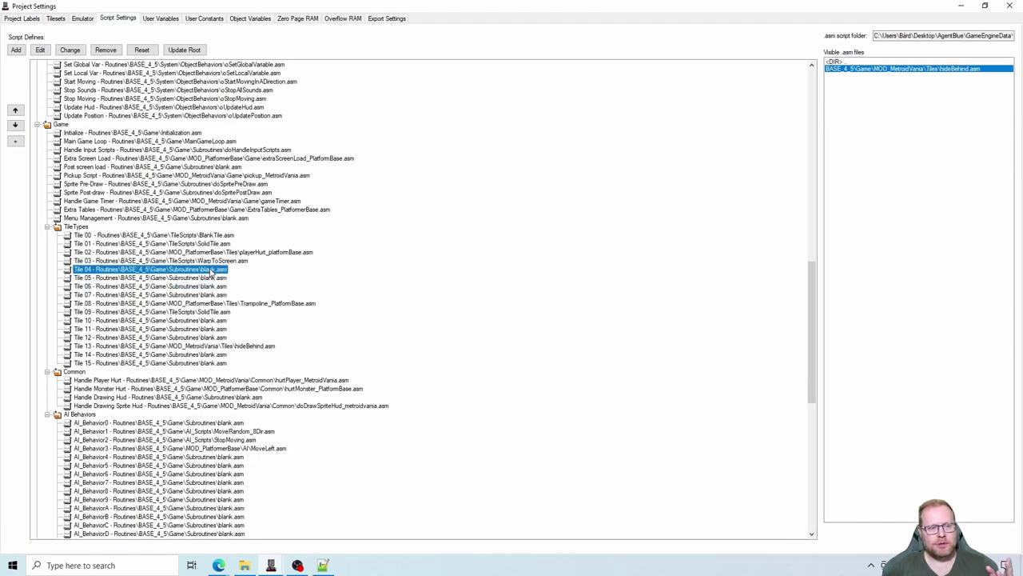
pyautogui.click(214, 277)
pyautogui.click(213, 287)
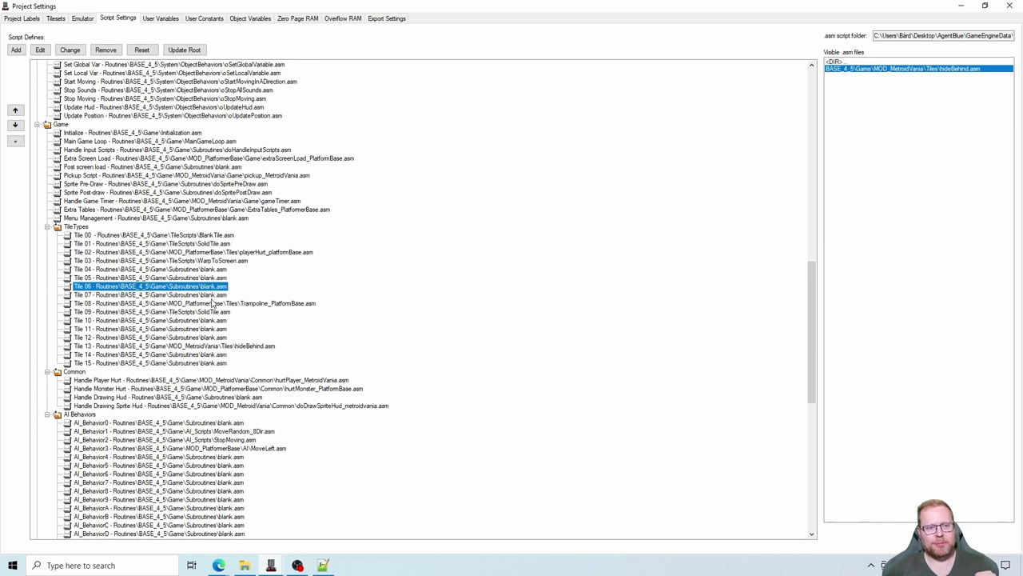
pyautogui.click(213, 295)
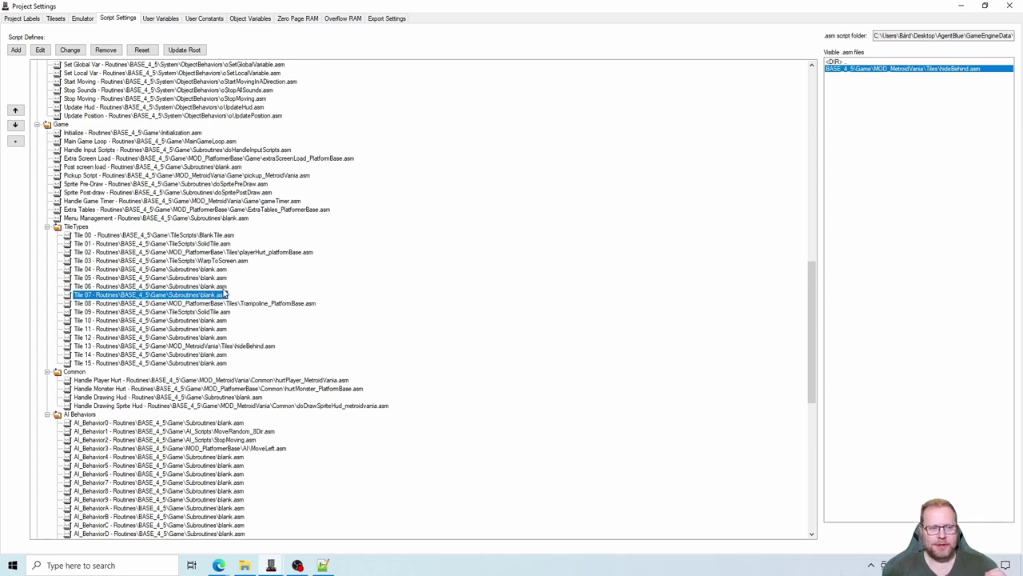
pyautogui.click(213, 269)
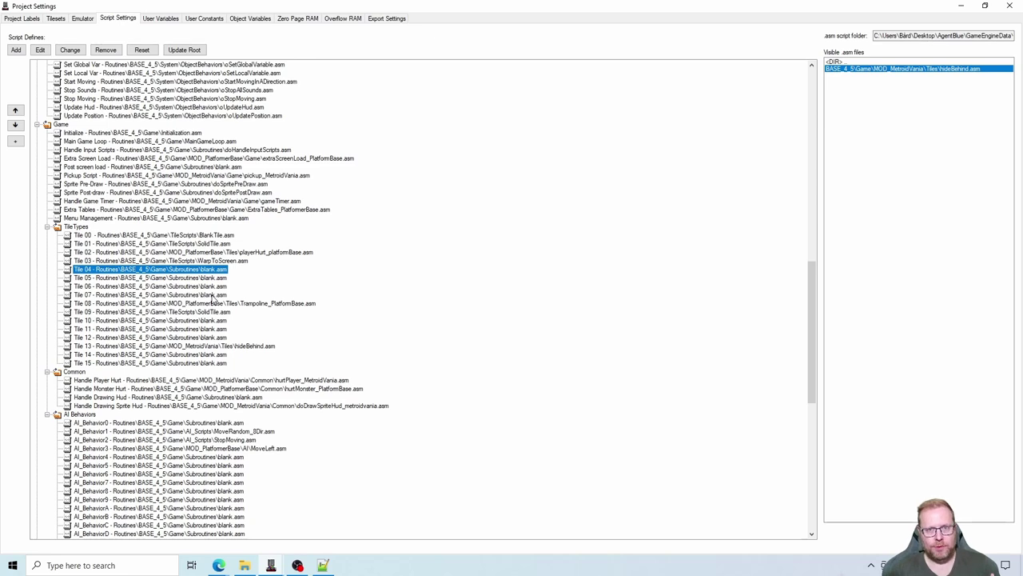
pyautogui.click(212, 280)
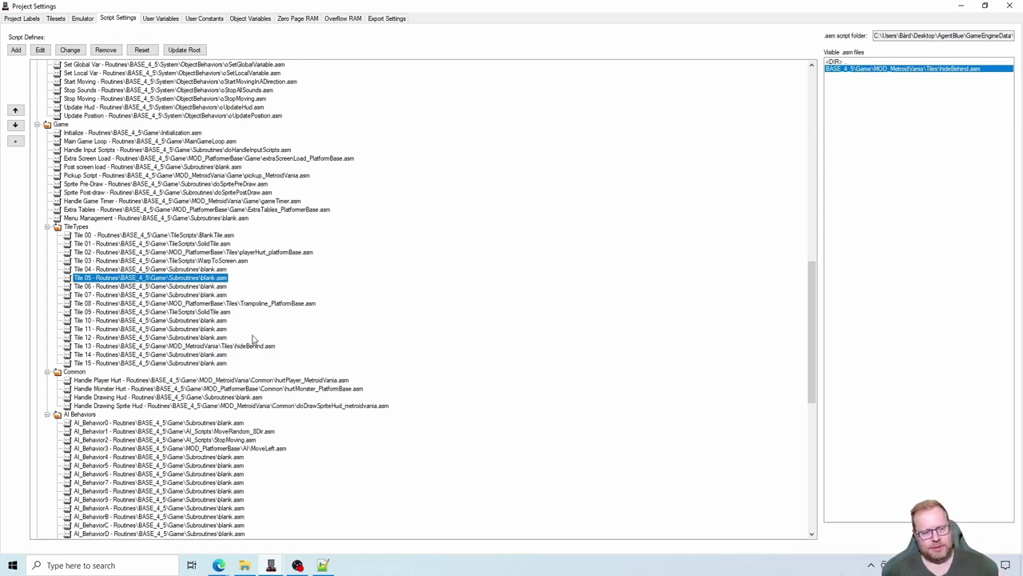
pyautogui.click(248, 346)
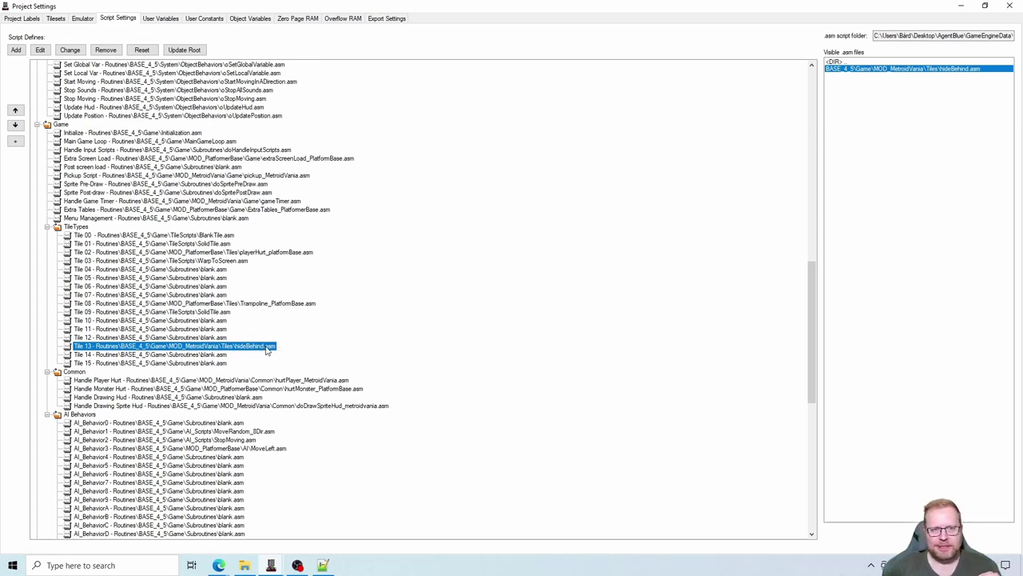
pyautogui.click(1011, 8)
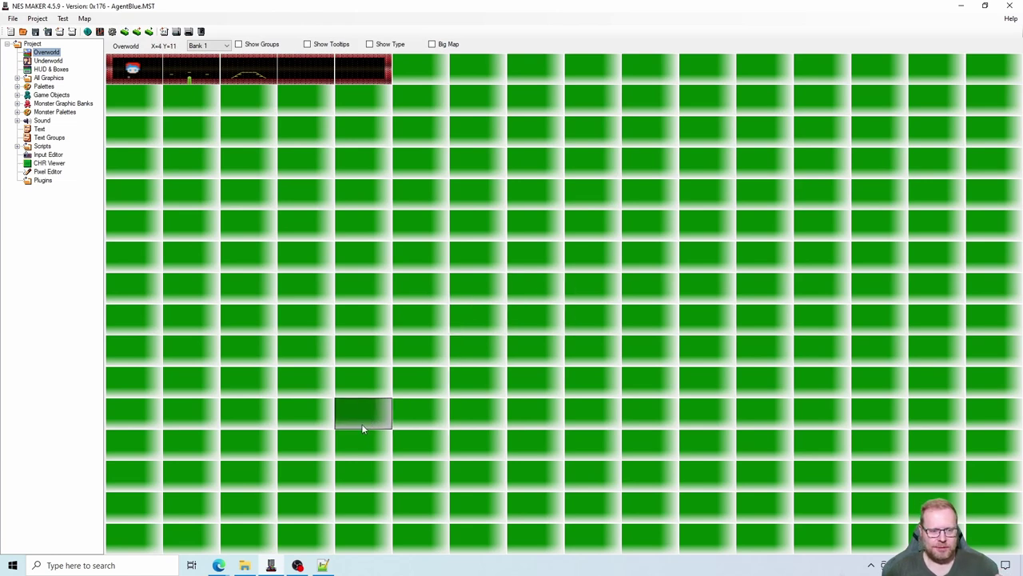
# - Switch to the Hide Behind Tile [4.5.6] forum thread in the browser and read the instruction on backing up and replacing doDrawSprites.asm
pyautogui.moveTo(221, 565)
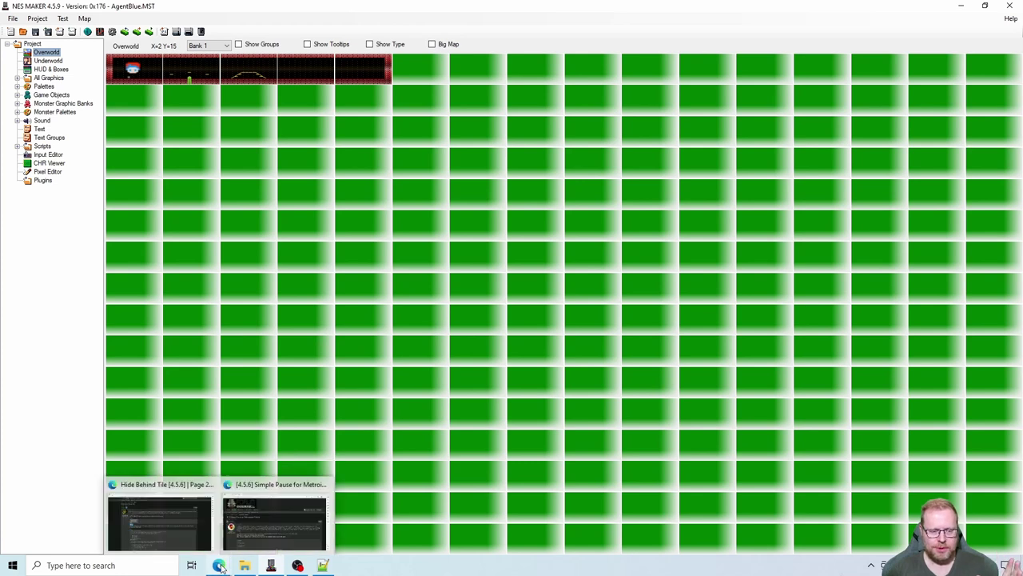
pyautogui.click(163, 517)
pyautogui.click(277, 314)
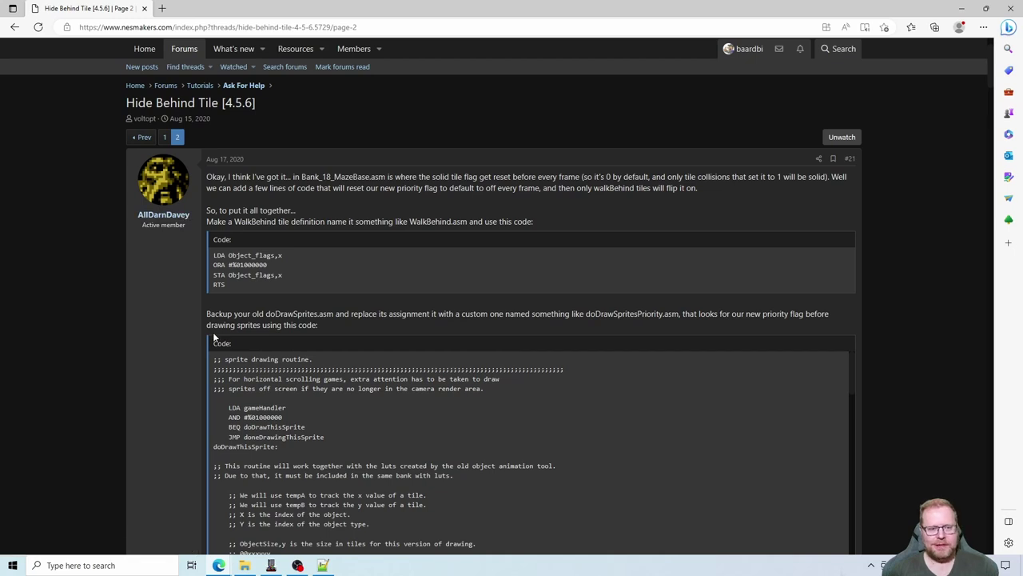
pyautogui.moveTo(206, 314); pyautogui.dragTo(267, 316)
pyautogui.click(293, 318)
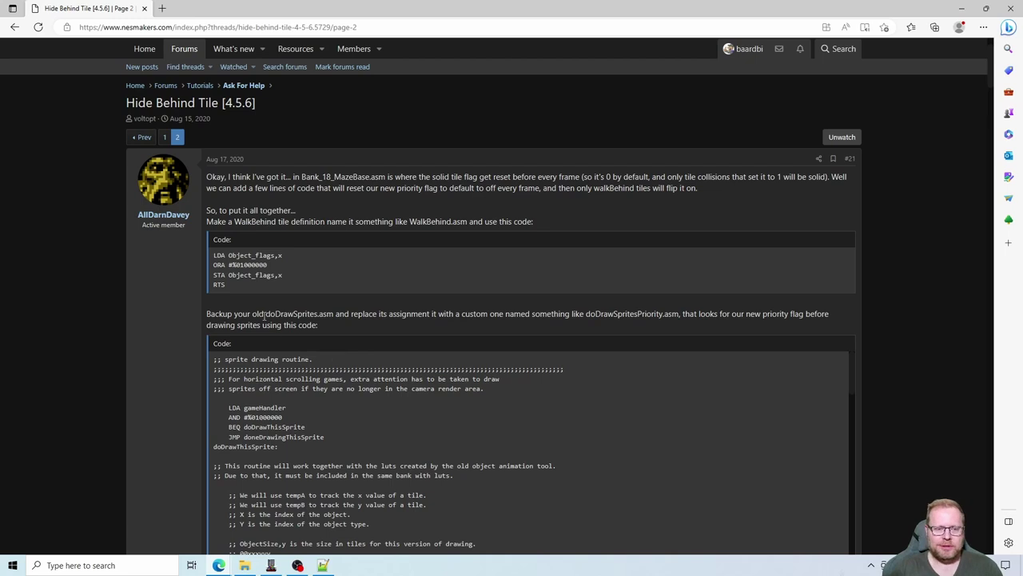
pyautogui.moveTo(266, 314); pyautogui.dragTo(331, 311)
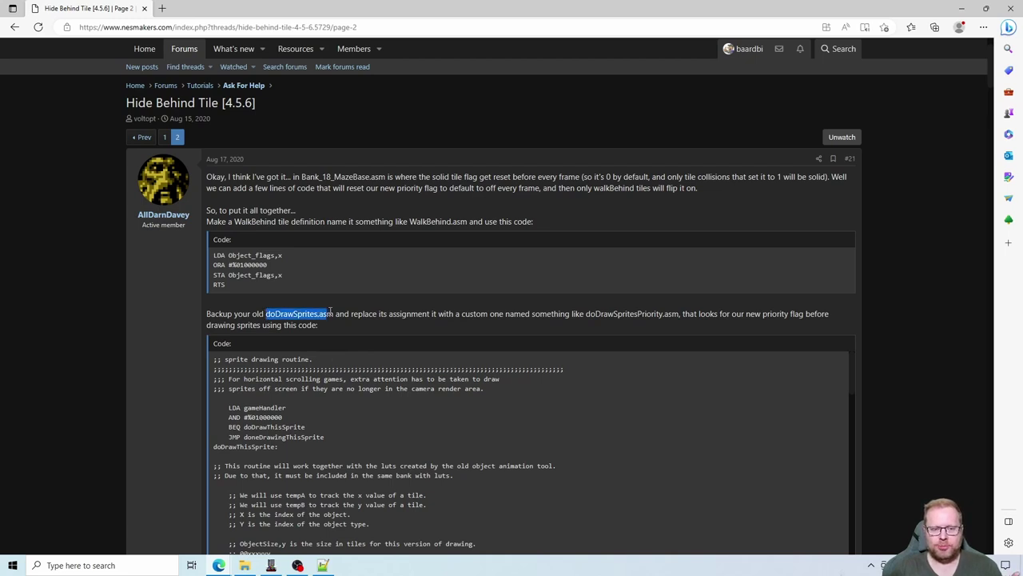
pyautogui.click(448, 322)
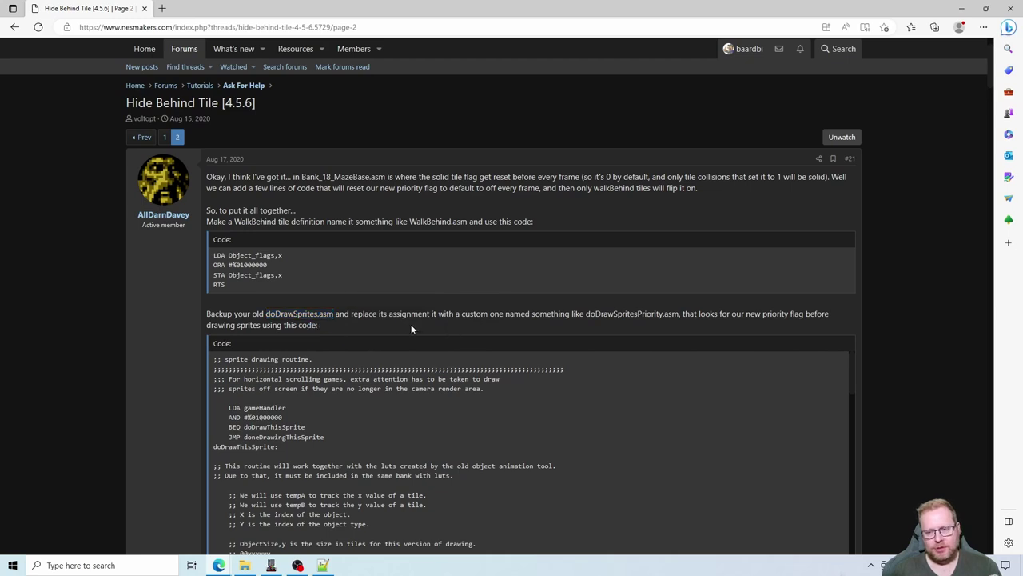
# - Copy the entire sprite drawing routine from the forum post's doDrawSpritesPriority.asm code block, through the doneDrawingThisSprite label
pyautogui.scroll(-2, 179, 336)
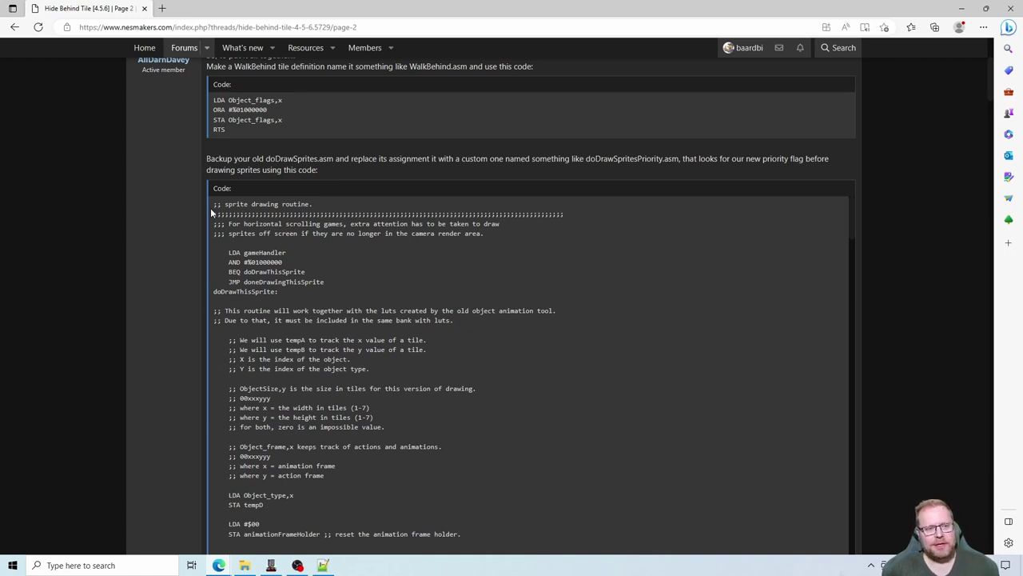
pyautogui.moveTo(213, 205); pyautogui.dragTo(317, 304)
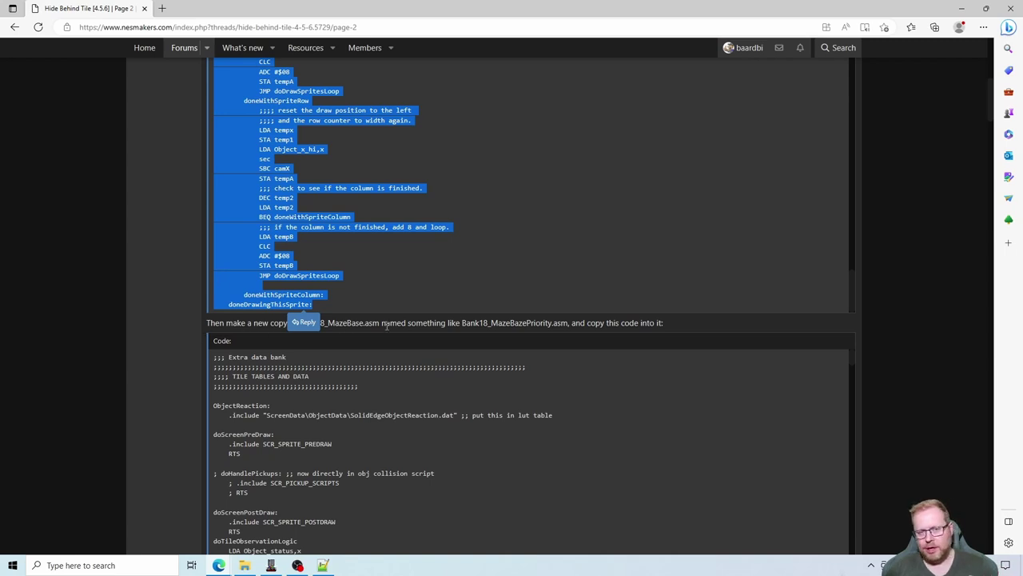
pyautogui.scroll(1, 390, 290)
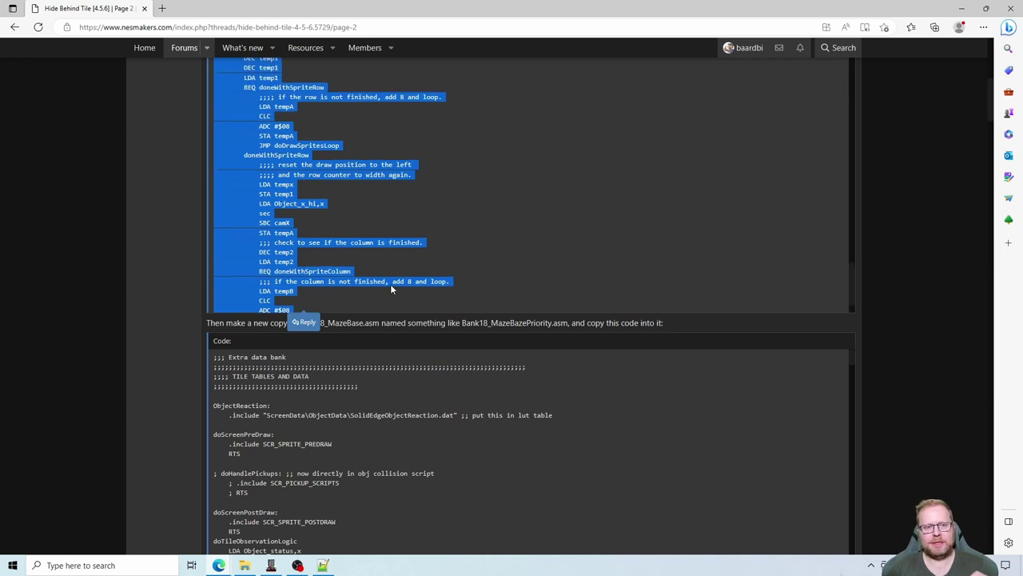
pyautogui.scroll(4, 115, 268)
pyautogui.scroll(-2, 116, 269)
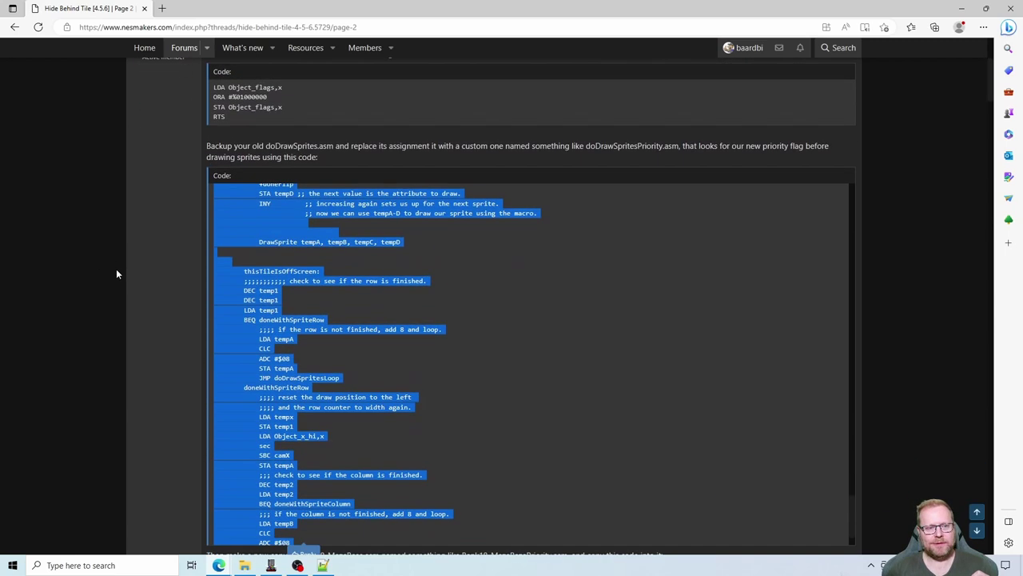
pyautogui.scroll(4, 293, 320)
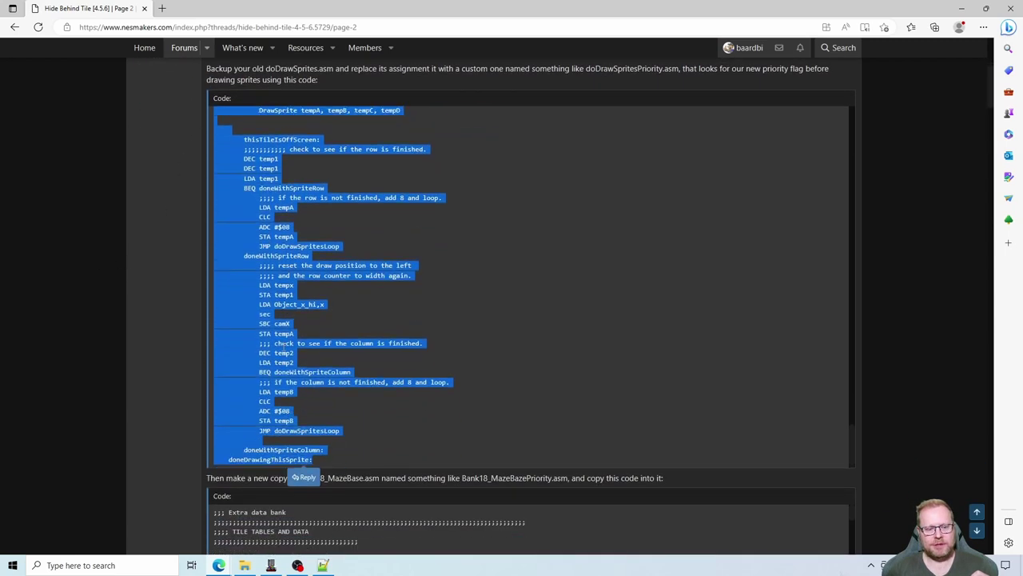
pyautogui.scroll(10, 280, 341)
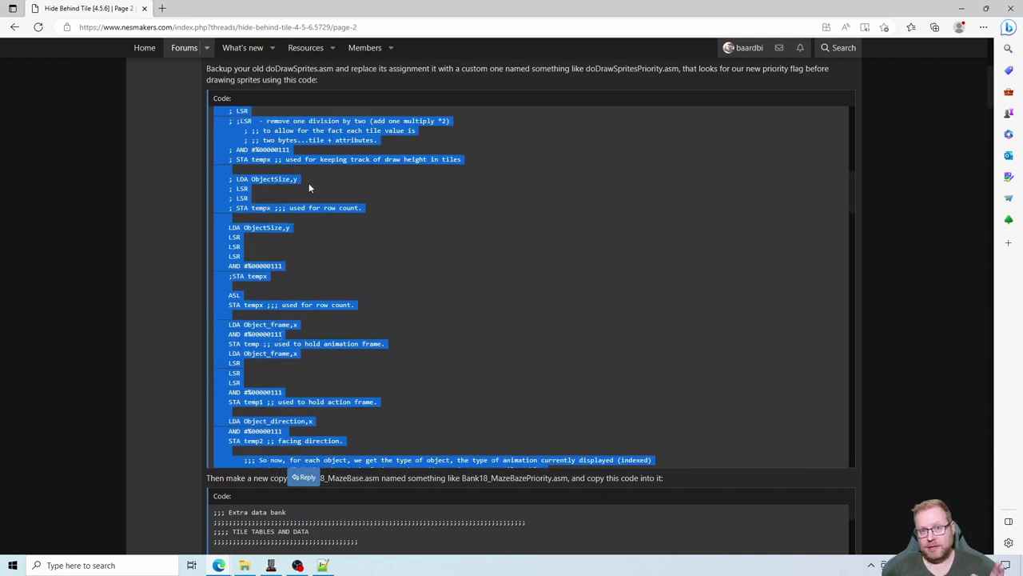
pyautogui.scroll(8, 309, 183)
pyautogui.scroll(2, 309, 184)
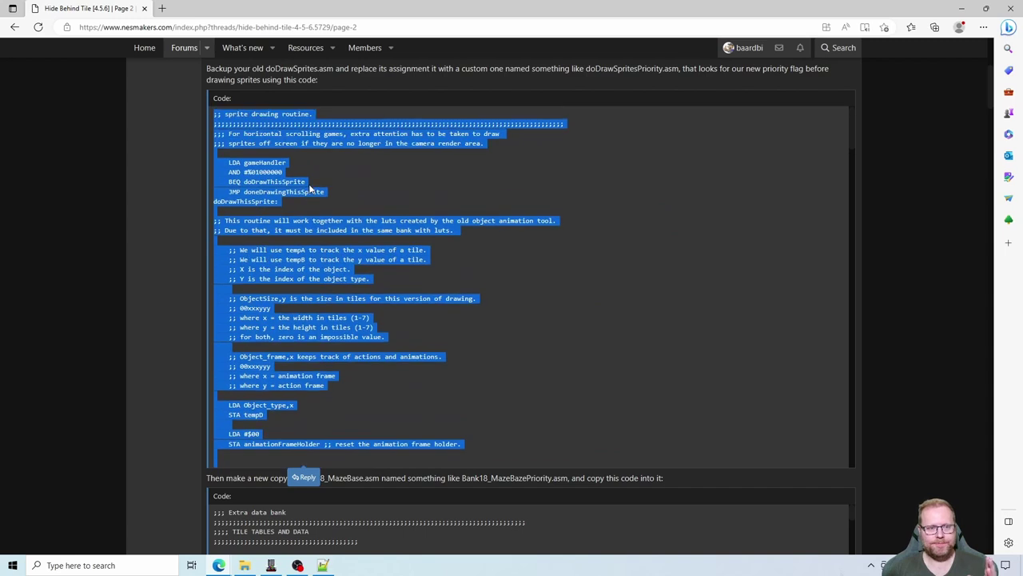
pyautogui.rightClick(265, 134)
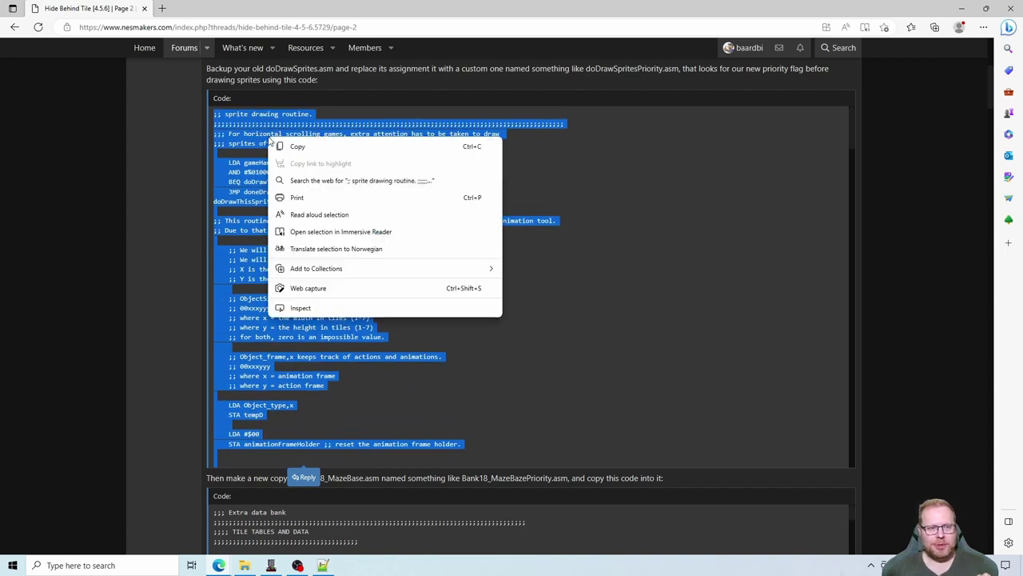
pyautogui.click(287, 145)
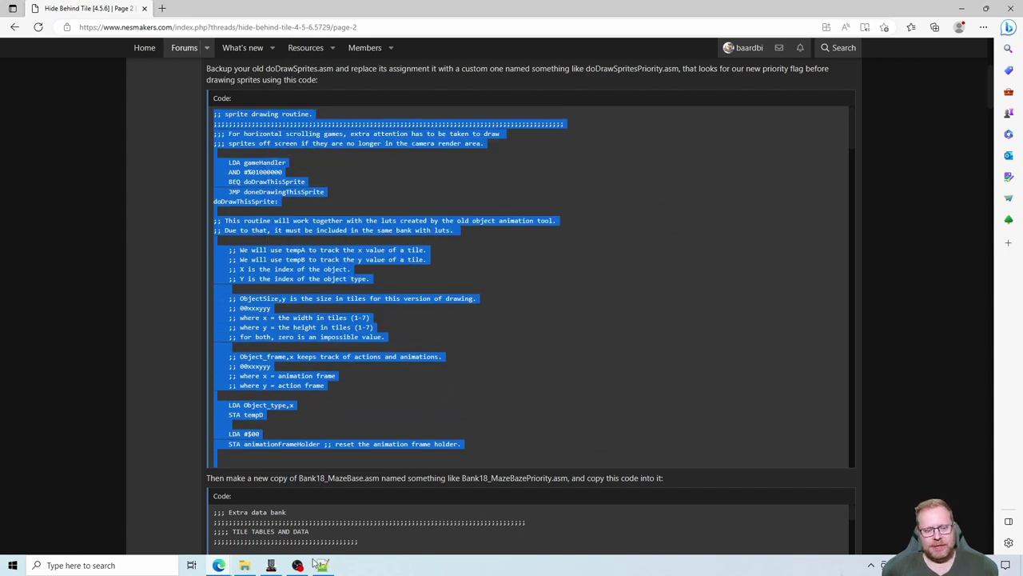
# - Switch to NES Maker and open the Handle Drawing Sprites script, doDrawSprites_PlatformBase.asm, for editing from the project's script settings
pyautogui.click(271, 565)
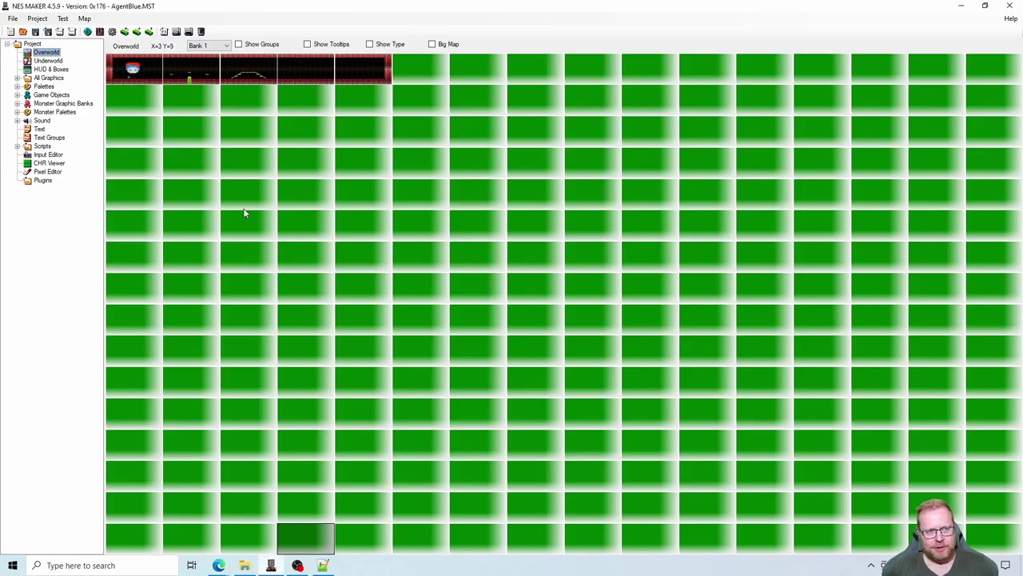
pyautogui.click(112, 32)
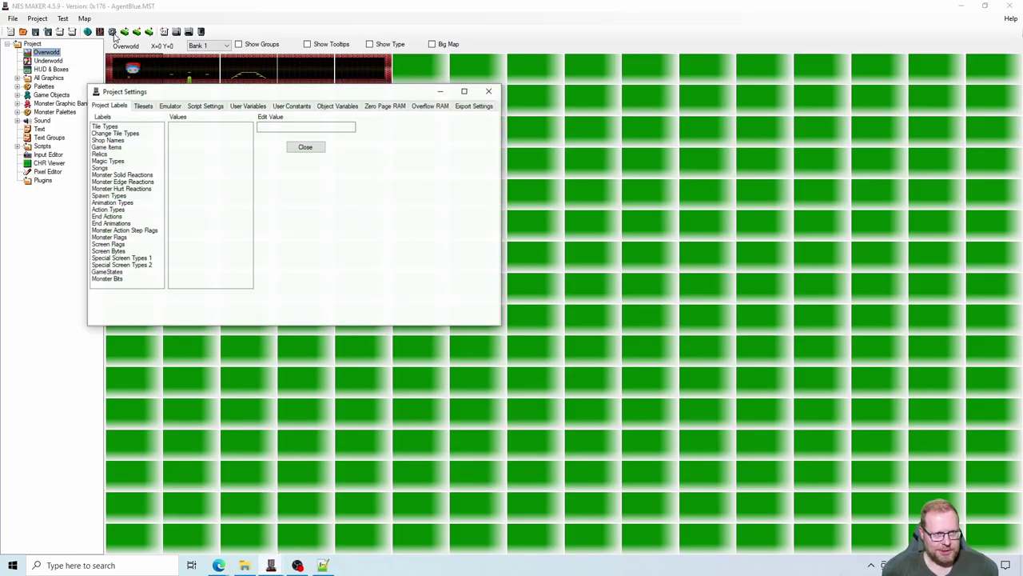
pyautogui.click(210, 109)
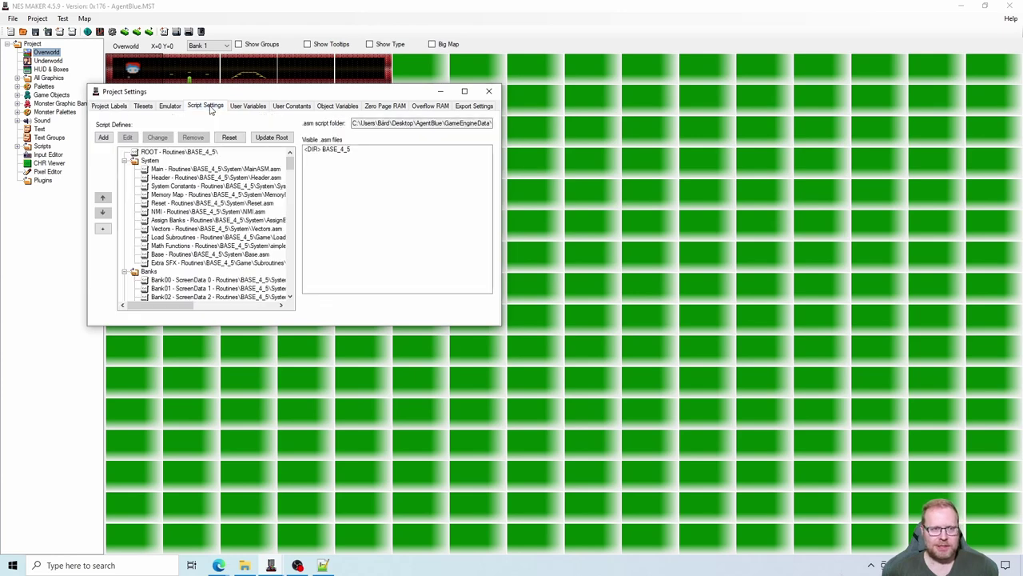
pyautogui.click(464, 91)
pyautogui.moveTo(812, 94); pyautogui.dragTo(794, 427)
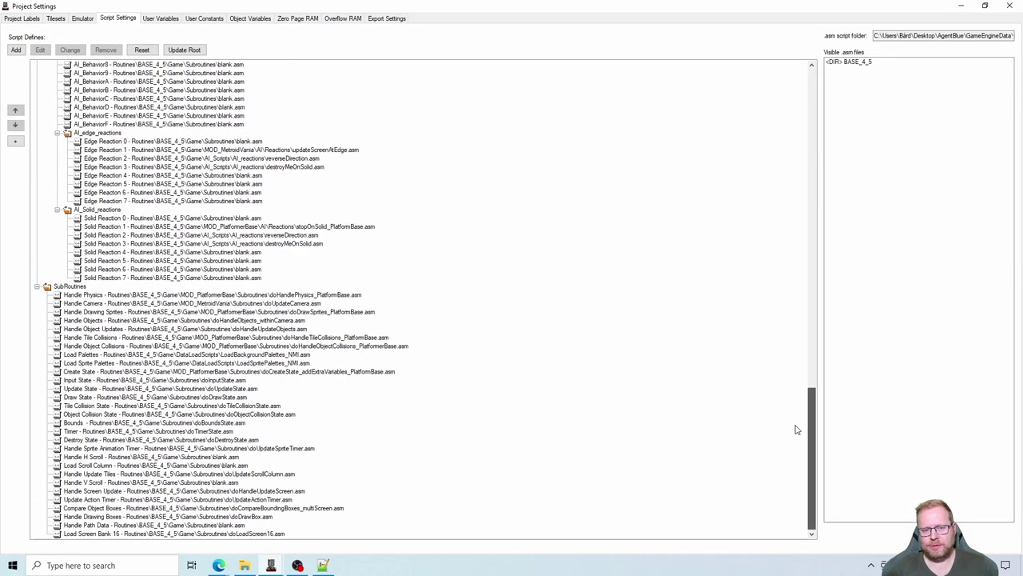
pyautogui.click(328, 313)
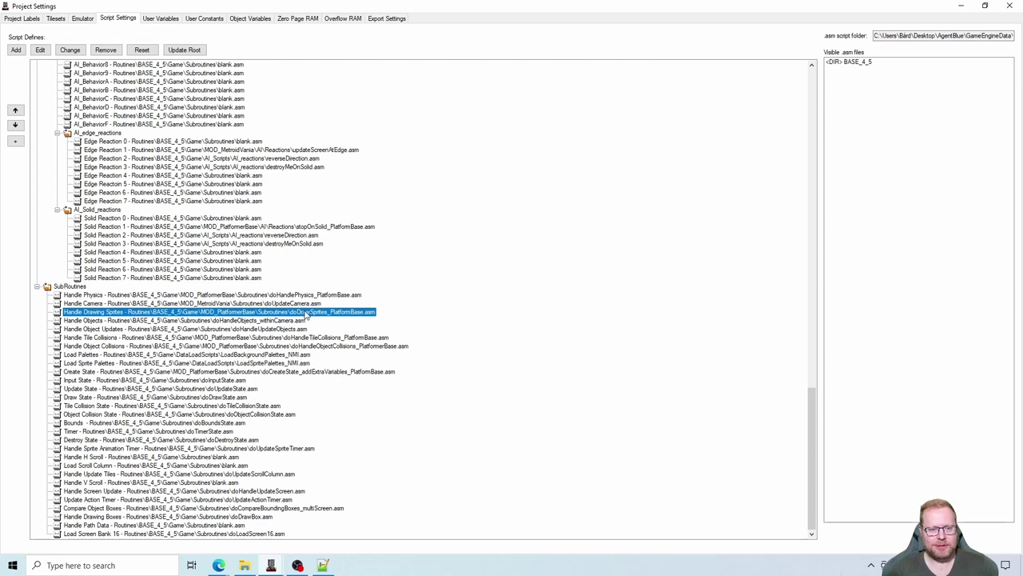
pyautogui.click(41, 50)
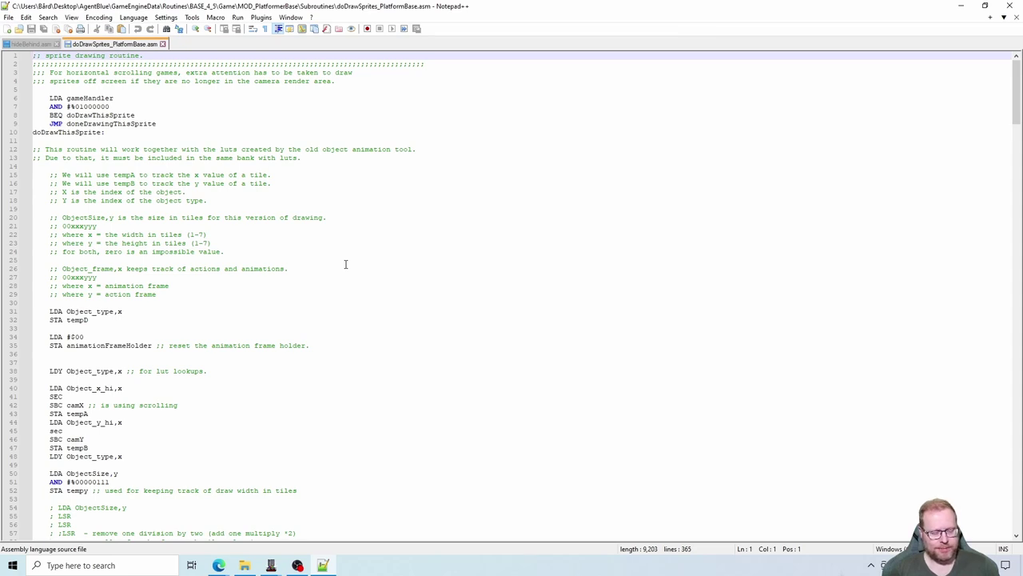
# - Replace the entire contents of doDrawSprites_PlatformBase.asm with the copied sprite drawing routine
pyautogui.hotkey('ctrl', 'a')
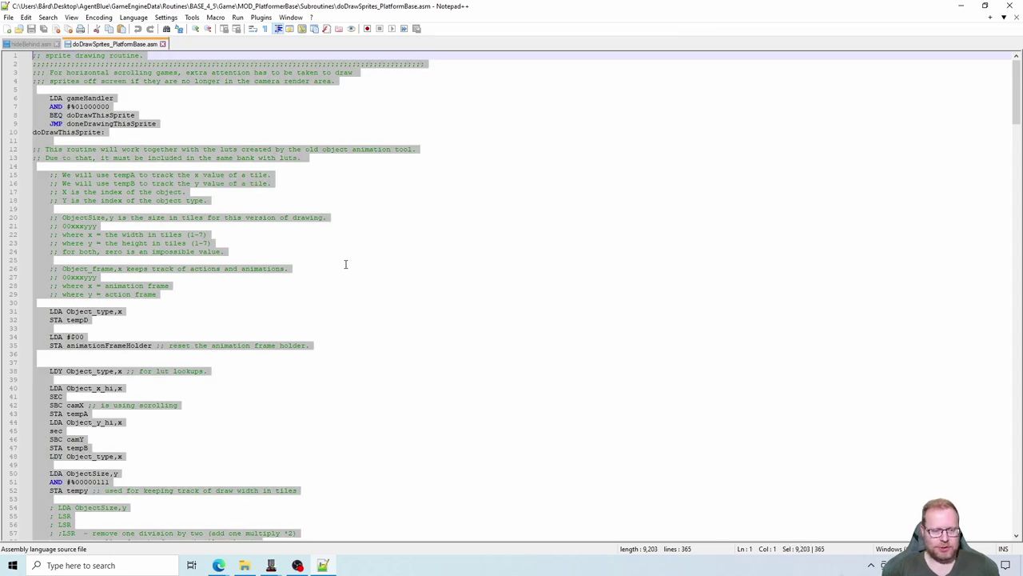
pyautogui.press('Delete')
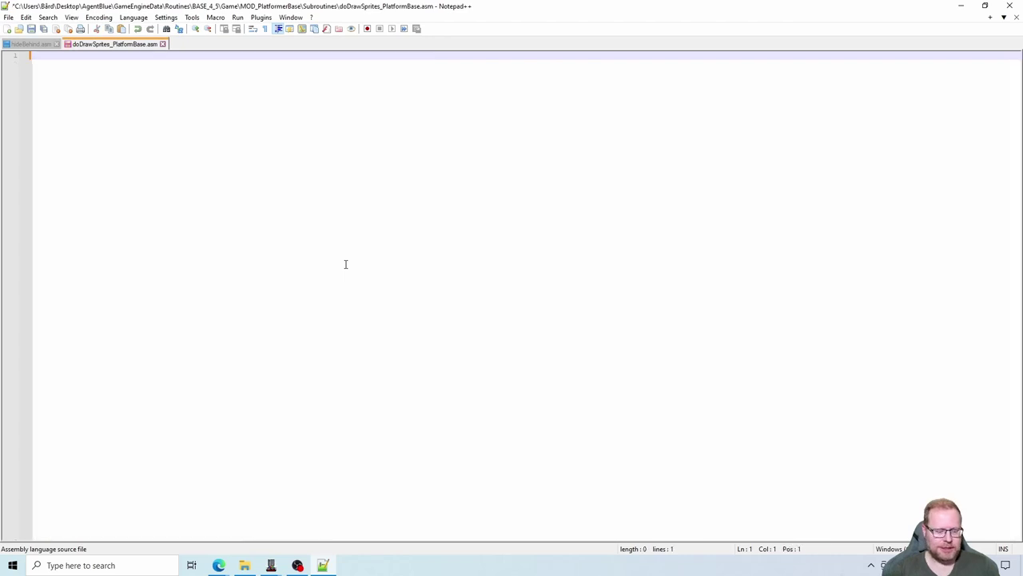
pyautogui.rightClick(197, 156)
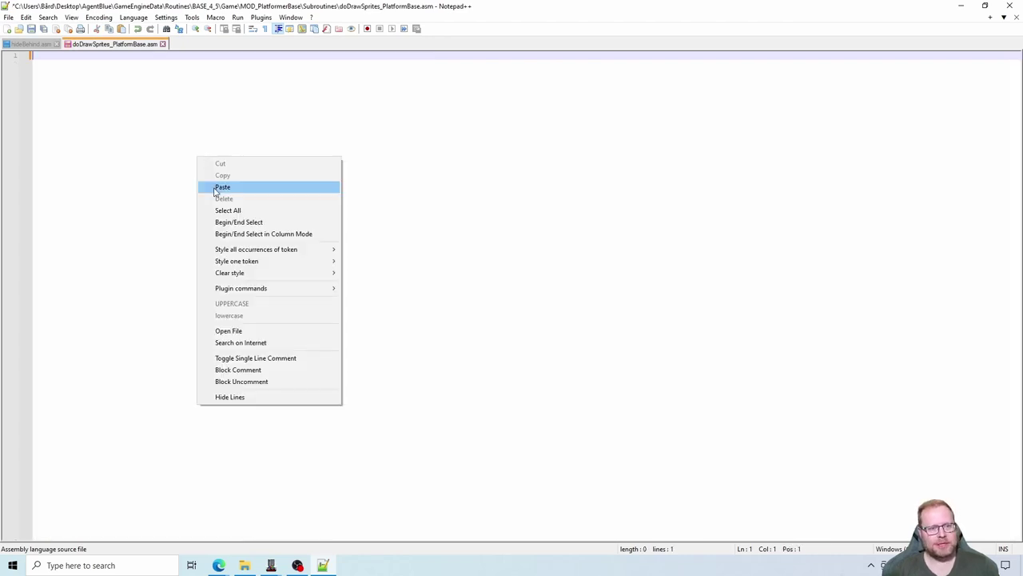
pyautogui.click(215, 185)
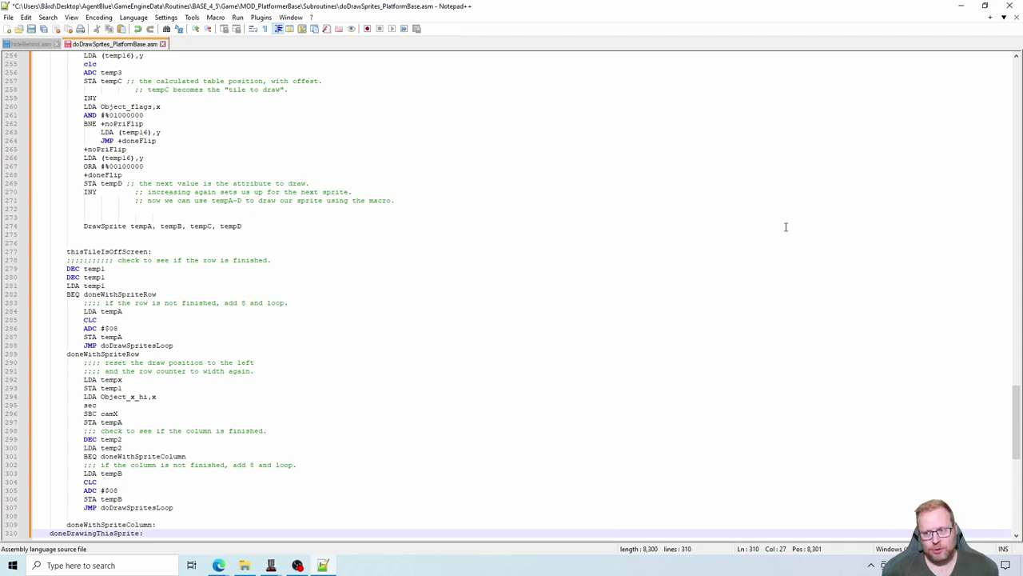
# - Save doDrawSprites_PlatformBase.asm, then switch to the forum thread in the browser and find the instruction for replacing the Bank18 code
pyautogui.moveTo(1016, 424); pyautogui.dragTo(1017, 84)
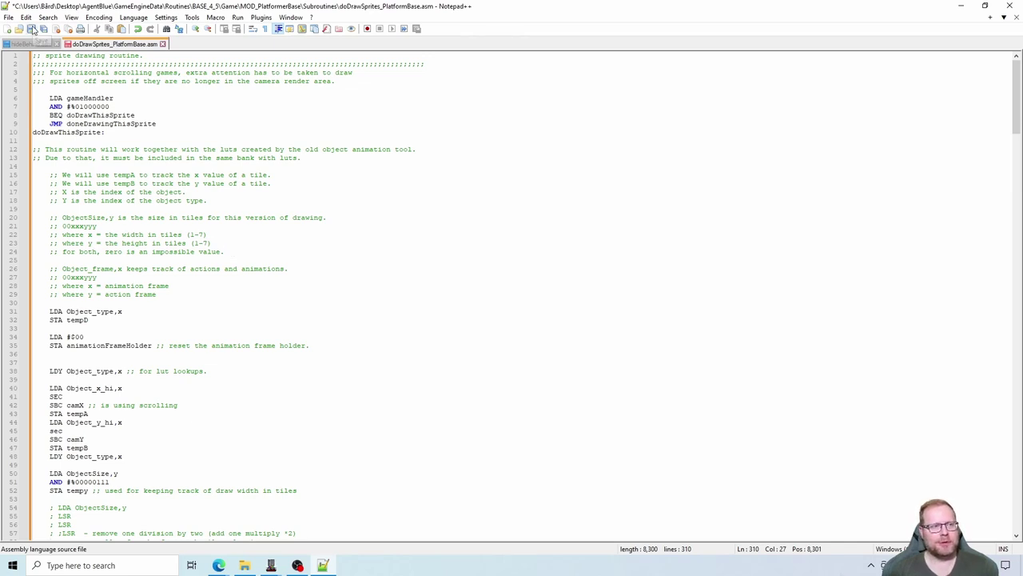
pyautogui.click(32, 29)
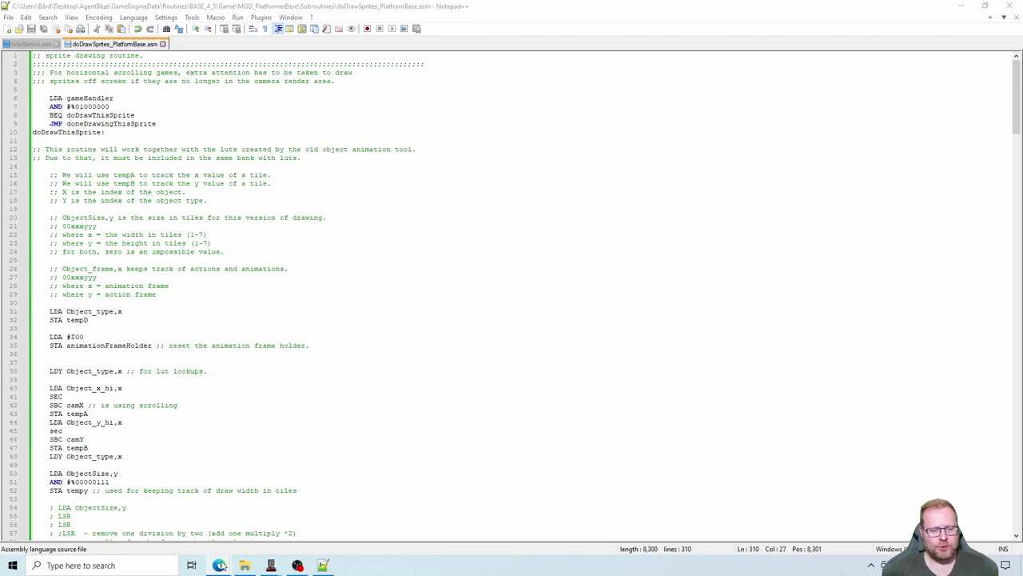
pyautogui.moveTo(218, 565)
pyautogui.click(201, 522)
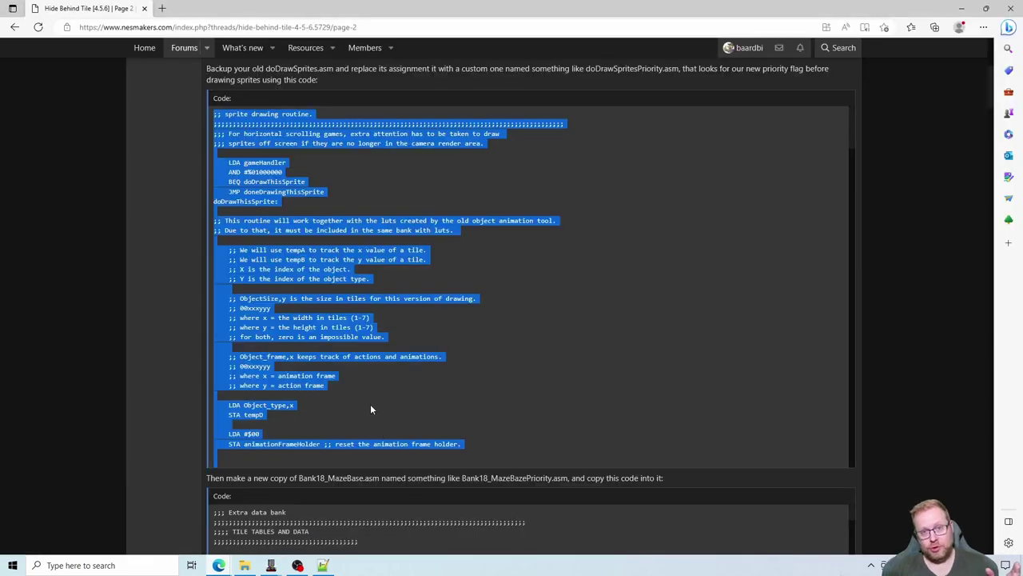
pyautogui.click(179, 308)
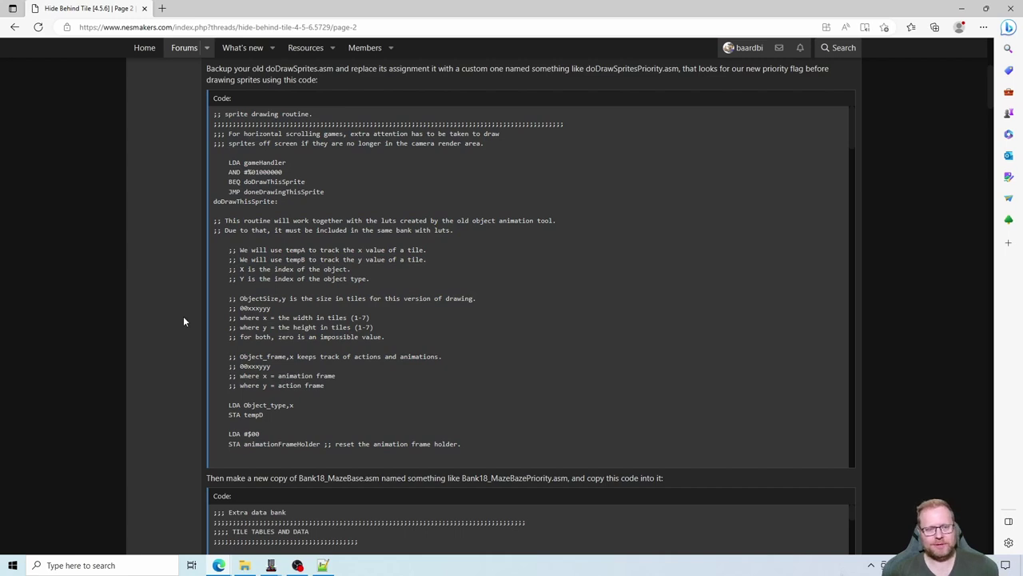
pyautogui.scroll(-4, 184, 328)
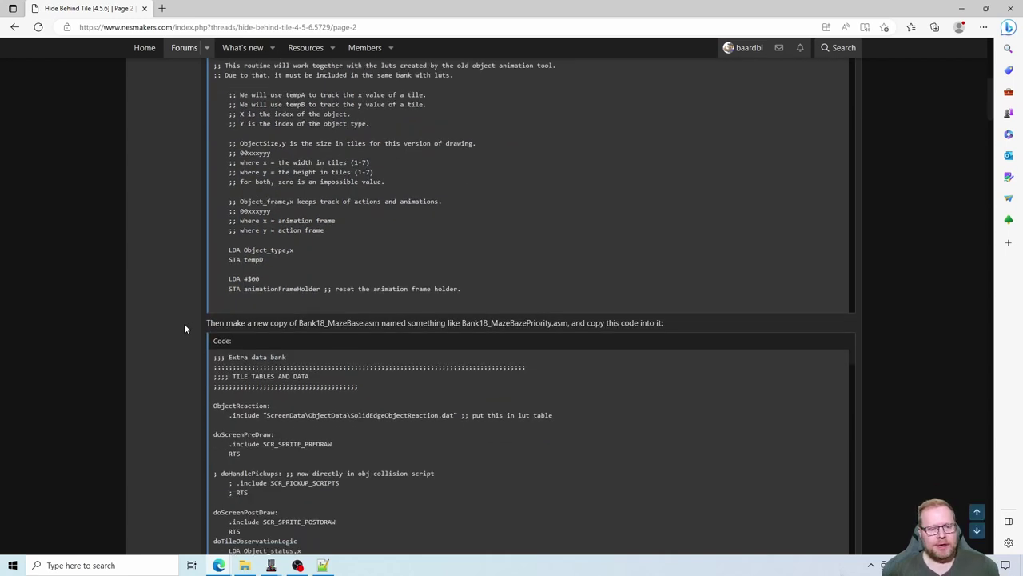
pyautogui.scroll(-2, 184, 328)
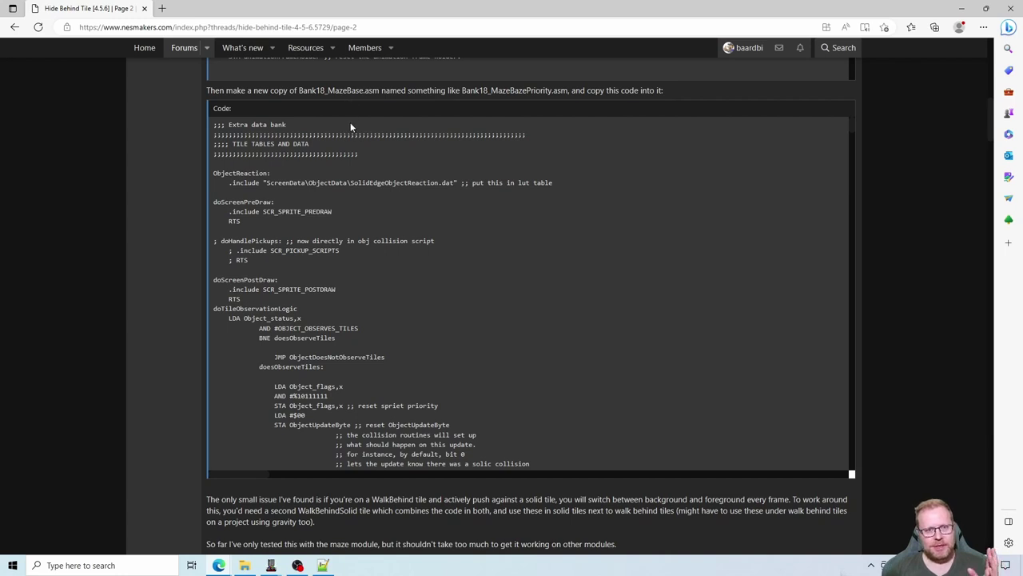
pyautogui.moveTo(299, 92); pyautogui.dragTo(325, 92)
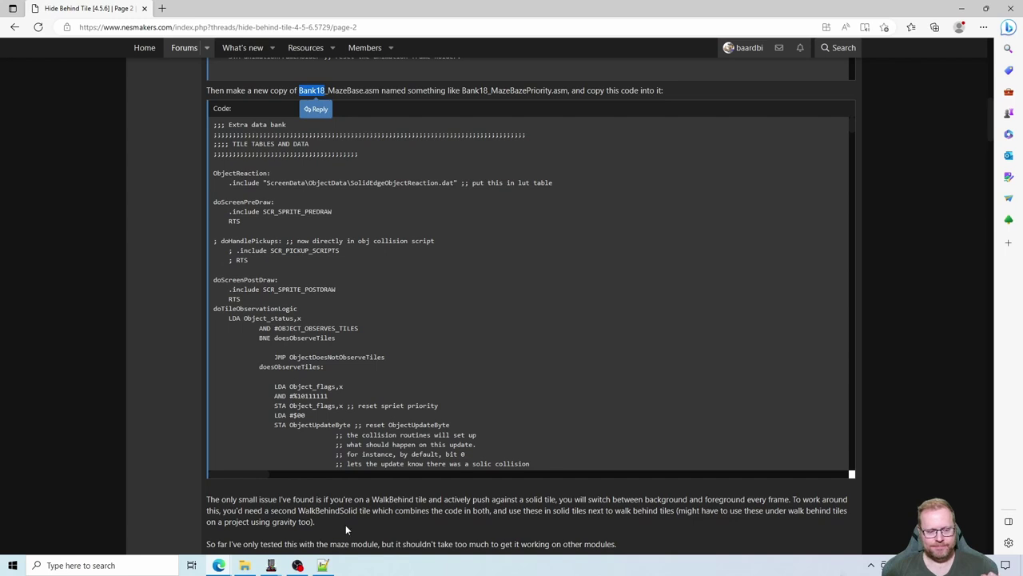
# - Switch to NES Maker's project settings and open the Bank18 - Overflow Logic script, Bank18.asm, for editing
pyautogui.moveTo(271, 565)
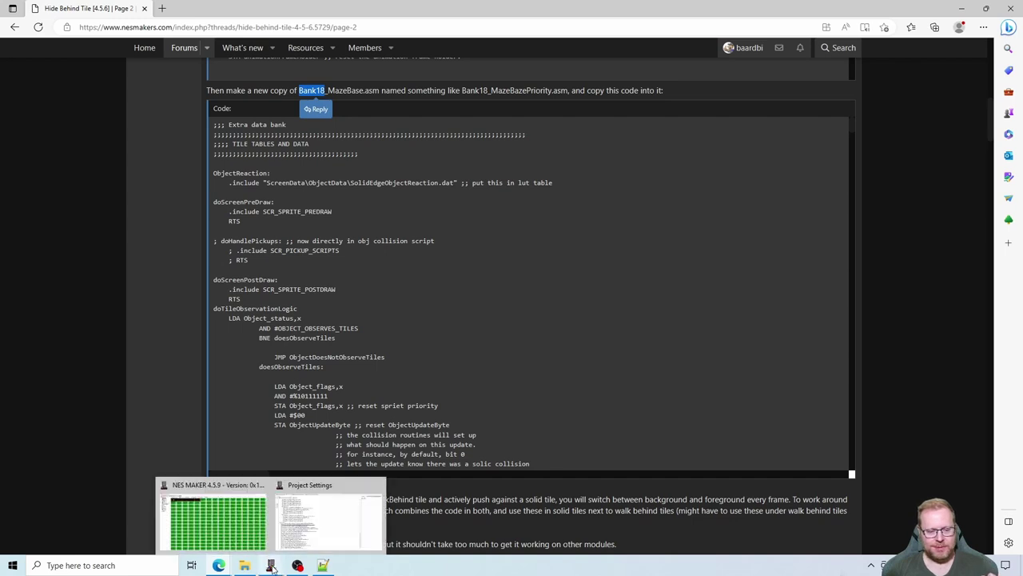
pyautogui.click(302, 534)
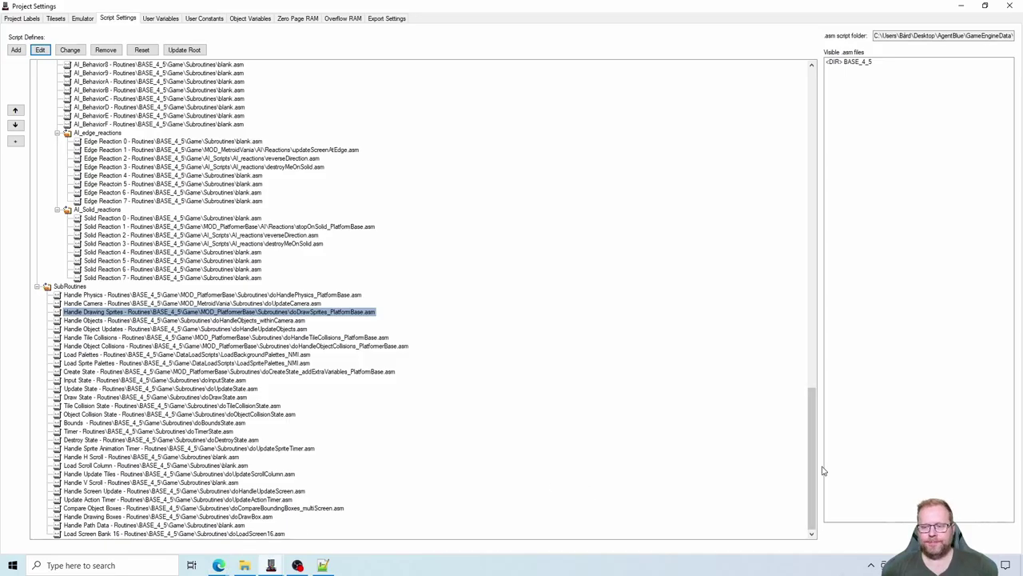
pyautogui.moveTo(813, 476); pyautogui.dragTo(814, 128)
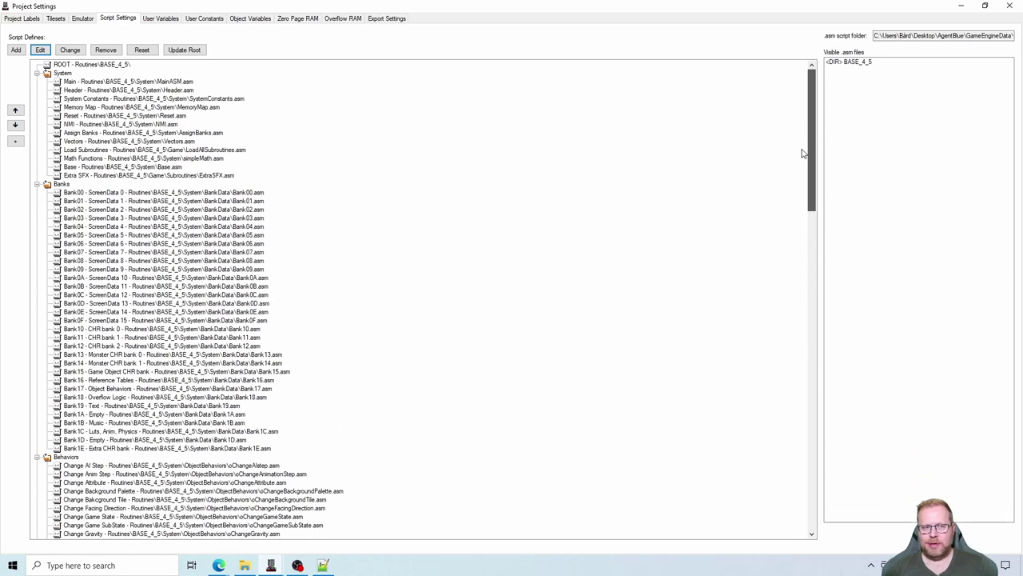
pyautogui.click(101, 397)
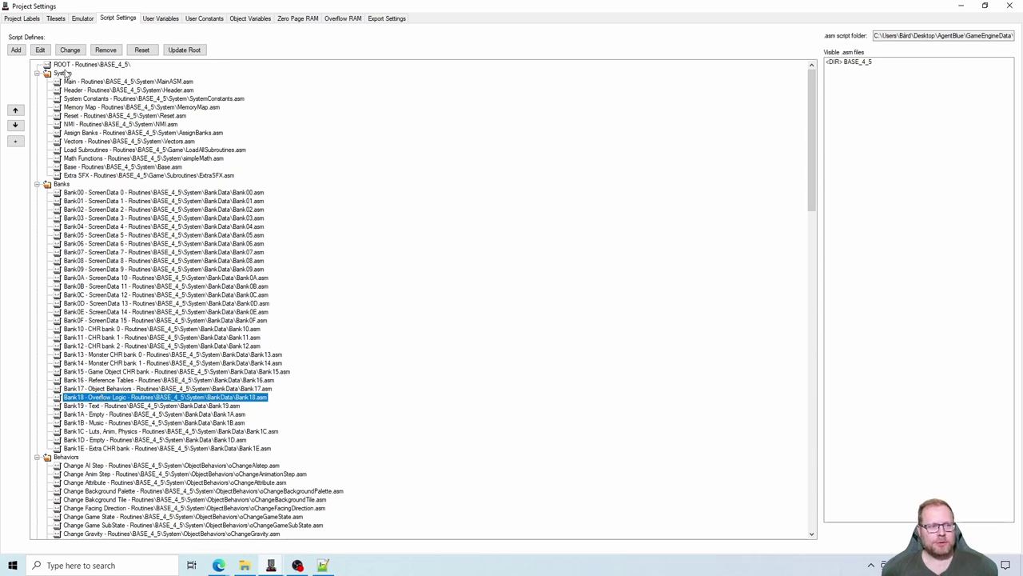
pyautogui.click(40, 51)
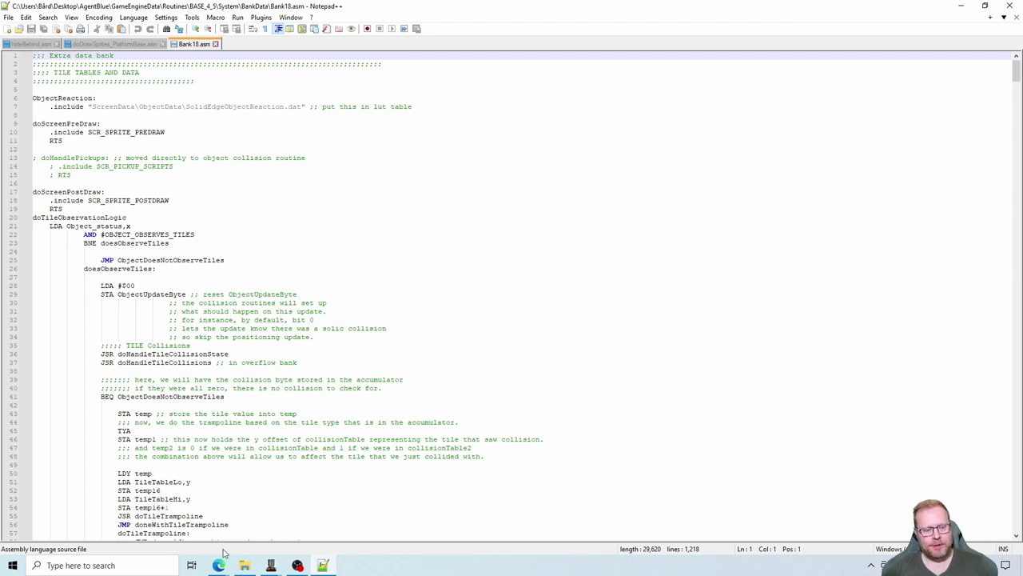
# - Switch to the browser and copy the forum post's entire Bank18 code block, from the Extra data bank comment through the final RTS
pyautogui.moveTo(219, 565)
pyautogui.click(197, 512)
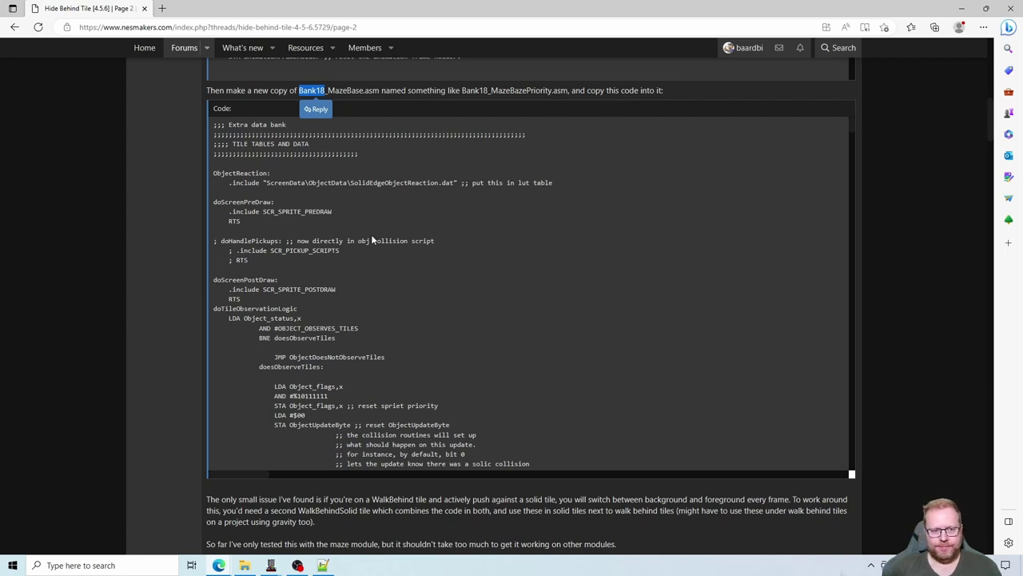
pyautogui.scroll(1, 360, 243)
pyautogui.scroll(-1, 156, 266)
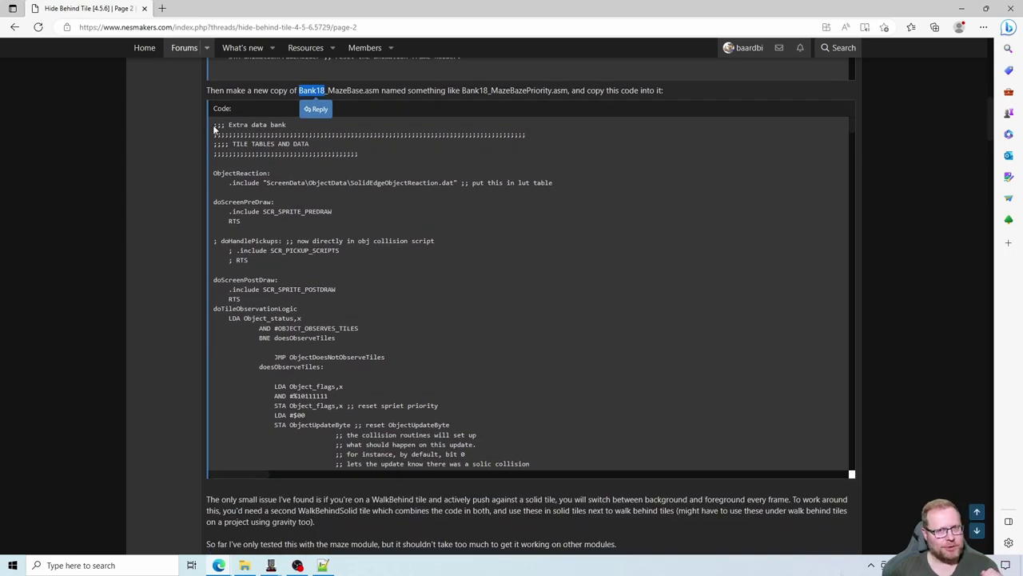
pyautogui.moveTo(215, 128); pyautogui.dragTo(479, 477)
pyautogui.moveTo(480, 478); pyautogui.dragTo(291, 456)
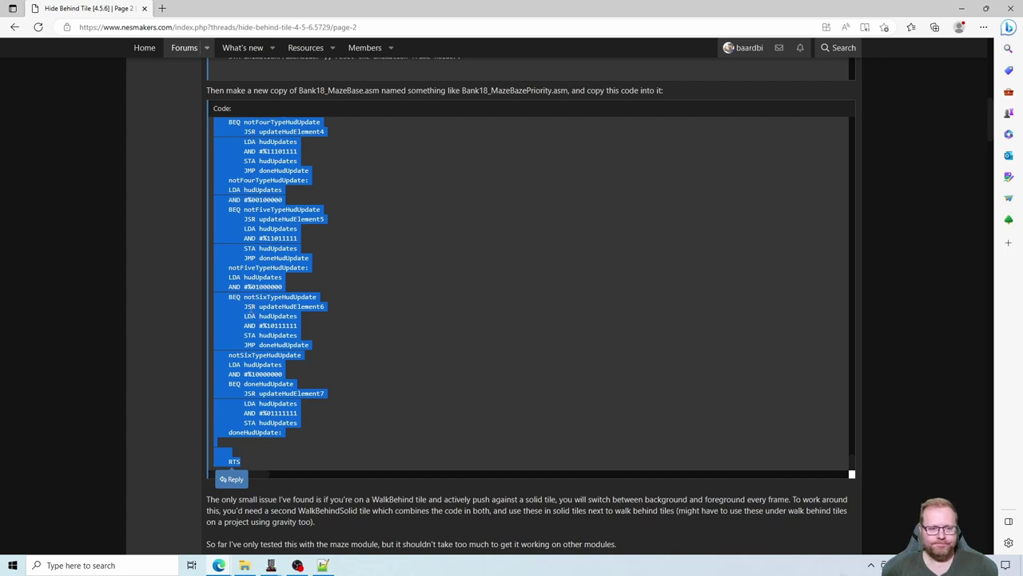
pyautogui.rightClick(239, 304)
pyautogui.click(265, 318)
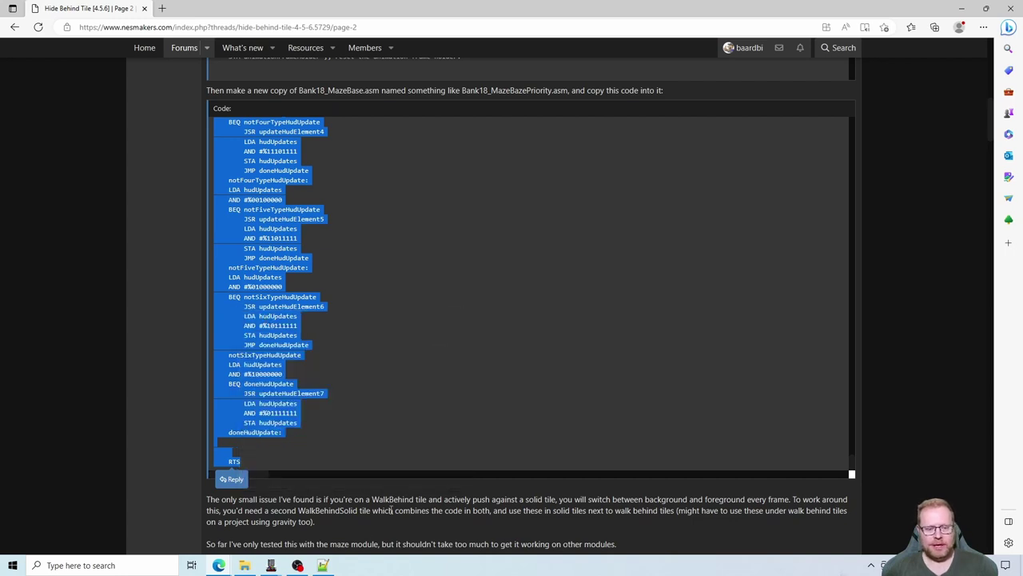
# - Reopen Bank18.asm from NES Maker's script settings, replace its entire contents with the copied code and save the file
pyautogui.moveTo(274, 566)
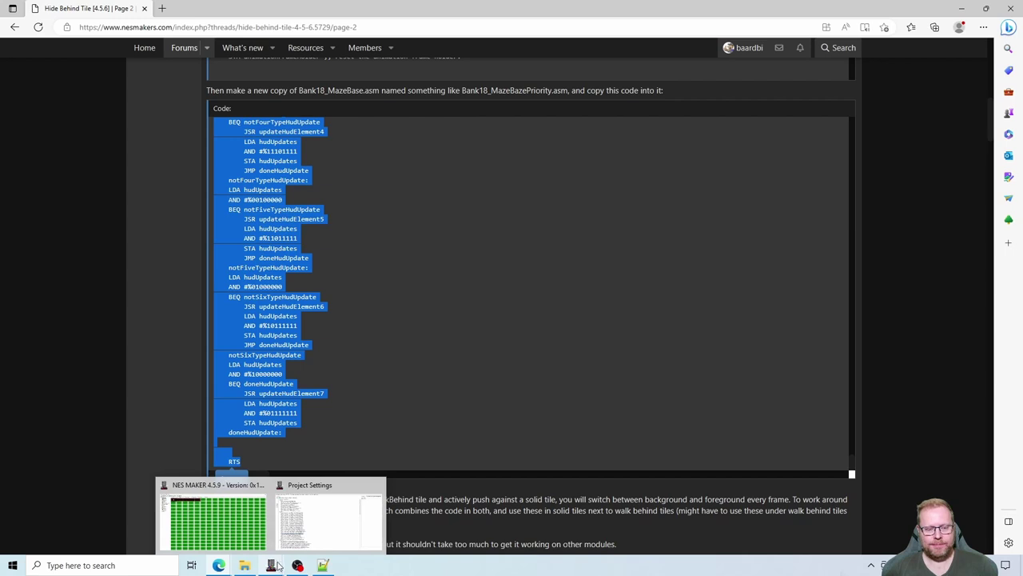
pyautogui.click(316, 520)
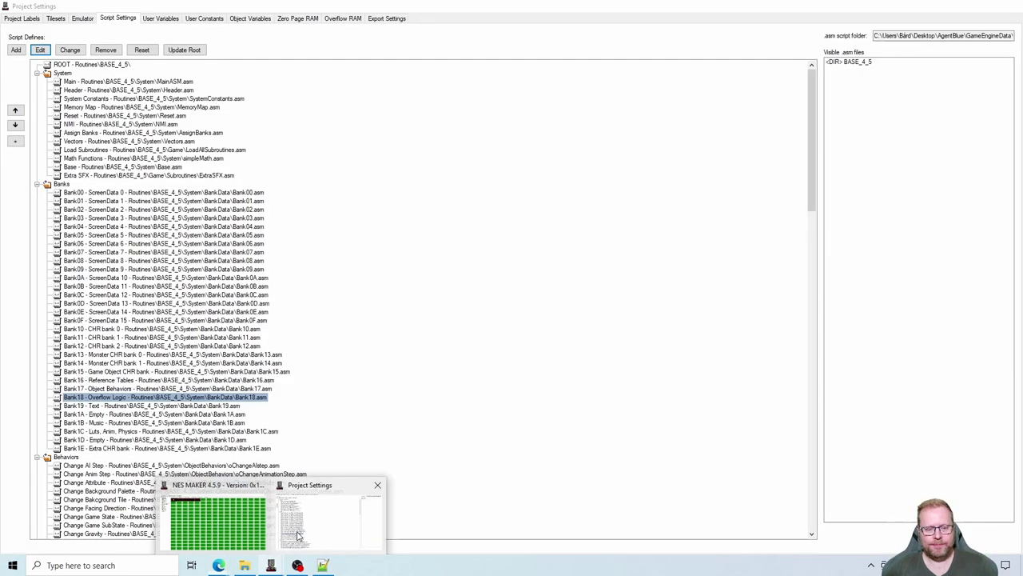
pyautogui.click(163, 397)
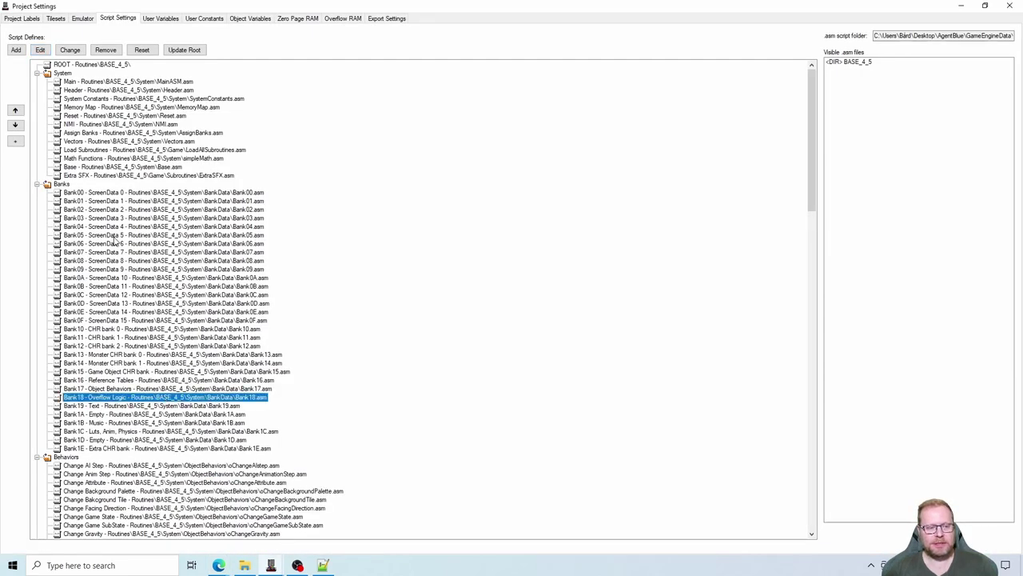
pyautogui.click(40, 50)
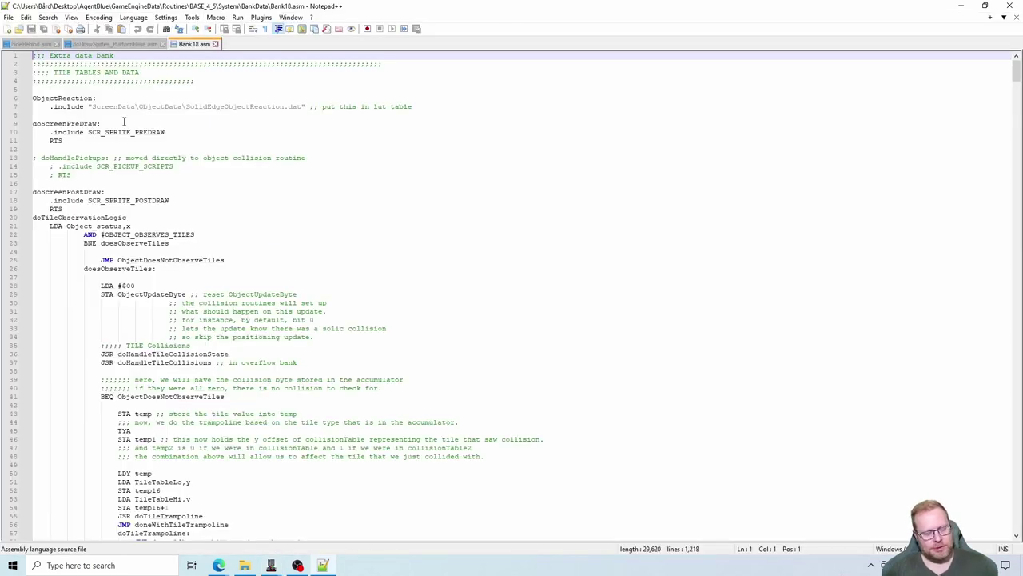
pyautogui.hotkey('ctrl', 'a')
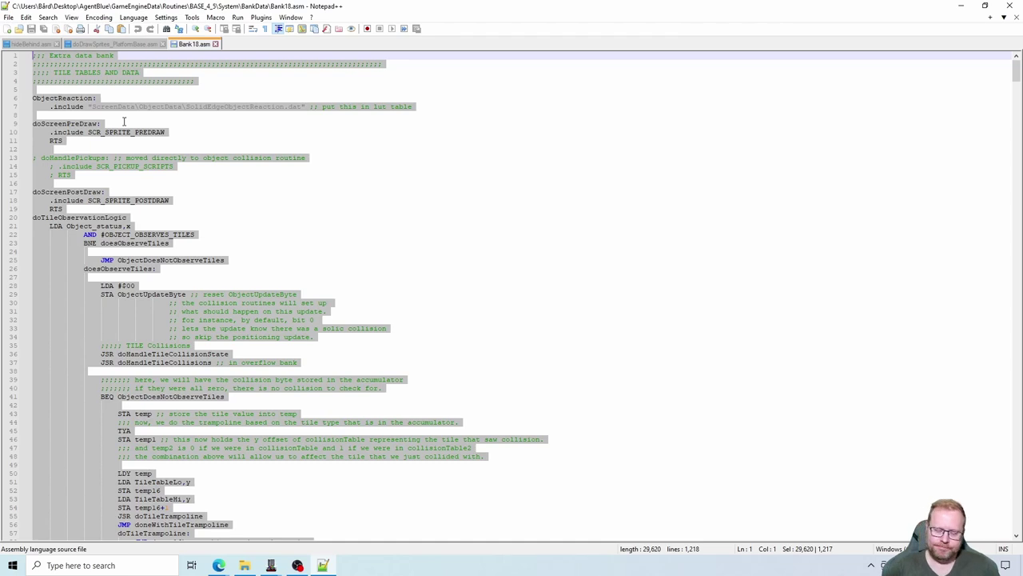
pyautogui.press('Delete')
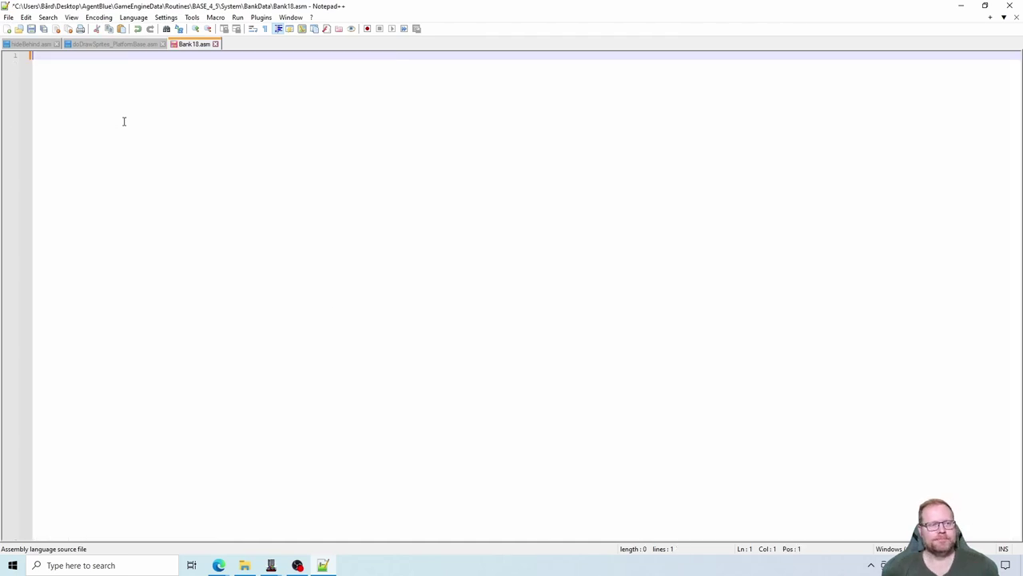
pyautogui.rightClick(124, 121)
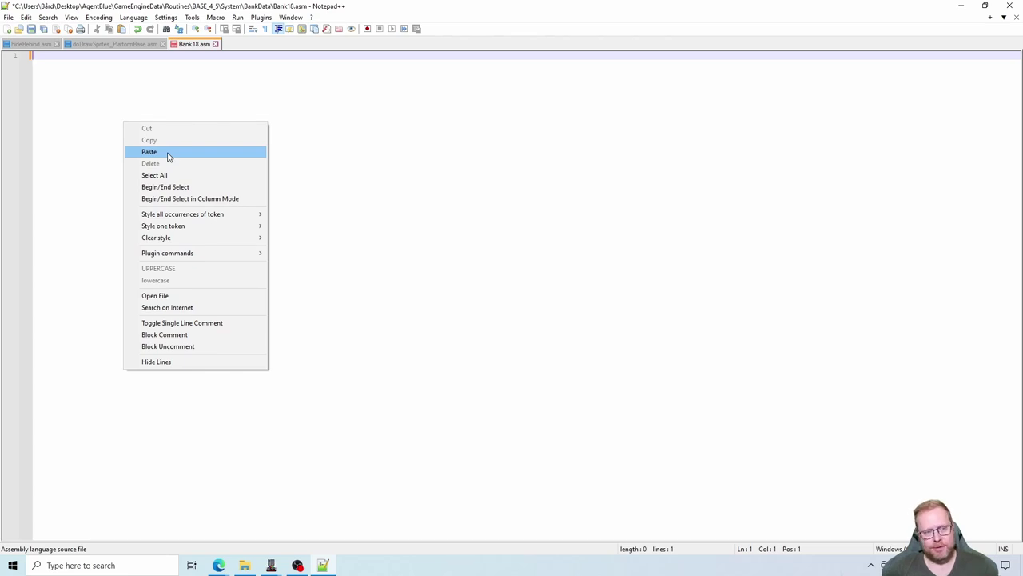
pyautogui.click(149, 152)
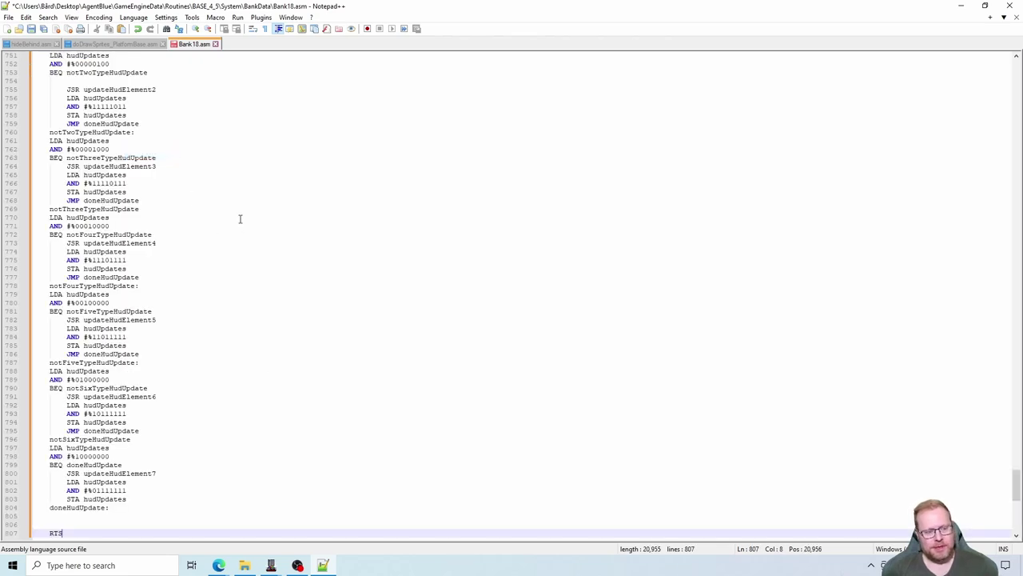
pyautogui.click(32, 31)
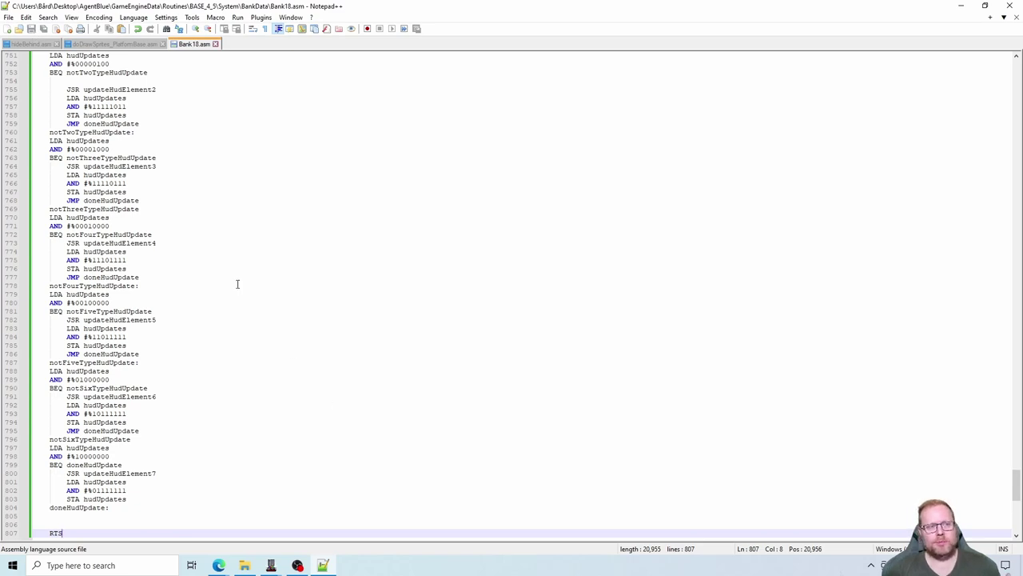
# - Review doDrawSprites_PlatformBase.asm, Bank18.asm and hideBehind.asm, then switch to the browser and read the forum post's closing notes
pyautogui.click(131, 45)
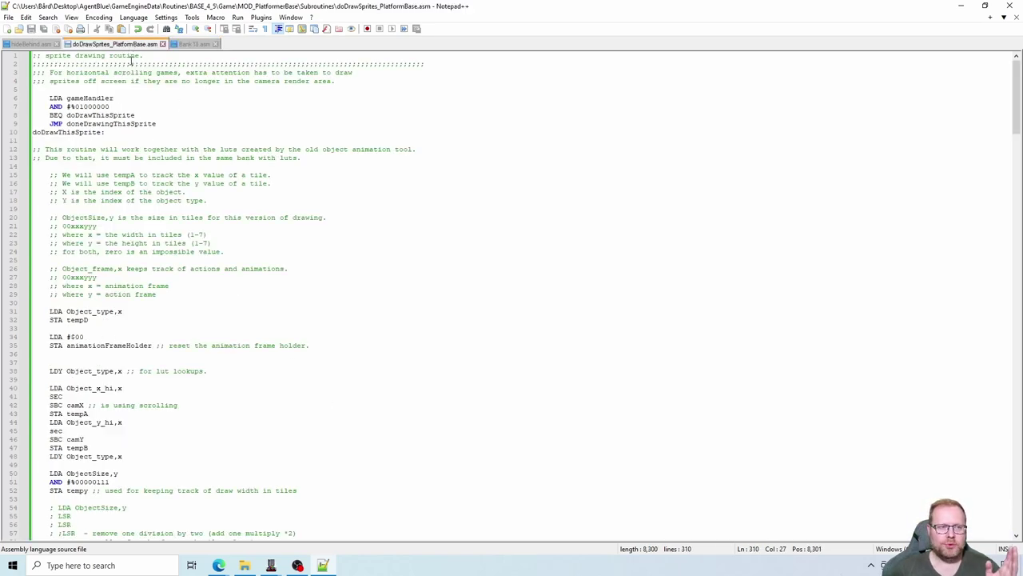
pyautogui.click(198, 45)
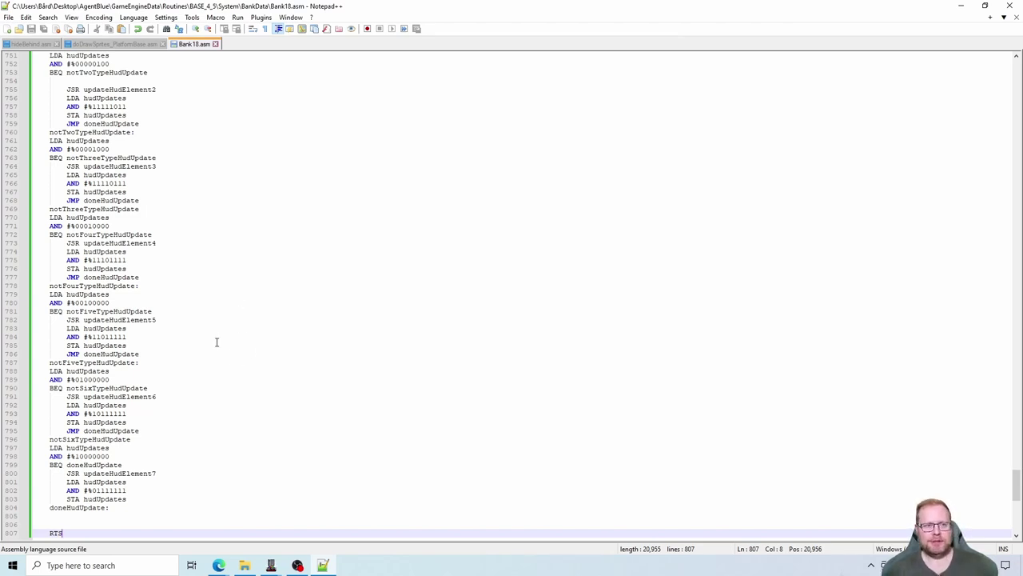
pyautogui.click(110, 44)
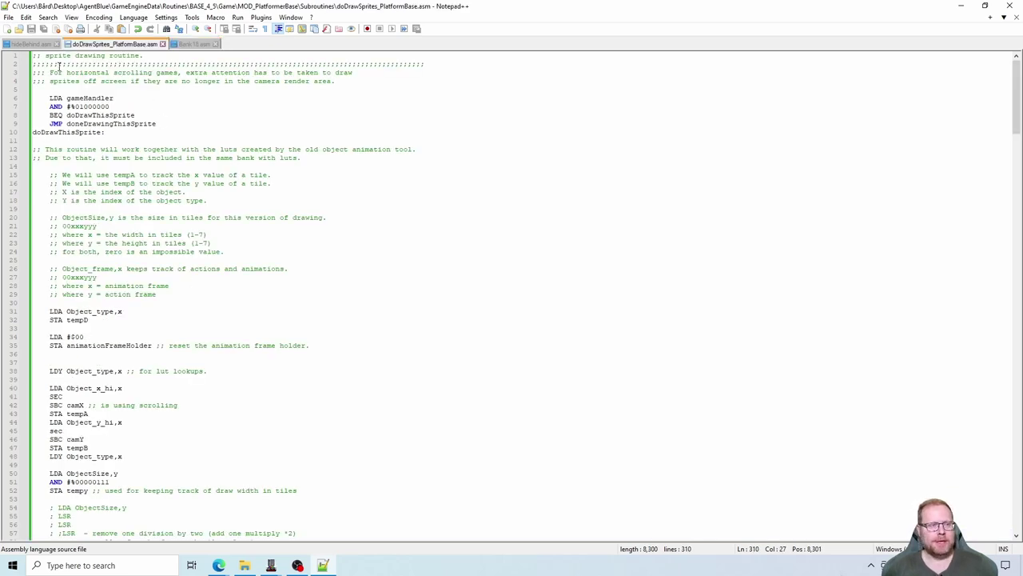
pyautogui.click(30, 44)
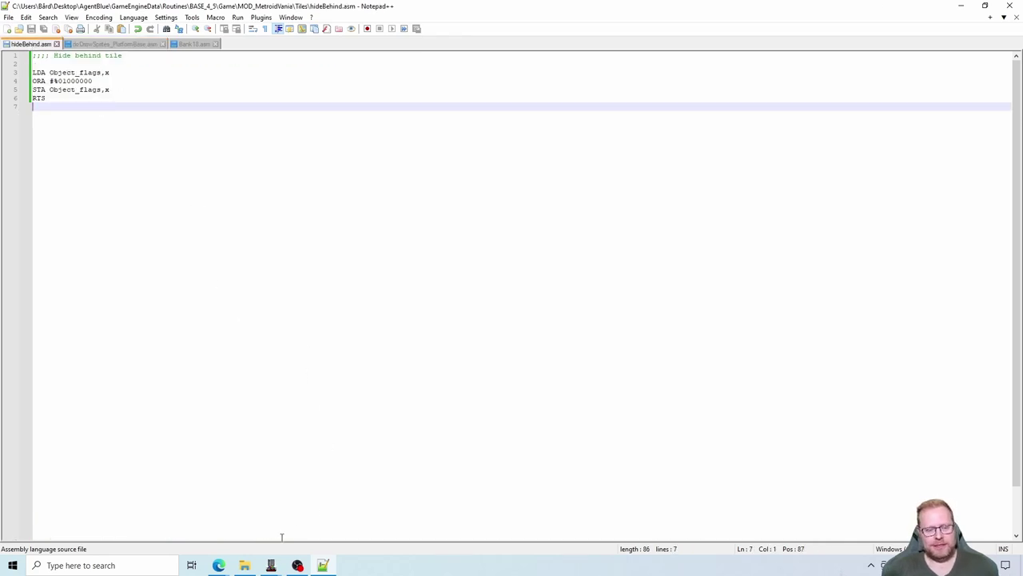
pyautogui.moveTo(218, 566)
pyautogui.click(187, 525)
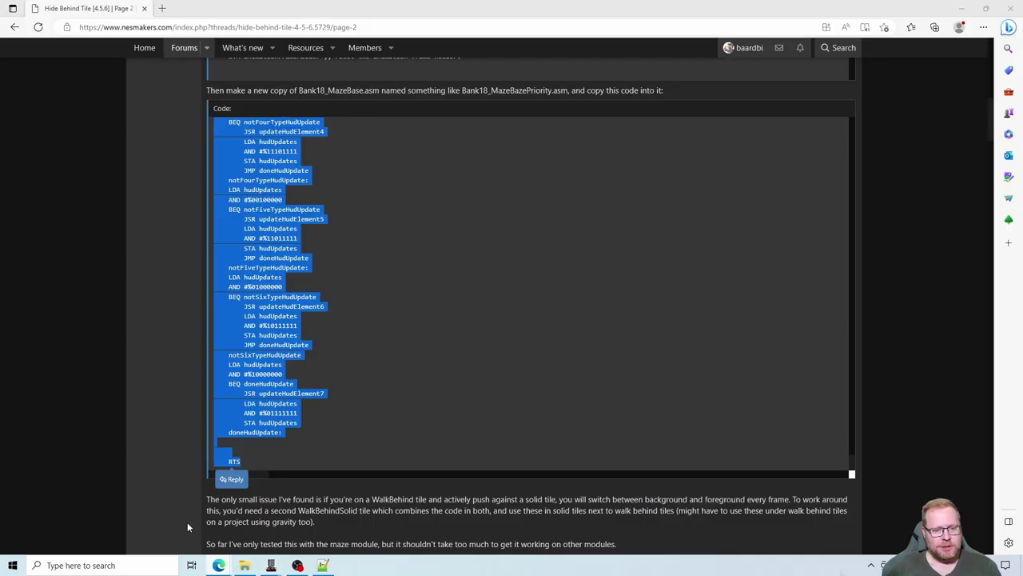
pyautogui.click(168, 448)
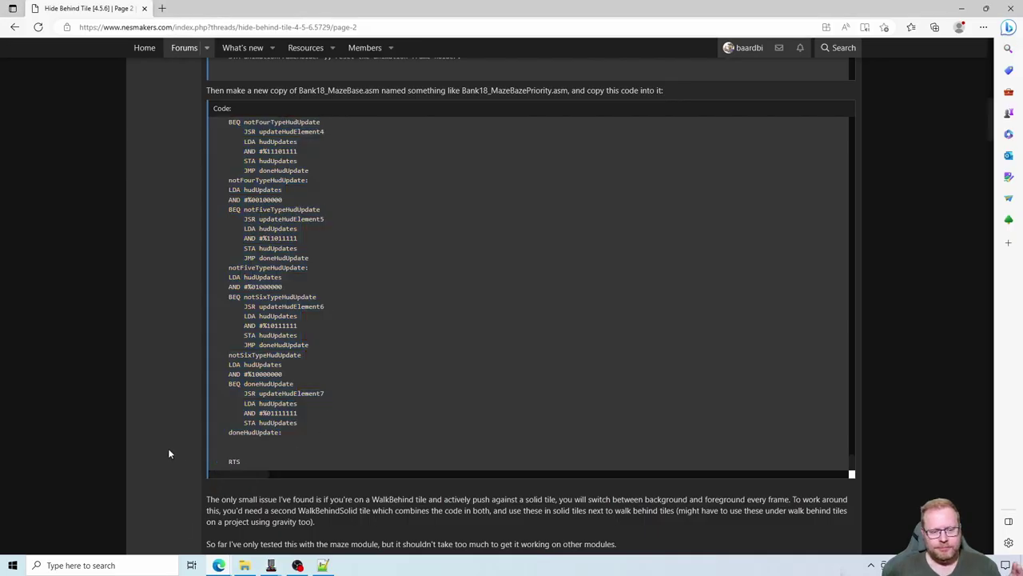
pyautogui.scroll(-1, 169, 453)
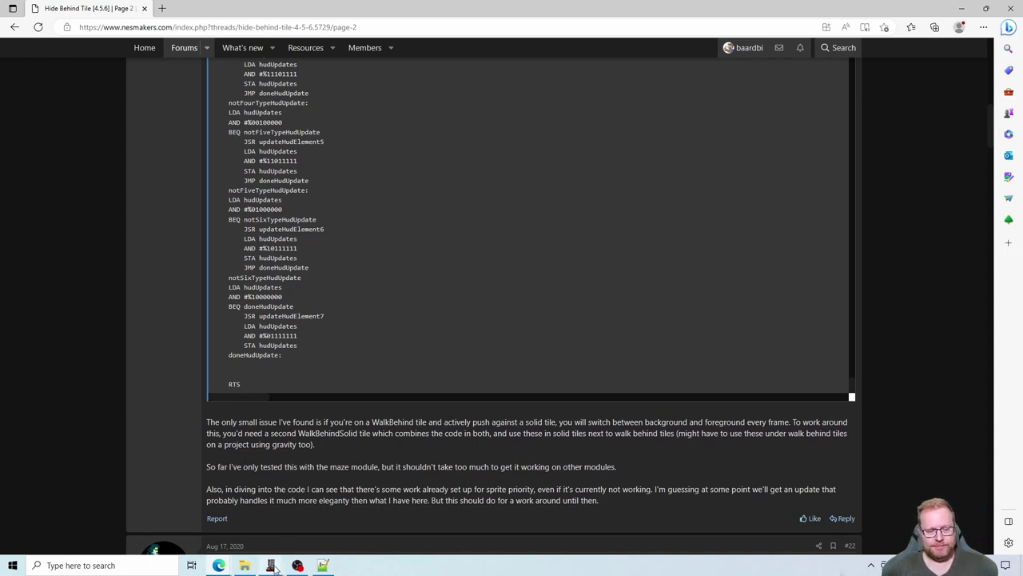
# - Close the project settings, switch to NES Maker's main window and build and run the game in the emulator
pyautogui.moveTo(274, 565)
pyautogui.click(376, 486)
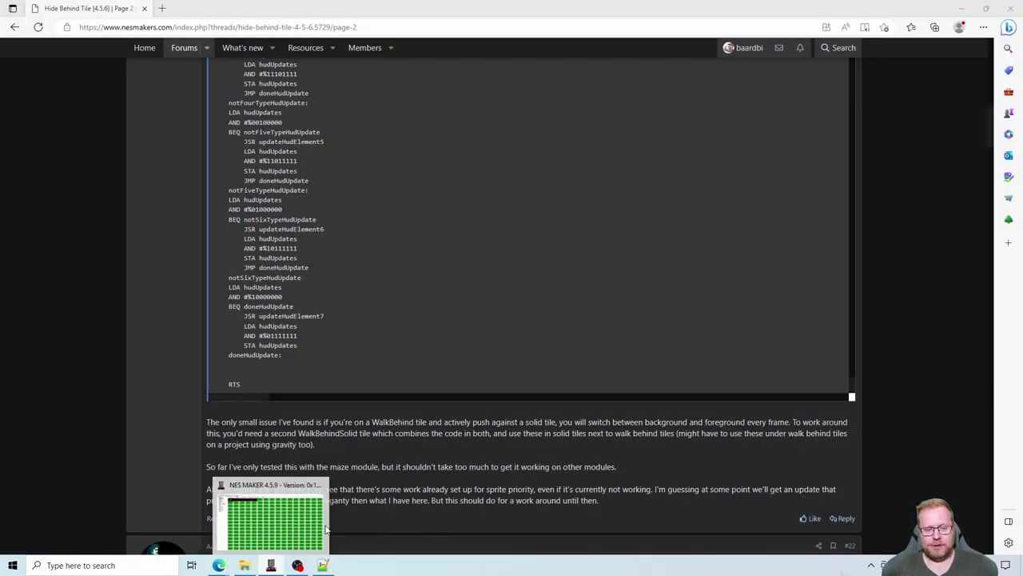
pyautogui.click(297, 523)
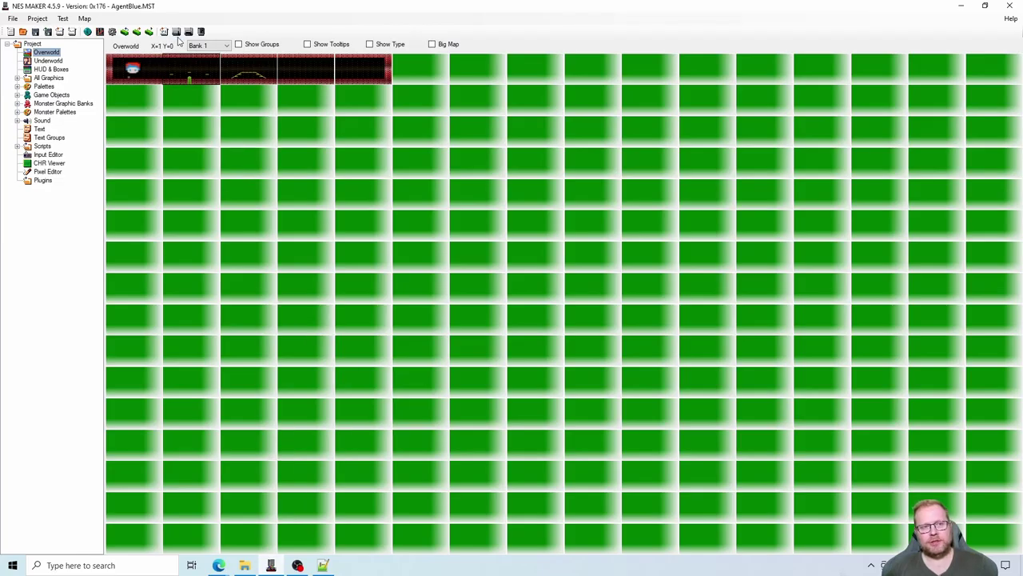
pyautogui.click(177, 32)
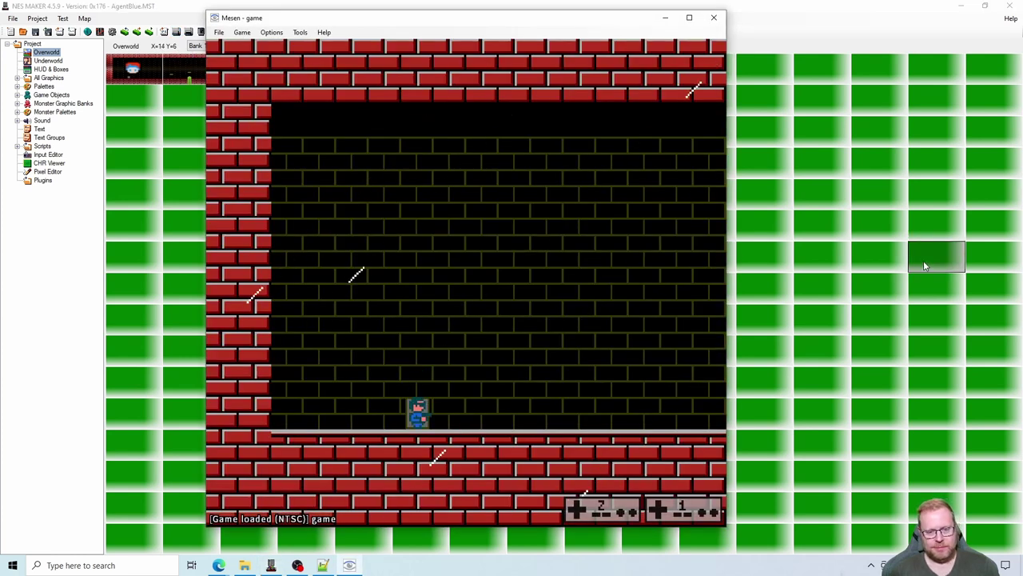
# - Walk the character back and forth past the door tile to test the hiding effect, and close the emulator
pyautogui.press('Right')
pyautogui.press('Right')
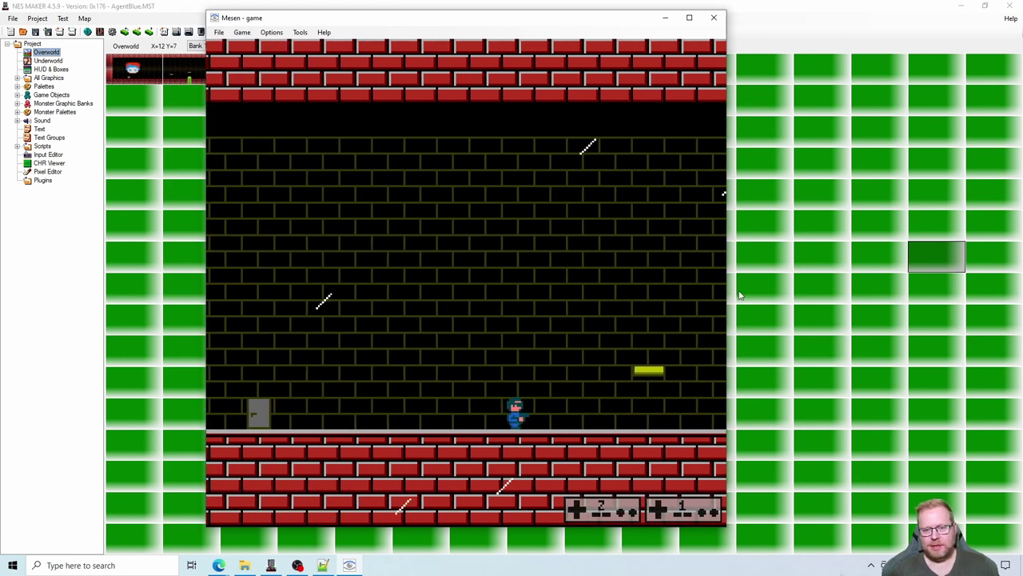
pyautogui.press('Left')
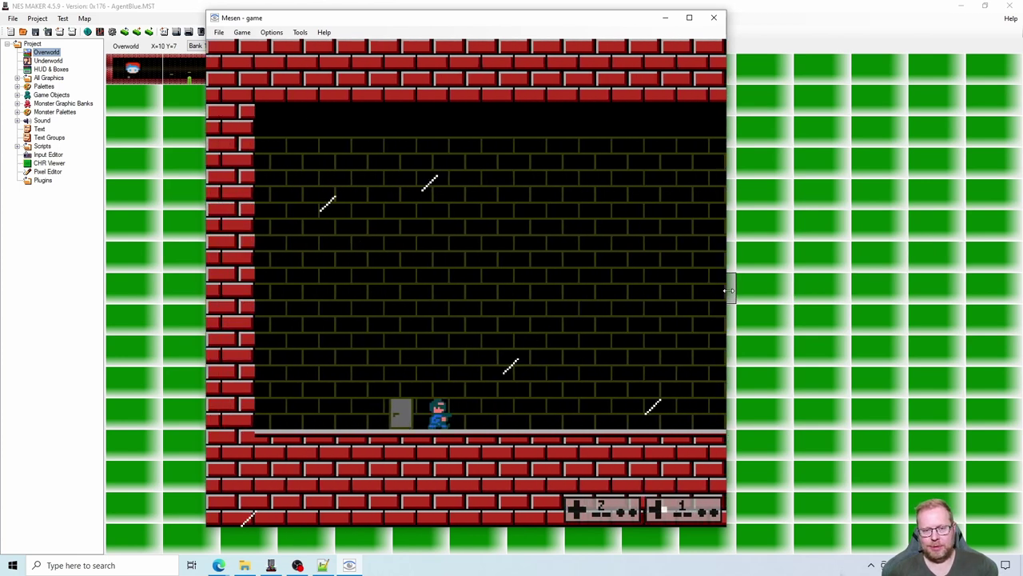
pyautogui.click(714, 17)
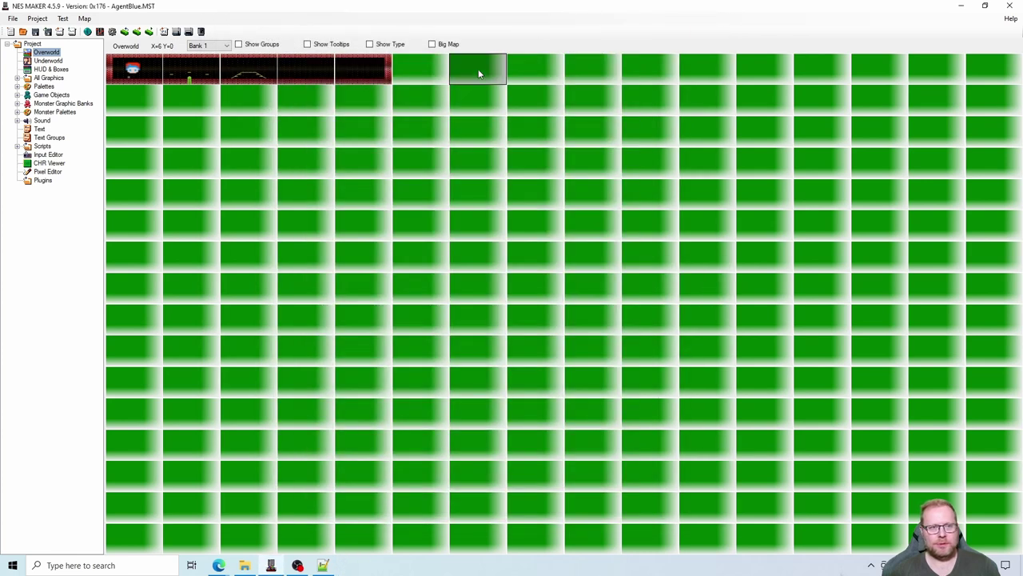
# - Set the Rain Effect to 0 in the screen details of the first Overworld screen
pyautogui.doubleClick(144, 74)
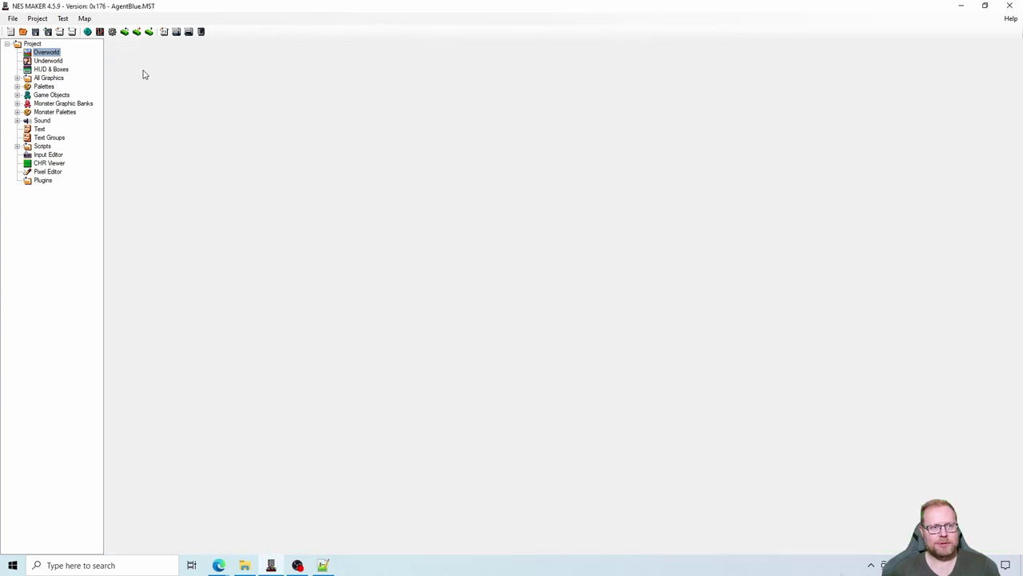
pyautogui.click(289, 46)
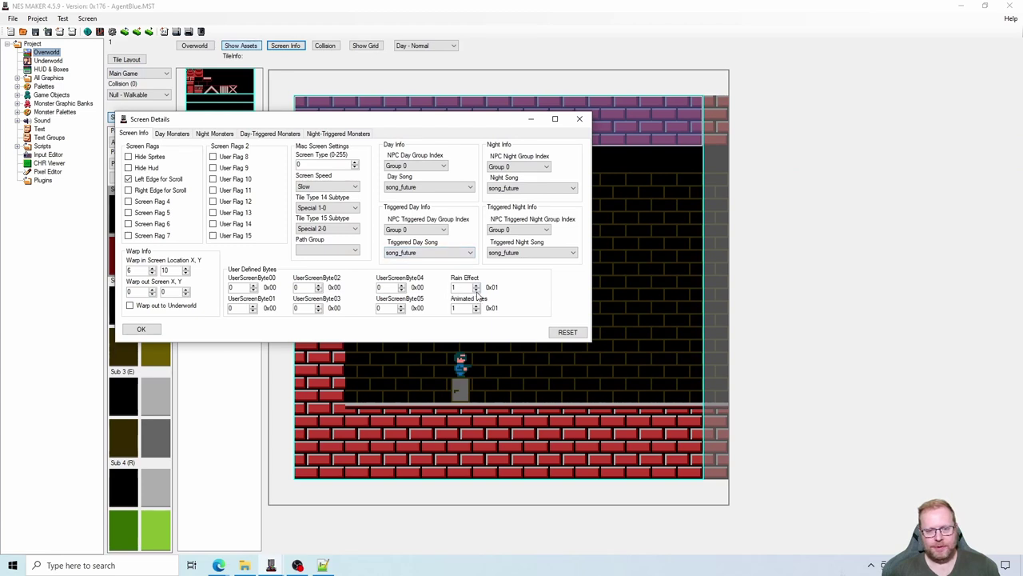
pyautogui.click(476, 289)
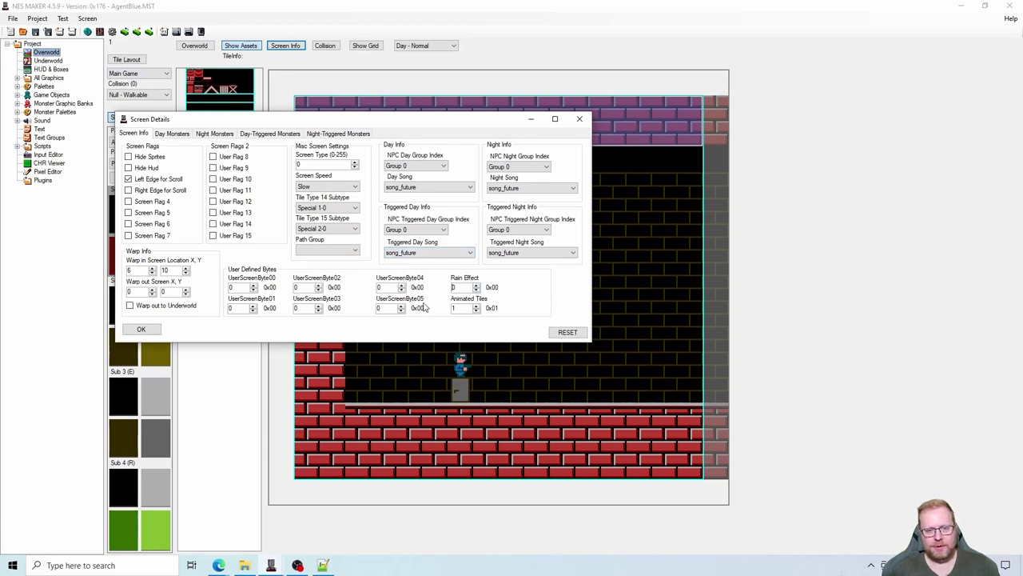
pyautogui.click(140, 329)
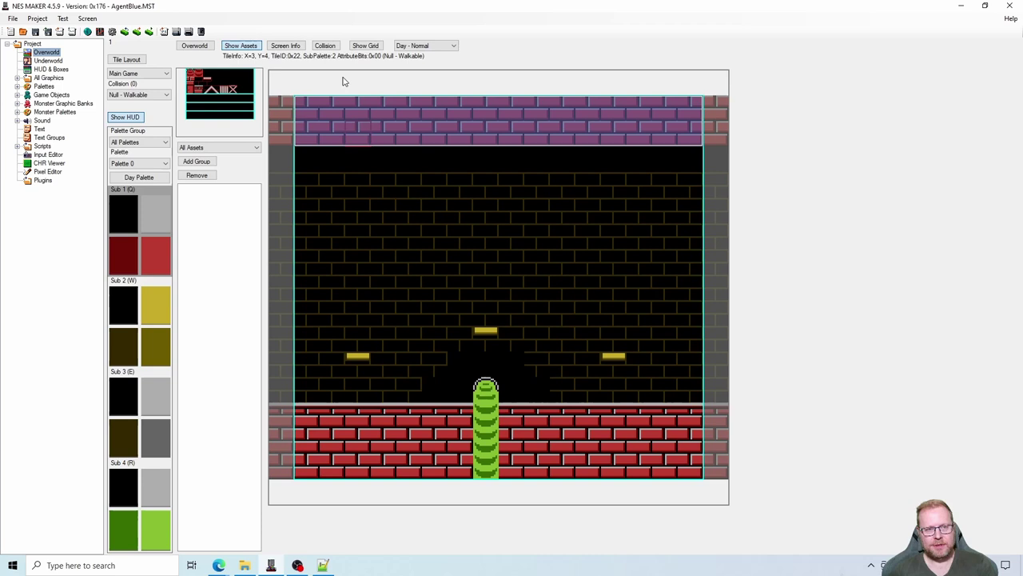
# - Check the Rain Effect setting in the screen details of the second and third Overworld screens, and return to the Overworld map
pyautogui.click(289, 47)
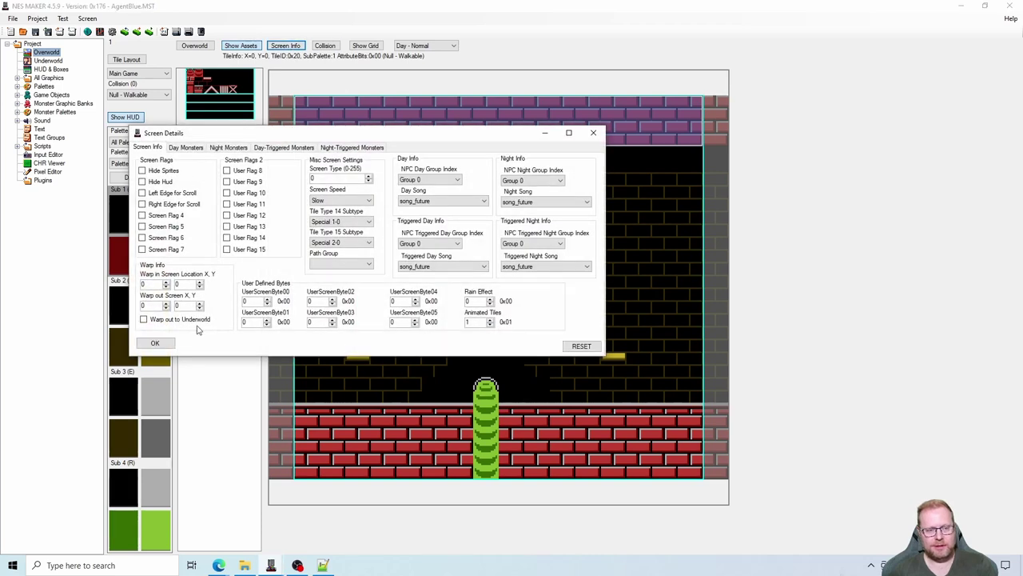
pyautogui.click(149, 343)
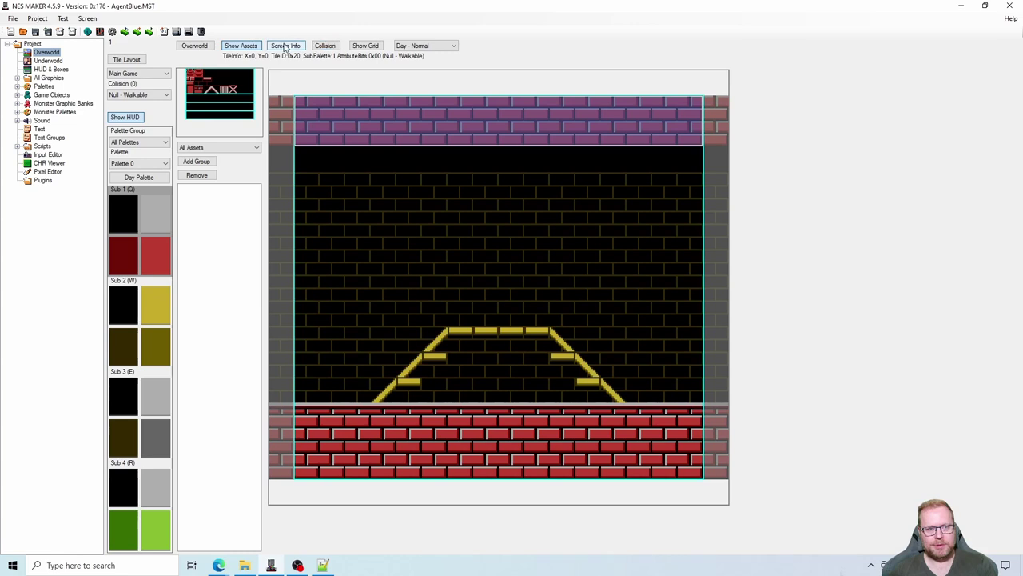
pyautogui.click(285, 48)
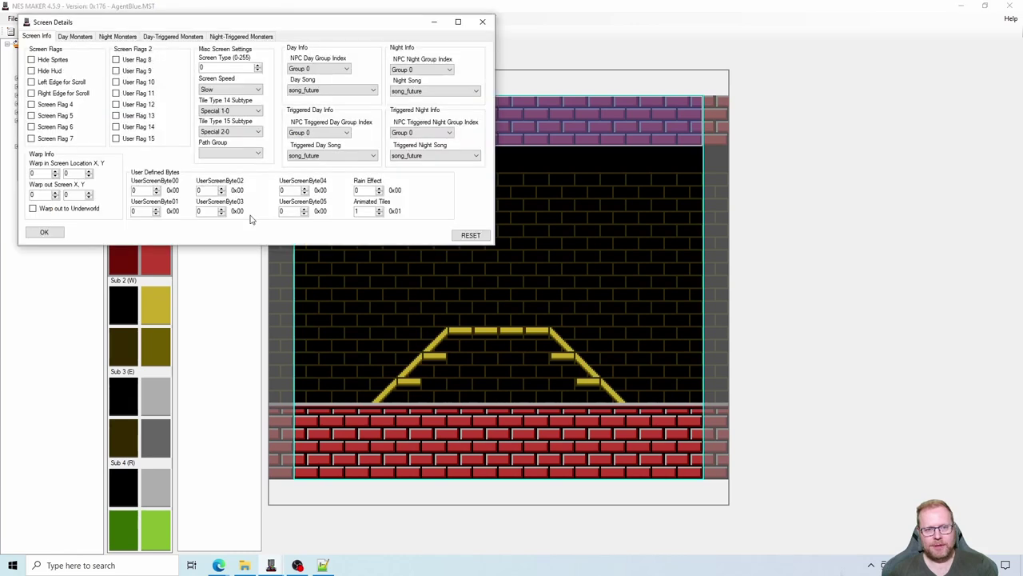
pyautogui.click(48, 238)
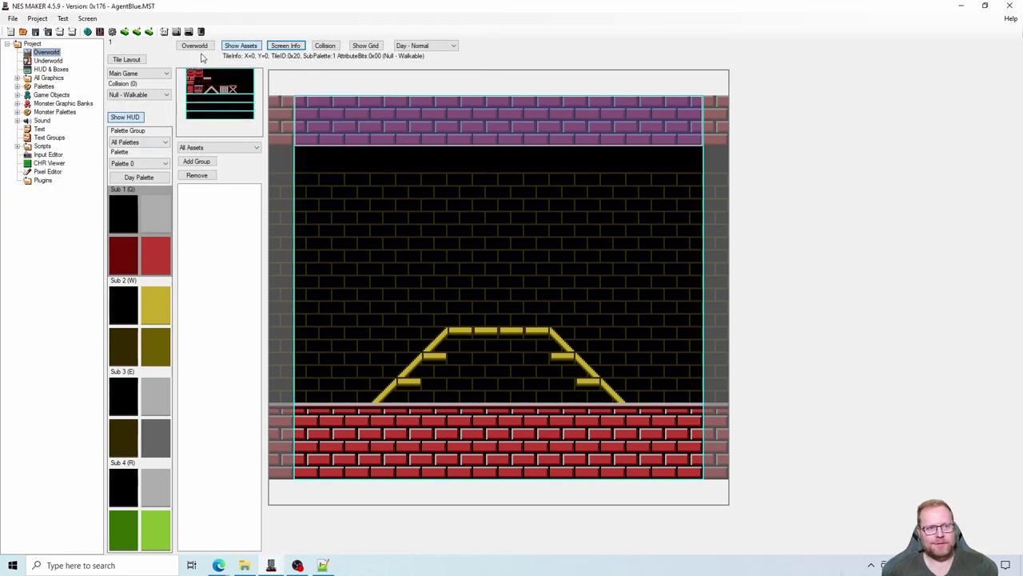
pyautogui.click(194, 46)
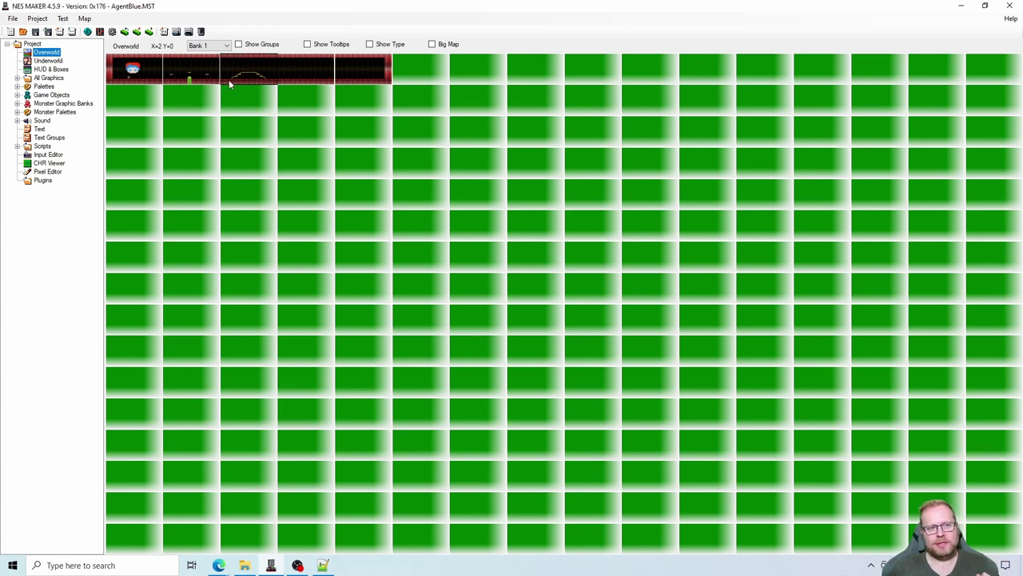
# - Open the fourth Overworld screen and place a row of six yellow fence tiles on the floor using sub-palette 2
pyautogui.doubleClick(253, 75)
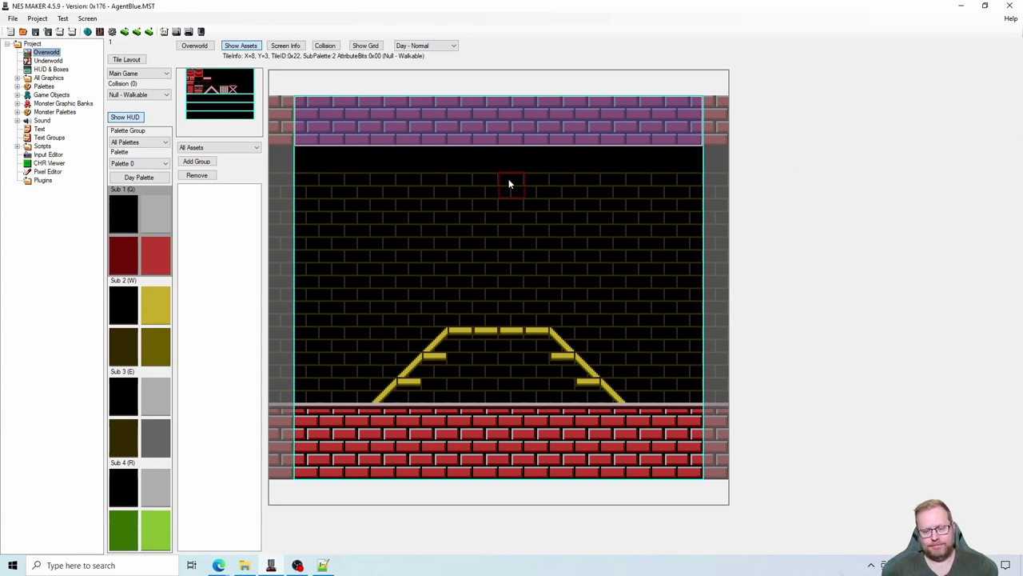
pyautogui.press('Right')
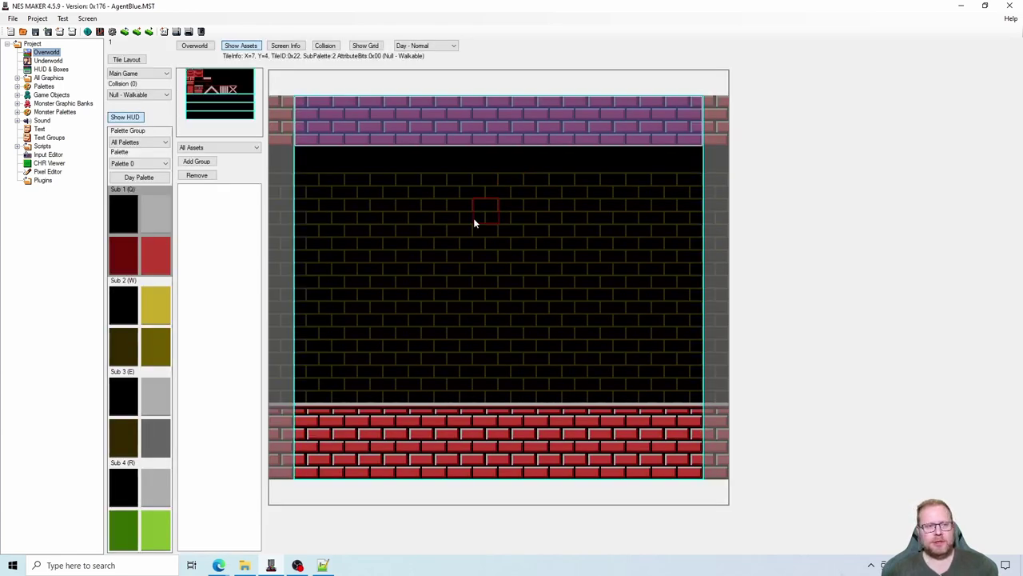
pyautogui.click(155, 302)
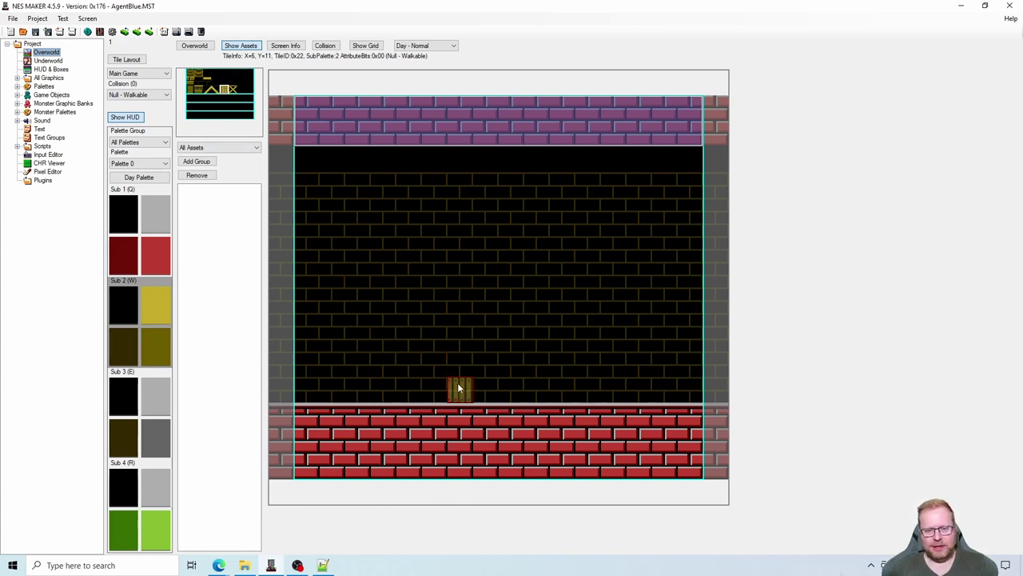
pyautogui.moveTo(457, 386); pyautogui.dragTo(582, 389)
pyautogui.click(582, 390)
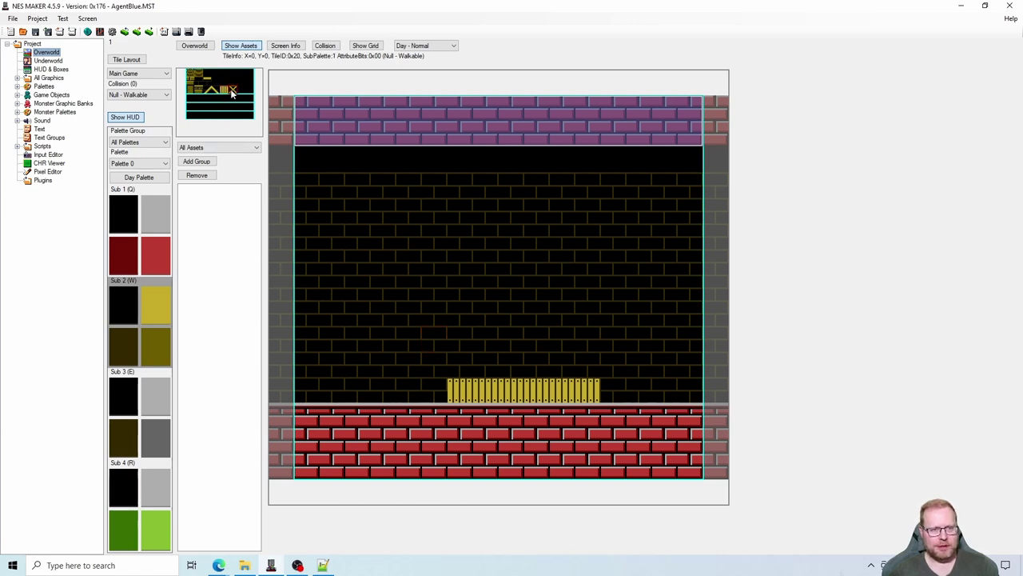
# - Place a vertical column of grey X-shaped girder tiles from floor to ceiling before the fence, using sub-palette 3
pyautogui.click(158, 401)
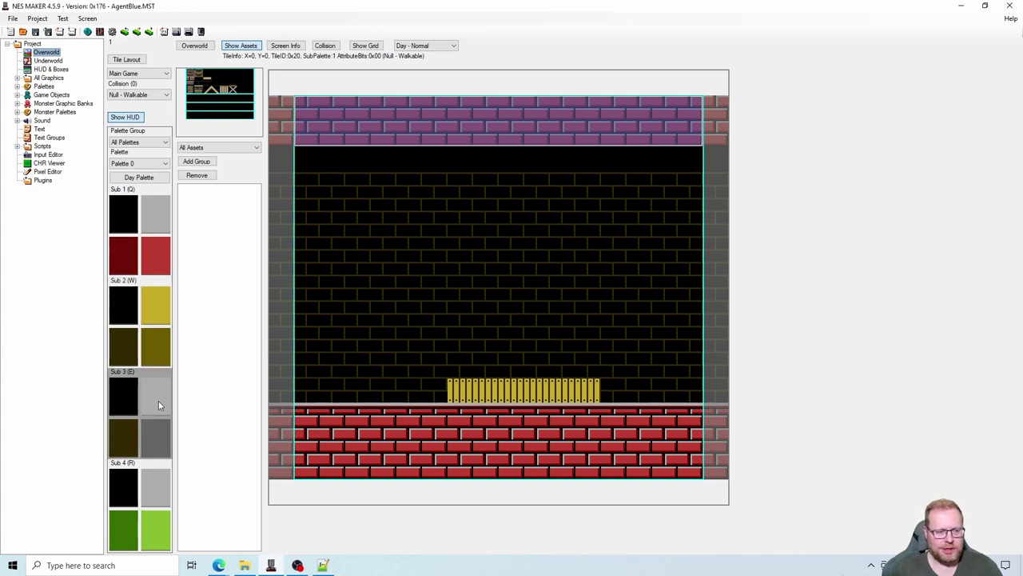
pyautogui.click(231, 90)
pyautogui.moveTo(409, 393); pyautogui.dragTo(408, 158)
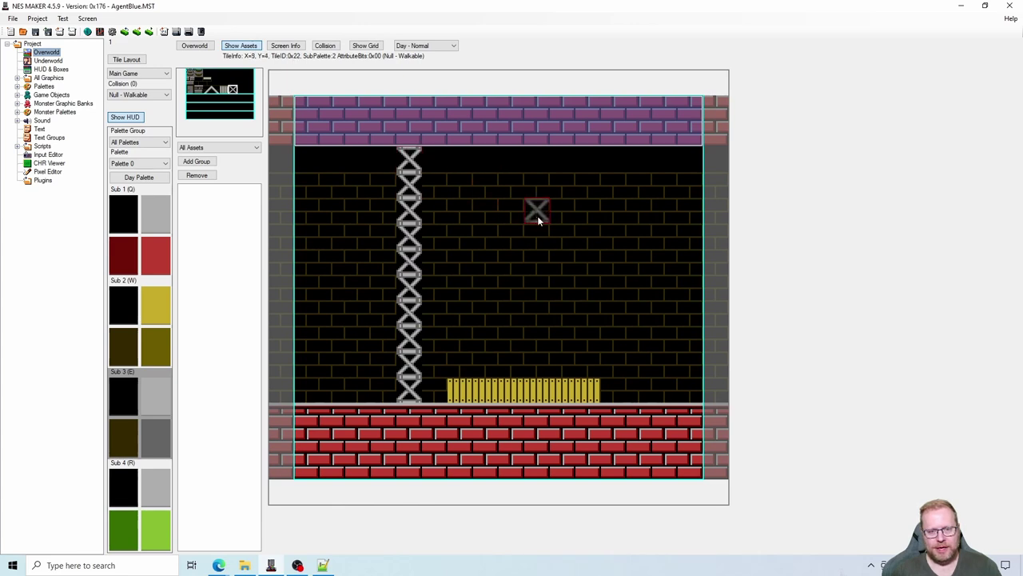
pyautogui.rightClick(522, 274)
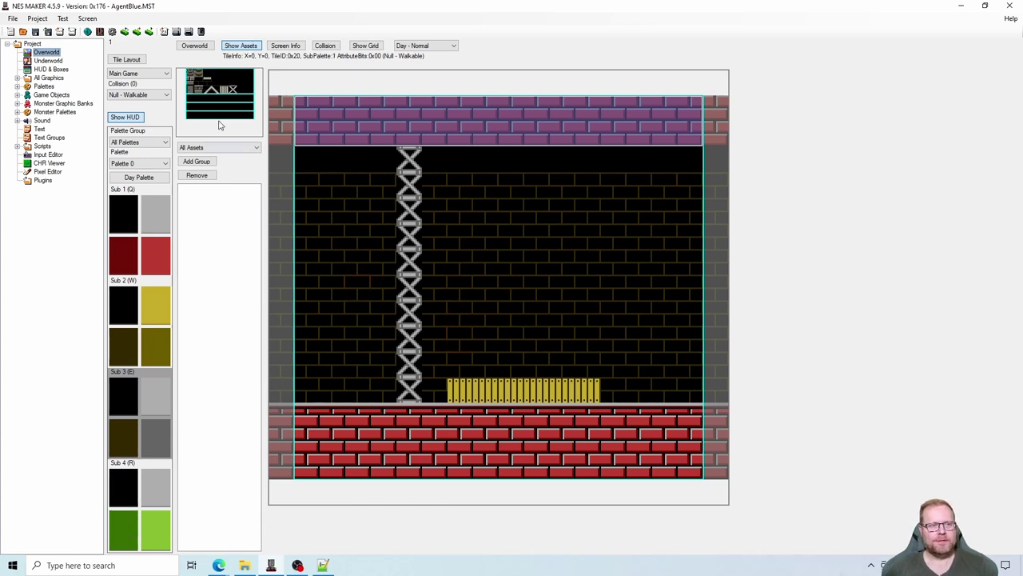
# - Assign the Hide Behind Tile collision type to all the fence tiles and the whole girder column
pyautogui.click(157, 97)
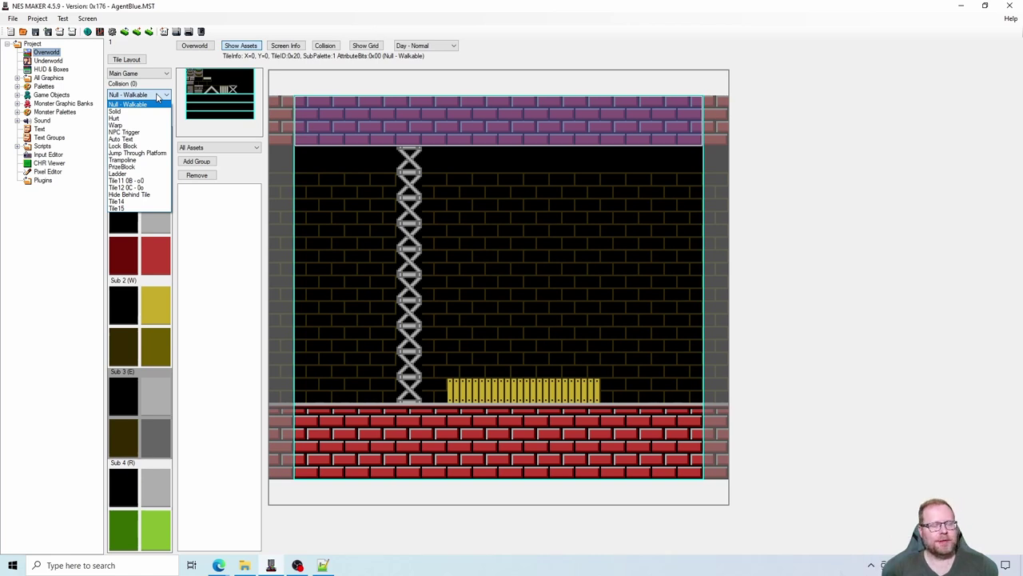
pyautogui.click(144, 195)
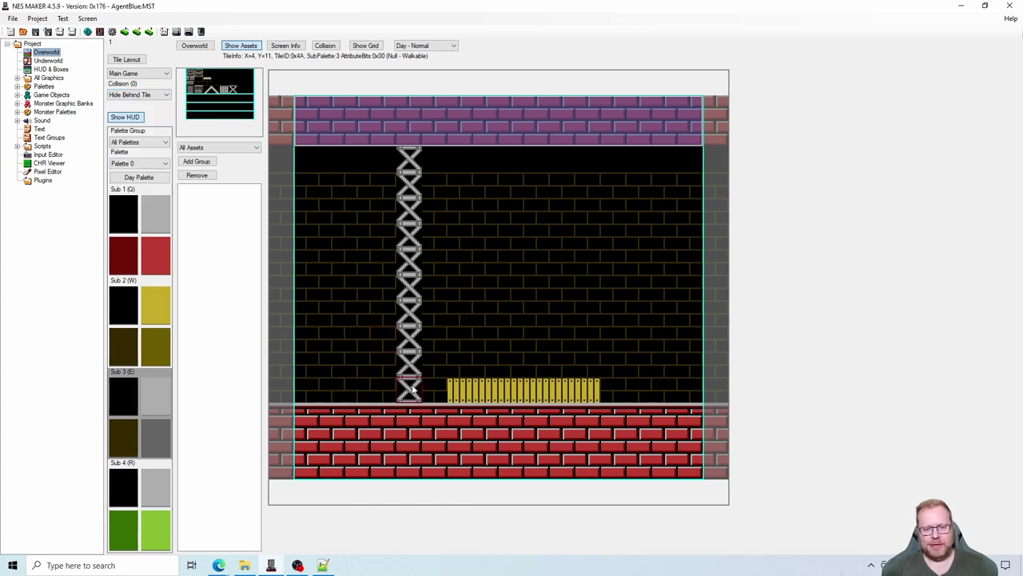
pyautogui.click(324, 46)
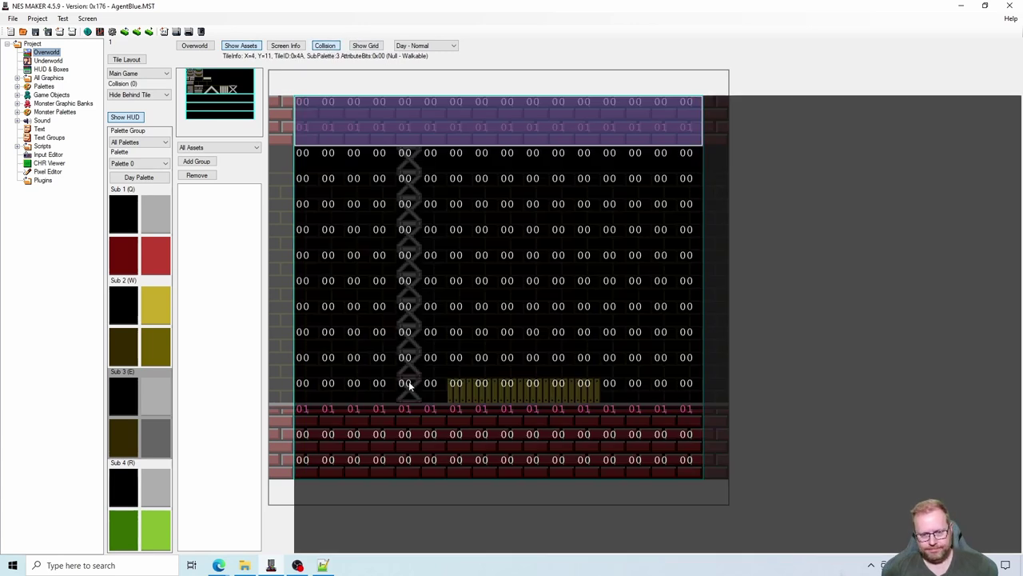
pyautogui.moveTo(464, 384); pyautogui.dragTo(580, 388)
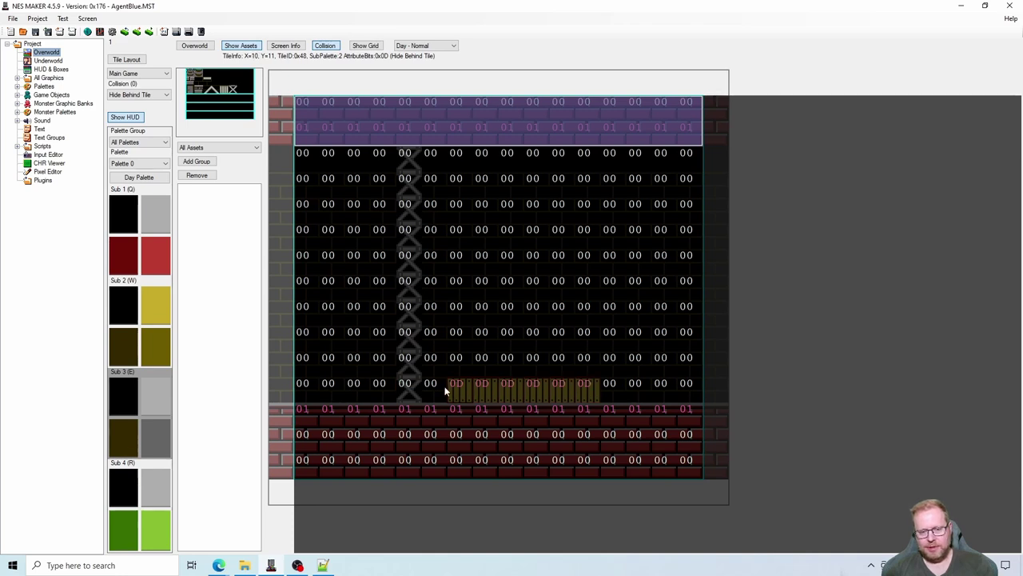
pyautogui.click(407, 386)
pyautogui.moveTo(410, 389); pyautogui.dragTo(409, 161)
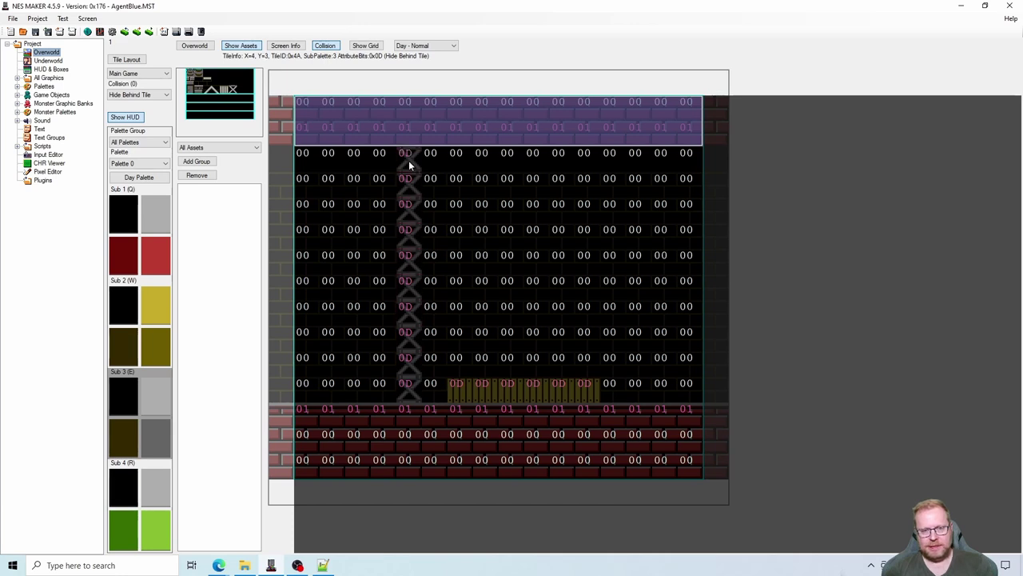
pyautogui.click(325, 45)
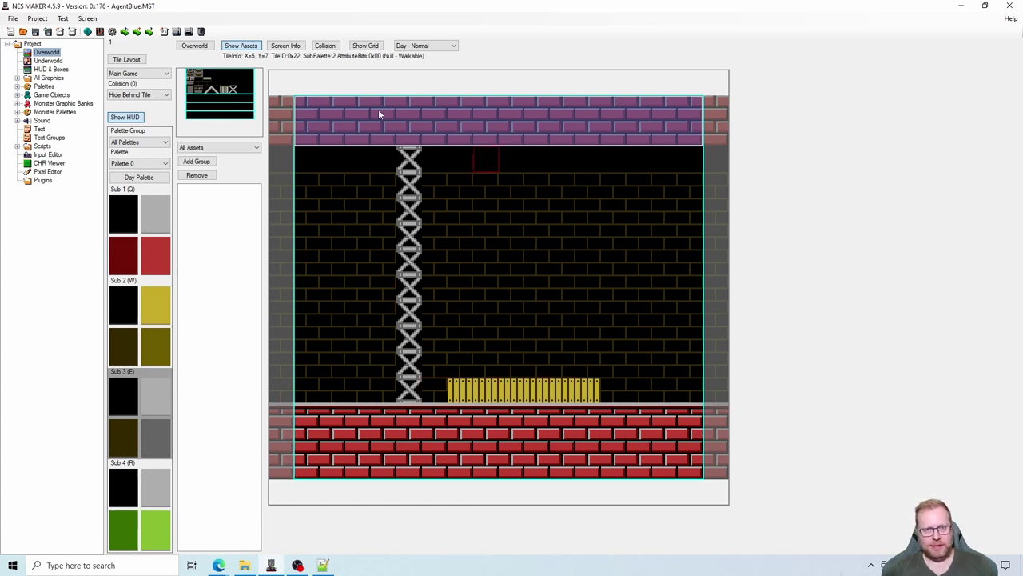
# - Export and test the game in the emulator, and walk the character right past the ramps towards the girder column
pyautogui.click(176, 32)
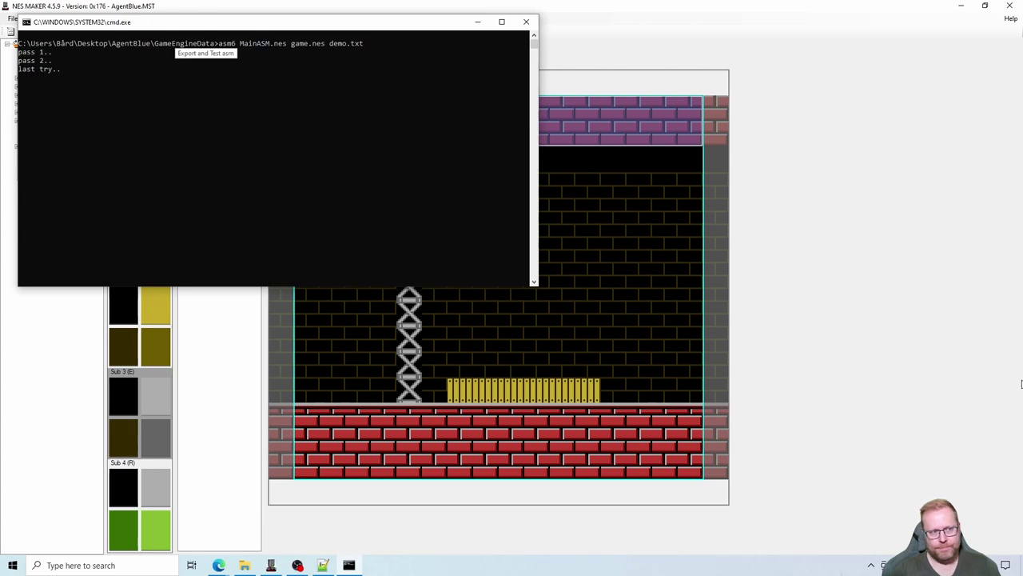
pyautogui.press('Return')
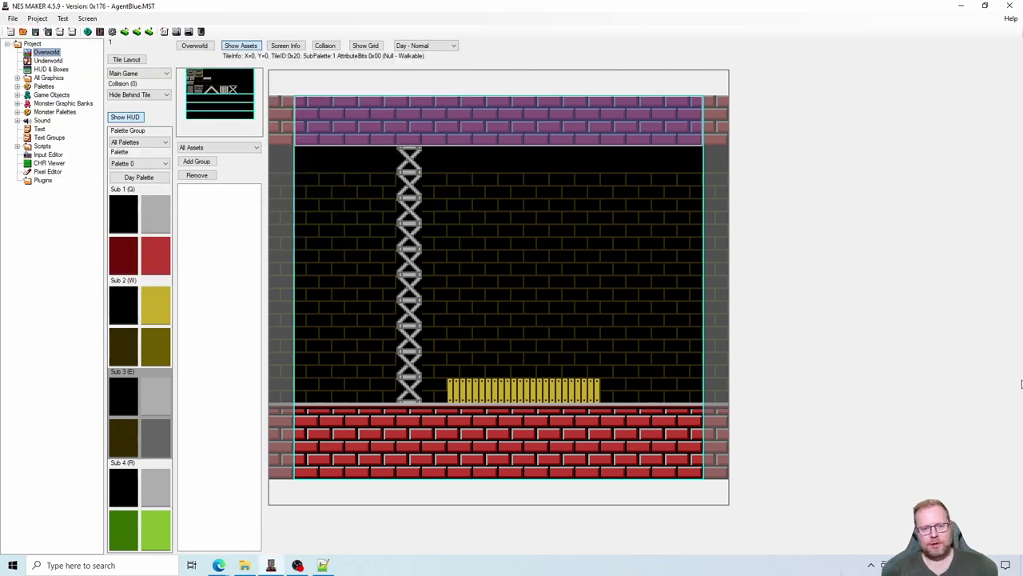
pyautogui.press('Right')
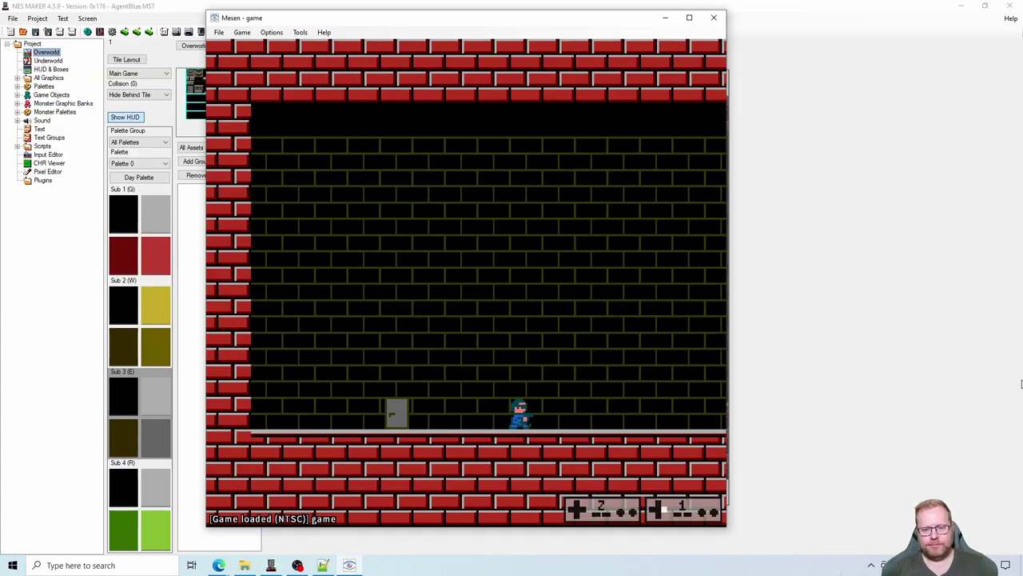
pyautogui.press('Right')
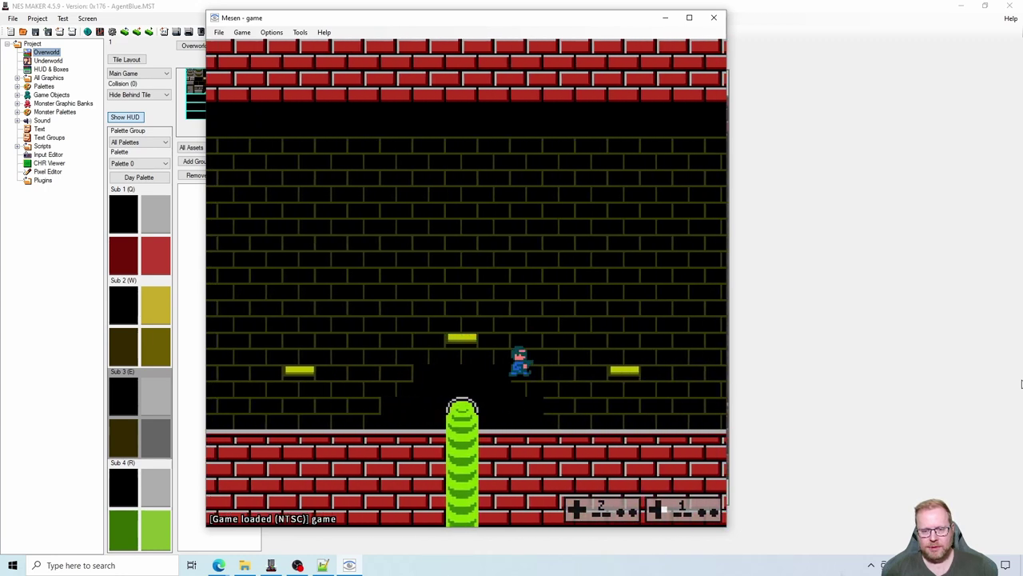
pyautogui.press('Right')
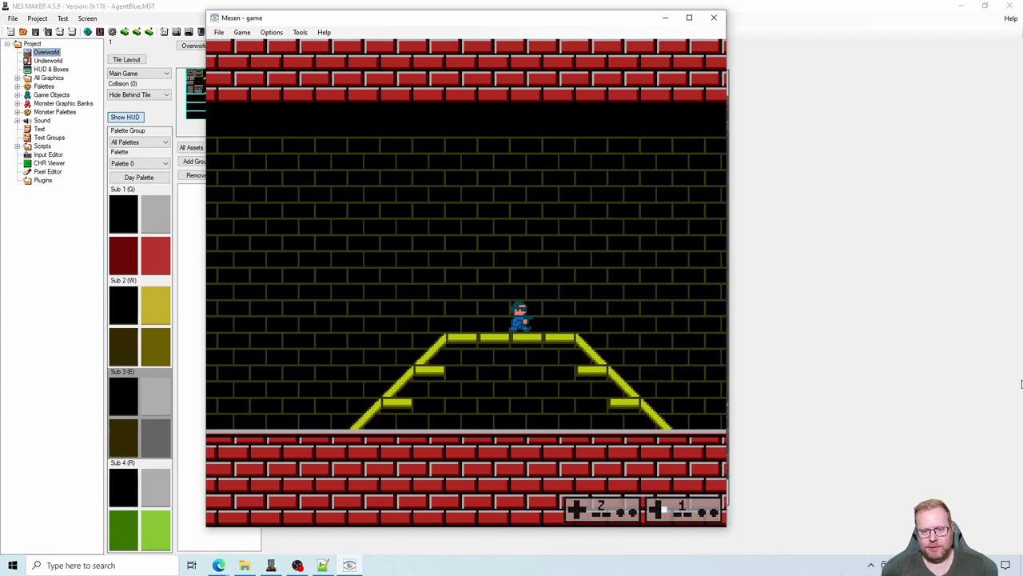
pyautogui.press('Right')
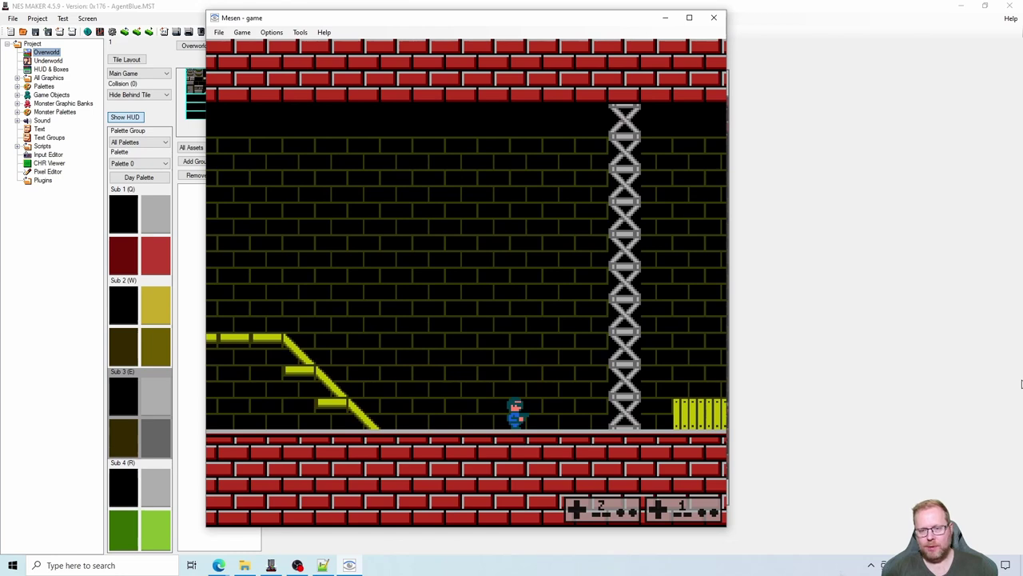
# - Move and jump the character behind the girder column and the fence in both directions to test the hide-behind tiles
pyautogui.press('Right')
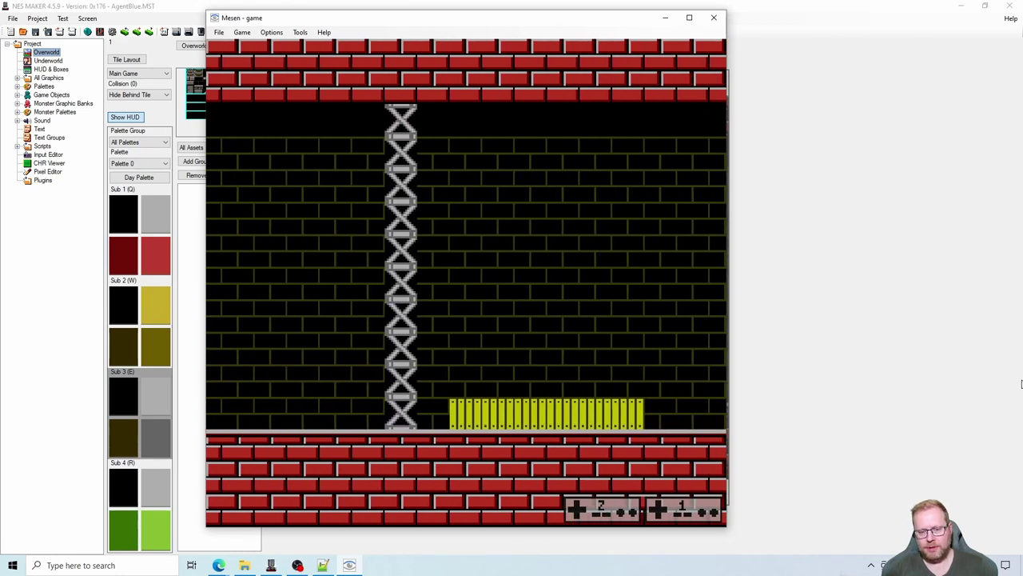
pyautogui.press('a')
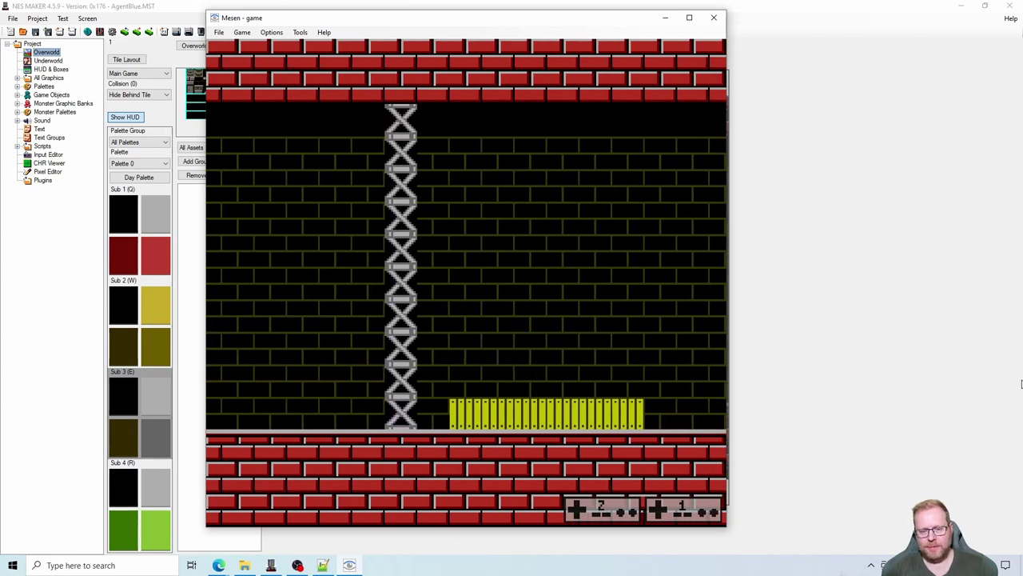
pyautogui.press('Left')
pyautogui.press('Left')
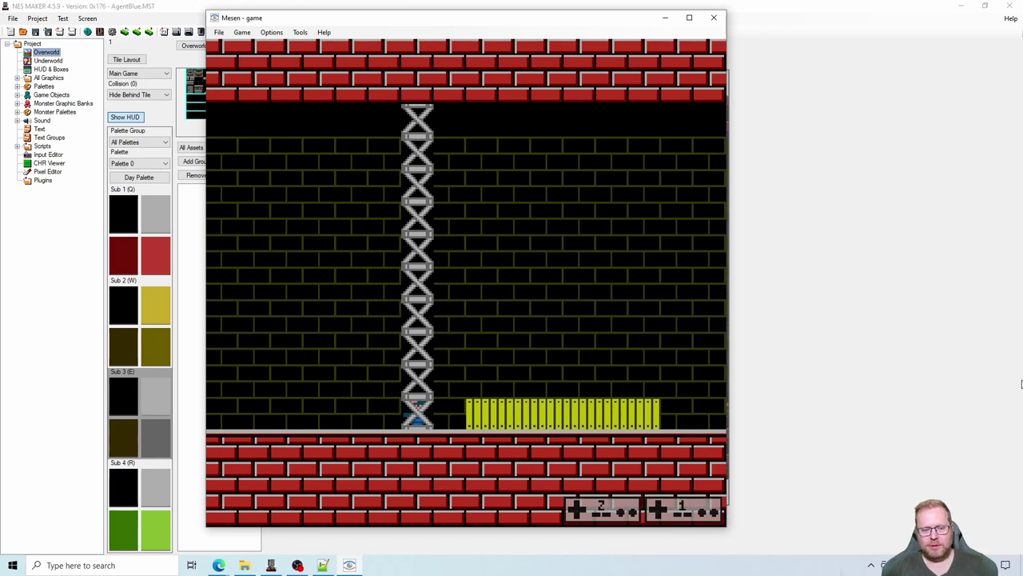
pyautogui.press('a')
pyautogui.press('Left')
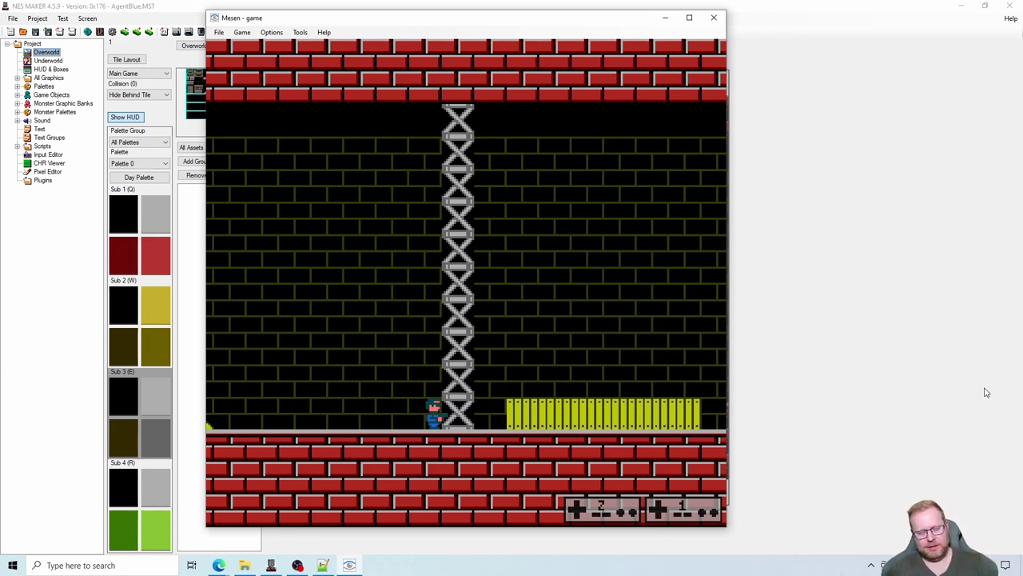
# - Walk the character back and forth behind the girder column, and continue right until it is behind the fence
pyautogui.press('Right')
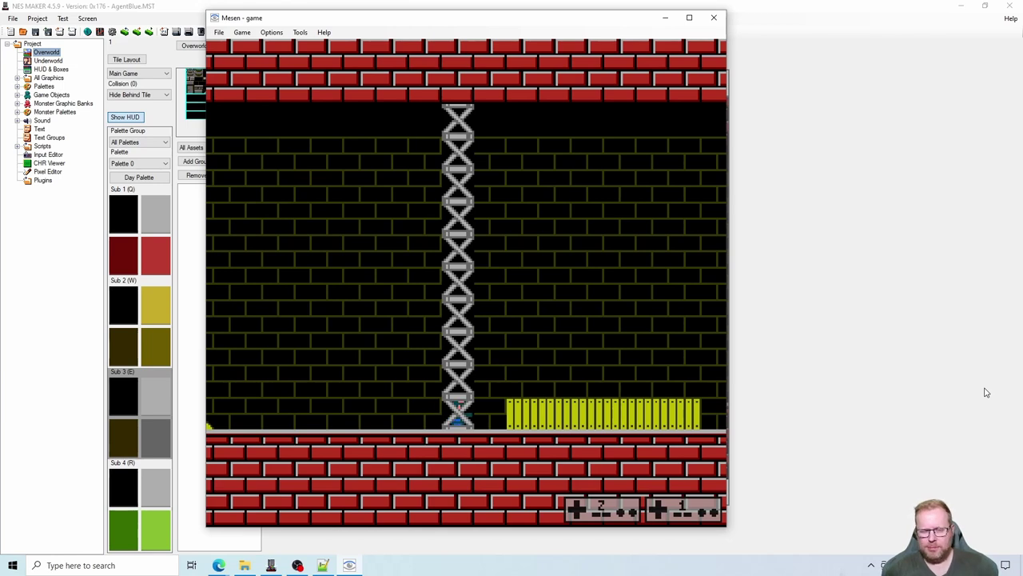
pyautogui.press('Left')
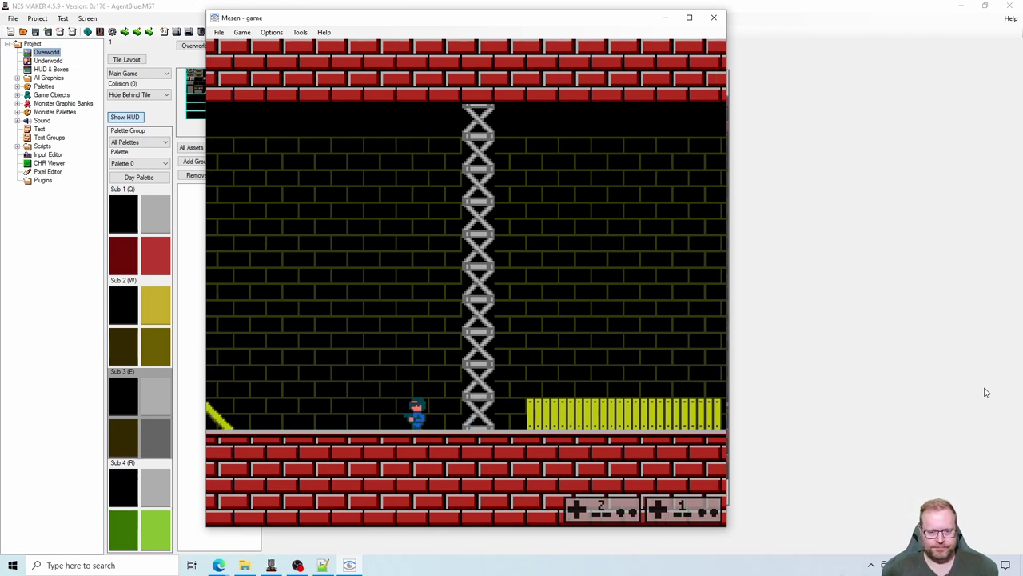
pyautogui.press('Right')
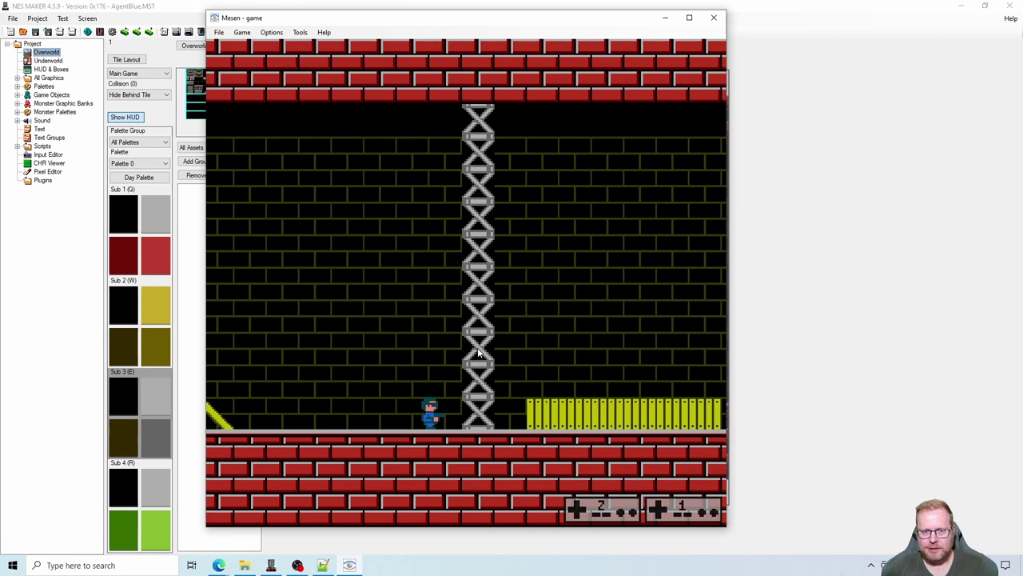
pyautogui.press('Right')
pyautogui.press('Right')
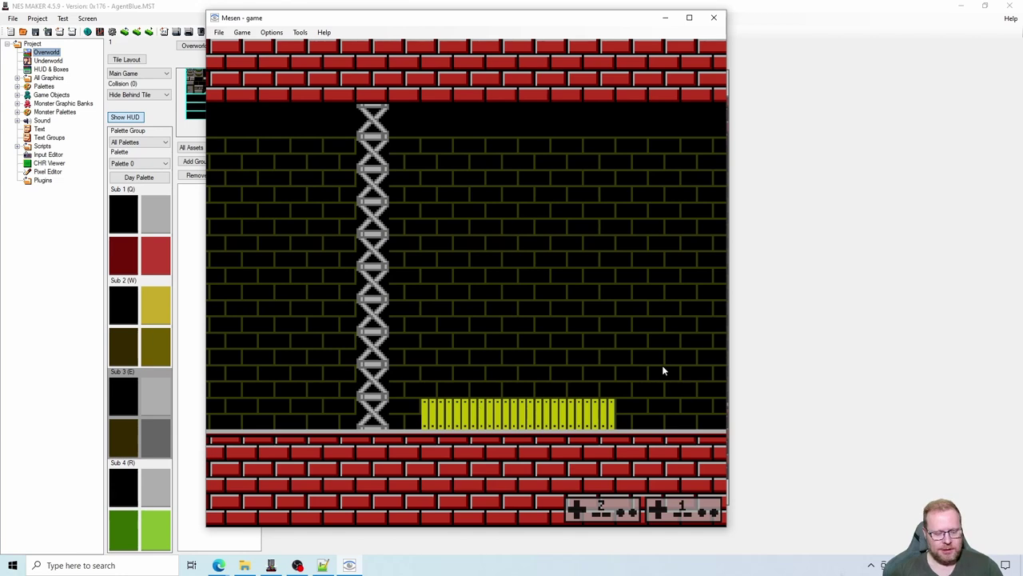
# - Jump the character repeatedly on the spot behind the fence to test its hide-behind tiles
pyautogui.press('x')
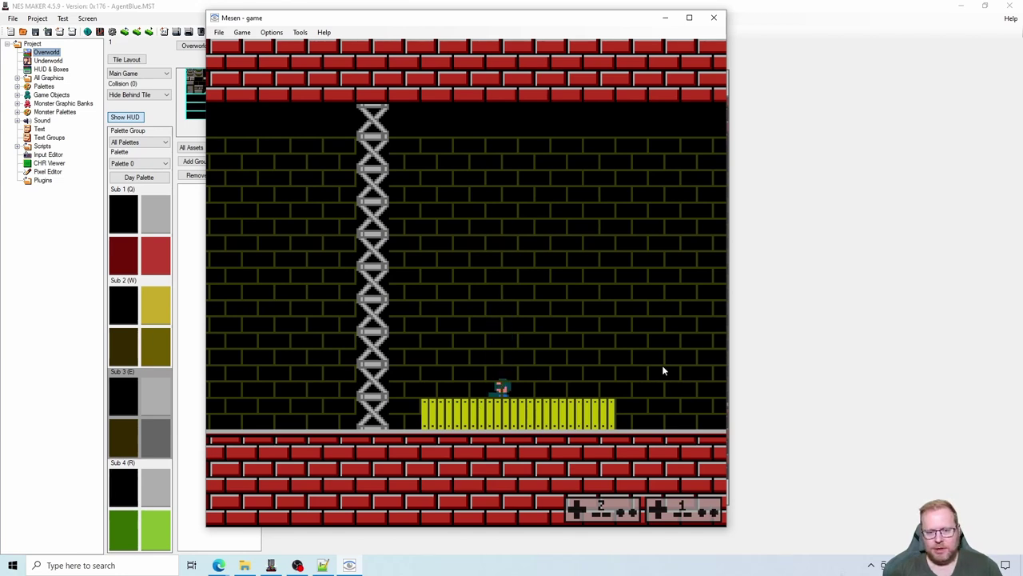
pyautogui.press('x')
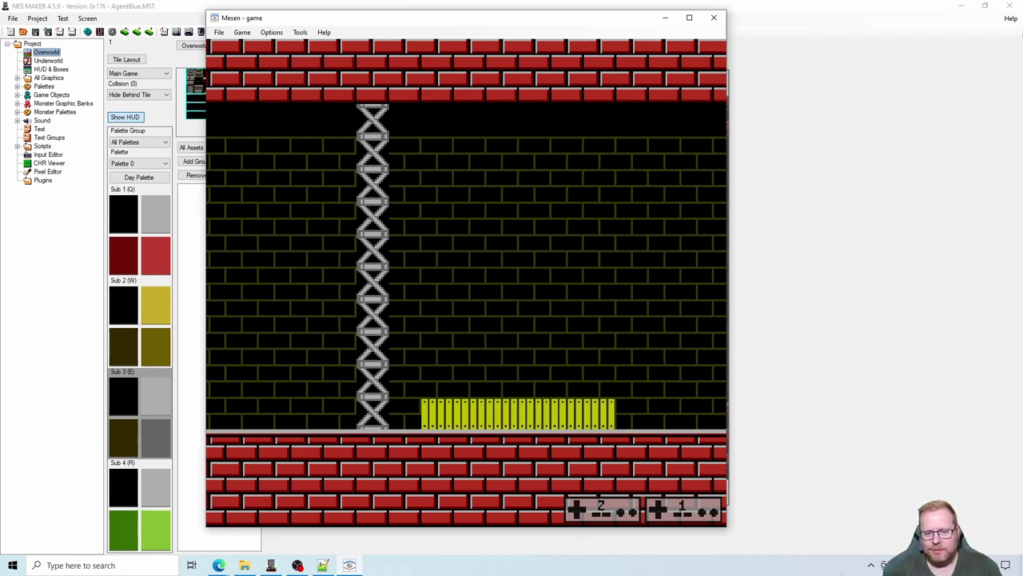
pyautogui.press('x')
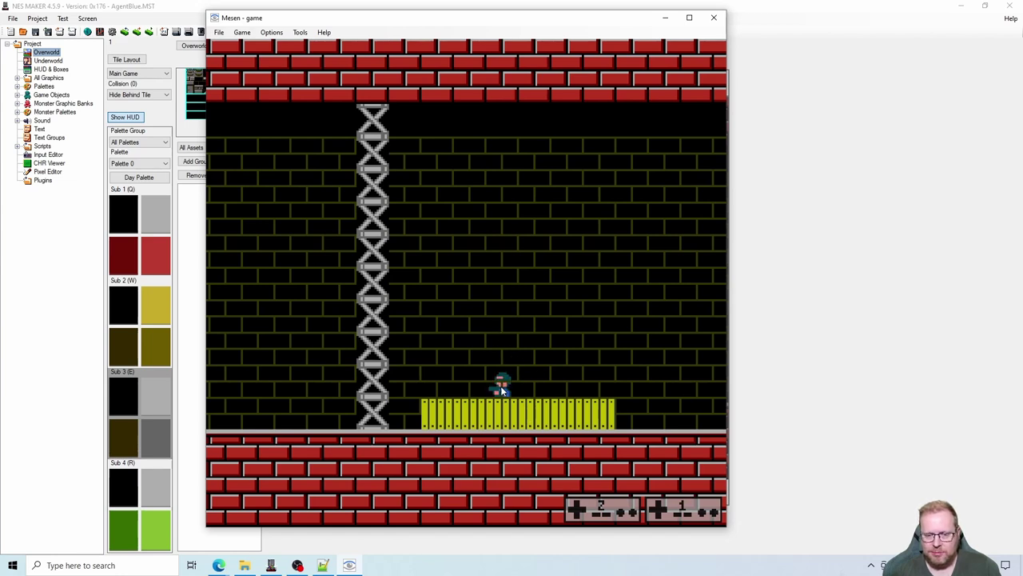
pyautogui.press('x')
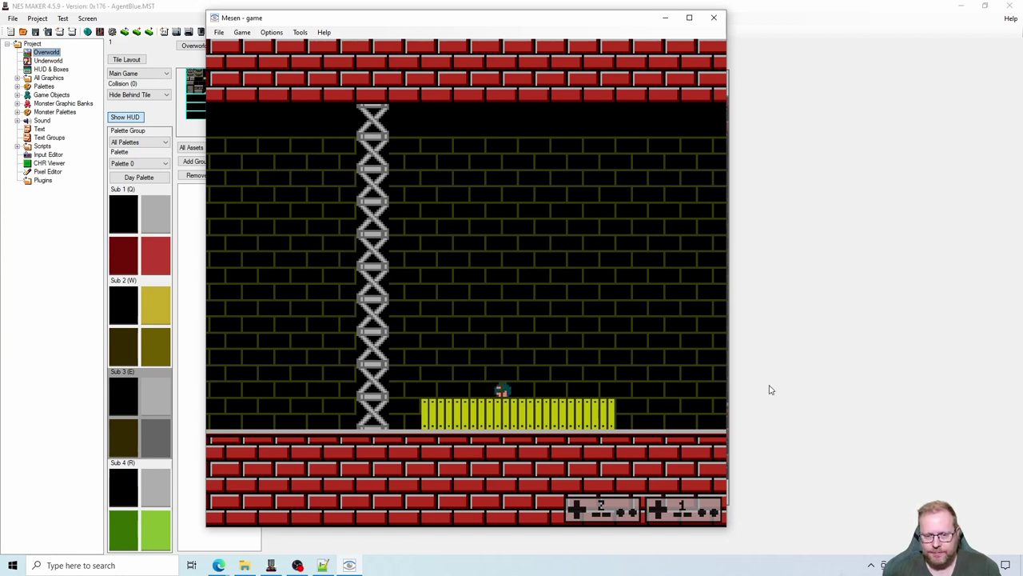
pyautogui.press('x')
pyautogui.press('x')
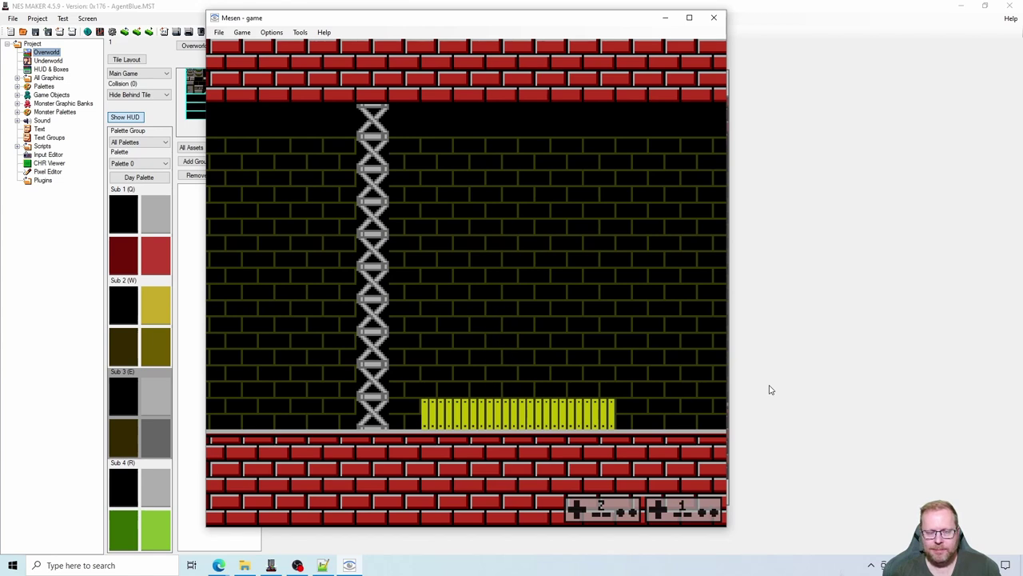
pyautogui.press('x')
pyautogui.press('x')
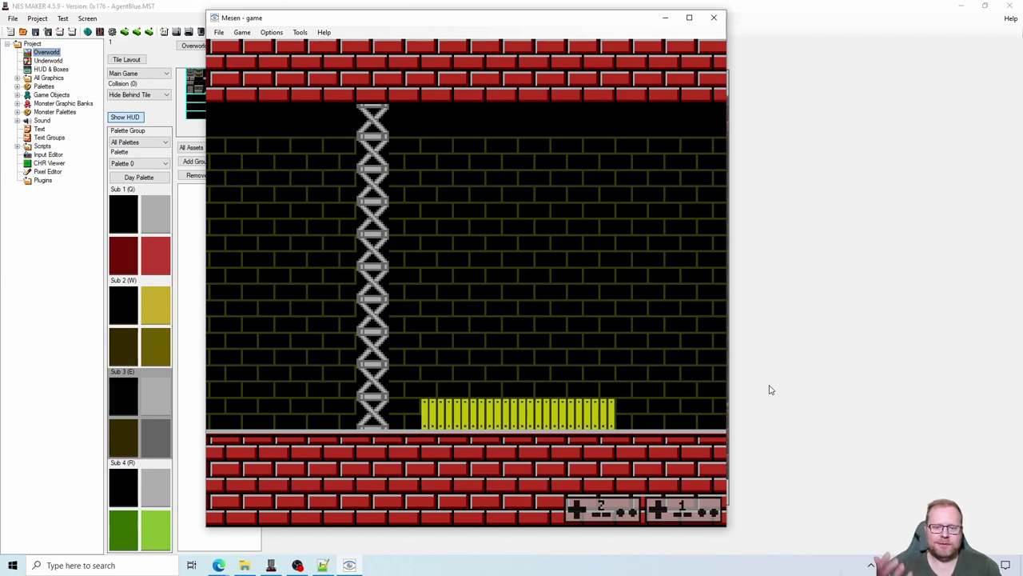
pyautogui.press('x')
# - Walk the character left to the girder column, jump behind it, walk out past it and close the emulator
pyautogui.press('Left')
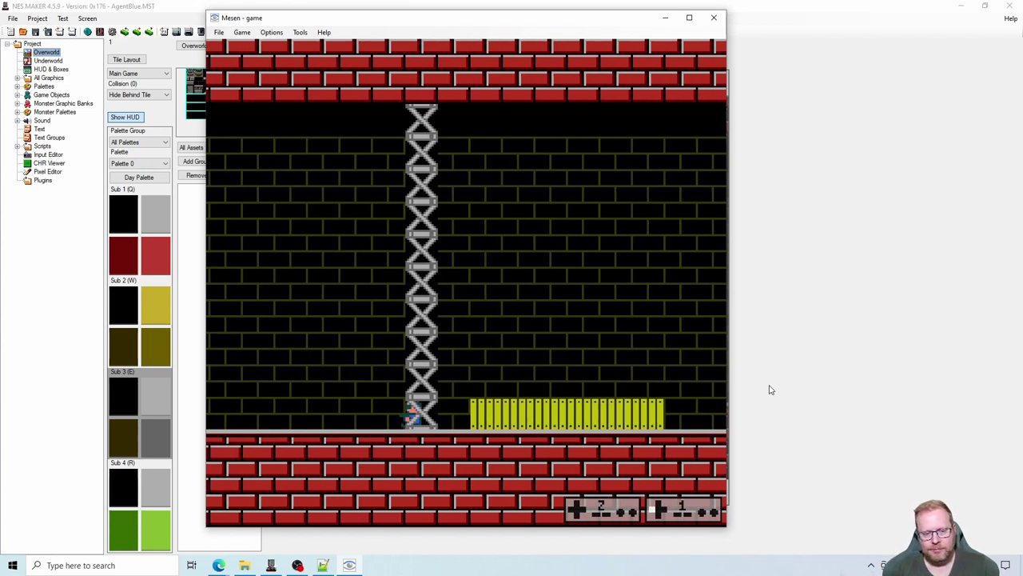
pyautogui.press('x')
pyautogui.press('x')
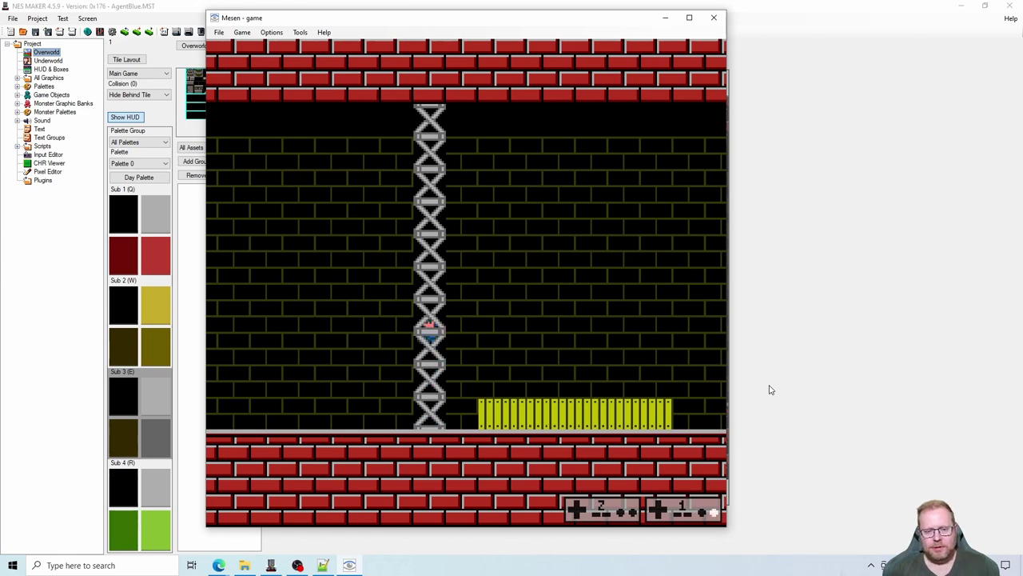
pyautogui.press('Left')
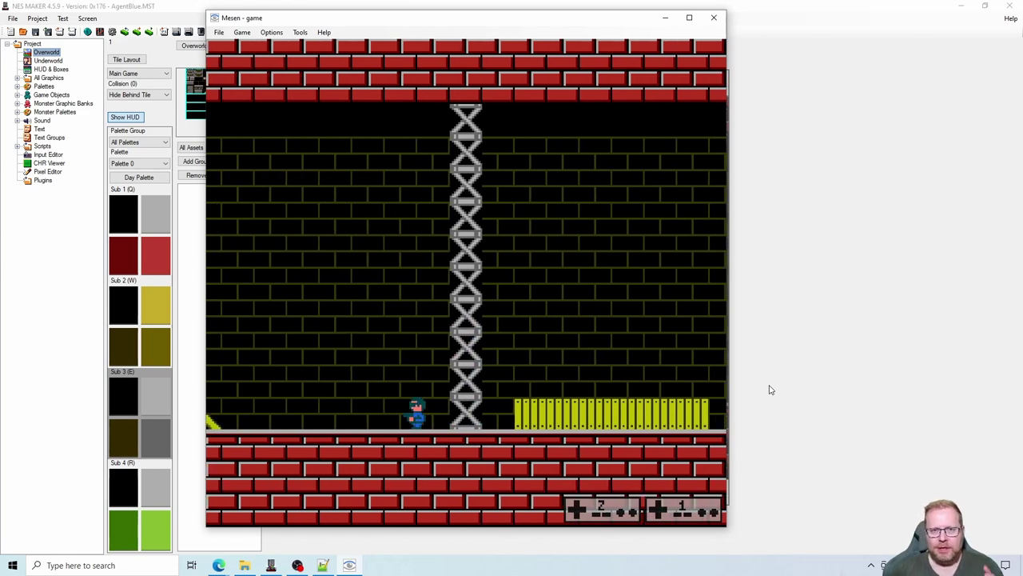
pyautogui.click(714, 17)
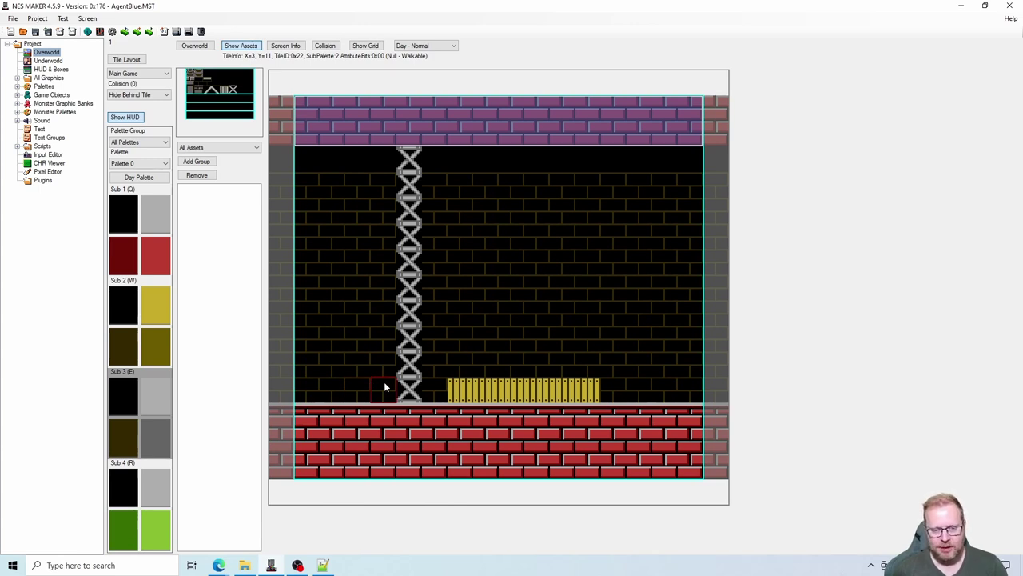
# - Replace the wall bricks on both sides of the girder column and above the fence with blank black tiles, and check the screen's collision types
pyautogui.click(385, 388)
pyautogui.moveTo(385, 370); pyautogui.dragTo(377, 206)
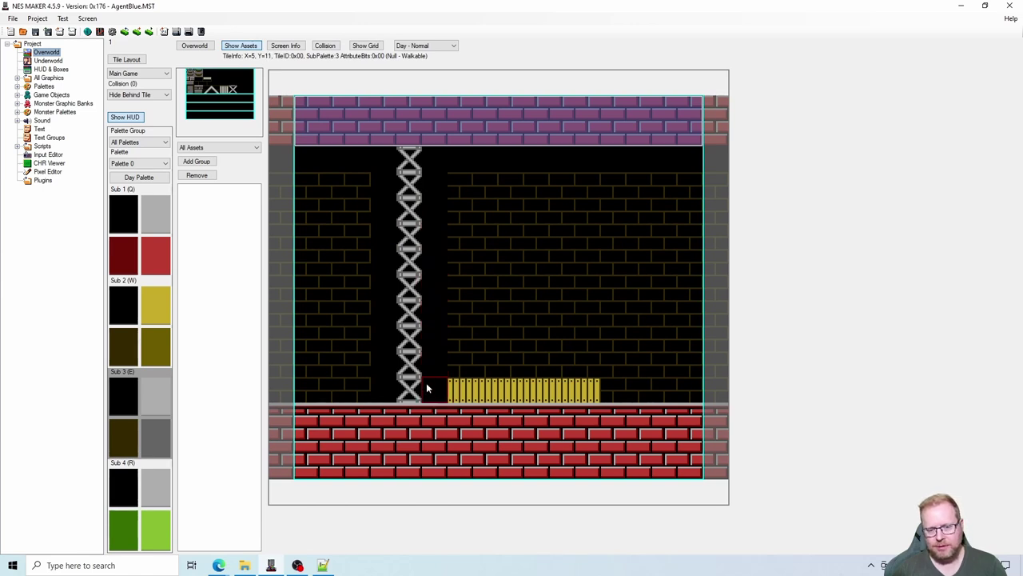
pyautogui.click(460, 364)
pyautogui.moveTo(486, 366); pyautogui.dragTo(605, 367)
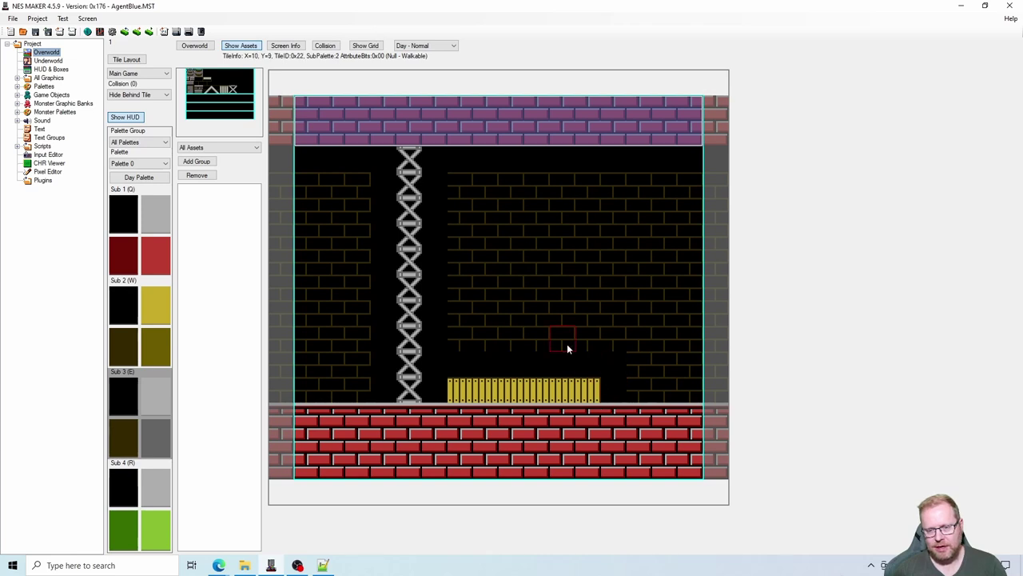
pyautogui.click(469, 318)
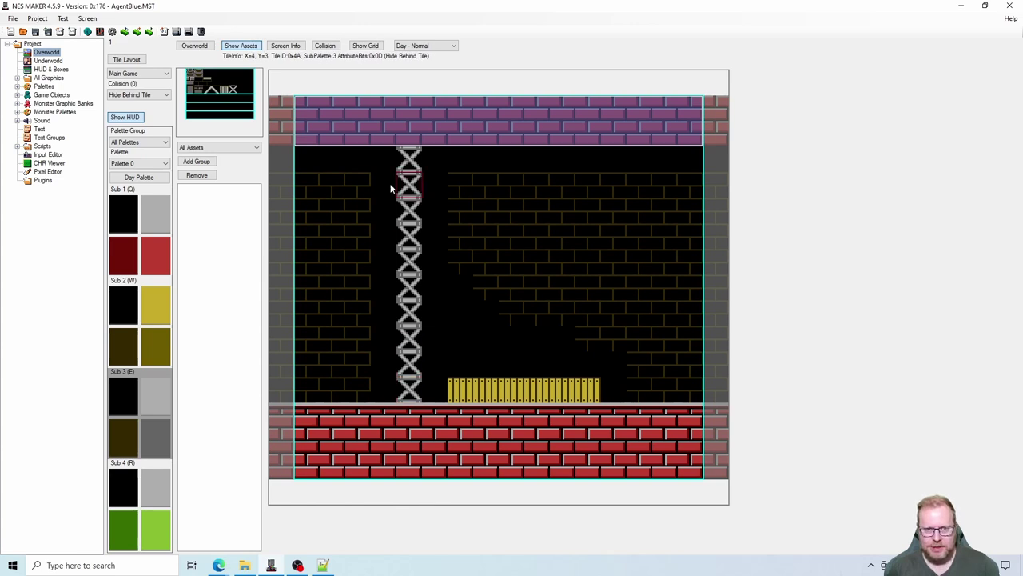
pyautogui.click(325, 46)
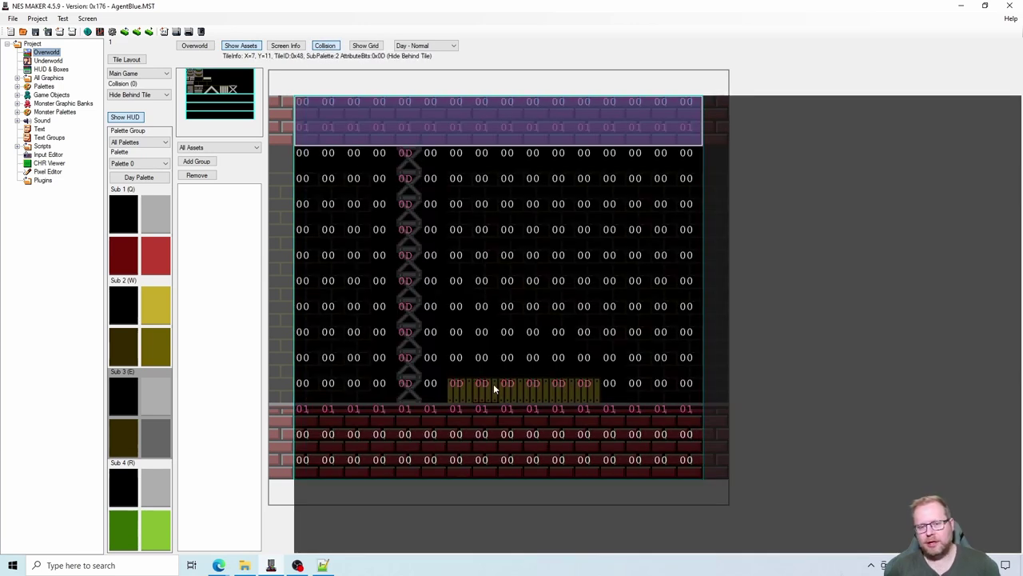
pyautogui.click(325, 46)
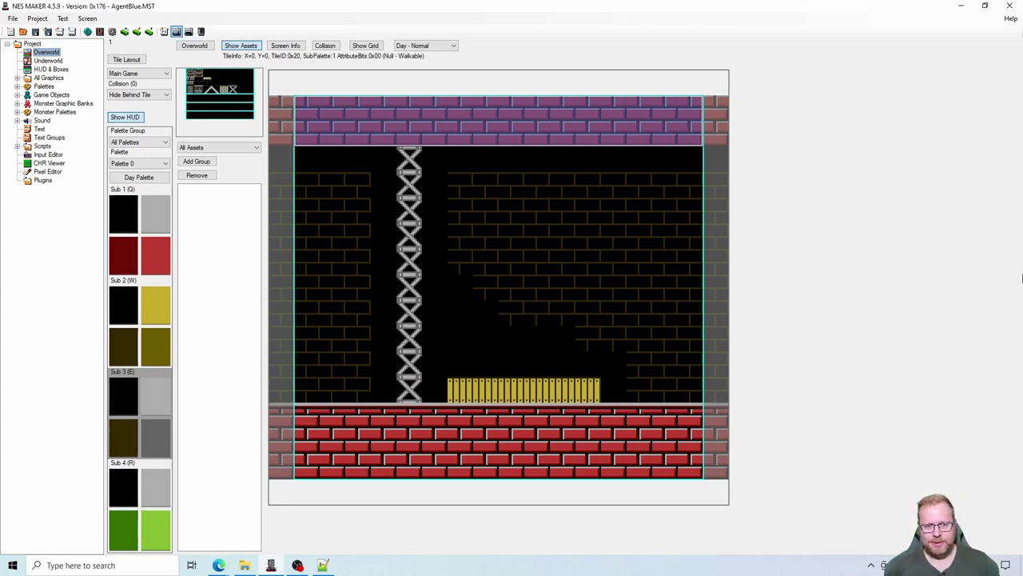
# - Test the game in the emulator and run and jump the character right past the ramps and girder column to the fence
pyautogui.click(176, 31)
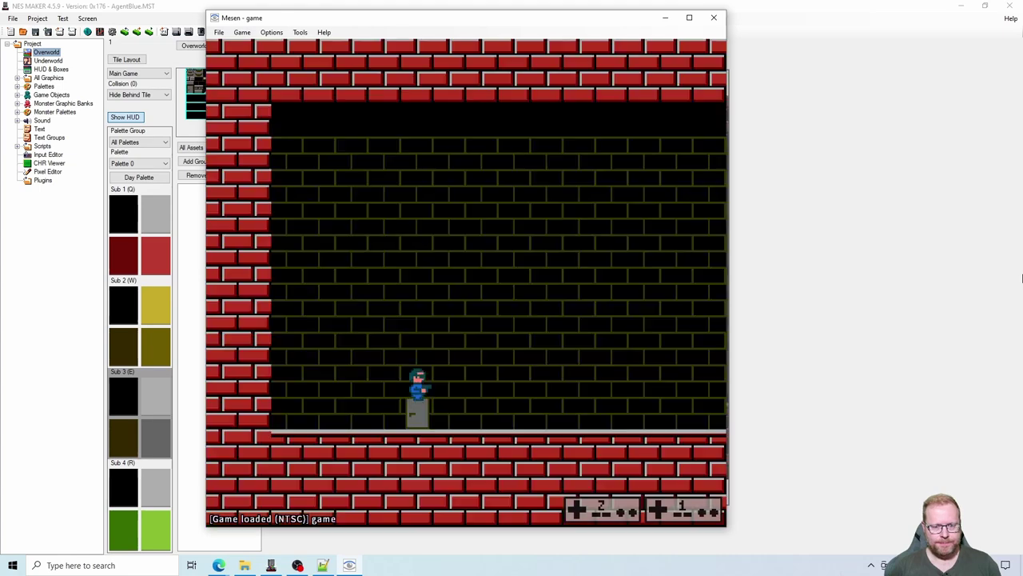
pyautogui.press('Right')
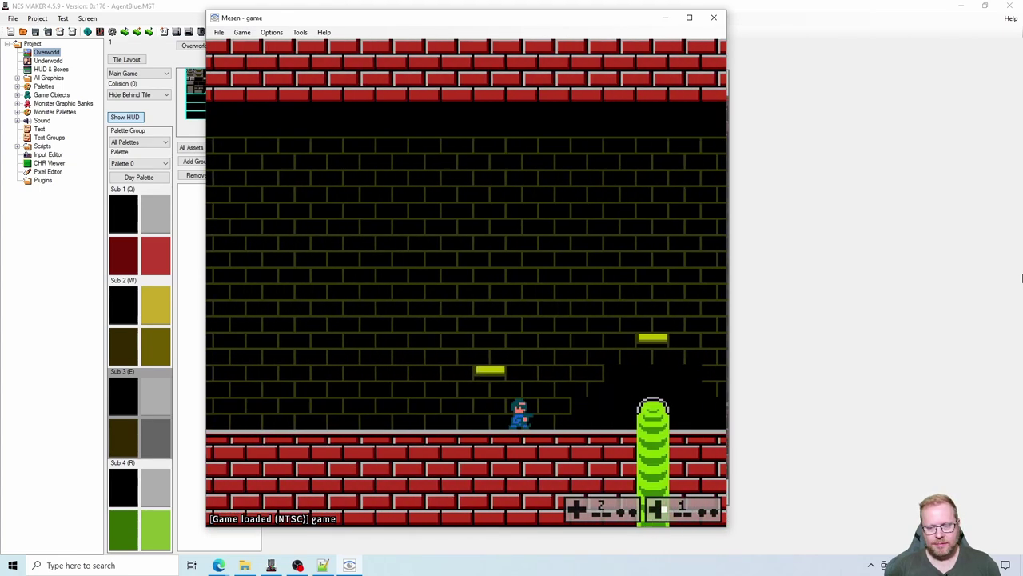
pyautogui.press('x')
pyautogui.press('x')
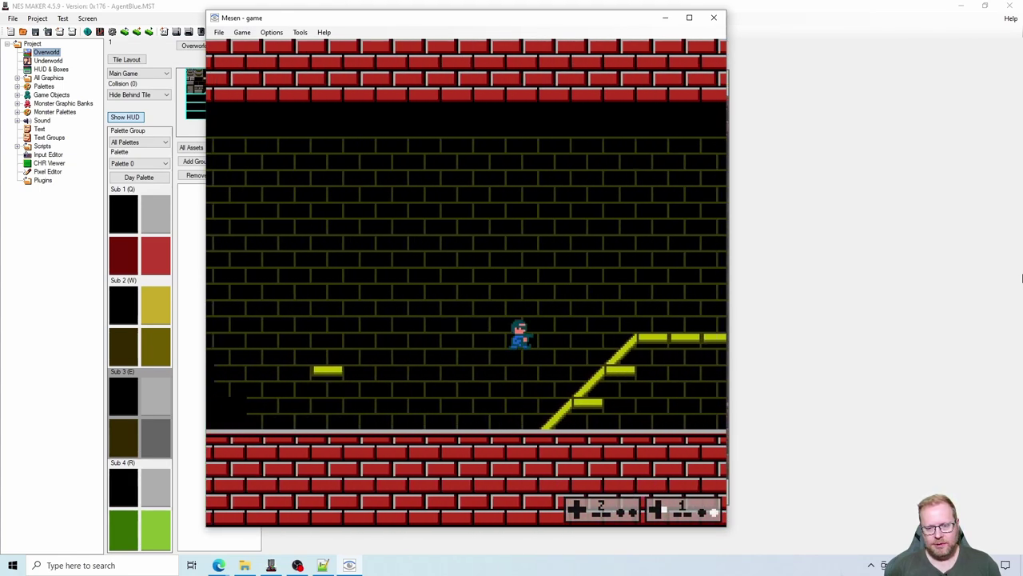
pyautogui.press('Right')
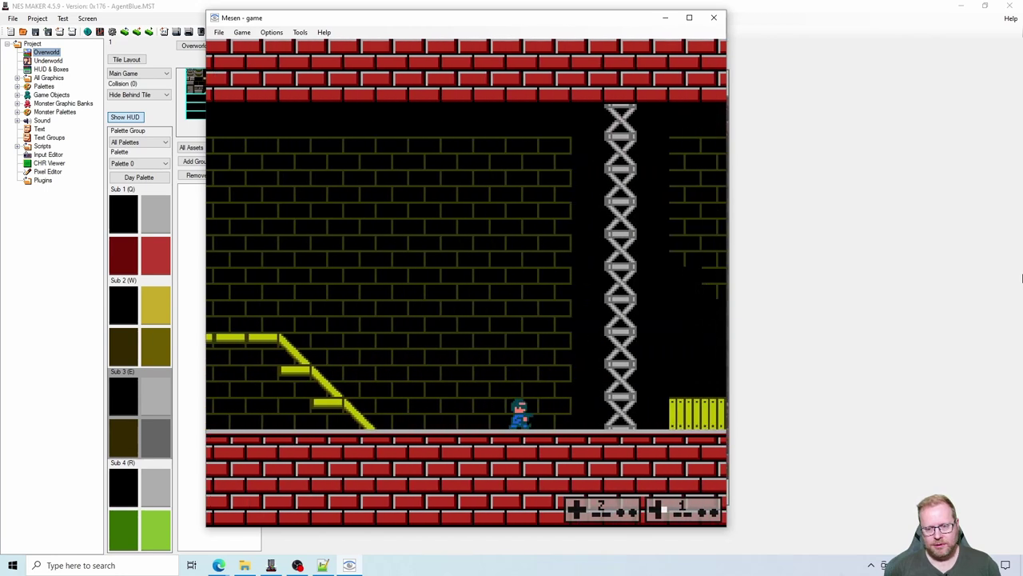
pyautogui.press('Right')
pyautogui.press('x')
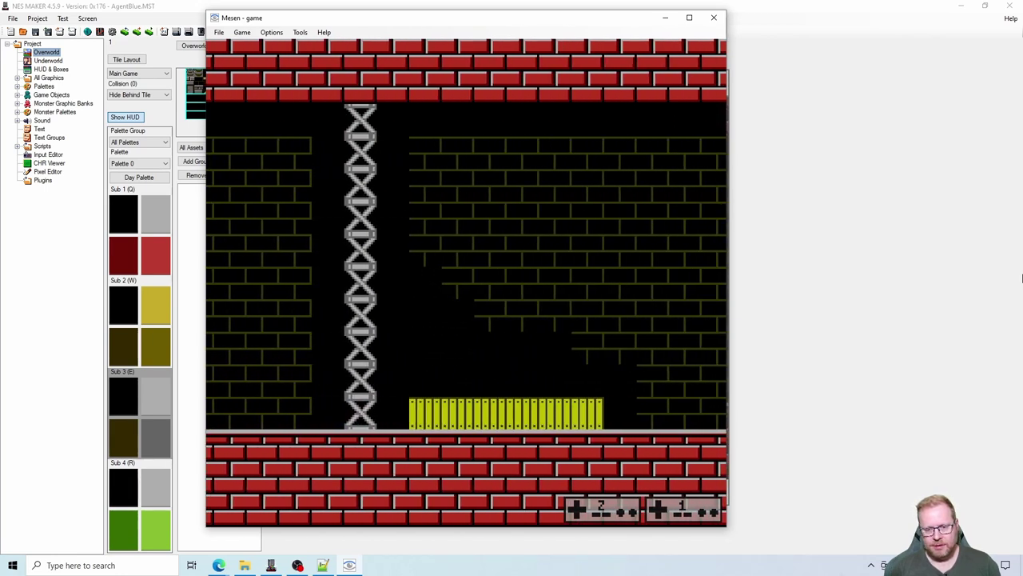
# - Test hiding behind the fence, move the character out past its right end, and return left behind the girder column
pyautogui.press('Left')
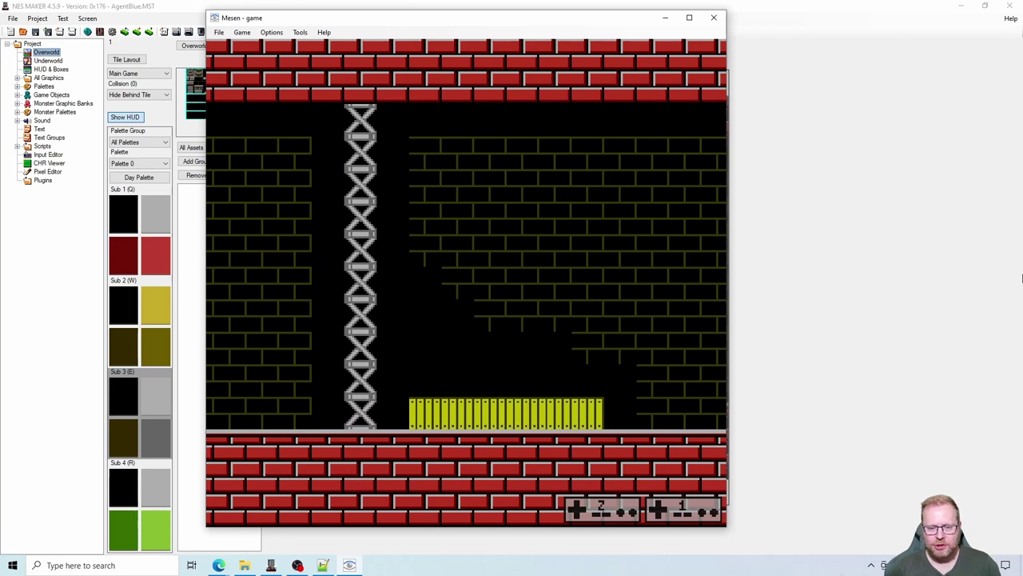
pyautogui.press('x')
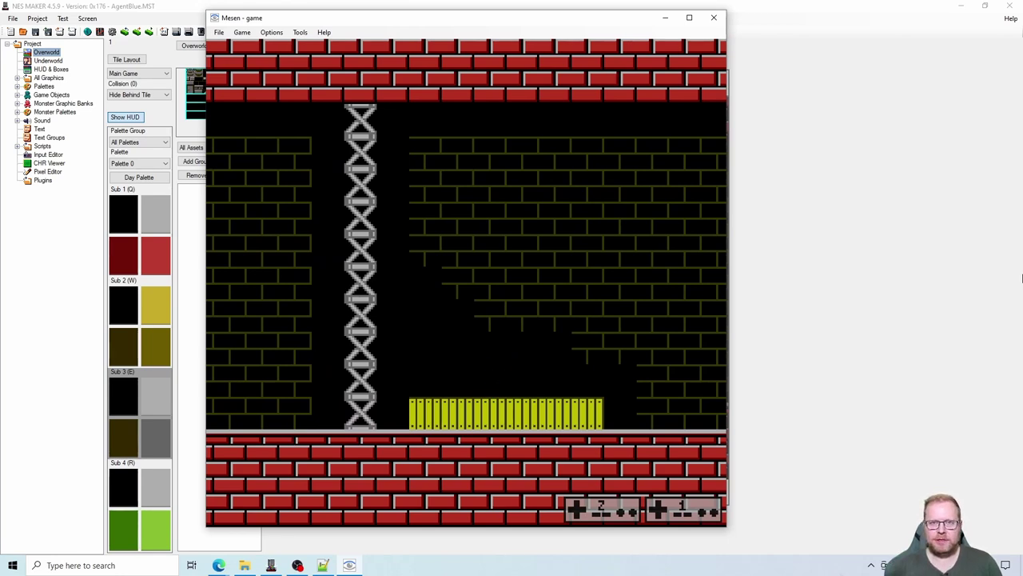
pyautogui.press('Right')
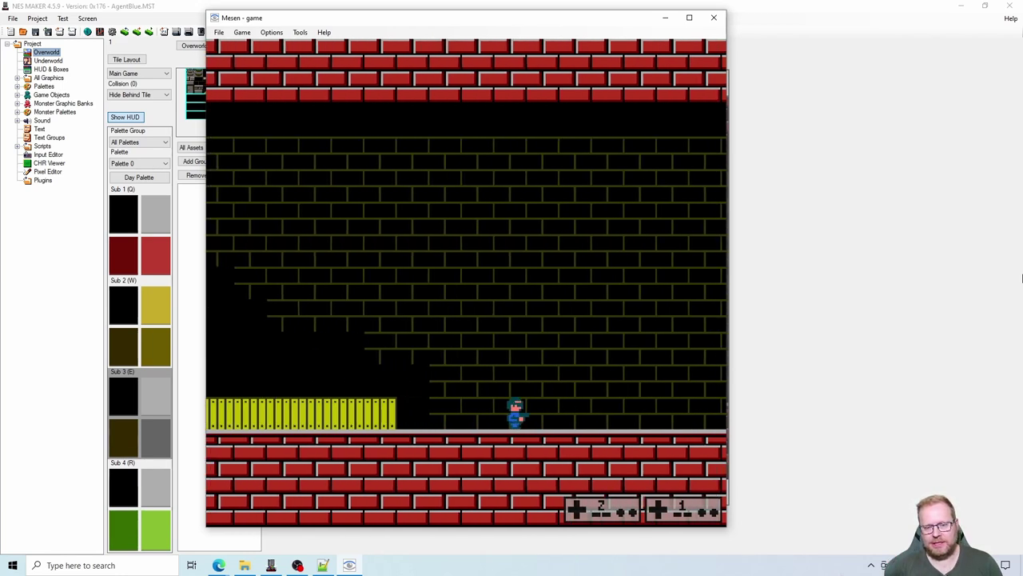
pyautogui.press('x')
pyautogui.press('Left')
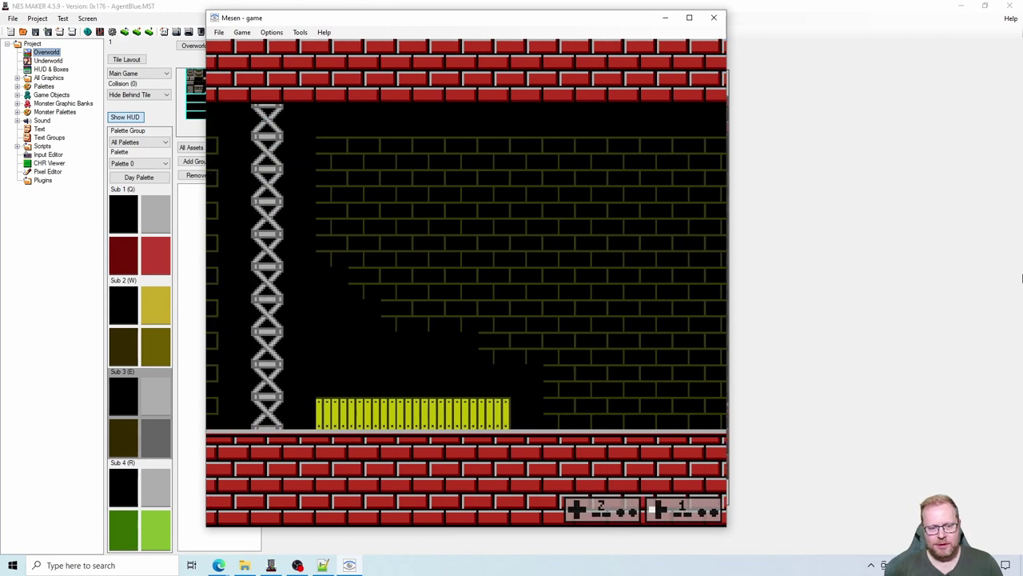
pyautogui.press('Left')
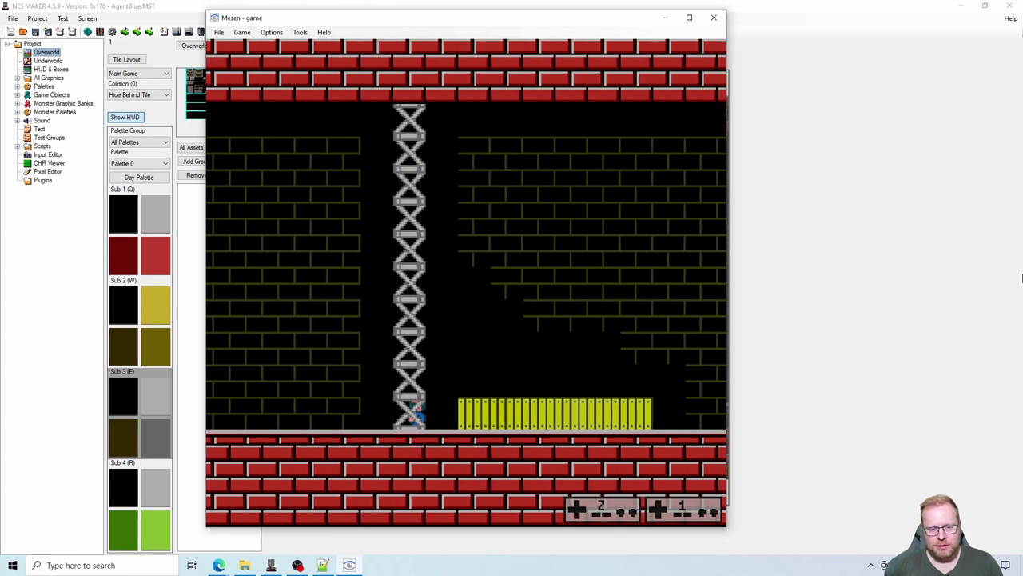
pyautogui.press('Right')
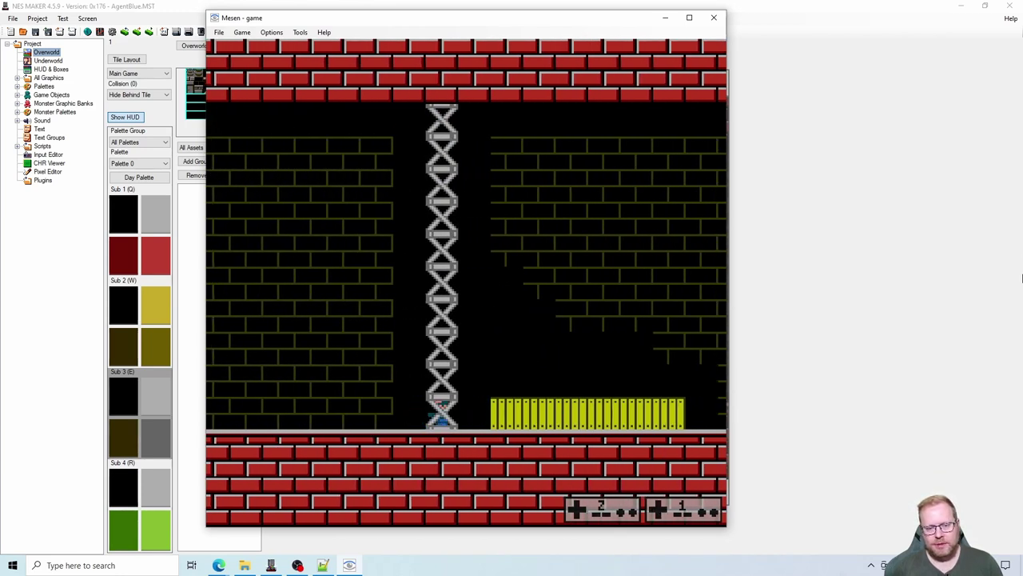
# - Jump the character right from the girder column to the fence and keep jumping behind it against the cleared background
pyautogui.press('Right')
pyautogui.press('x')
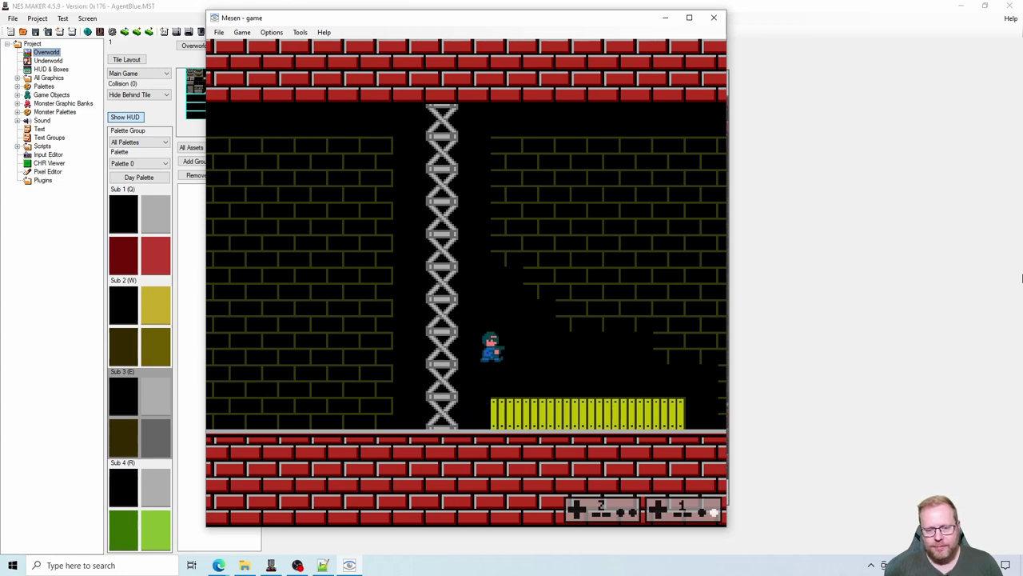
pyautogui.press('Right')
pyautogui.press('x')
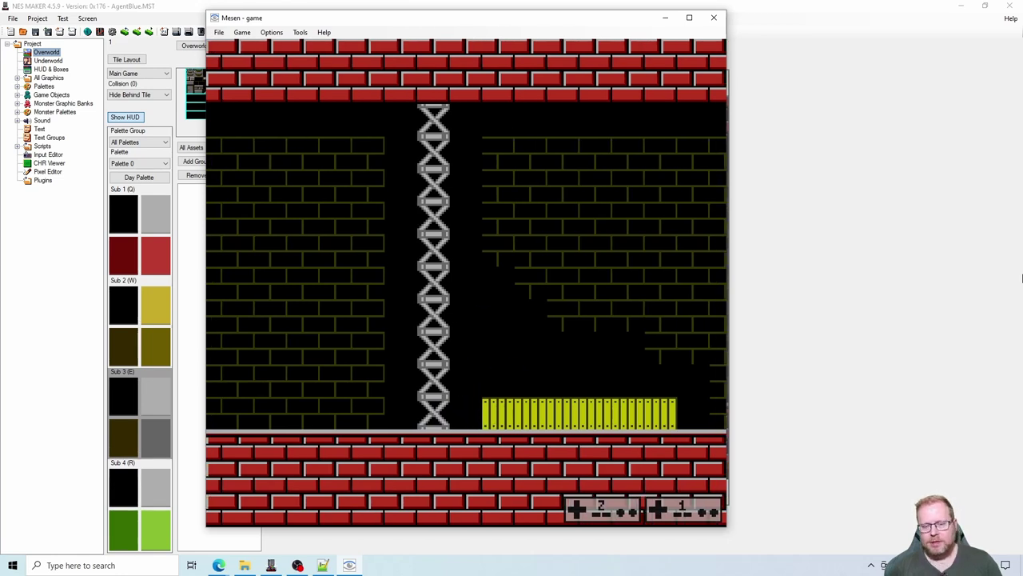
pyautogui.press('Right')
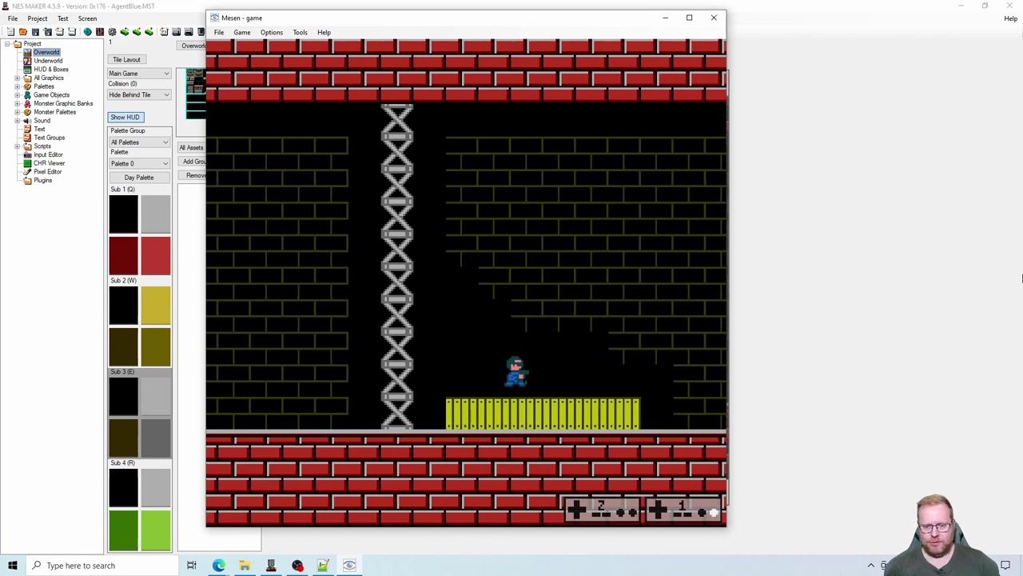
pyautogui.press('x')
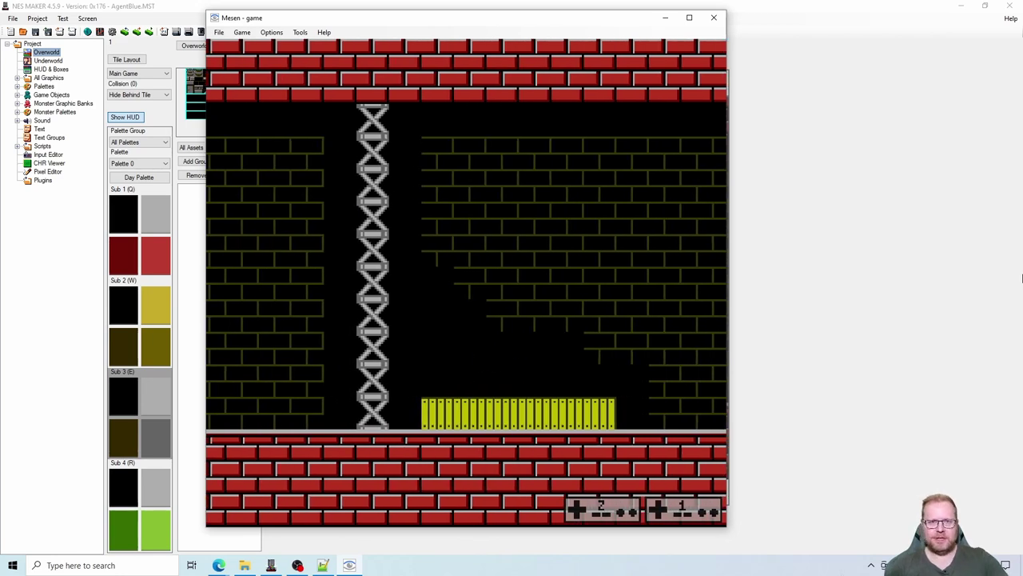
pyautogui.press('Right')
pyautogui.press('x')
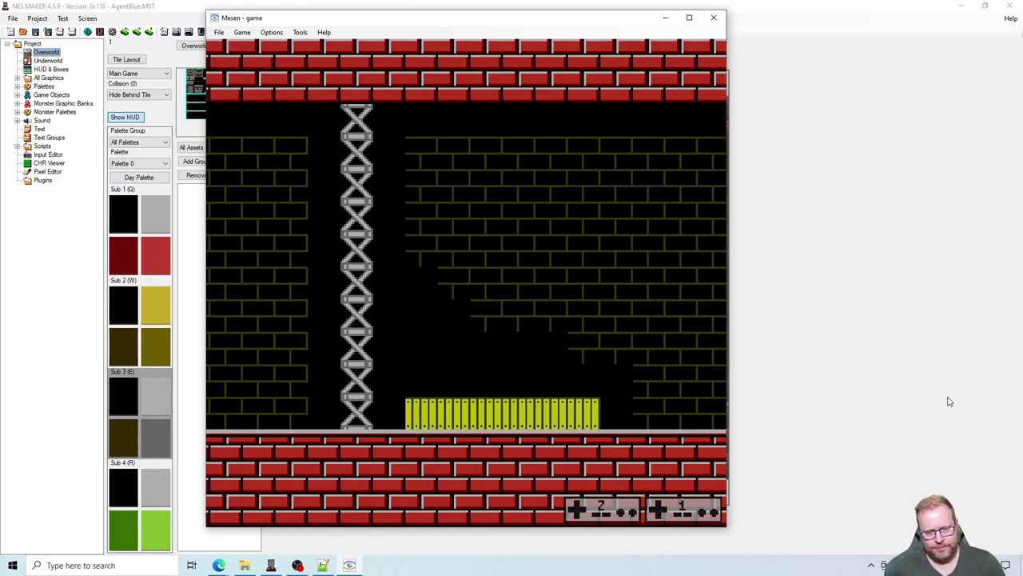
# - Test jumping the character behind the girder column, and jump right across to the fence
pyautogui.press('x')
pyautogui.press('Left')
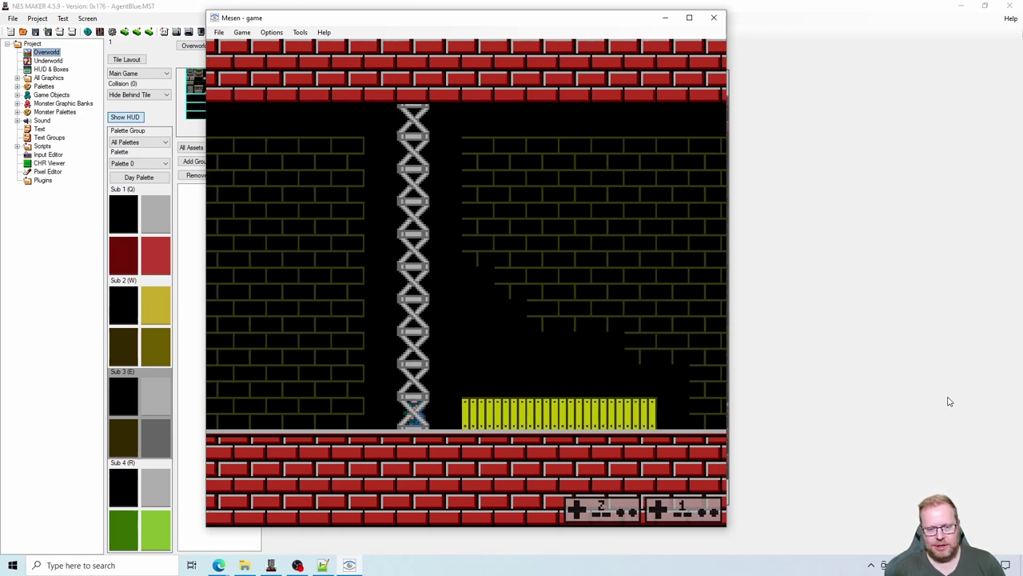
pyautogui.press('x')
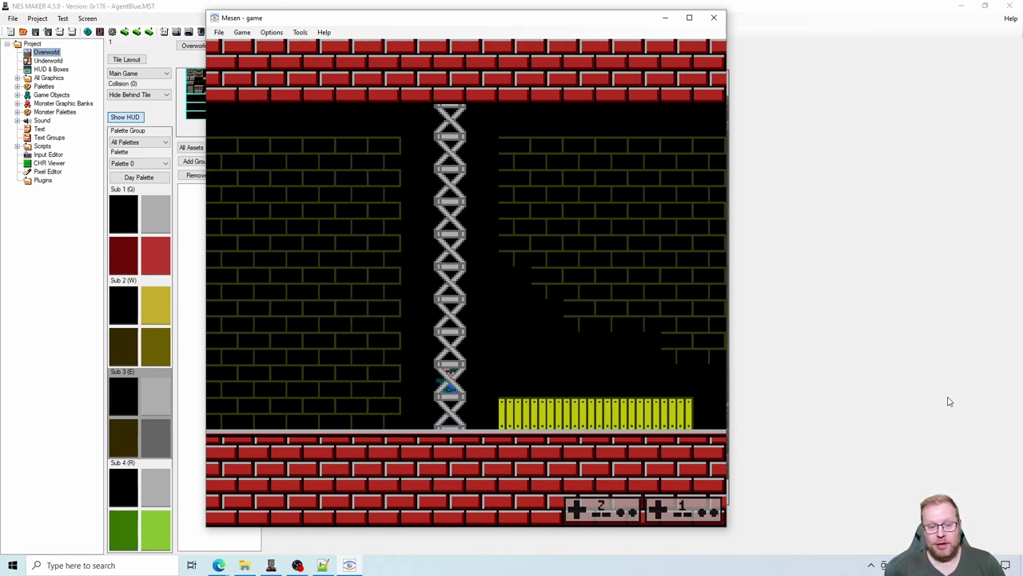
pyautogui.press('Right')
pyautogui.press('x')
pyautogui.press('Right')
pyautogui.press('x')
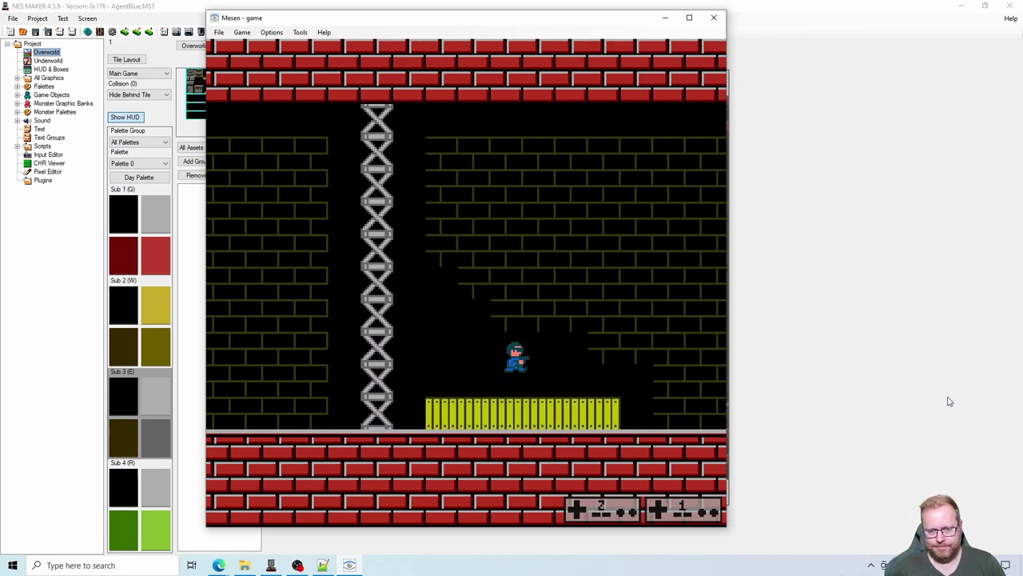
# - Move and jump the character left behind the fence, and bring him out past its right end
pyautogui.press('Left')
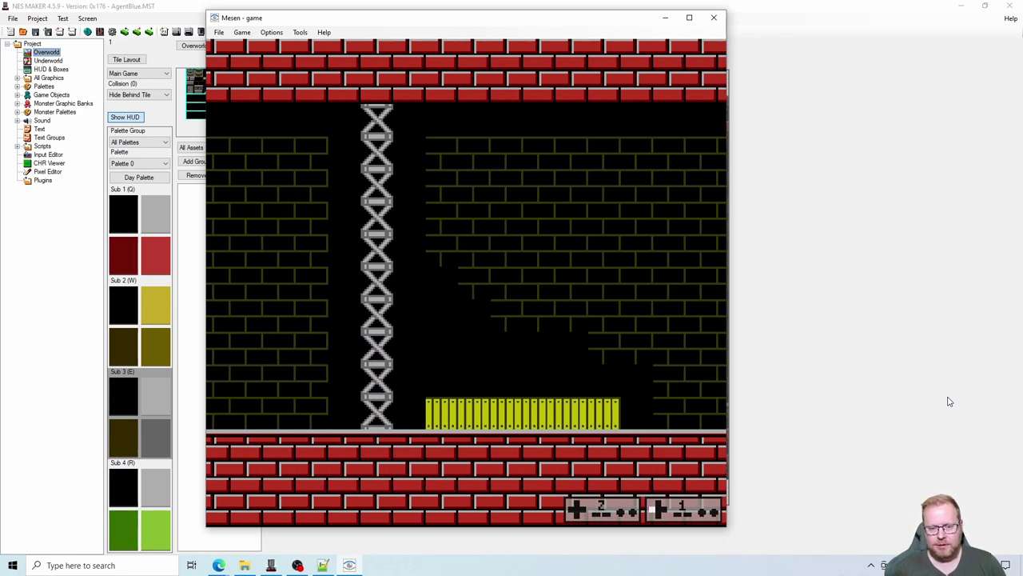
pyautogui.press('x')
pyautogui.press('x')
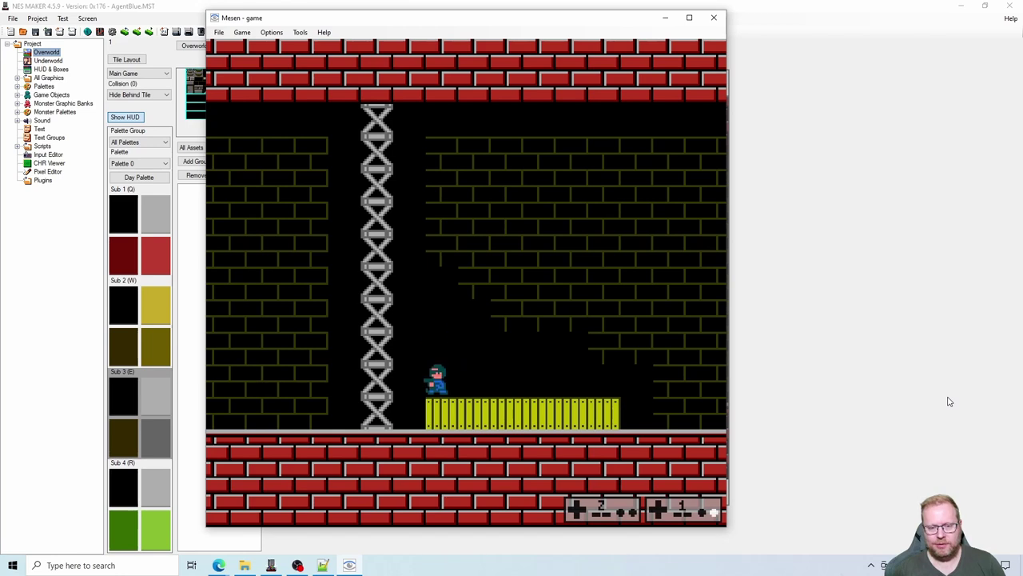
pyautogui.press('x')
pyautogui.press('Left')
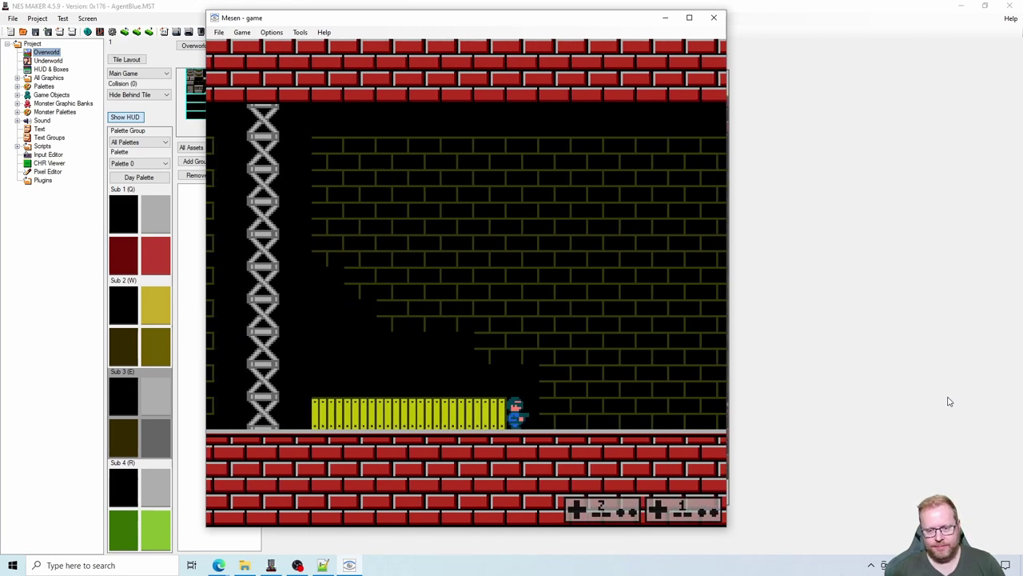
# - Return the character from the fence's right end and jump repeatedly behind the fence, heading left
pyautogui.press('x')
pyautogui.press('Left')
pyautogui.press('x')
pyautogui.press('Right')
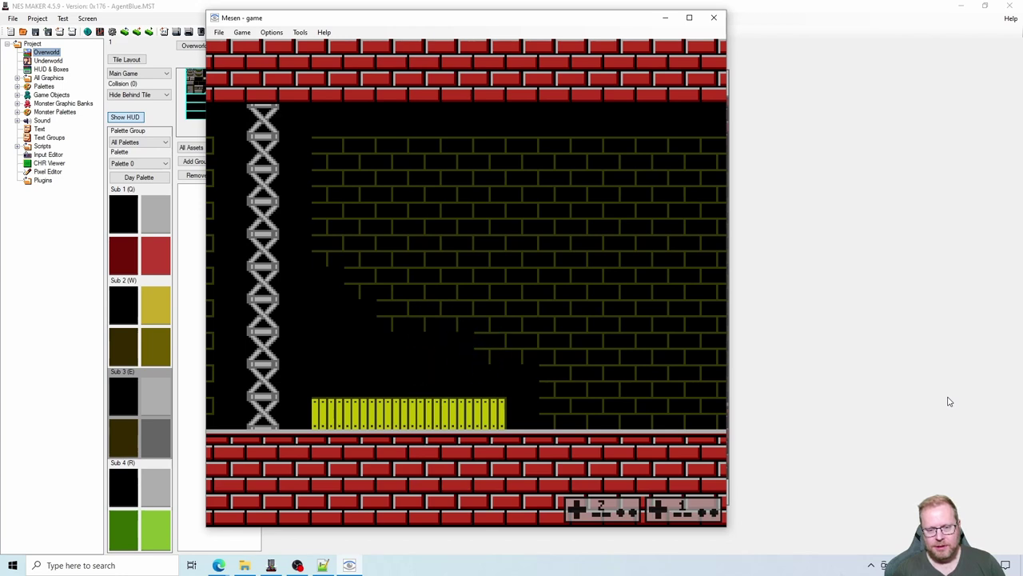
pyautogui.press('x')
pyautogui.press('x')
pyautogui.press('Left')
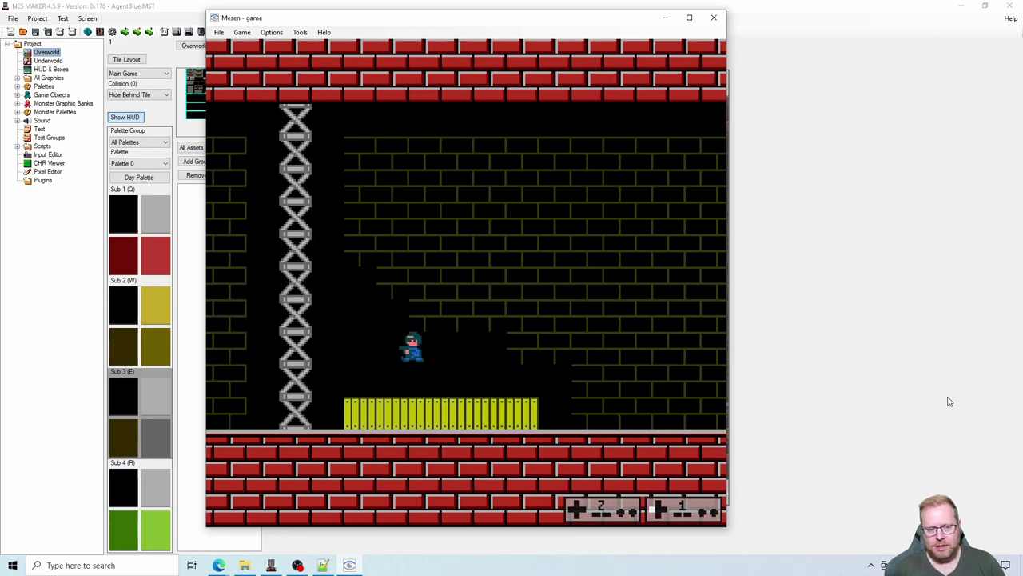
# - Move the character from the girder column right until he is hidden behind the fence, and close the emulator
pyautogui.press('Down')
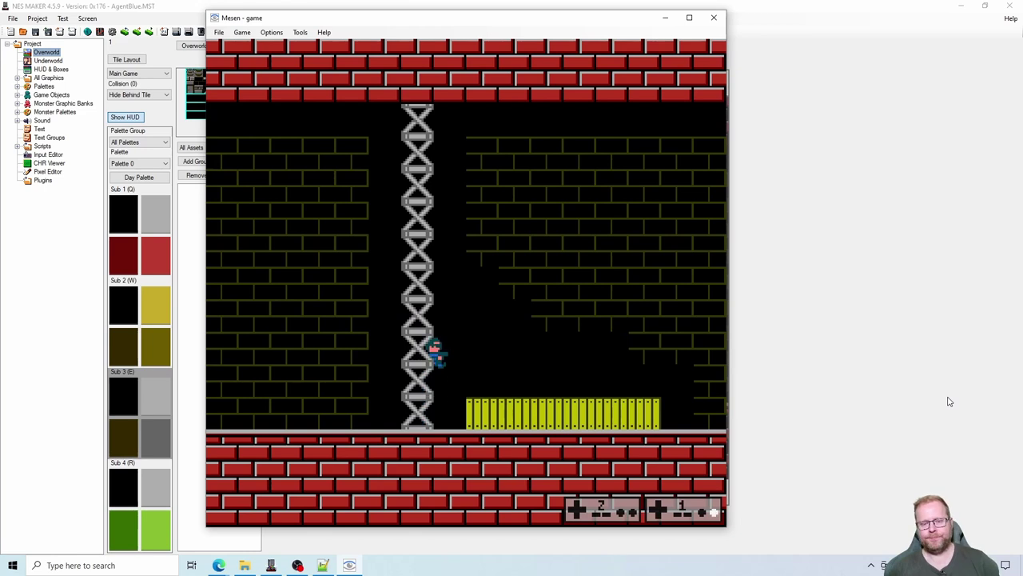
pyautogui.press('Right')
pyautogui.press('Right')
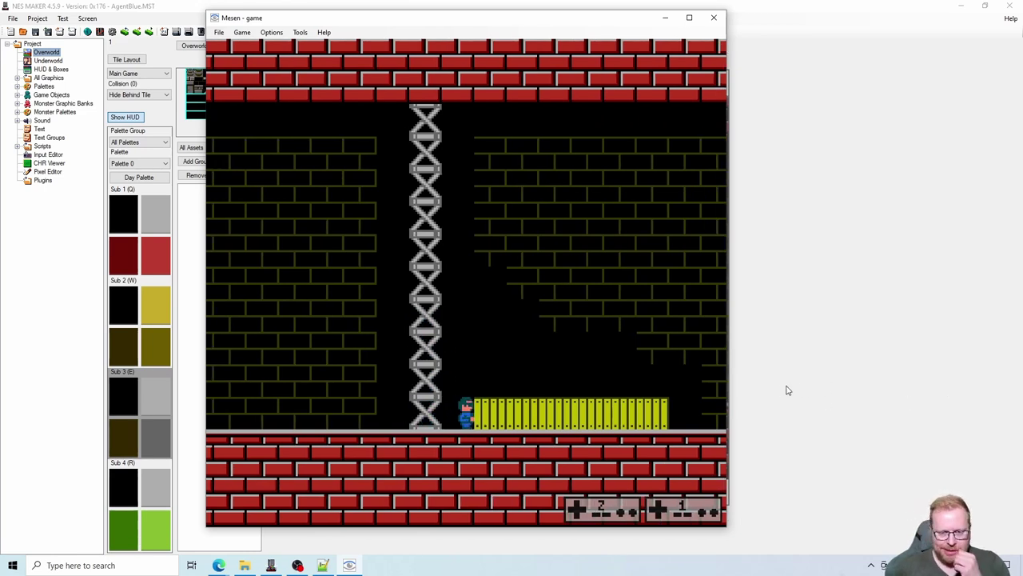
pyautogui.press('Right')
pyautogui.press('x')
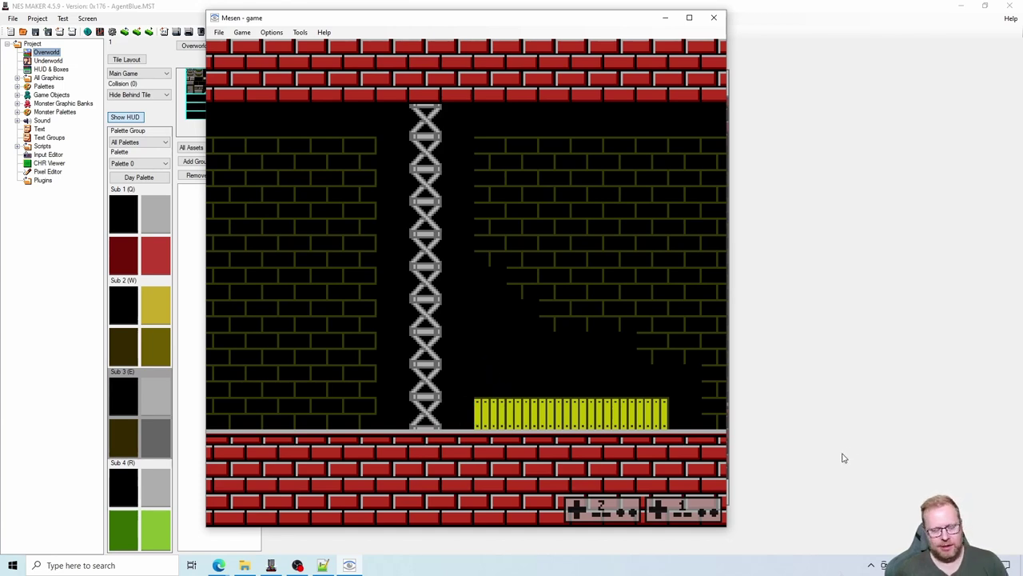
pyautogui.click(714, 17)
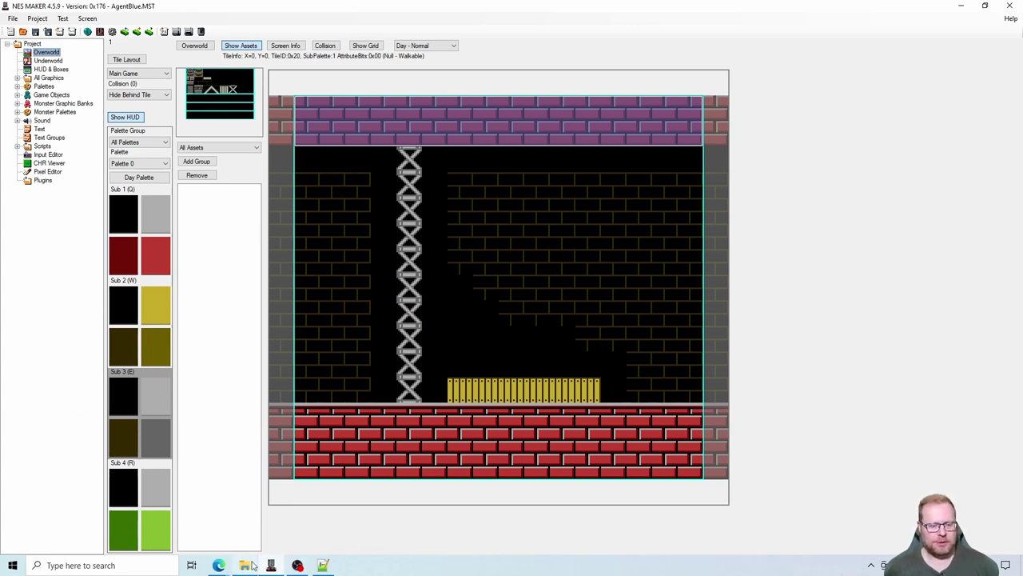
# - Switch to the browser to review the Hide Behind Tile [4.5.6] forum thread from its page heading, and close that thread
pyautogui.moveTo(220, 566)
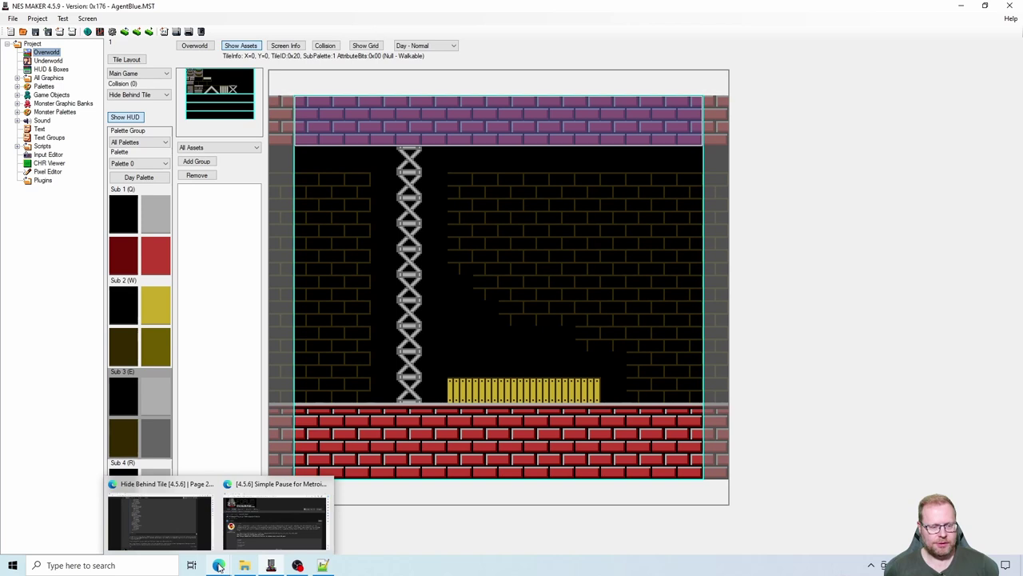
pyautogui.click(183, 517)
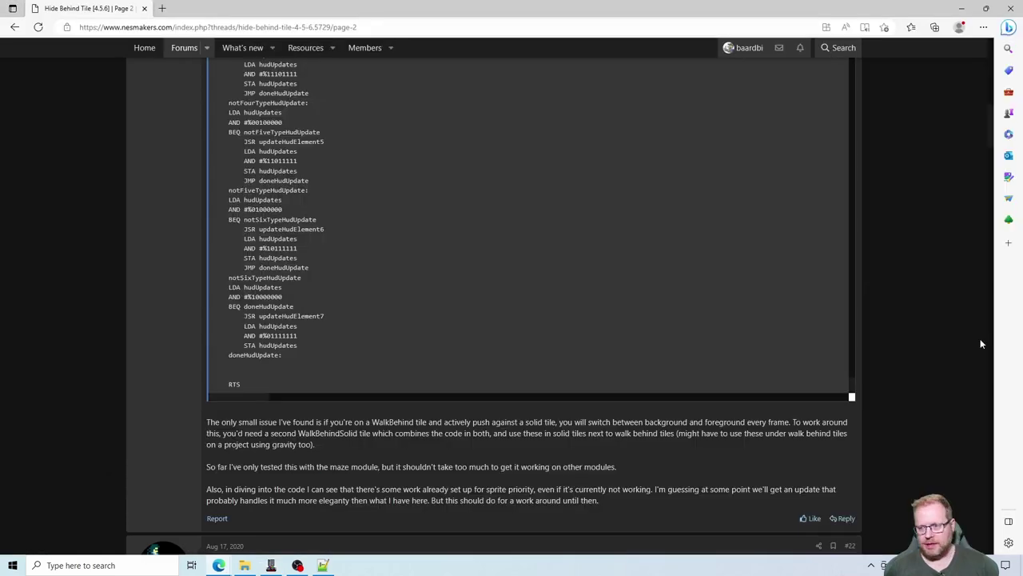
pyautogui.scroll(15, 953, 377)
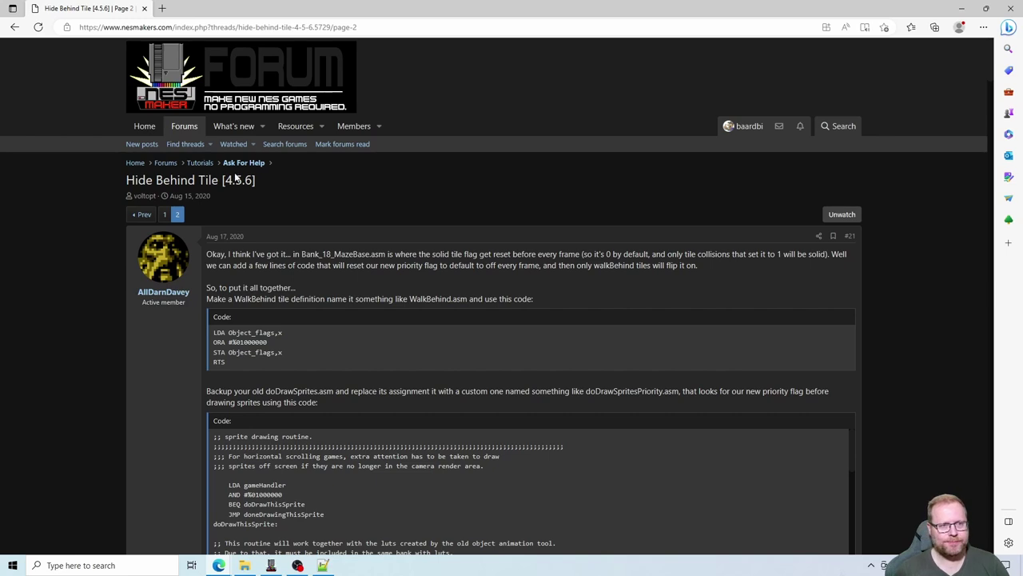
pyautogui.click(143, 8)
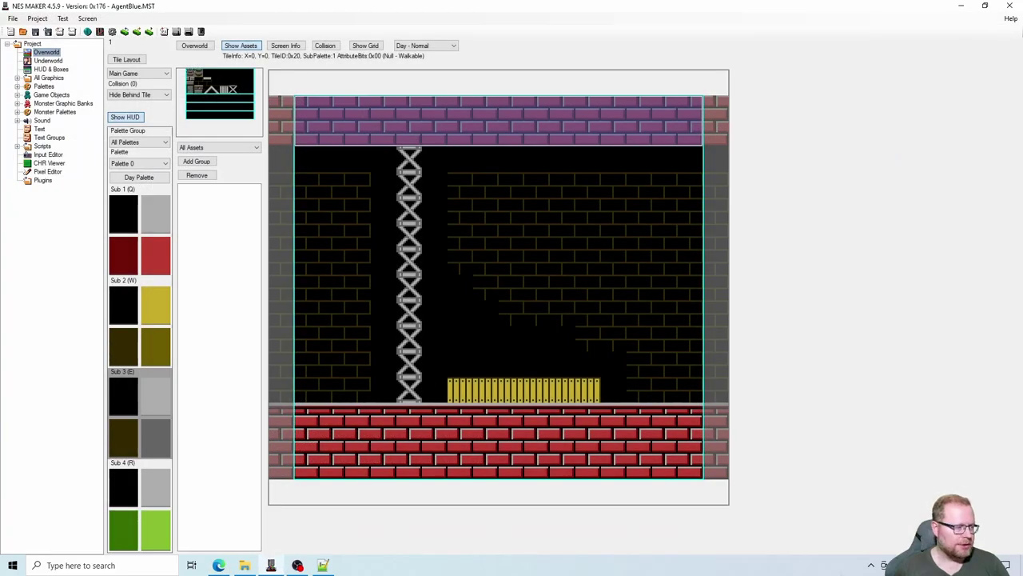
# - Bring up the "[4.5.6] Simple Pause for Metroidvania Module" thread in a maximized browser window and examine its title and first post
pyautogui.click(218, 565)
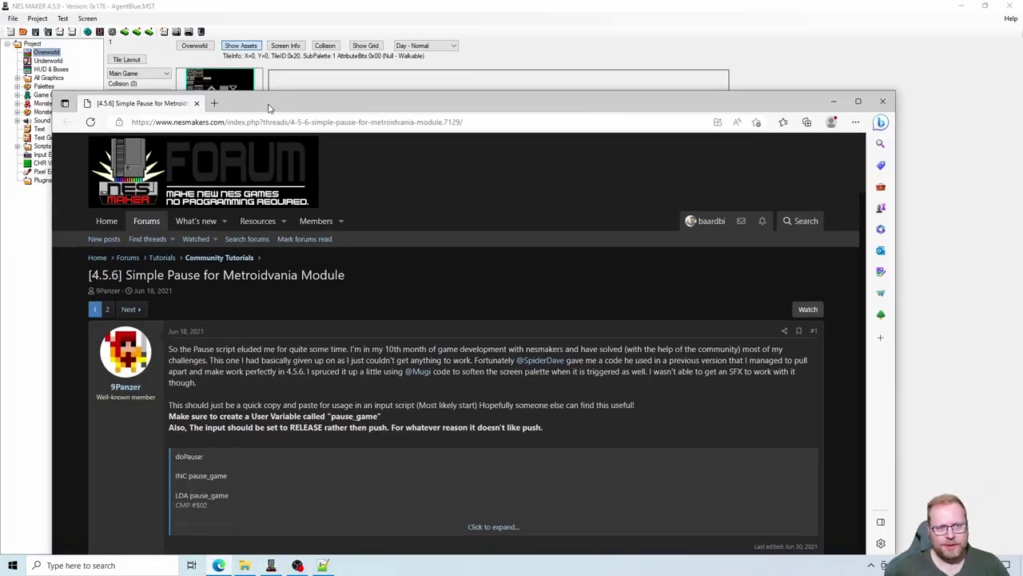
pyautogui.doubleClick(269, 104)
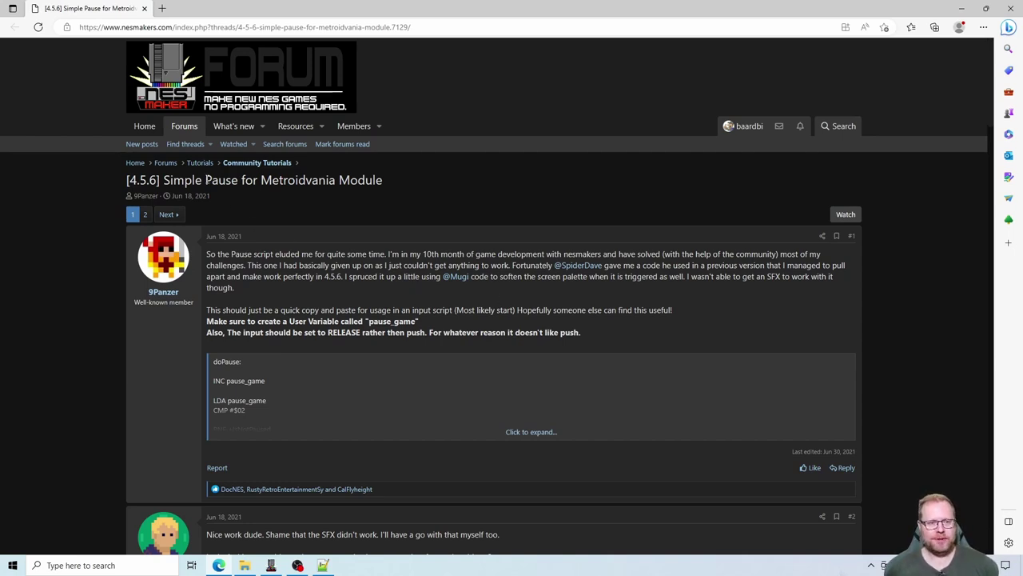
pyautogui.moveTo(206, 178); pyautogui.dragTo(335, 181)
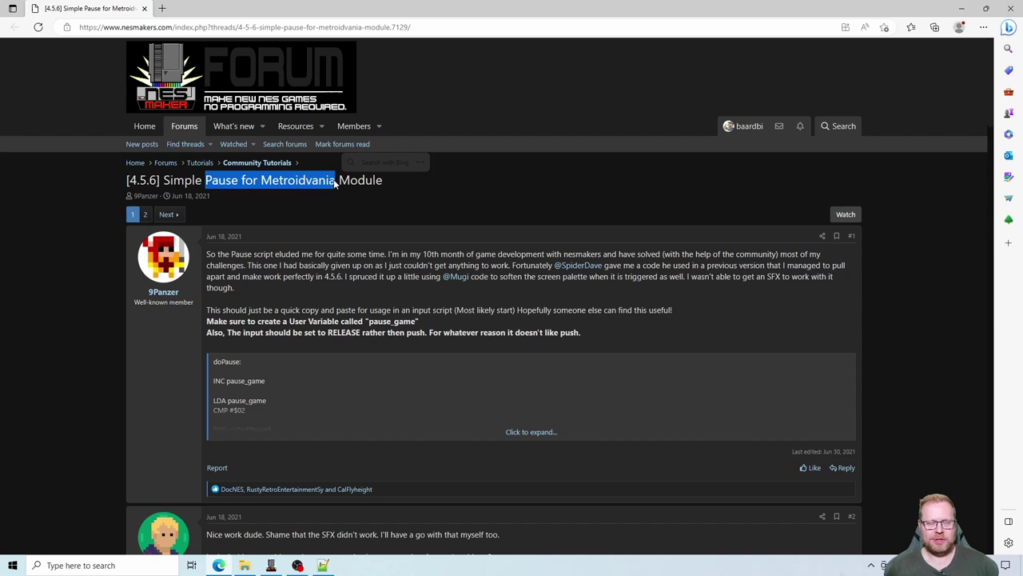
pyautogui.click(439, 230)
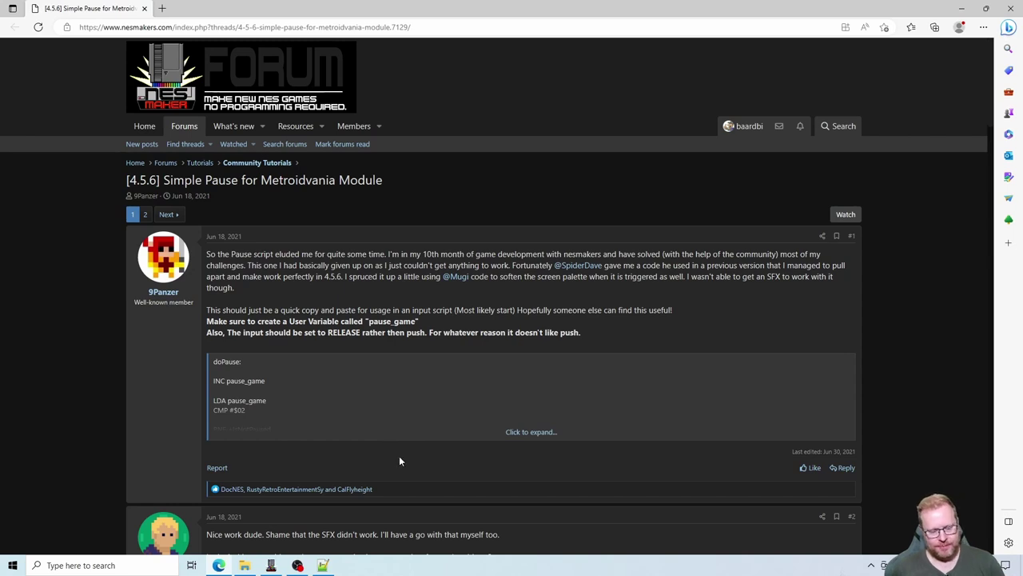
# - Switch to File Explorer and create a new text document in the Inputs folder of MOD_MetroidVania
pyautogui.click(245, 566)
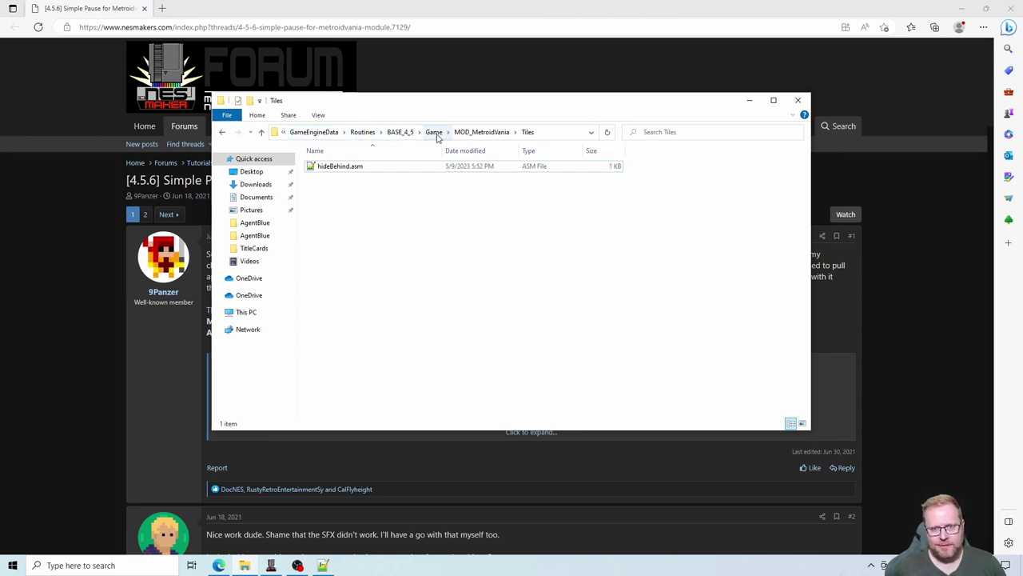
pyautogui.click(478, 133)
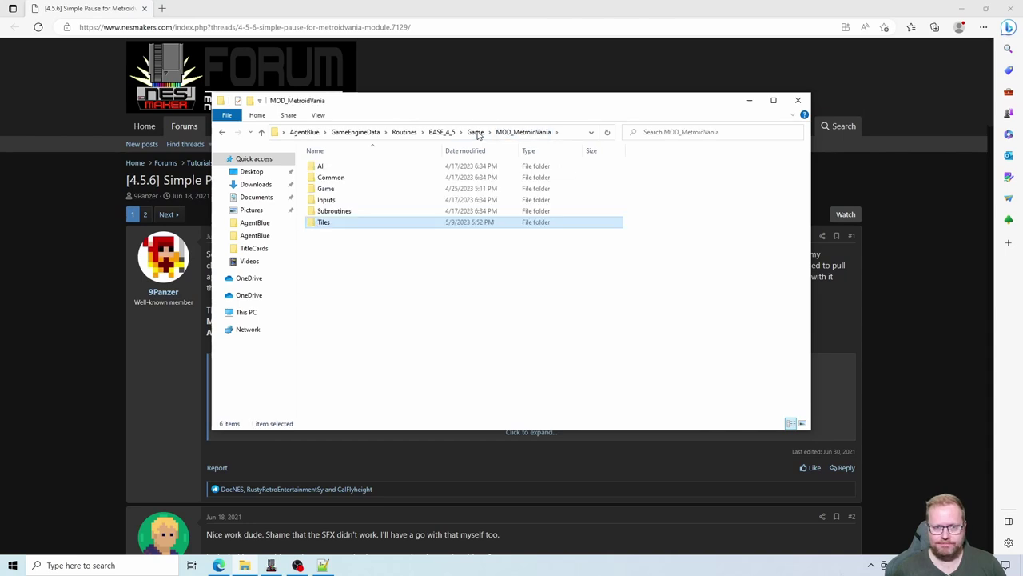
pyautogui.doubleClick(338, 200)
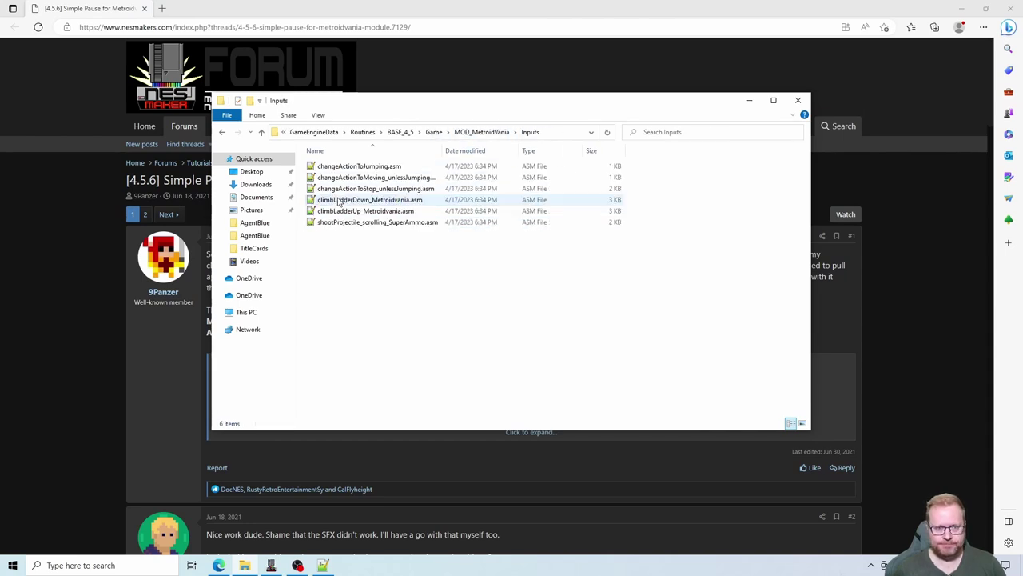
pyautogui.rightClick(368, 283)
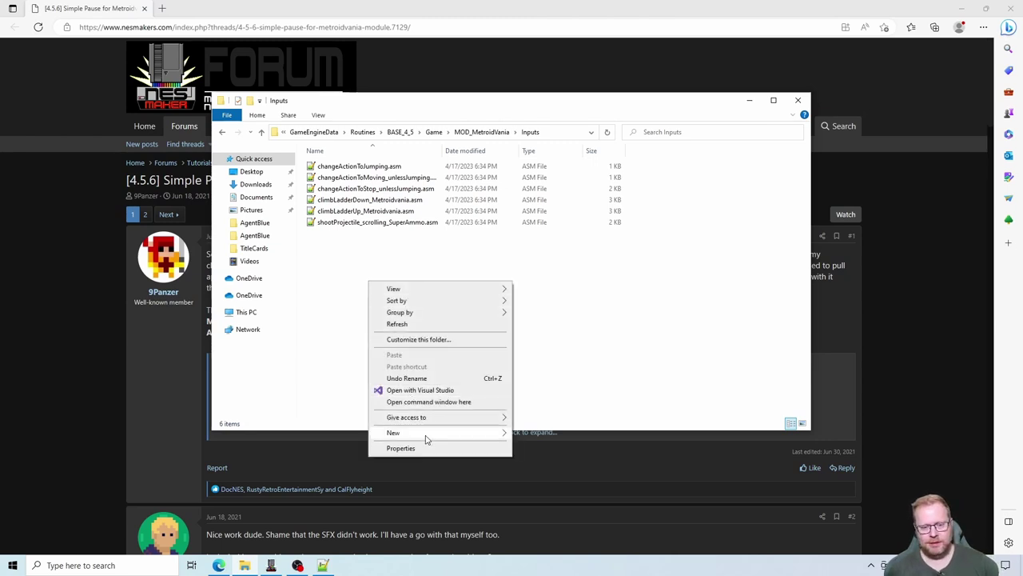
pyautogui.moveTo(424, 434)
pyautogui.click(559, 543)
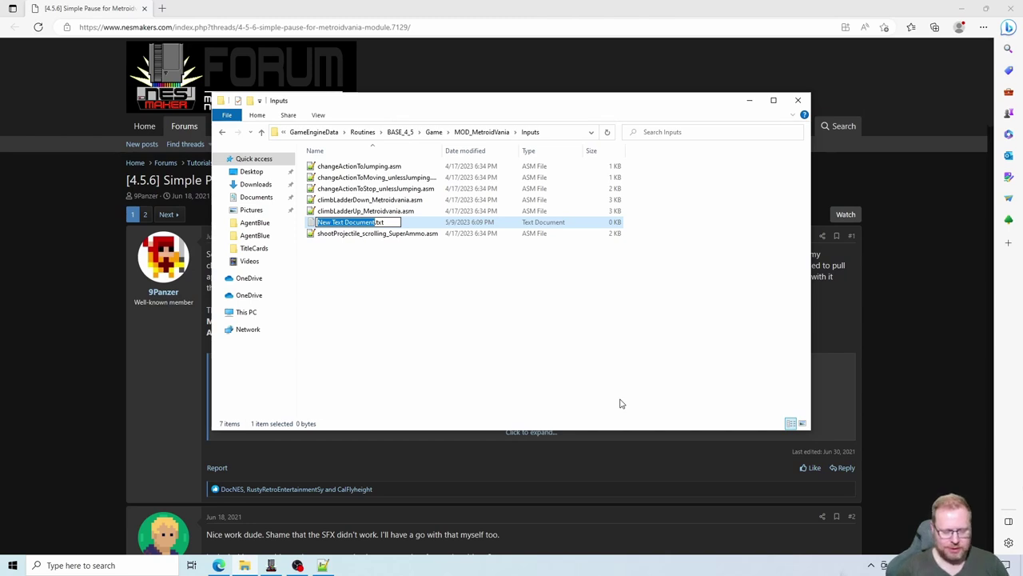
# - Name the new file pause.asm, replacing the txt extension, and accept the extension change
pyautogui.write('pause')
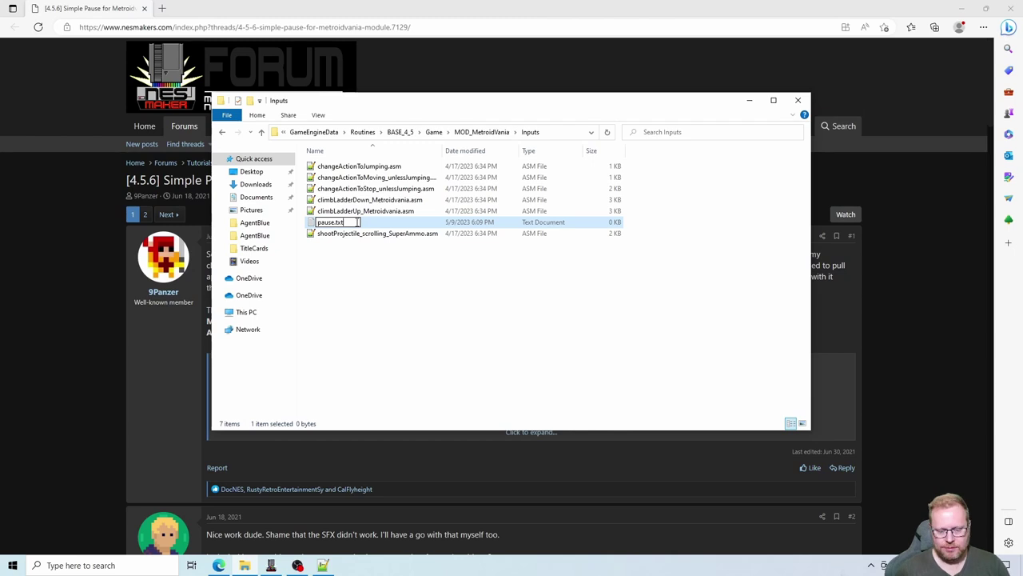
pyautogui.click(358, 222)
pyautogui.press('BackSpace')
pyautogui.press('BackSpace')
pyautogui.press('BackSpace')
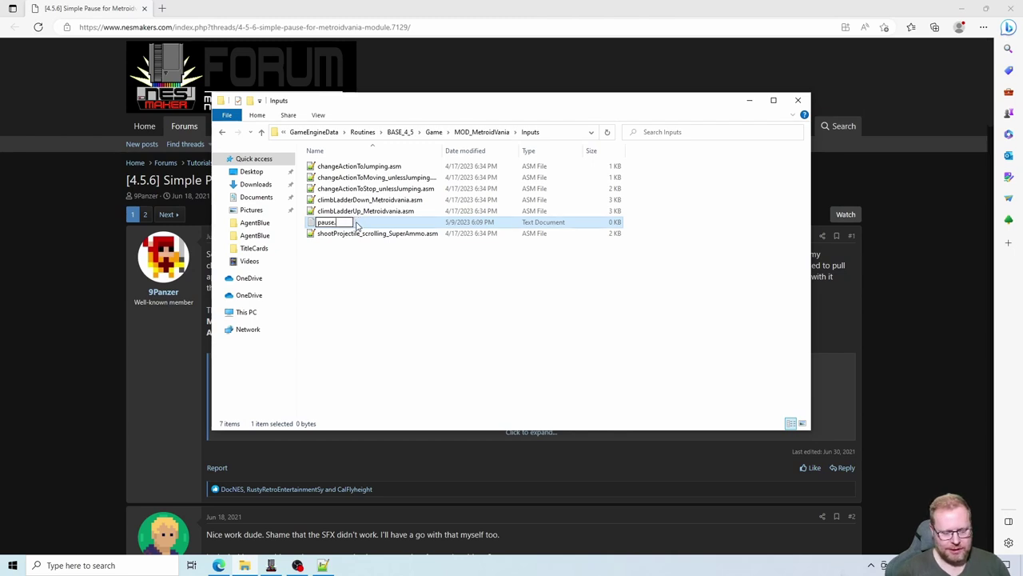
pyautogui.write('asm')
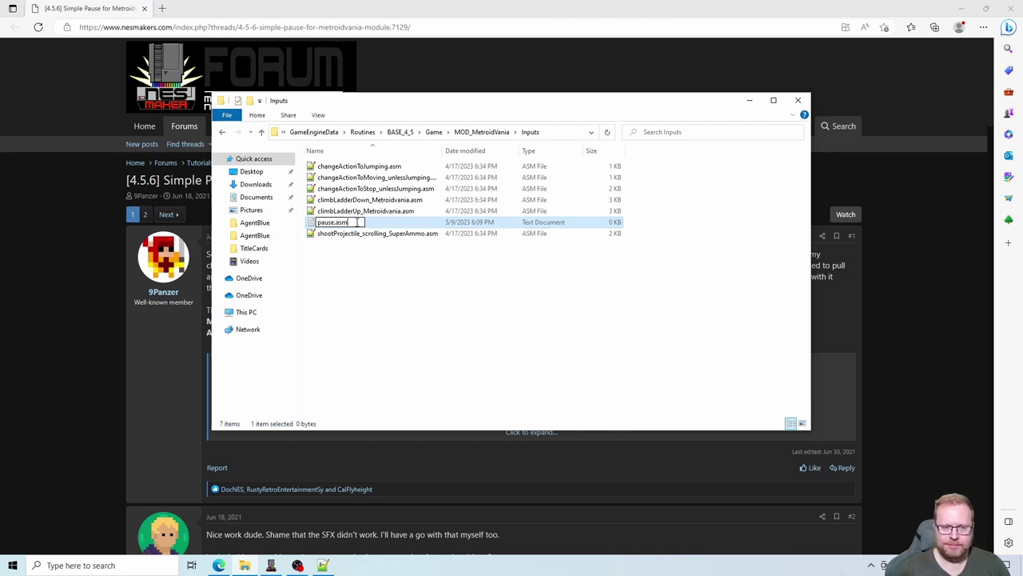
pyautogui.press('Return')
pyautogui.press('Return')
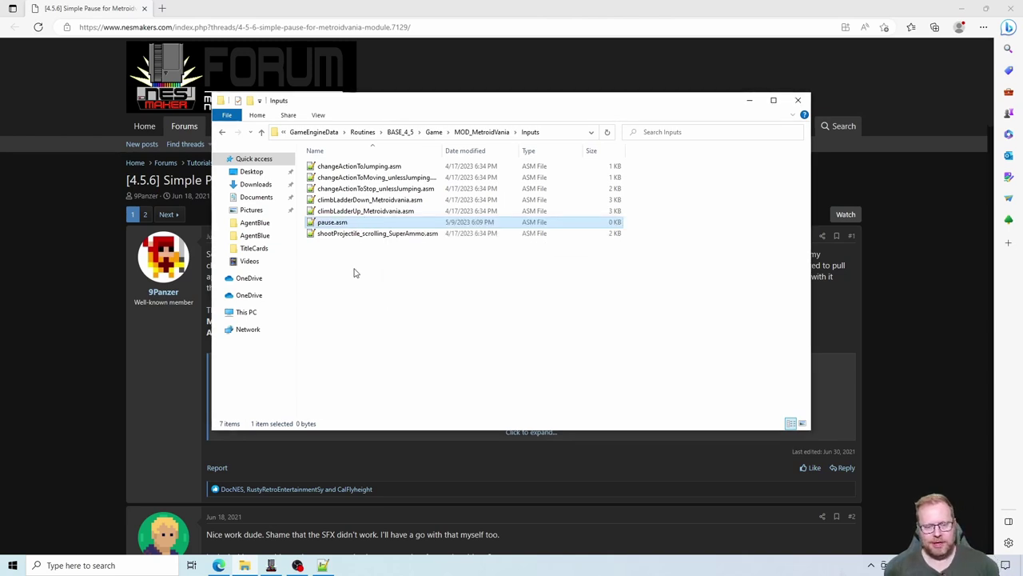
# - Open pause.asm in Notepad++ and add the comment ";;;; Pause input script" followed by a blank line
pyautogui.doubleClick(333, 223)
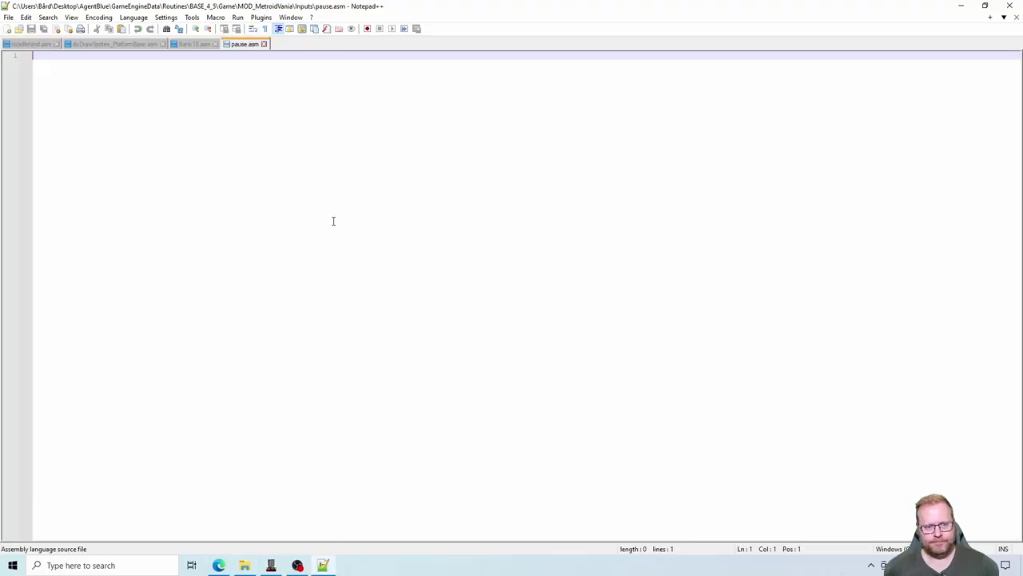
pyautogui.write(';;;')
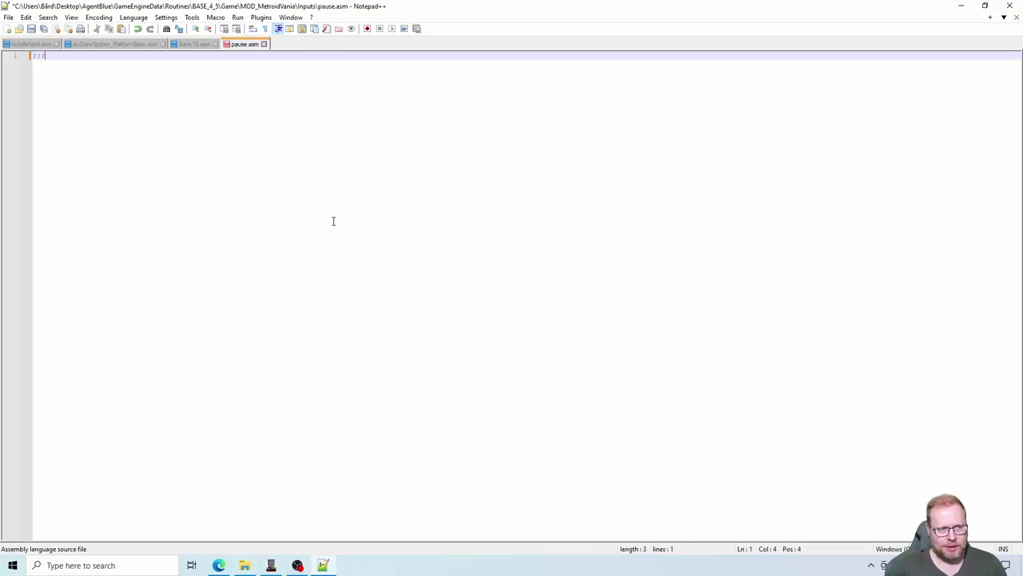
pyautogui.write(';; Pause i')
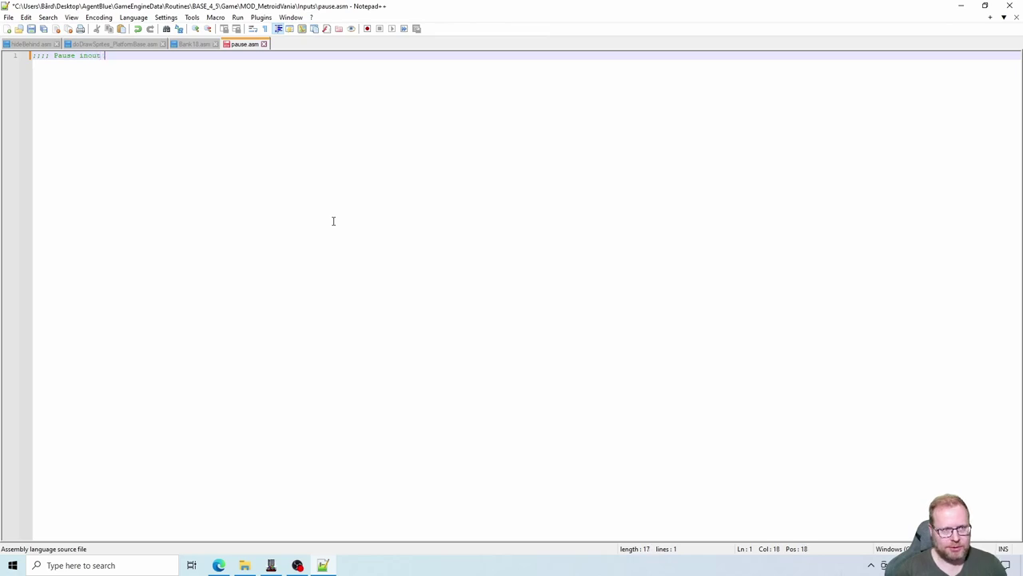
pyautogui.write('nput script')
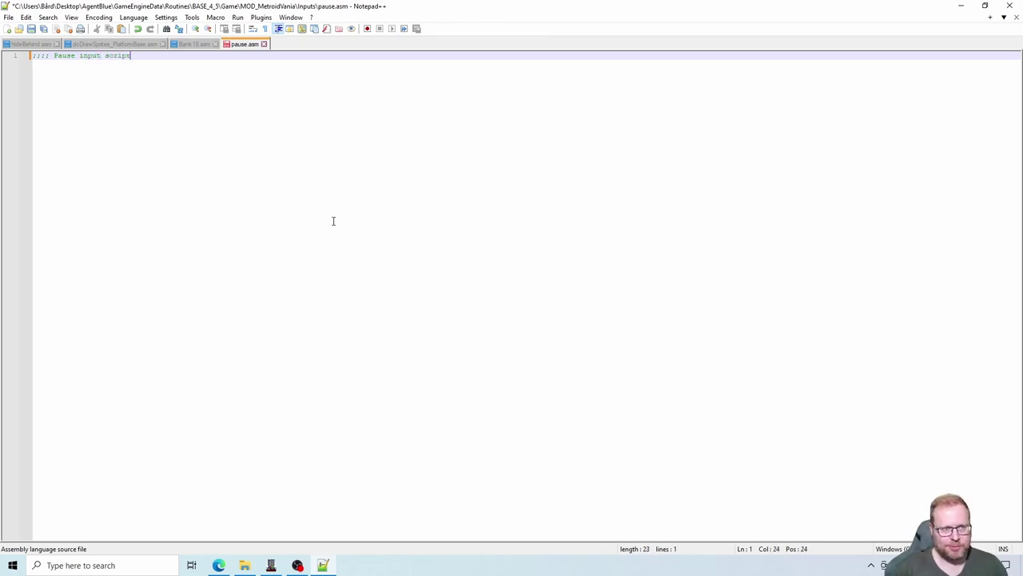
pyautogui.press('Return')
pyautogui.press('Return')
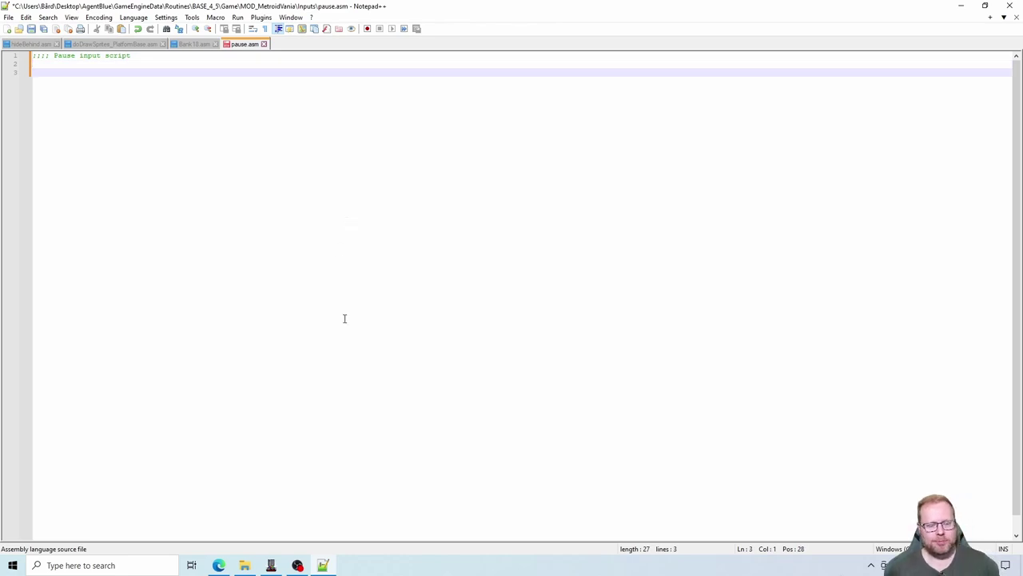
# - Switch to the browser, expand the quoted code in the thread's first post, and copy it from doPause: through the final RTS
pyautogui.click(219, 565)
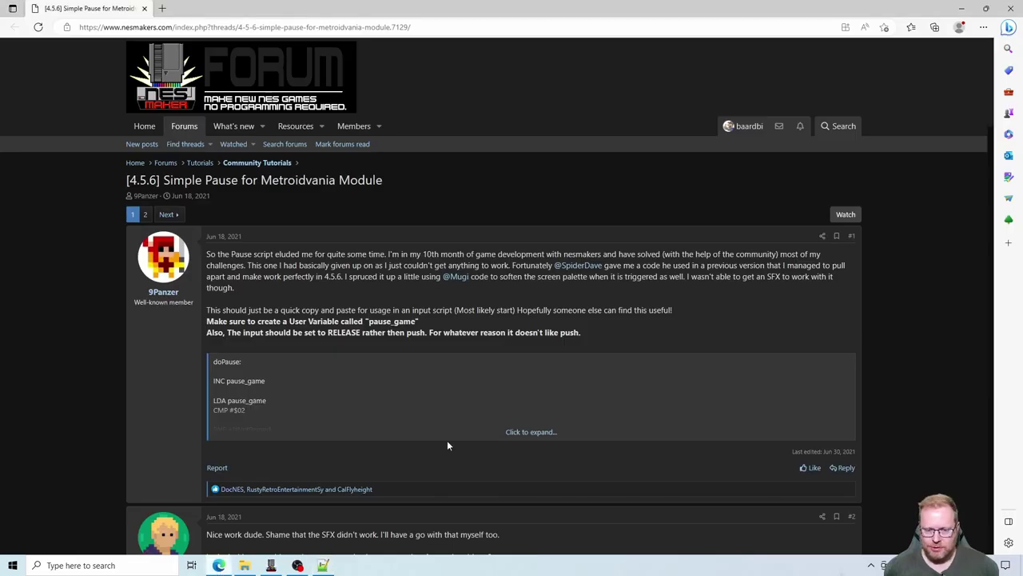
pyautogui.click(519, 432)
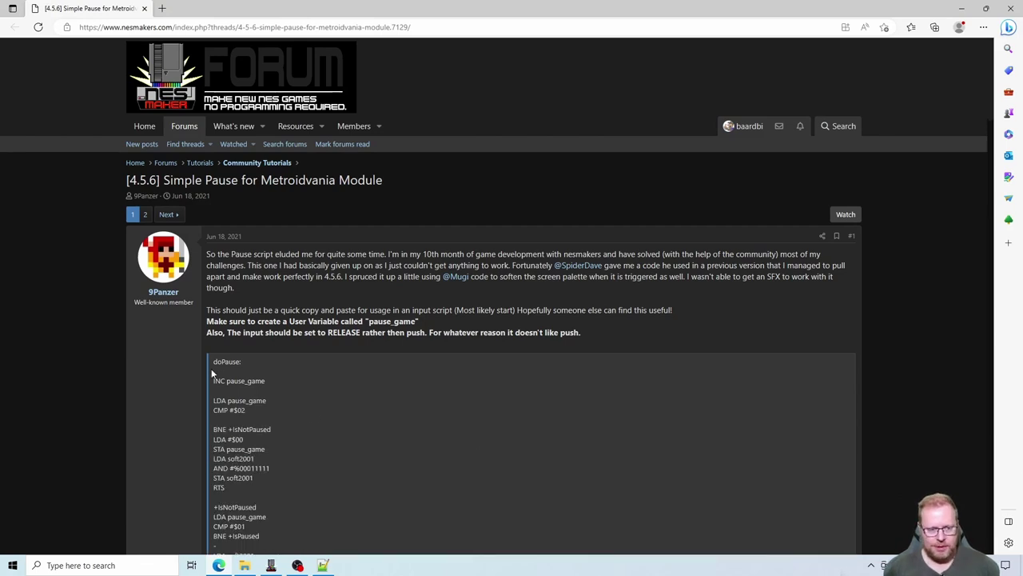
pyautogui.moveTo(213, 358); pyautogui.dragTo(256, 322)
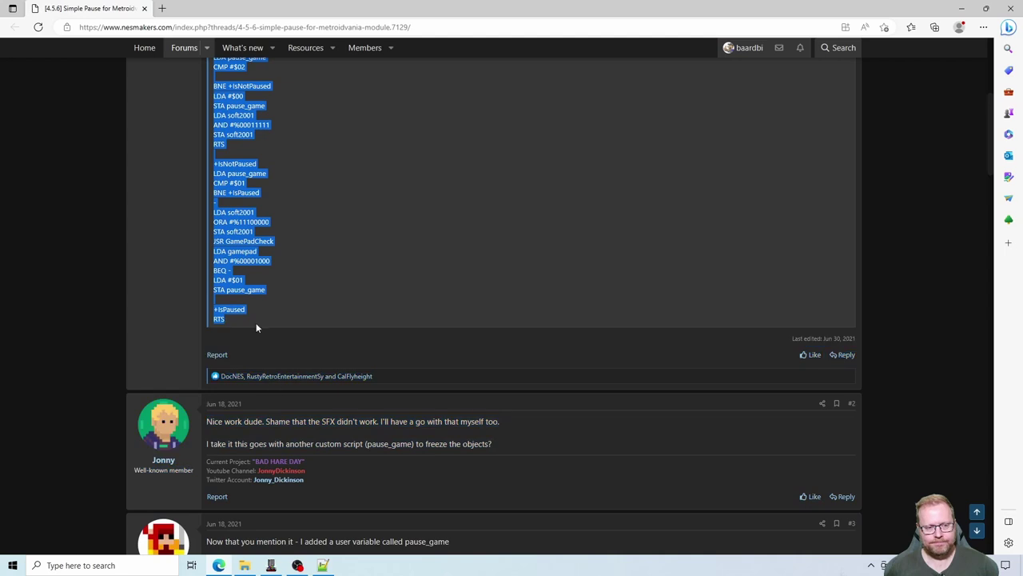
pyautogui.rightClick(234, 232)
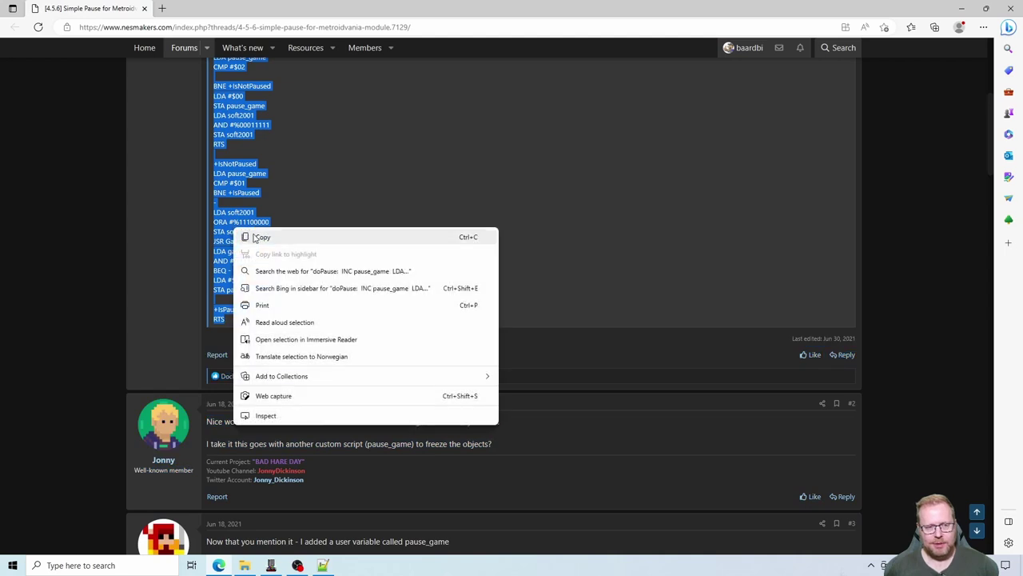
pyautogui.click(261, 238)
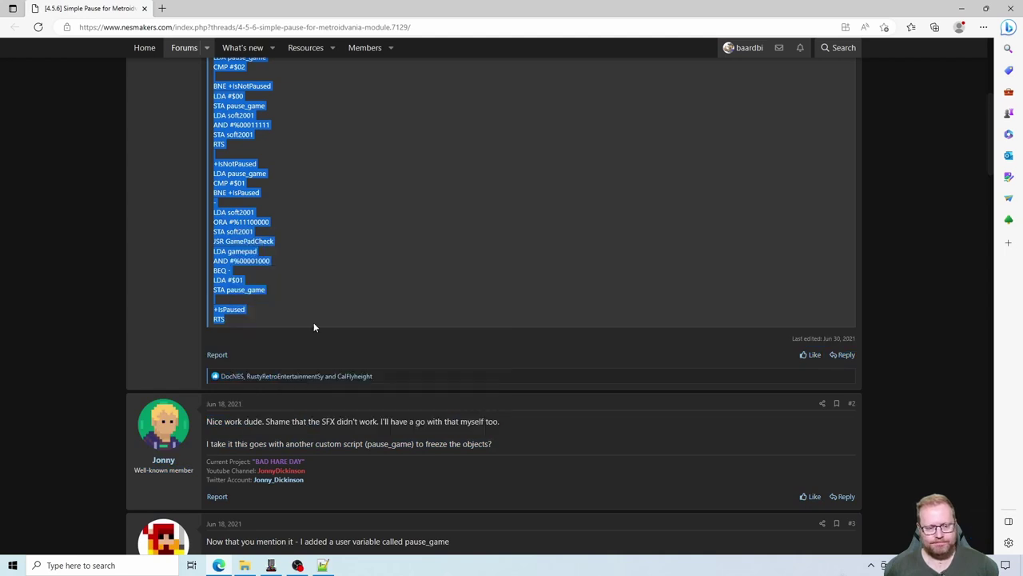
# - Switch to Notepad++, paste the copied pause code below the comment in pause.asm, and save the file
pyautogui.click(323, 565)
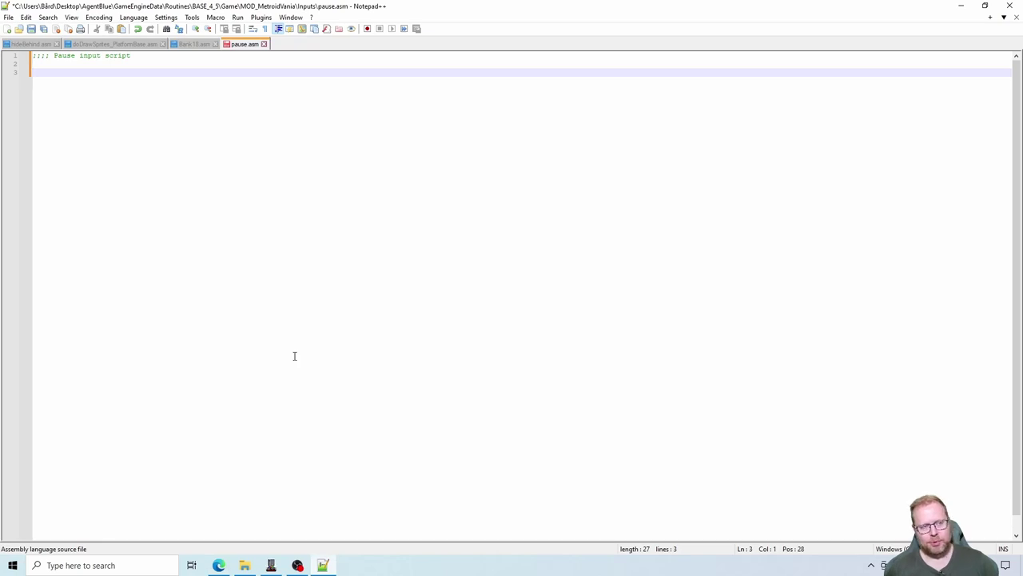
pyautogui.hotkey('ctrl', 'v')
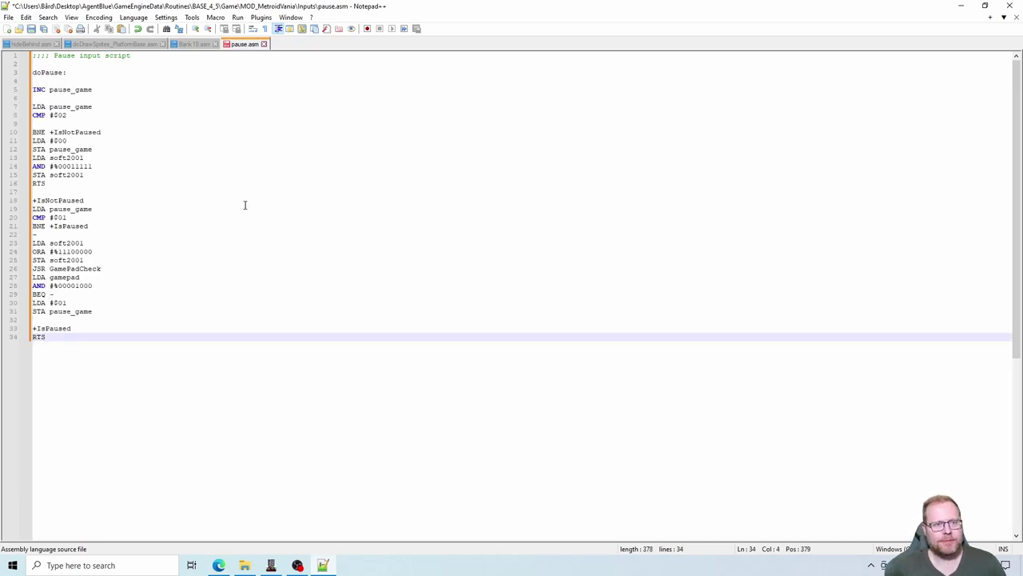
pyautogui.click(32, 29)
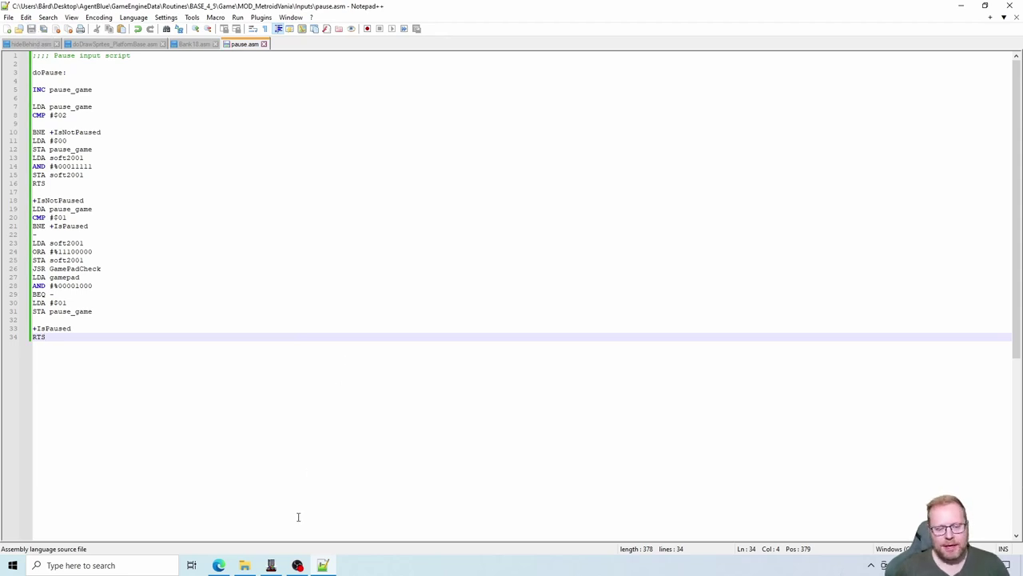
# - Switch to NES MAKER and add pause.asm from BASE_4_5\Game\MOD_MetroidVania\Inputs to the project's input scripts
pyautogui.click(271, 566)
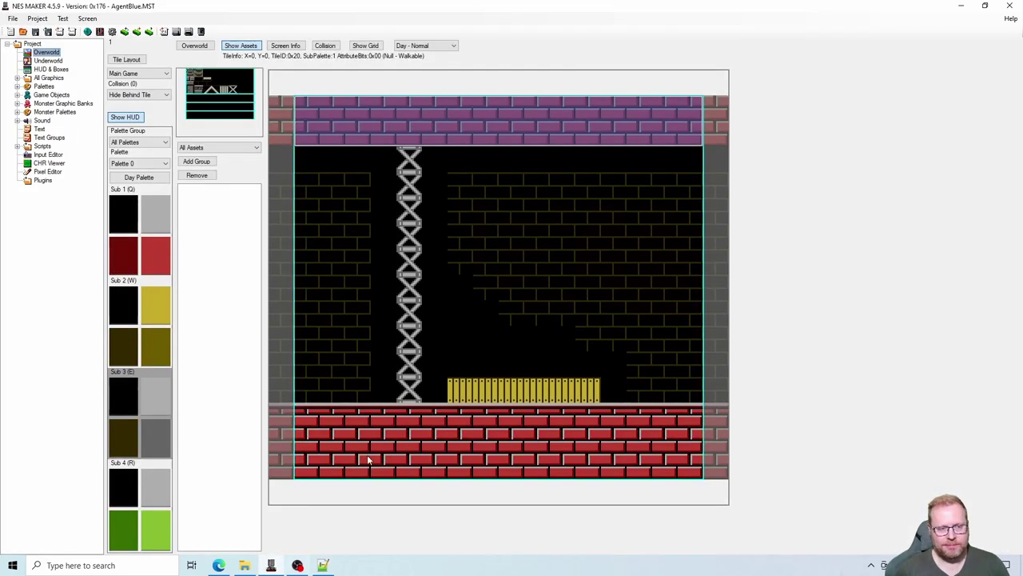
pyautogui.click(38, 148)
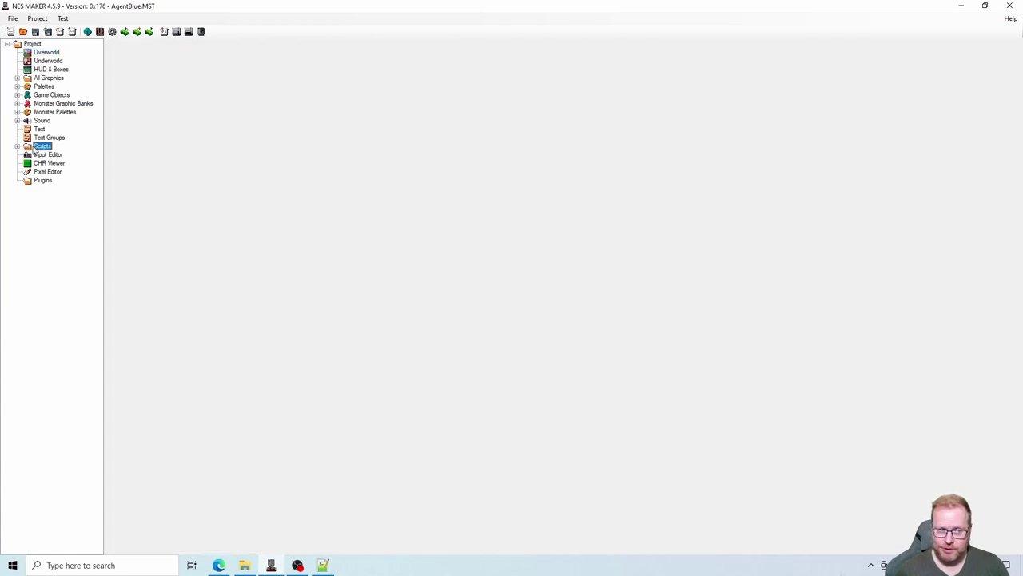
pyautogui.click(18, 146)
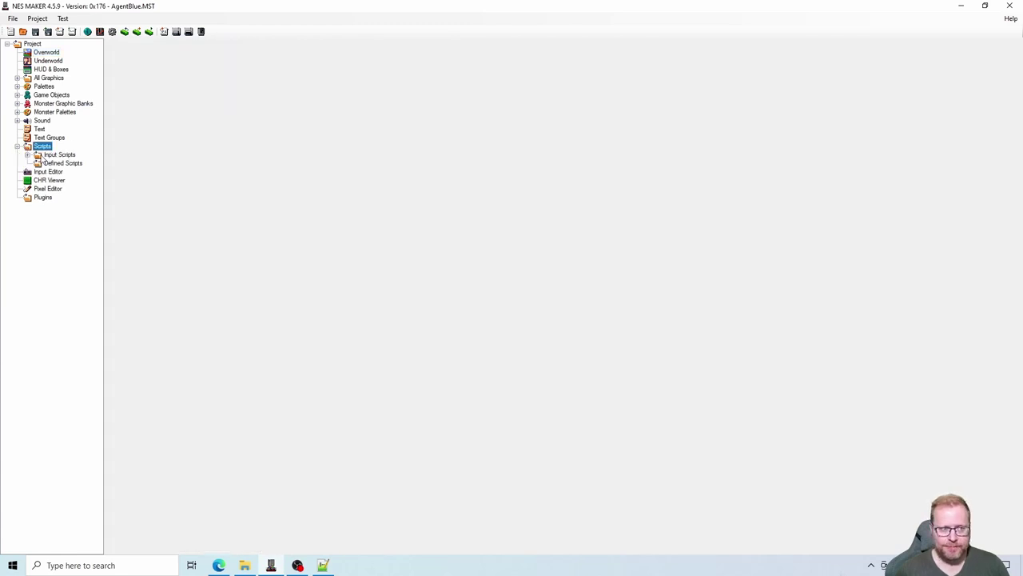
pyautogui.click(56, 155)
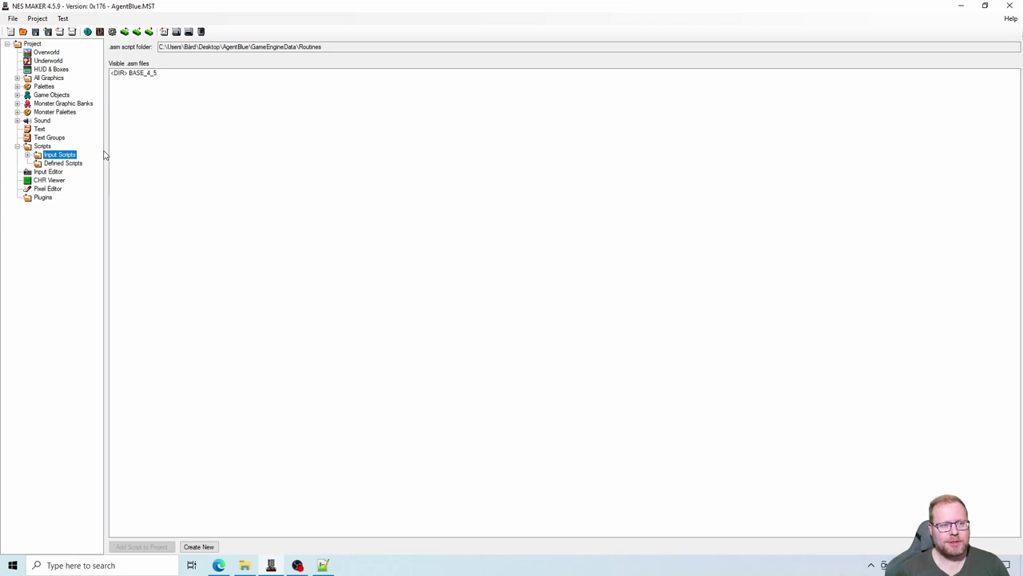
pyautogui.doubleClick(153, 75)
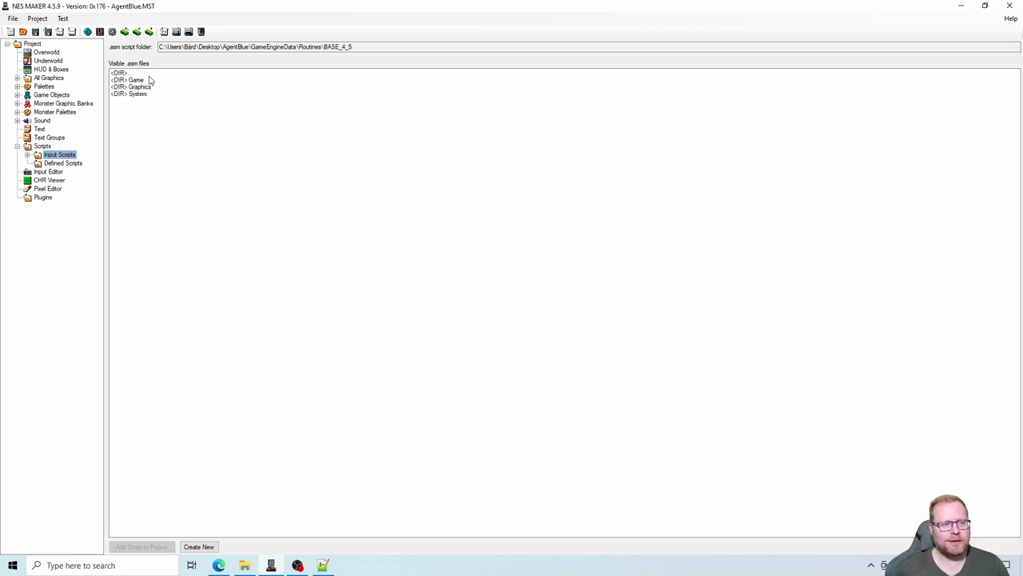
pyautogui.doubleClick(141, 80)
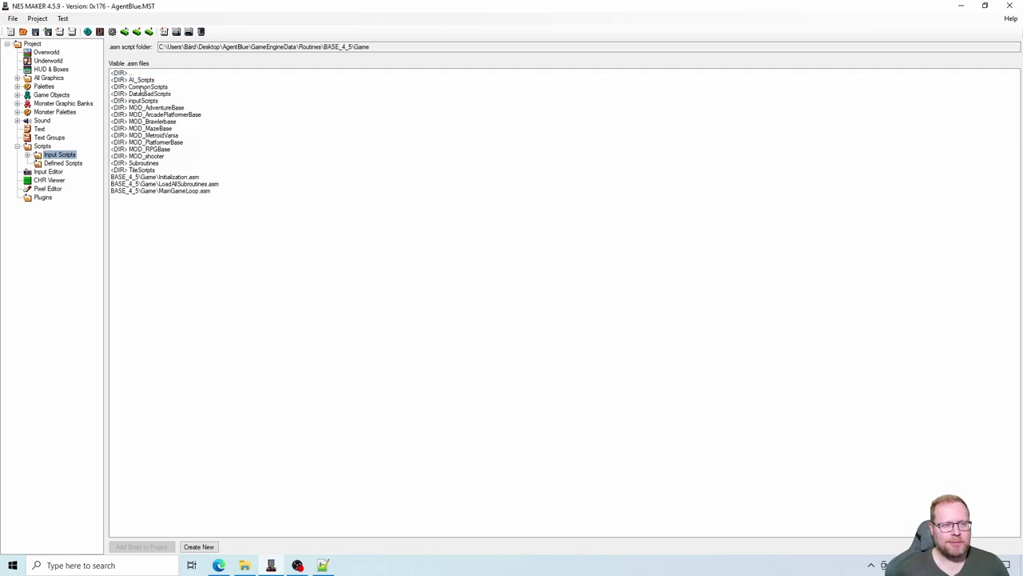
pyautogui.doubleClick(173, 136)
pyautogui.doubleClick(142, 100)
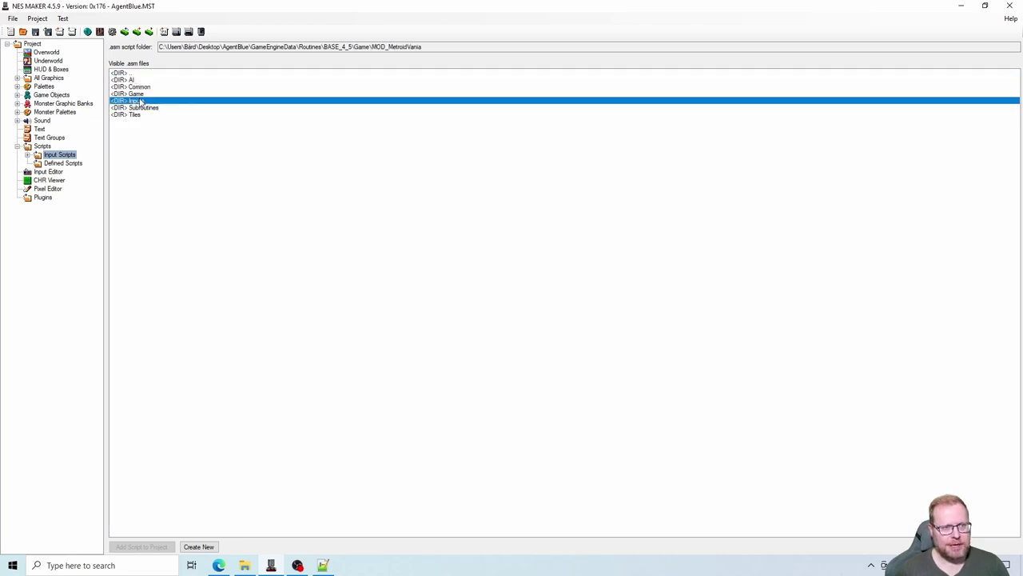
pyautogui.click(235, 95)
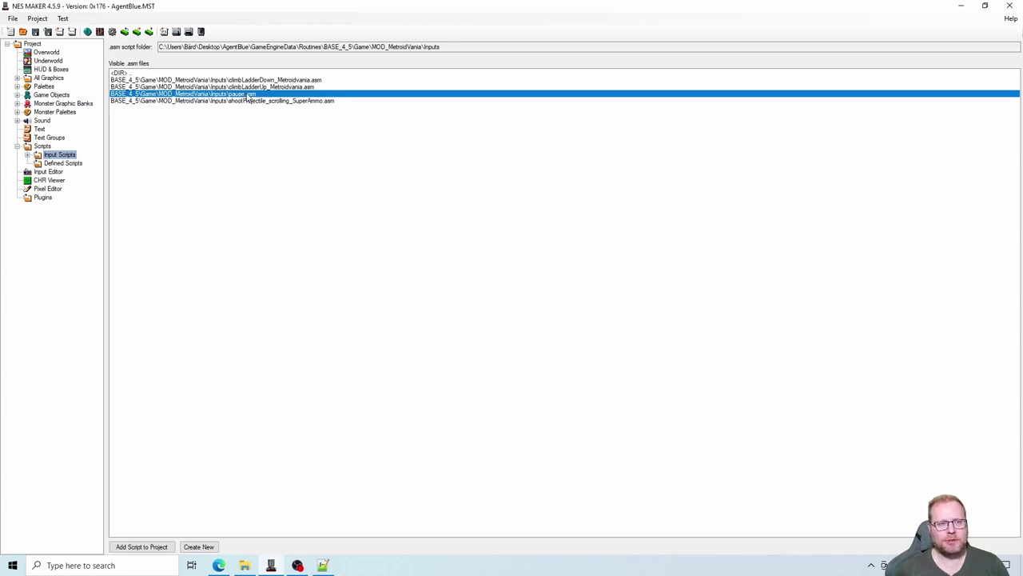
pyautogui.doubleClick(248, 96)
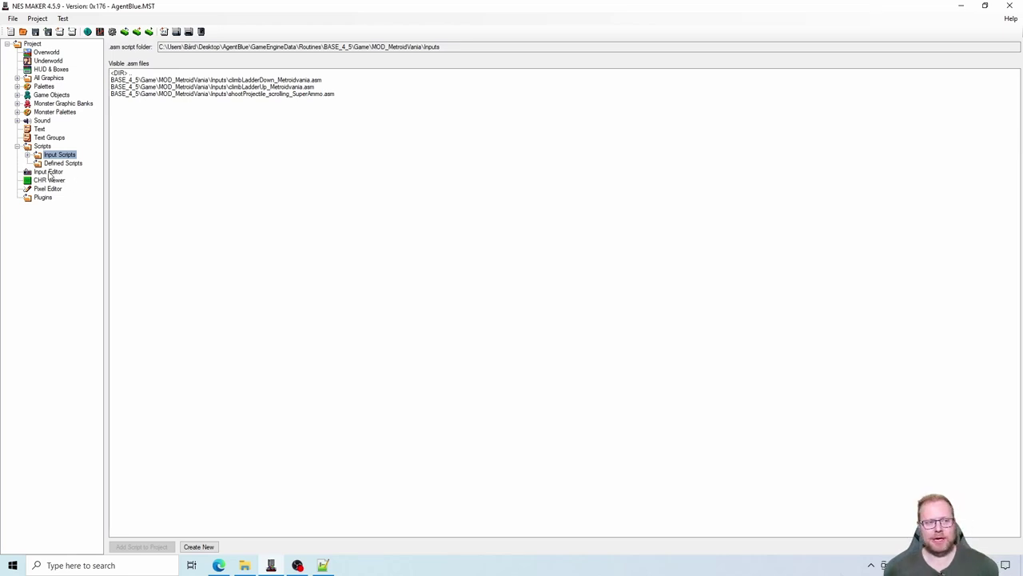
# - Open the Input Editor, set the game state to Main Game, and select the controller's Start button
pyautogui.click(49, 173)
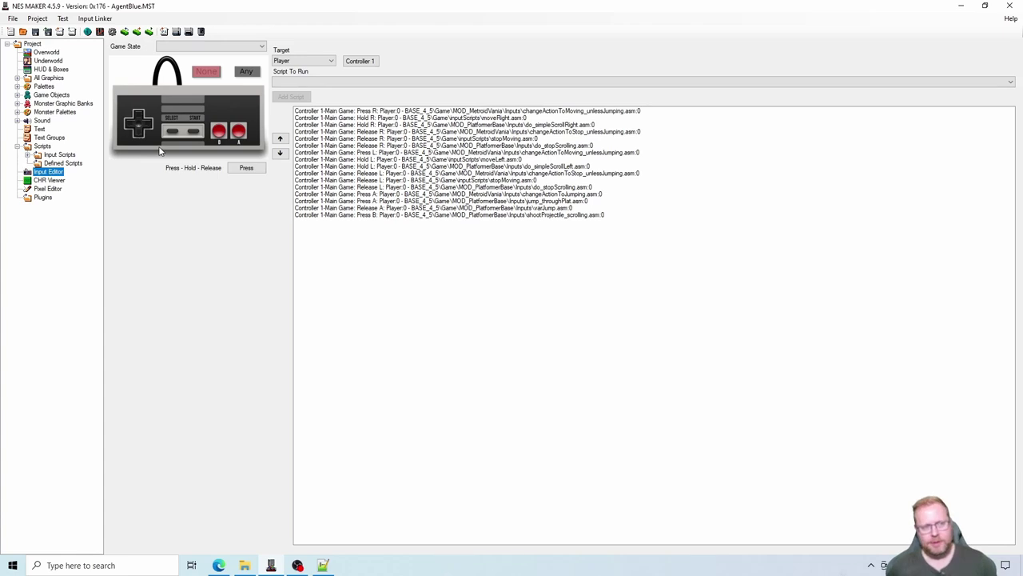
pyautogui.click(250, 48)
pyautogui.click(227, 55)
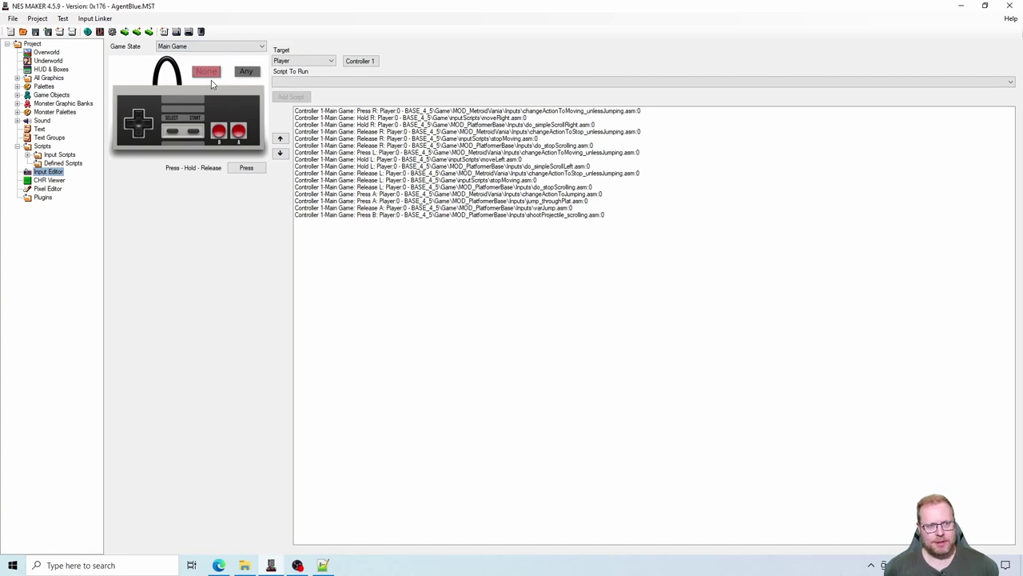
pyautogui.click(194, 133)
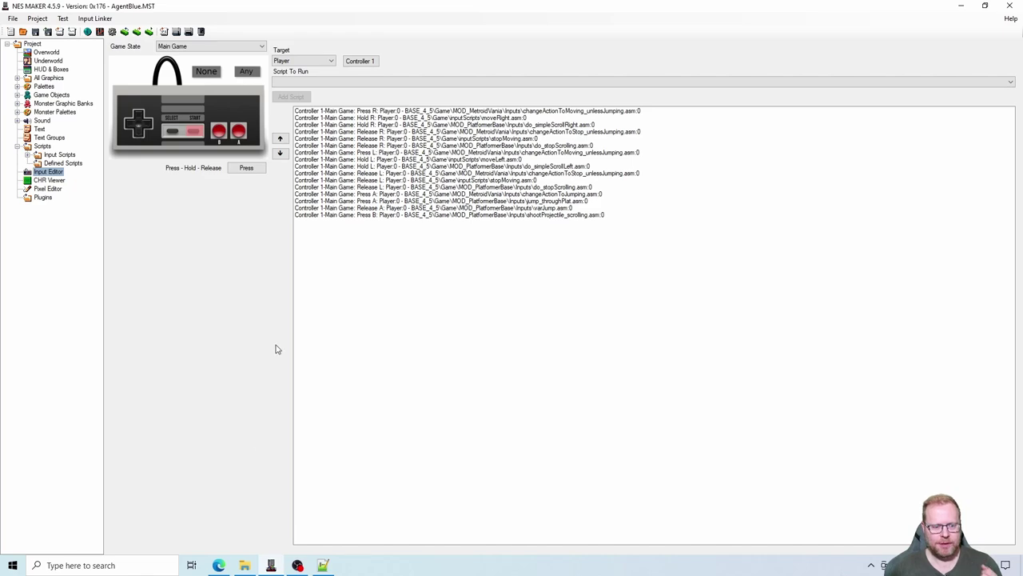
# - Switch to the browser and examine the first post's note on which input trigger the pause script needs
pyautogui.click(219, 565)
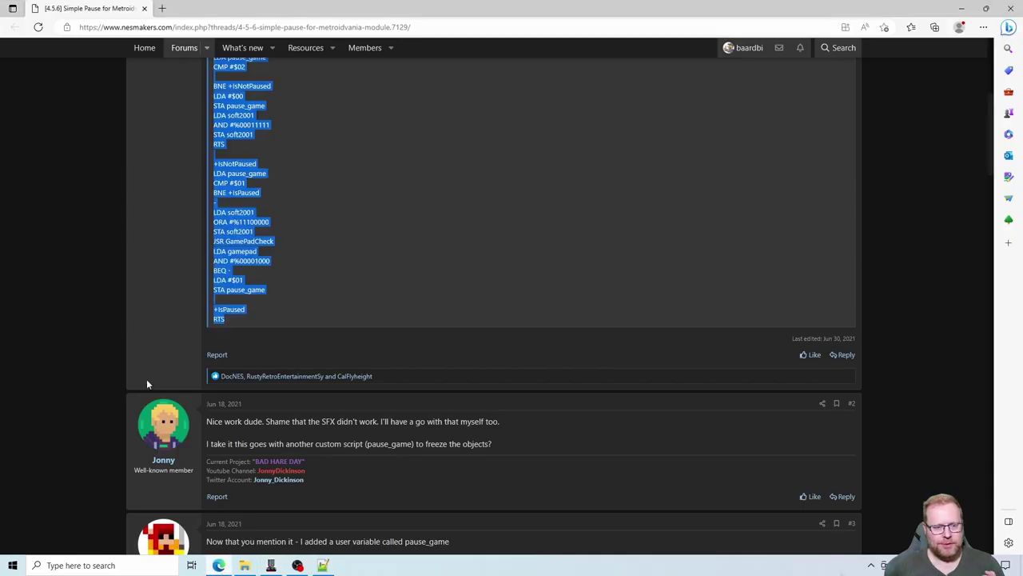
pyautogui.scroll(4, 145, 380)
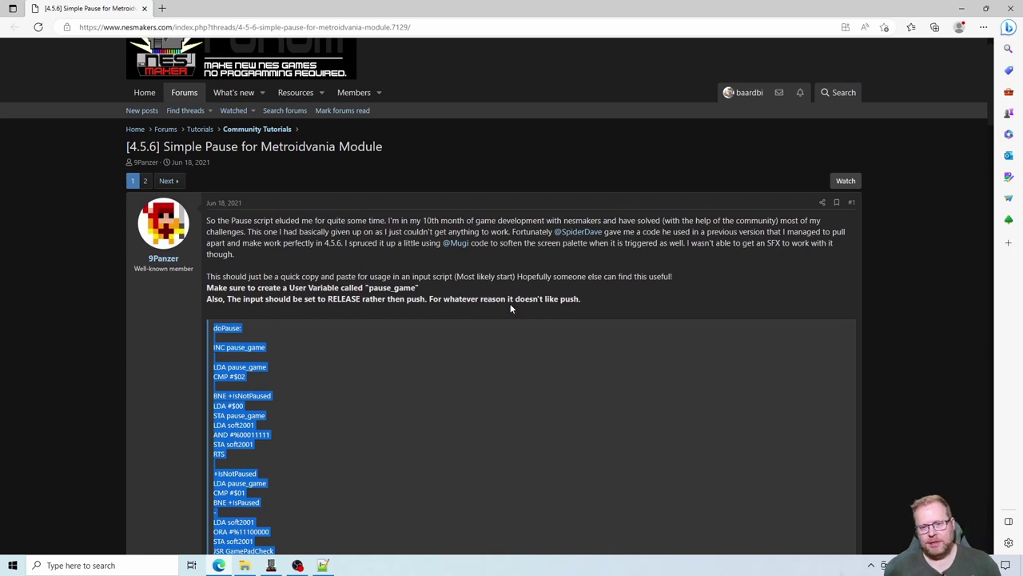
pyautogui.moveTo(429, 299); pyautogui.dragTo(603, 300)
pyautogui.click(603, 301)
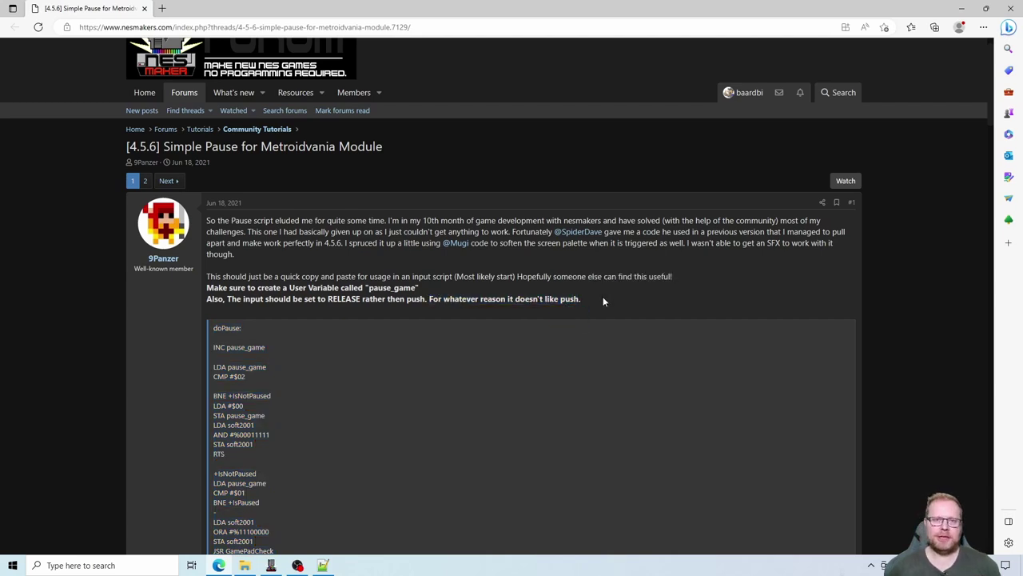
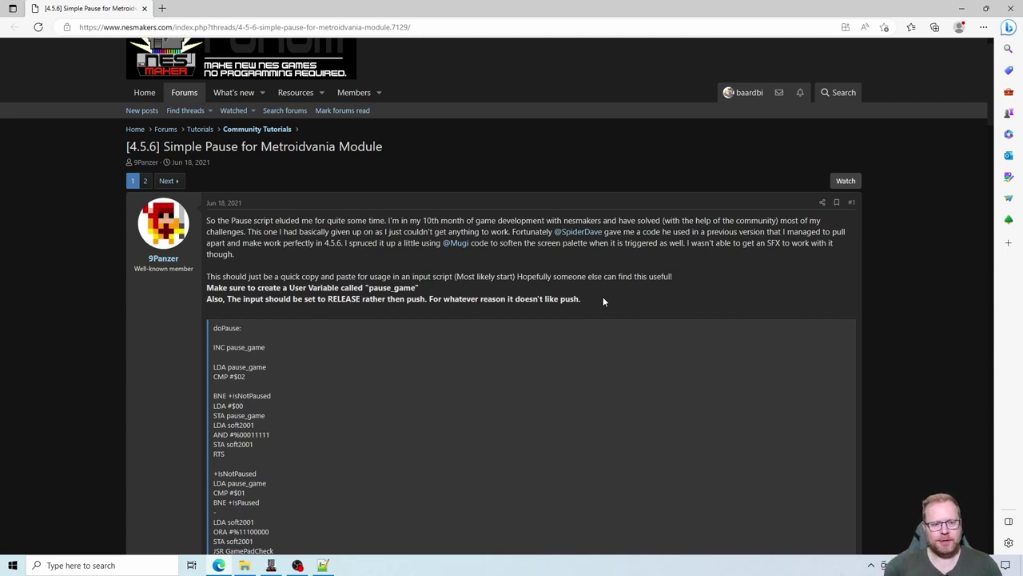
# - Return to NES MAKER, set the Start button's trigger to Release, and assign MOD_MetroidVania\Inputs\pause.asm to it
pyautogui.click(271, 565)
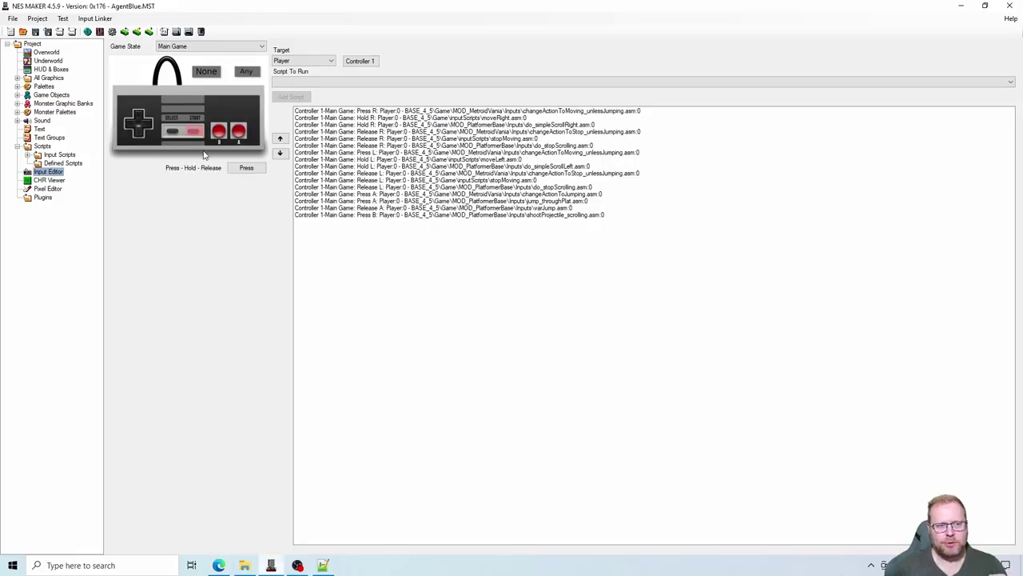
pyautogui.click(247, 170)
pyautogui.click(247, 170)
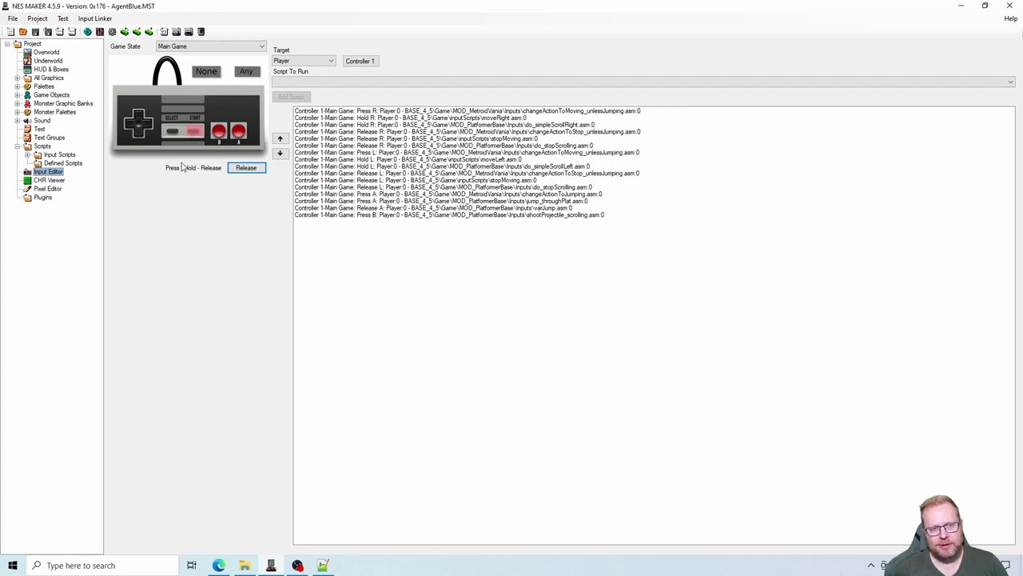
pyautogui.click(254, 174)
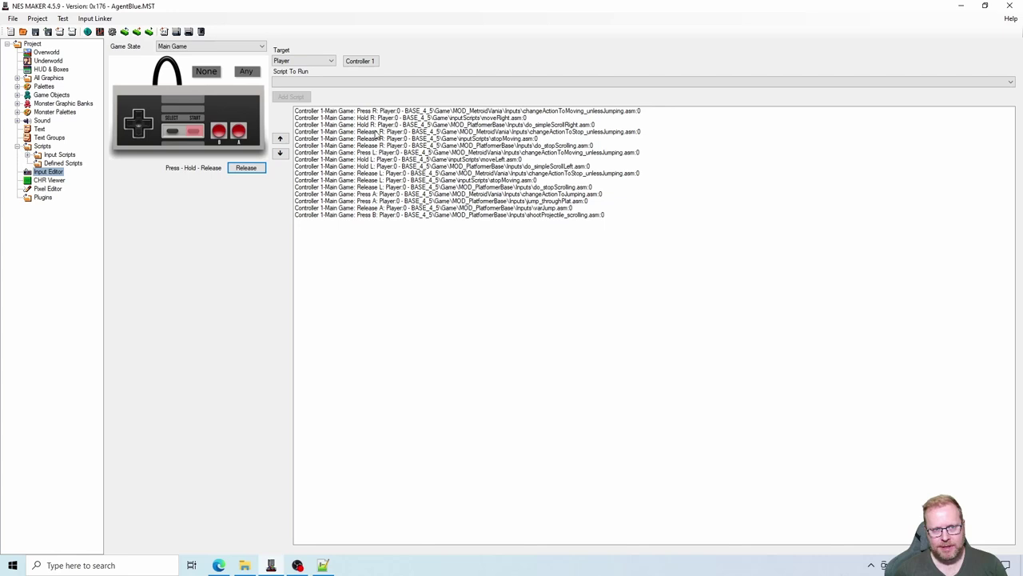
pyautogui.click(371, 83)
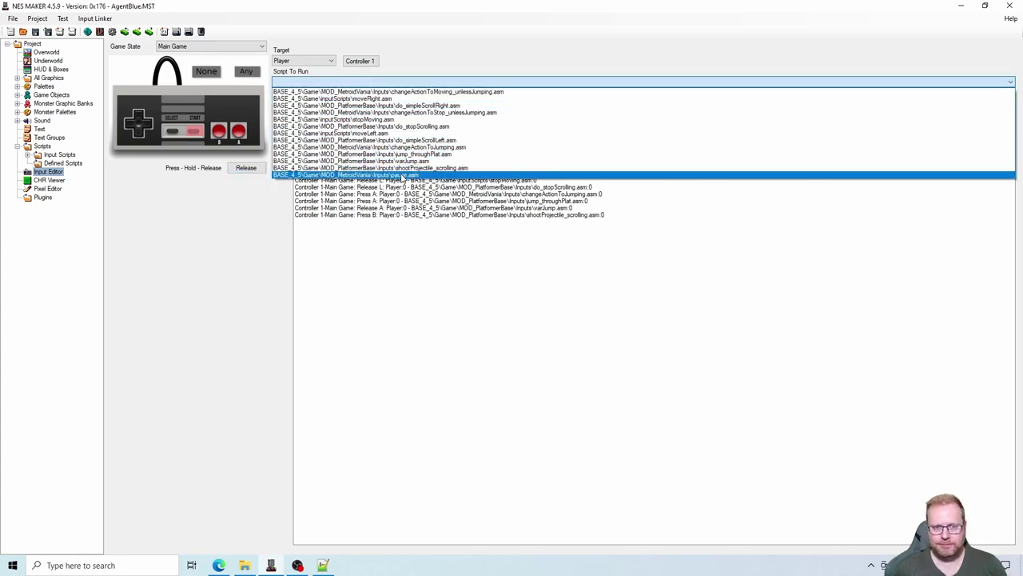
pyautogui.click(402, 175)
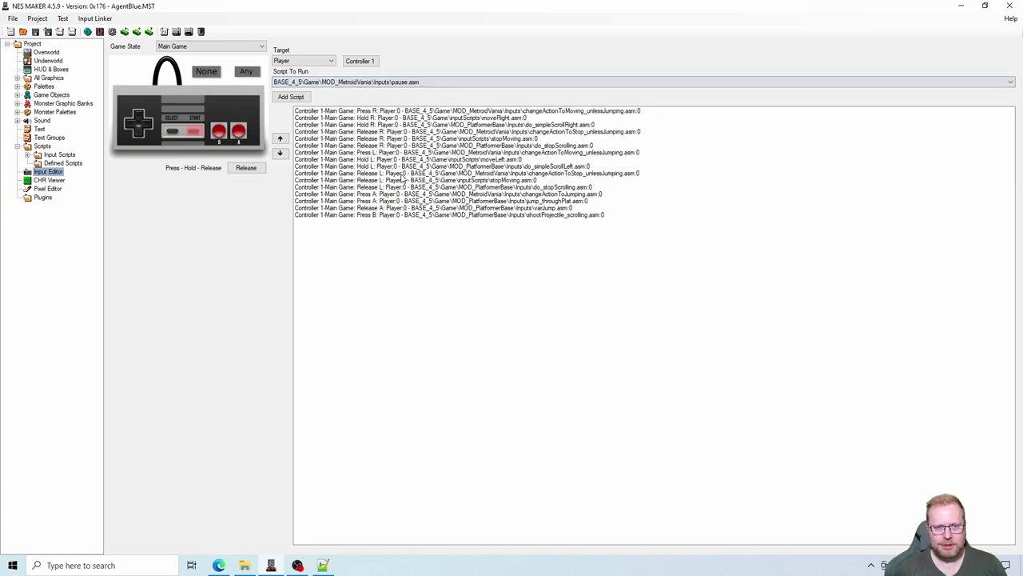
pyautogui.click(290, 98)
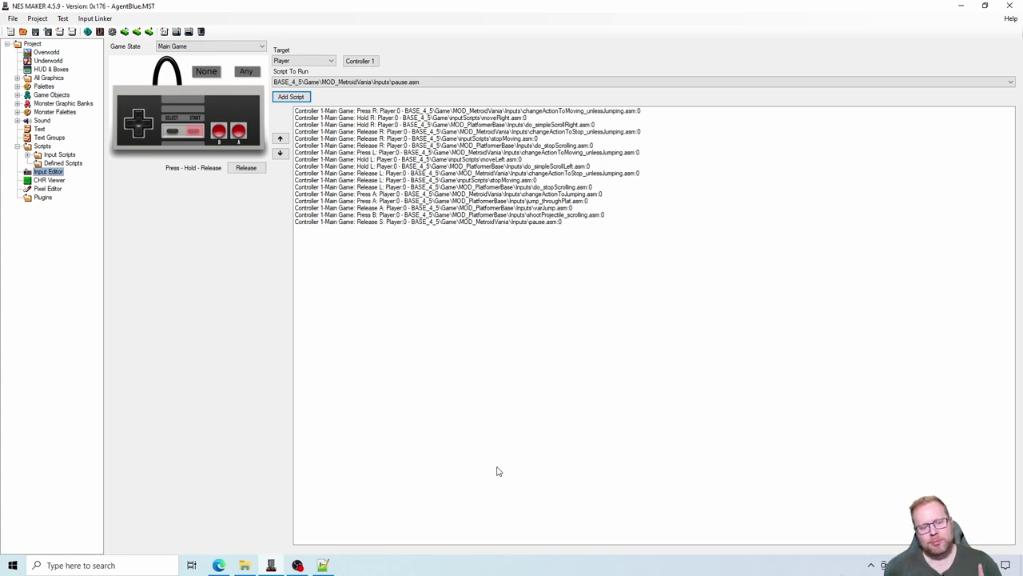
# - Copy the user variable name pause_game from the forum thread's first post and return to NES MAKER
pyautogui.click(219, 565)
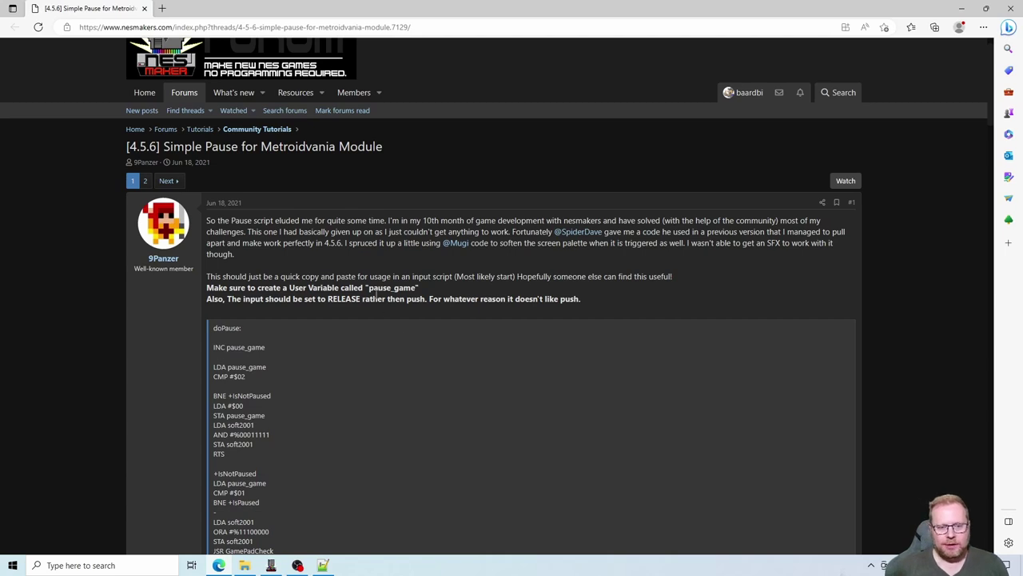
pyautogui.moveTo(369, 287); pyautogui.dragTo(417, 289)
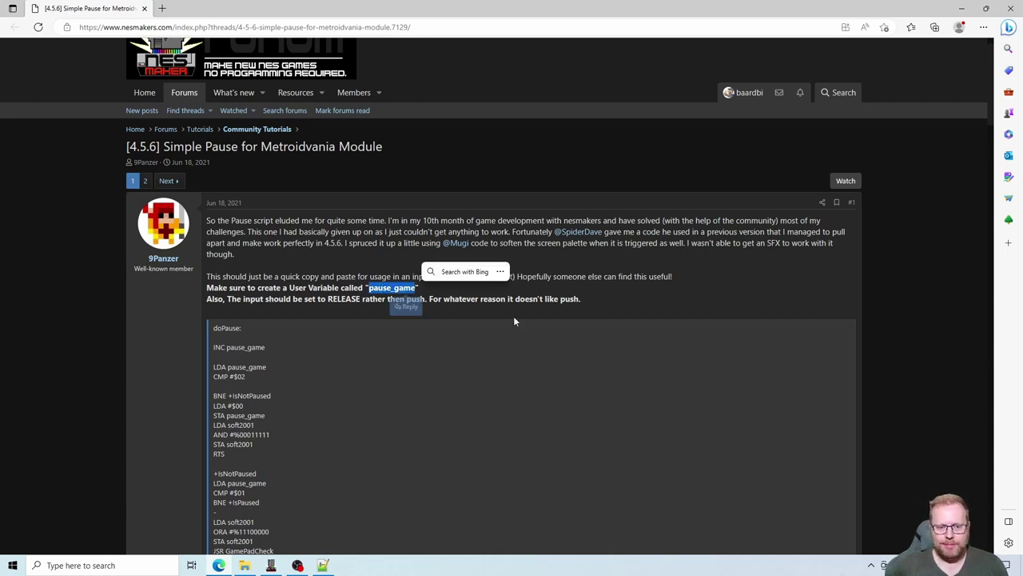
pyautogui.rightClick(393, 288)
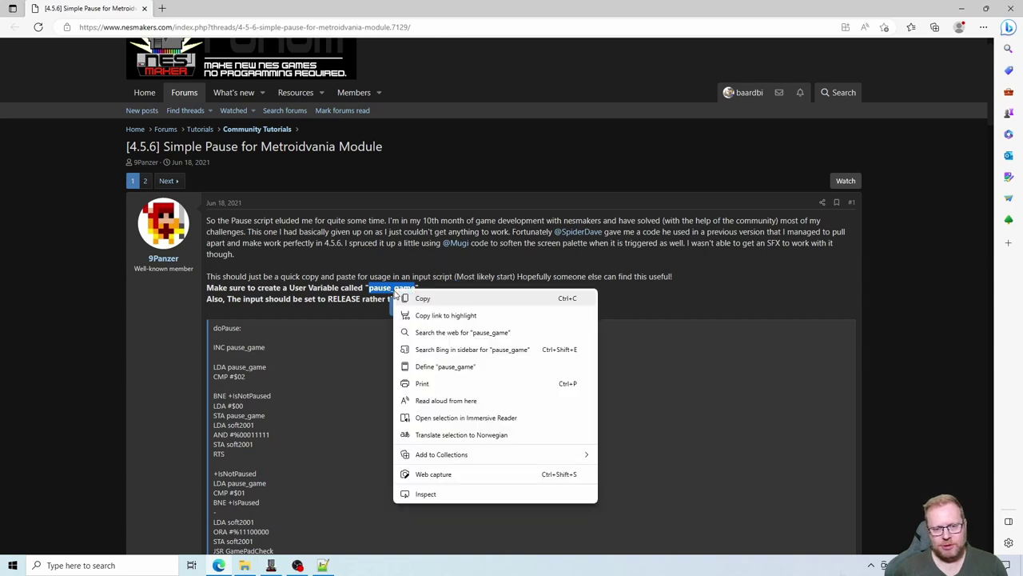
pyautogui.click(420, 299)
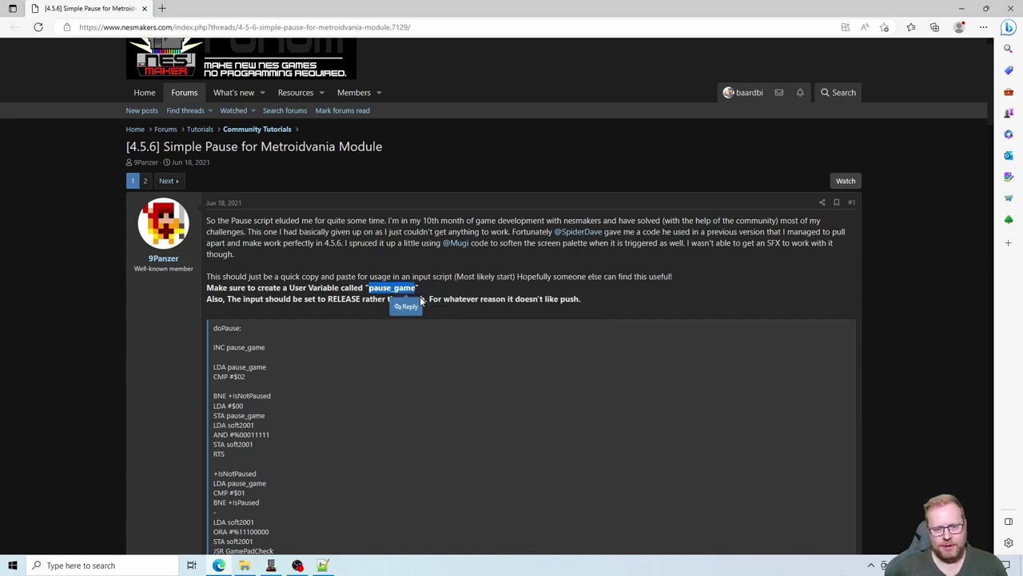
pyautogui.click(272, 566)
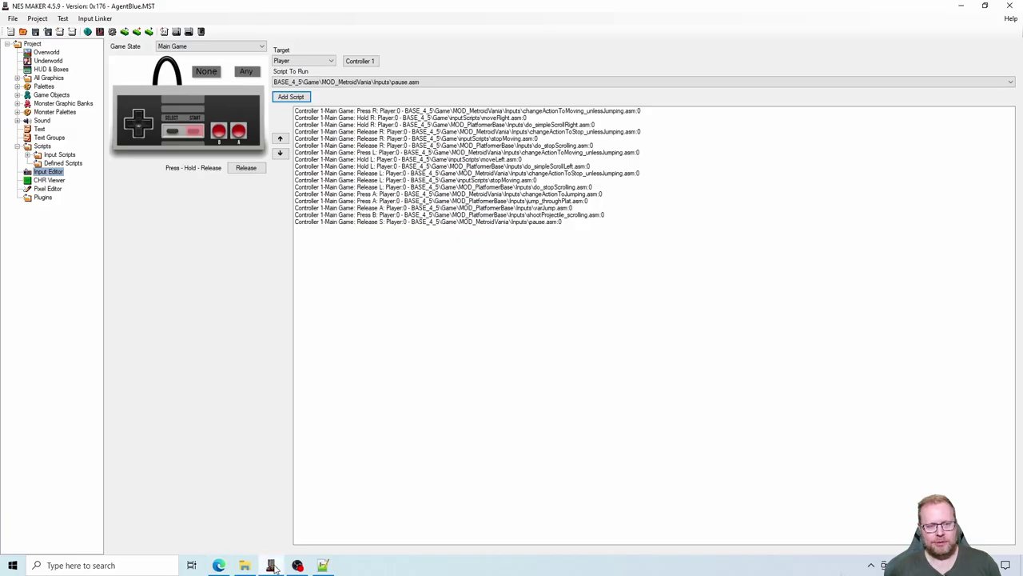
# - Add a user variable named pause_game in the project settings, then close the settings window
pyautogui.click(112, 32)
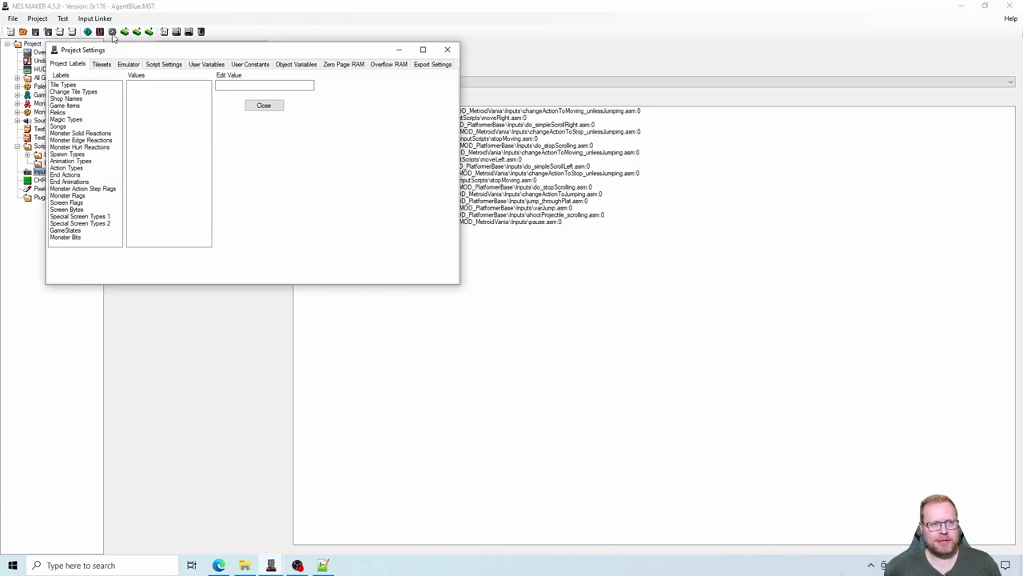
pyautogui.click(206, 65)
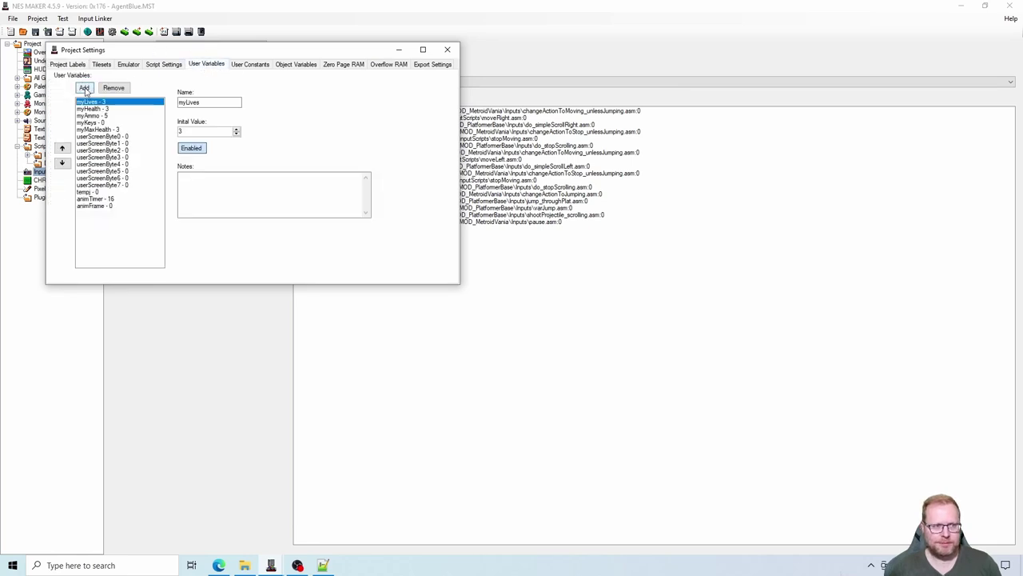
pyautogui.click(84, 87)
pyautogui.click(100, 212)
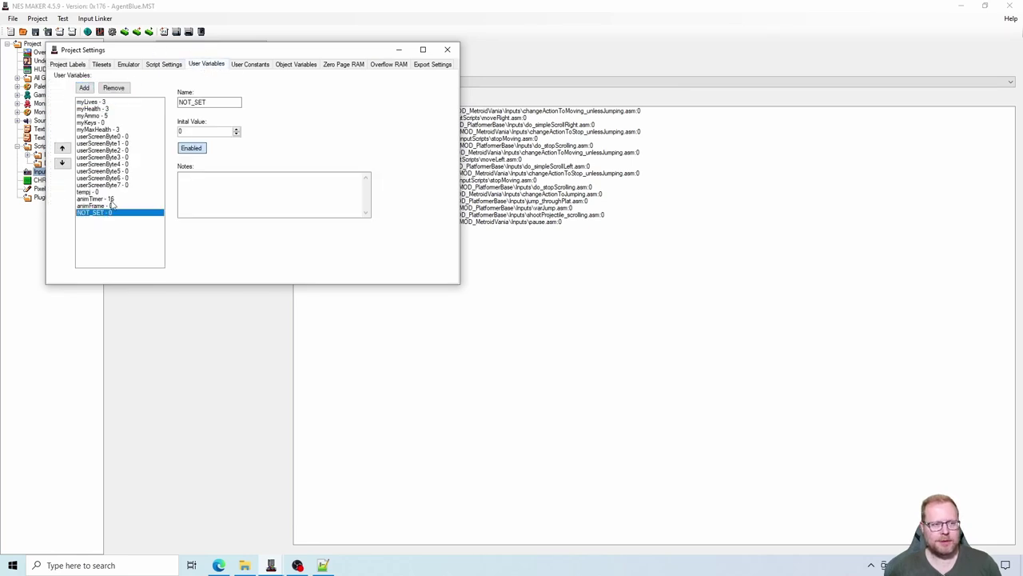
pyautogui.press('Tab')
pyautogui.press('BackSpace')
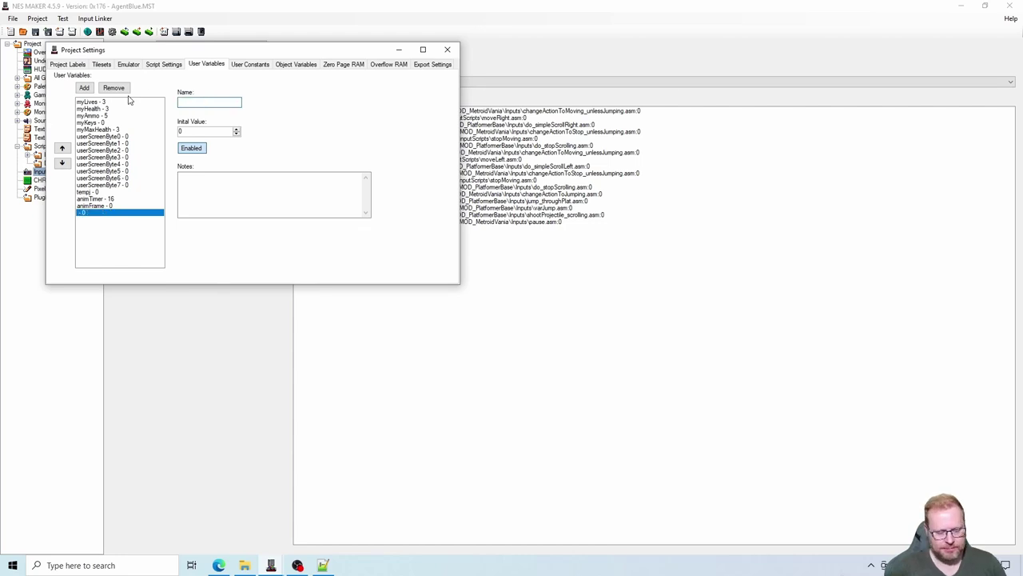
pyautogui.write('pause_game')
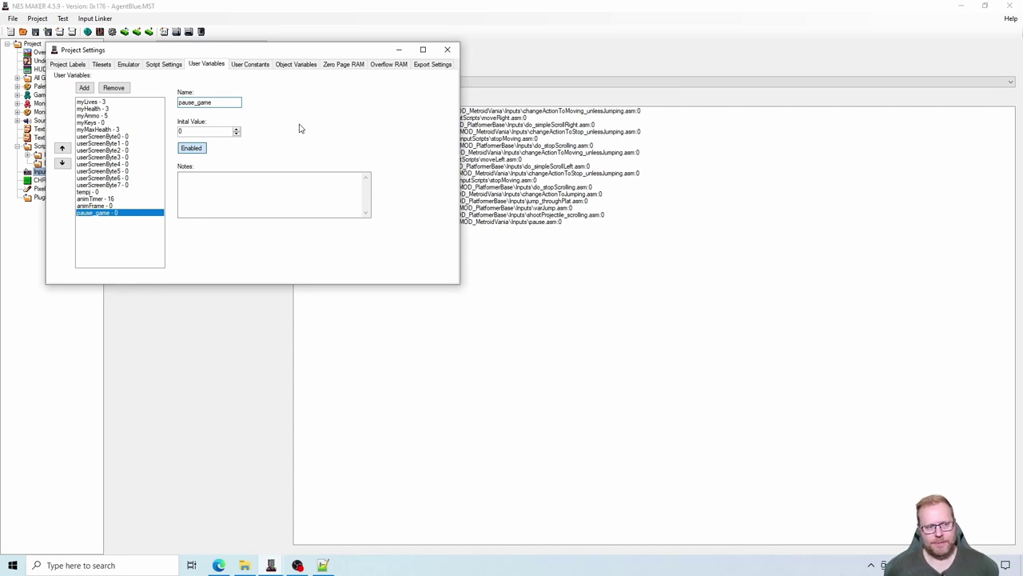
pyautogui.click(448, 50)
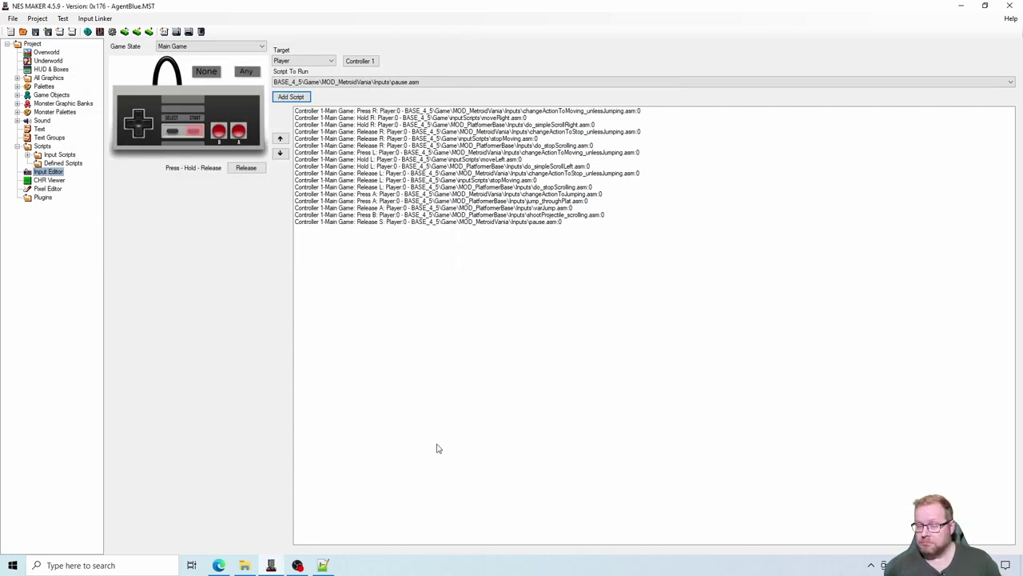
# - Switch to the browser, review the pause code in the forum thread's first post, and return to NES MAKER
pyautogui.click(219, 565)
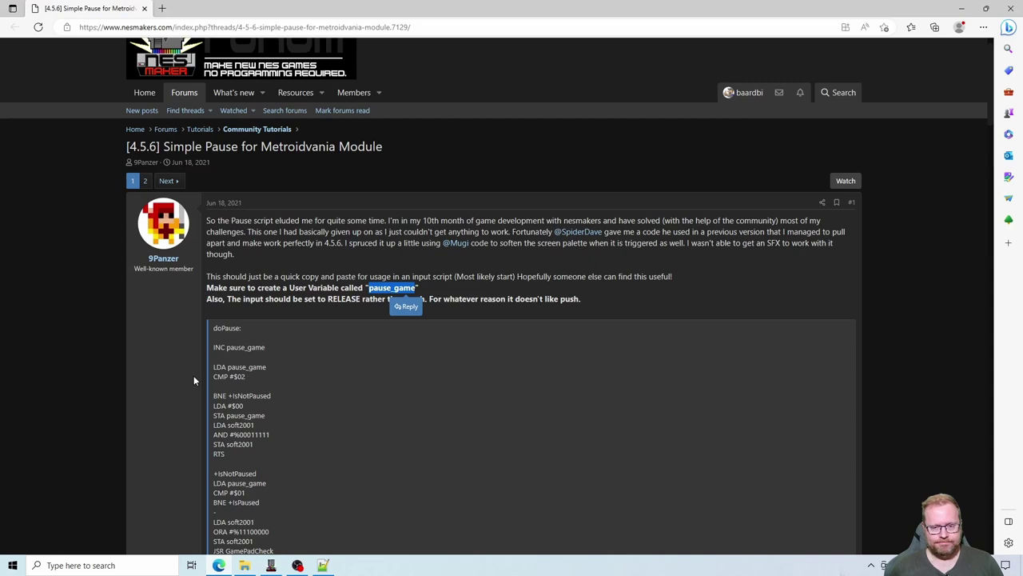
pyautogui.scroll(-3, 184, 377)
pyautogui.scroll(2, 164, 380)
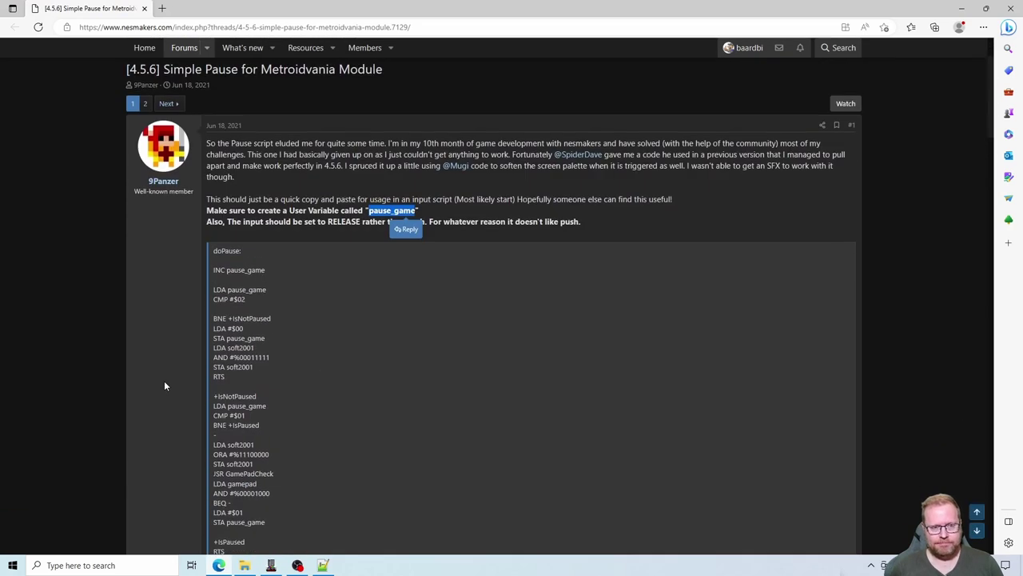
pyautogui.click(271, 566)
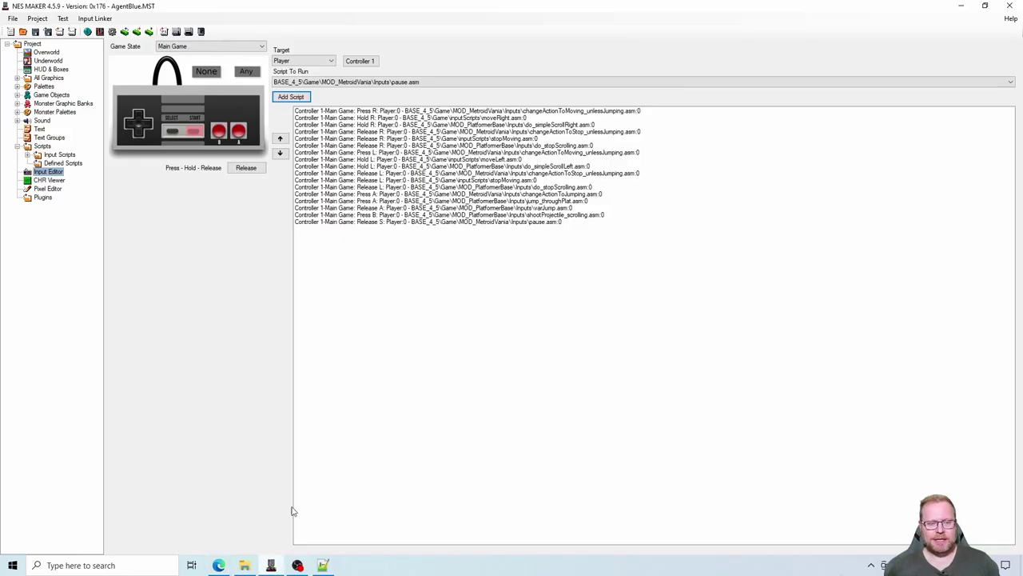
# - Export and test the game, and try out the pause and player movement around the first yellow platforms
pyautogui.click(175, 35)
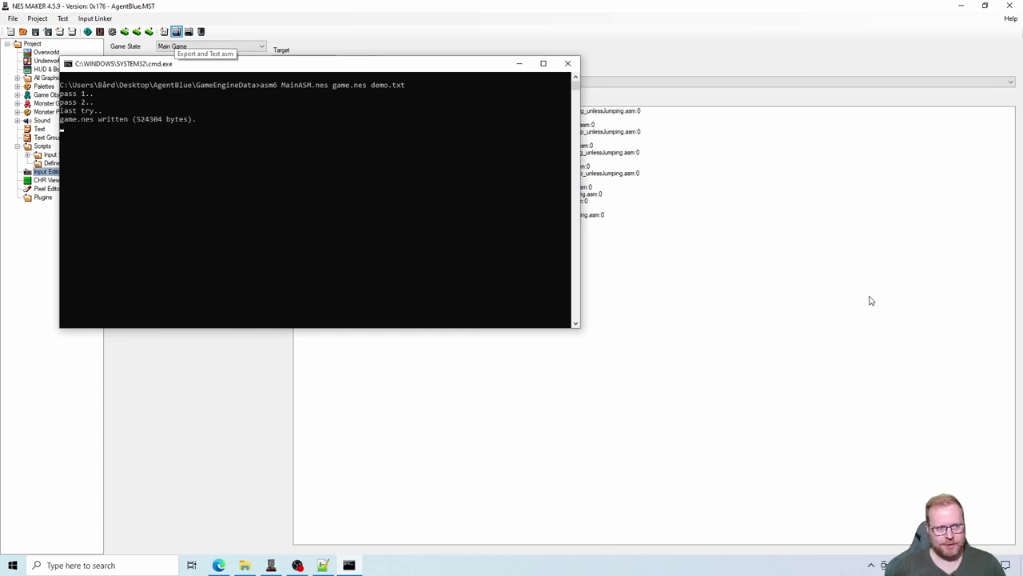
pyautogui.press('Return')
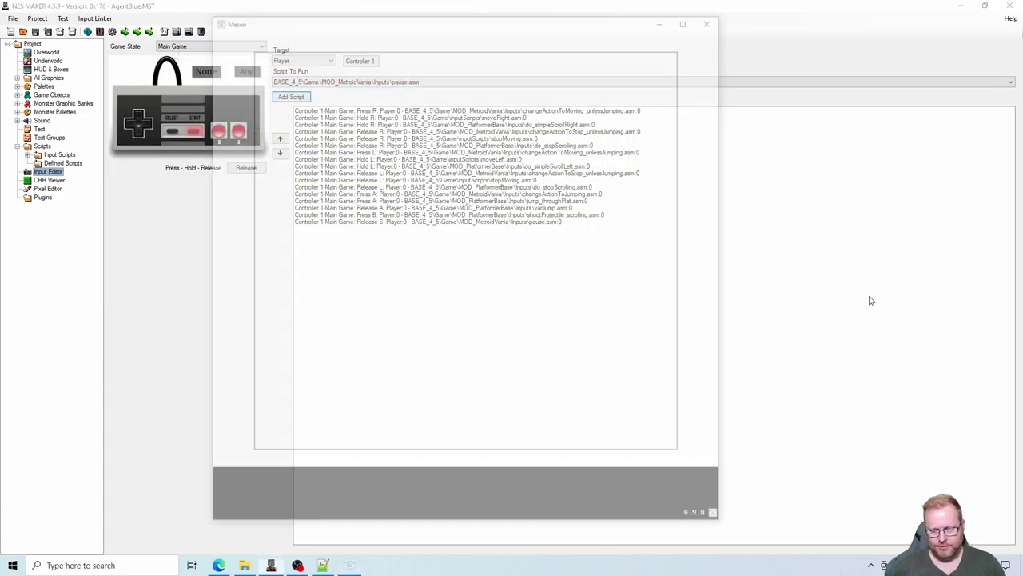
pyautogui.press('Right')
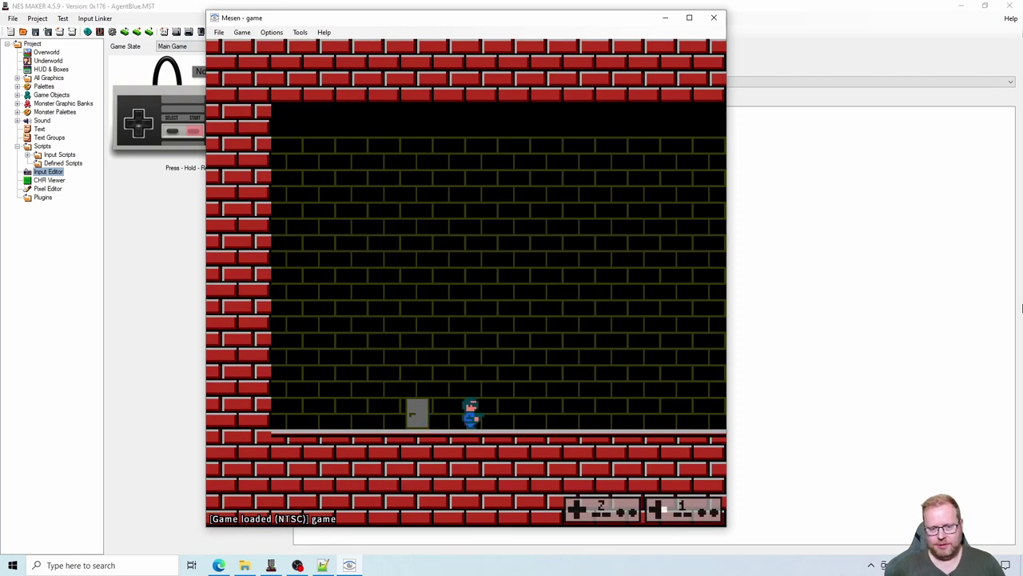
pyautogui.press('Right')
pyautogui.press('s')
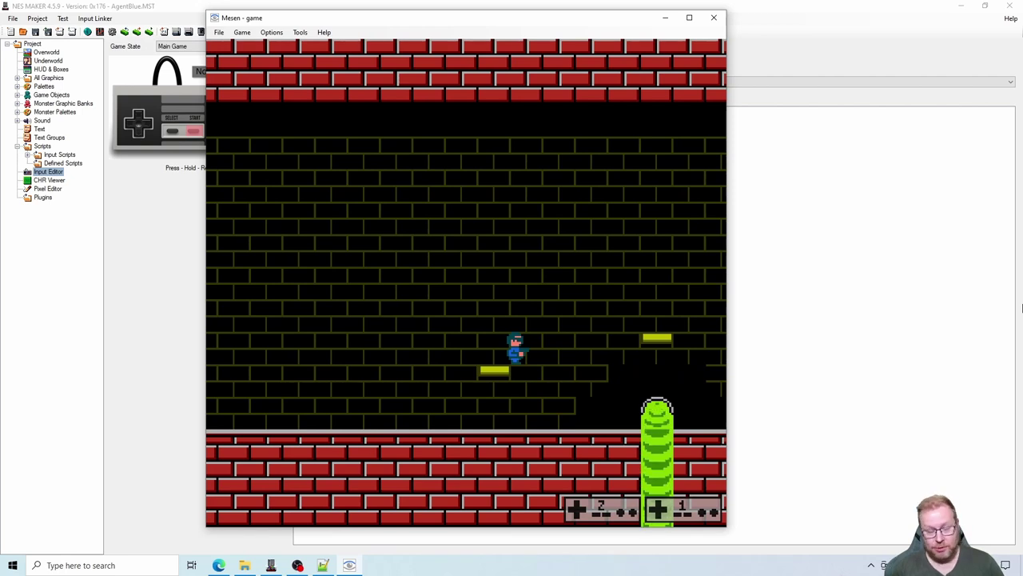
pyautogui.press('Left')
pyautogui.press('Right')
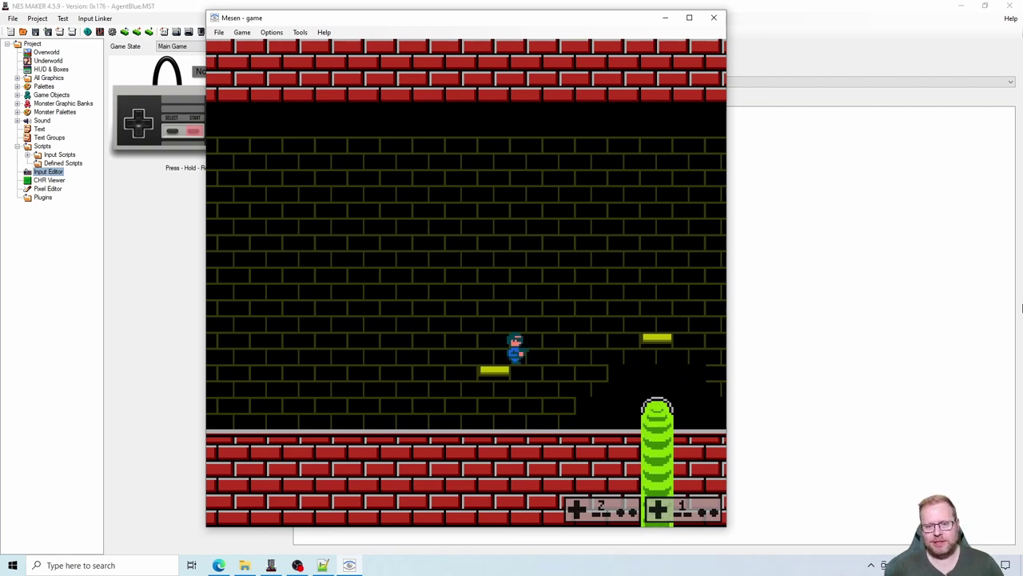
pyautogui.press('Left')
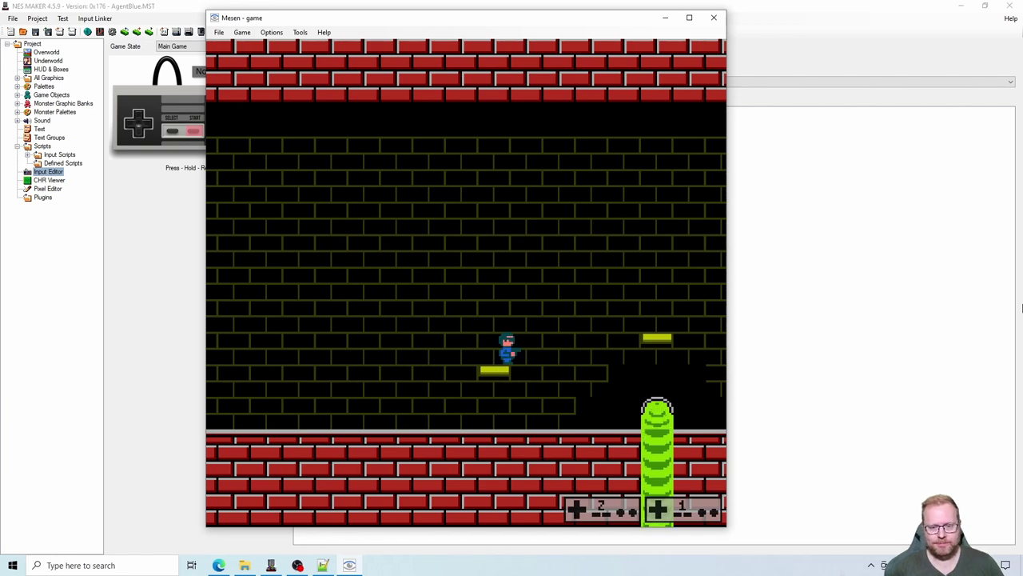
pyautogui.press('Right')
pyautogui.press('x')
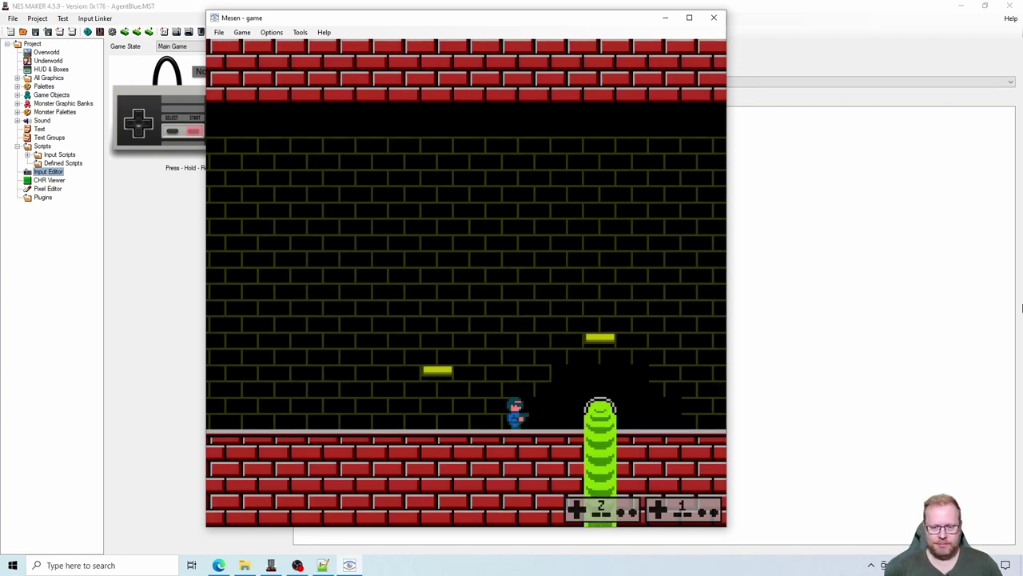
# - Play on rightward, jumping over the platforms and yellow ramp, past the metal lattice column to the yellow block
pyautogui.press('Left')
pyautogui.press('x')
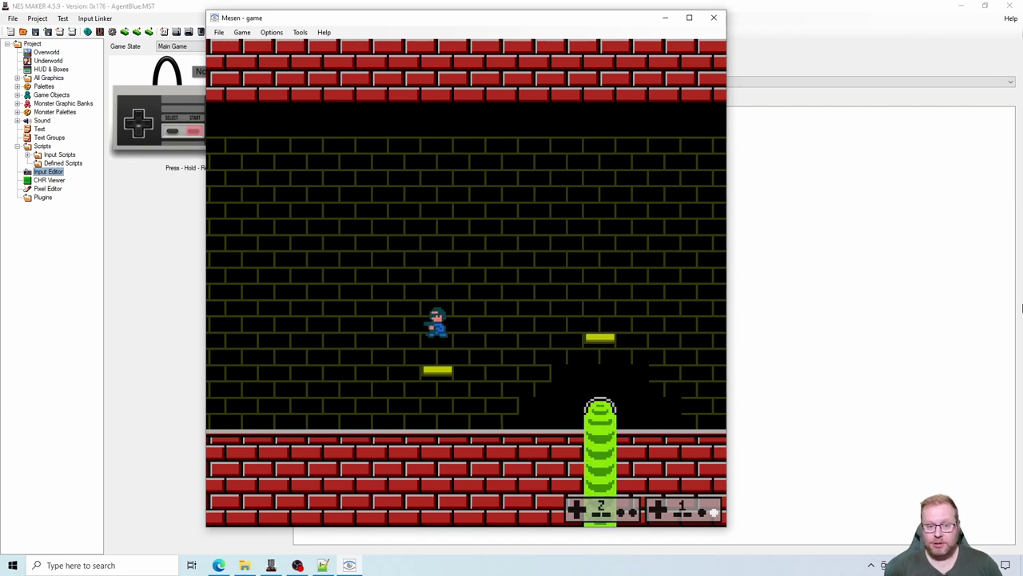
pyautogui.press('Right')
pyautogui.press('x')
pyautogui.press('Right')
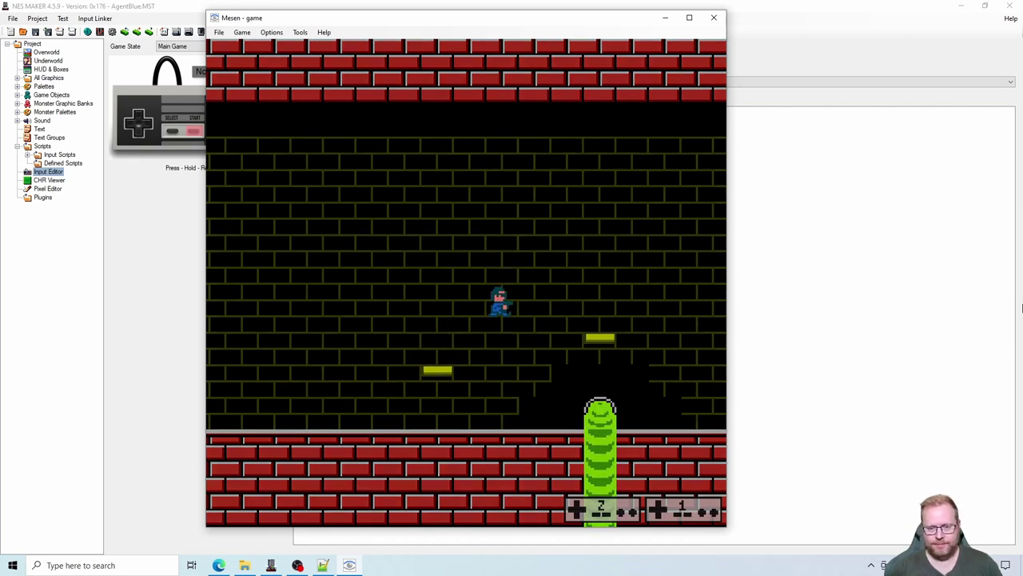
pyautogui.press('Right')
pyautogui.press('x')
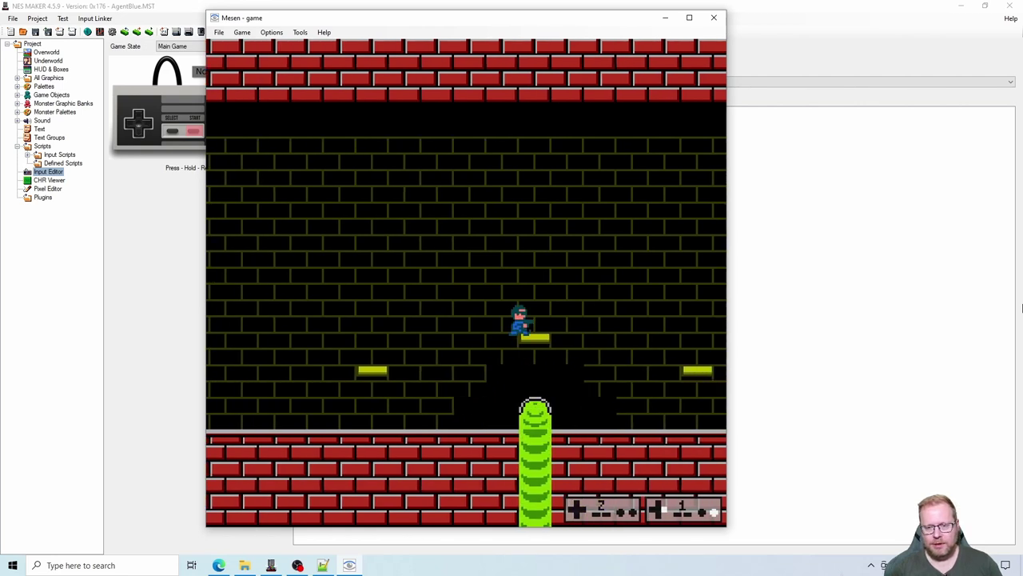
pyautogui.press('x')
pyautogui.press('Right')
pyautogui.press('x')
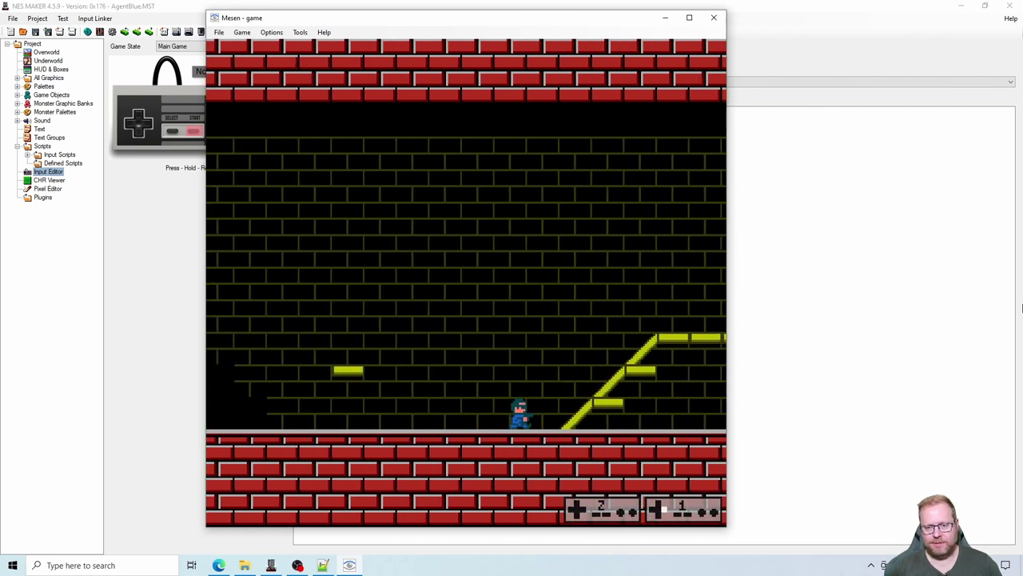
pyautogui.press('x')
pyautogui.press('Right')
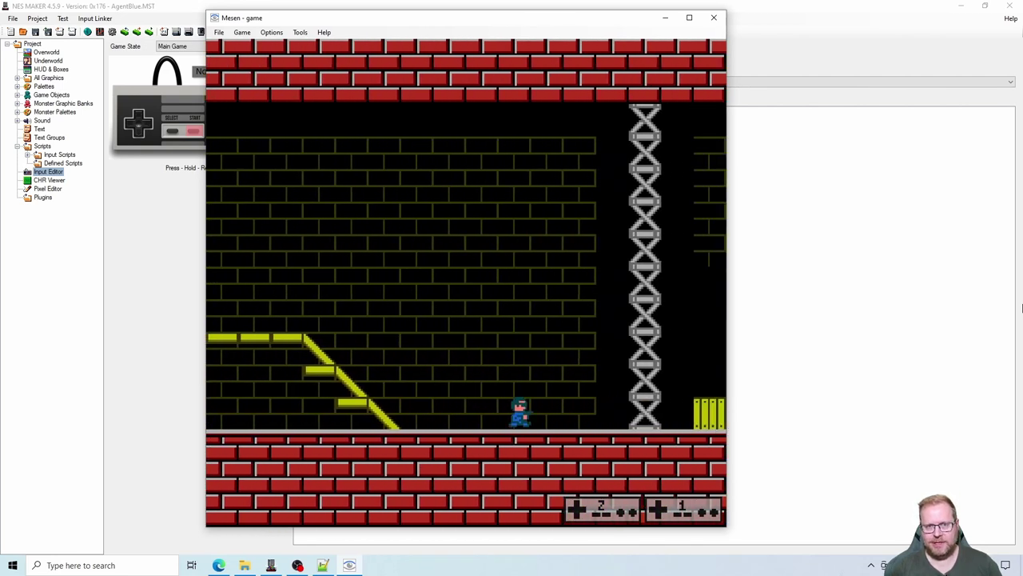
pyautogui.press('Right')
pyautogui.press('x')
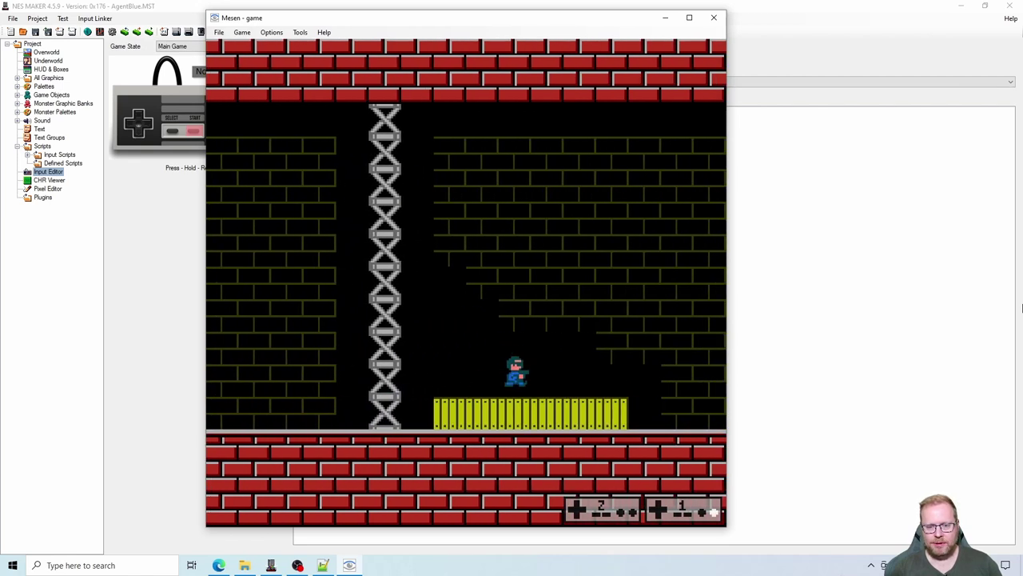
# - Run and jump back left over the yellow ramp to the green pillar, then close the emulator
pyautogui.press('Left')
pyautogui.press('Up')
pyautogui.press('Left')
pyautogui.press('x')
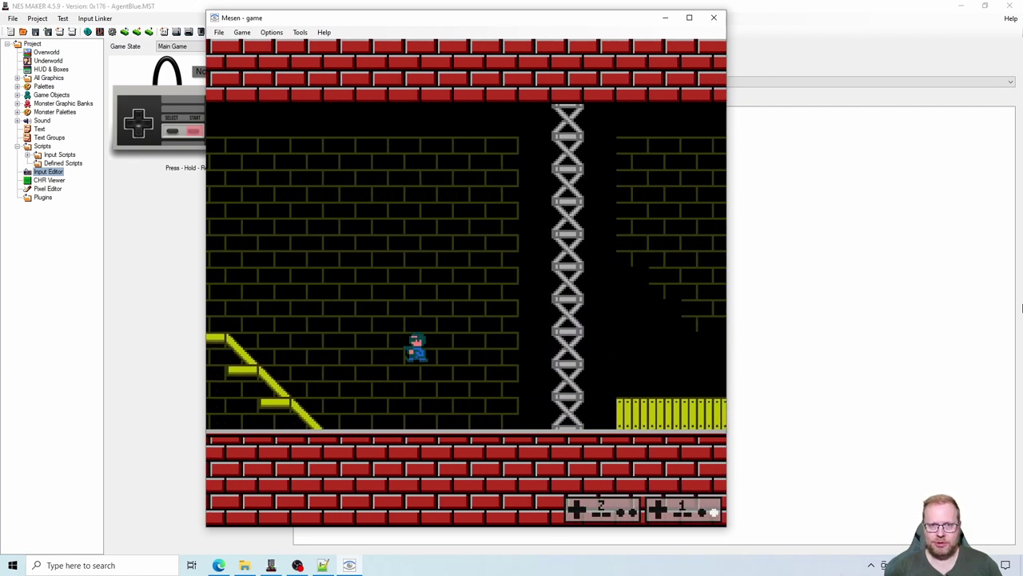
pyautogui.press('Right')
pyautogui.press('x')
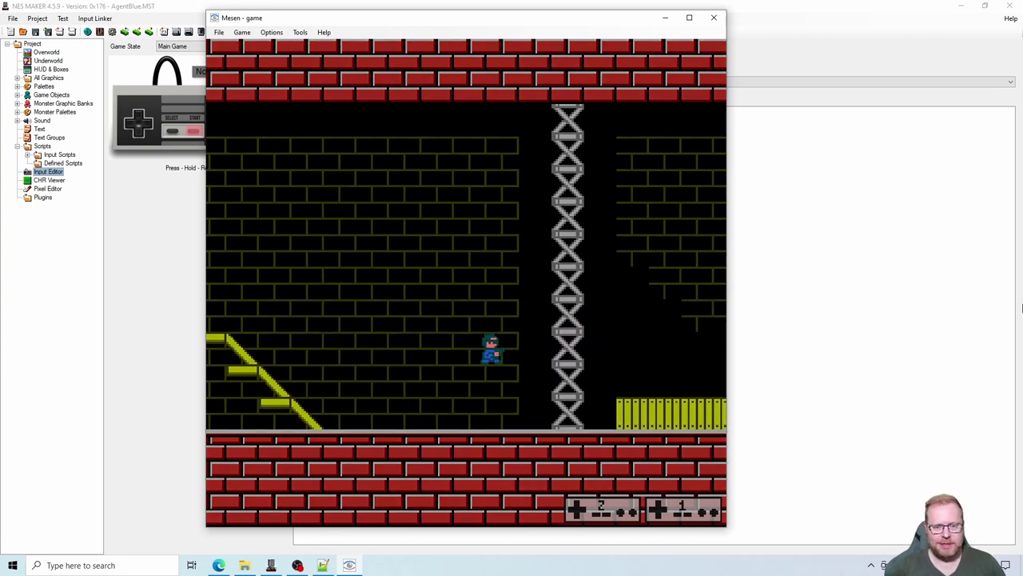
pyautogui.press('Left')
pyautogui.press('x')
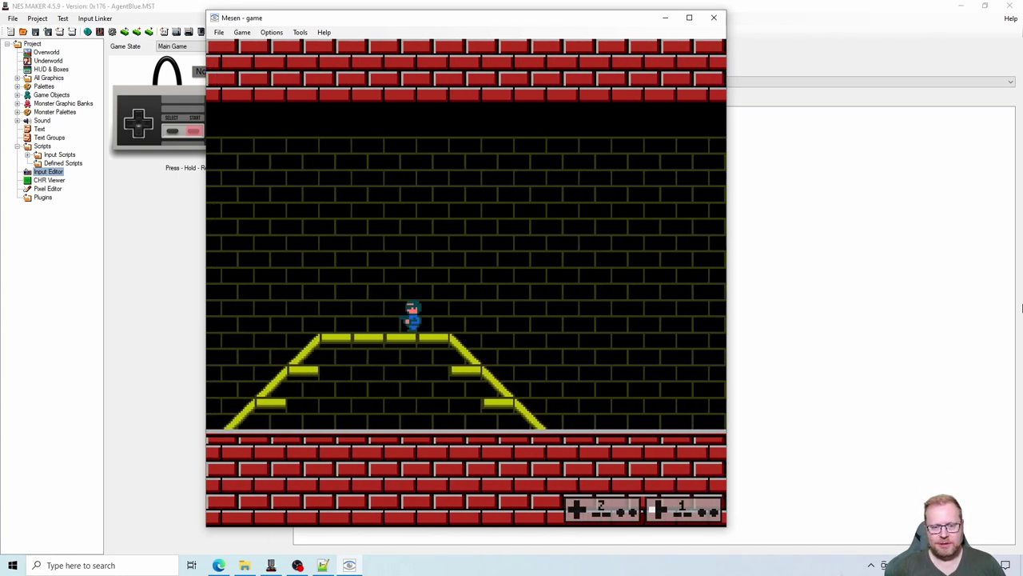
pyautogui.press('Left')
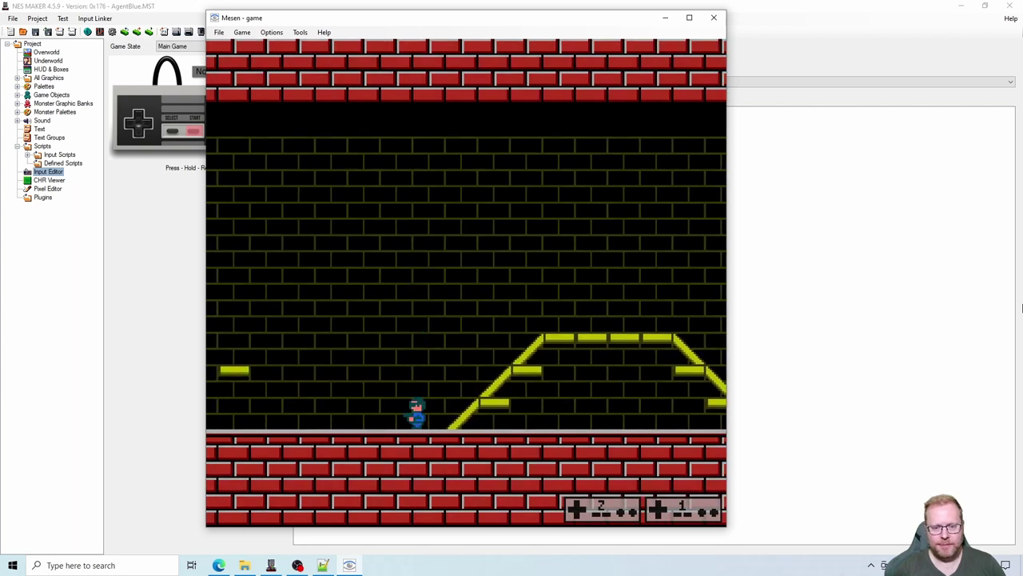
pyautogui.press('Left')
pyautogui.press('x')
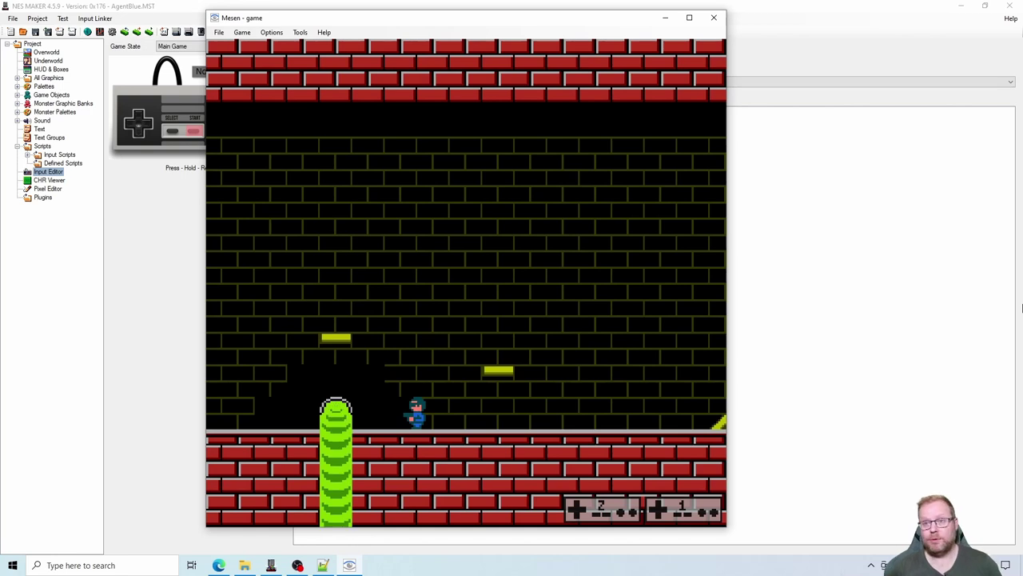
pyautogui.click(714, 17)
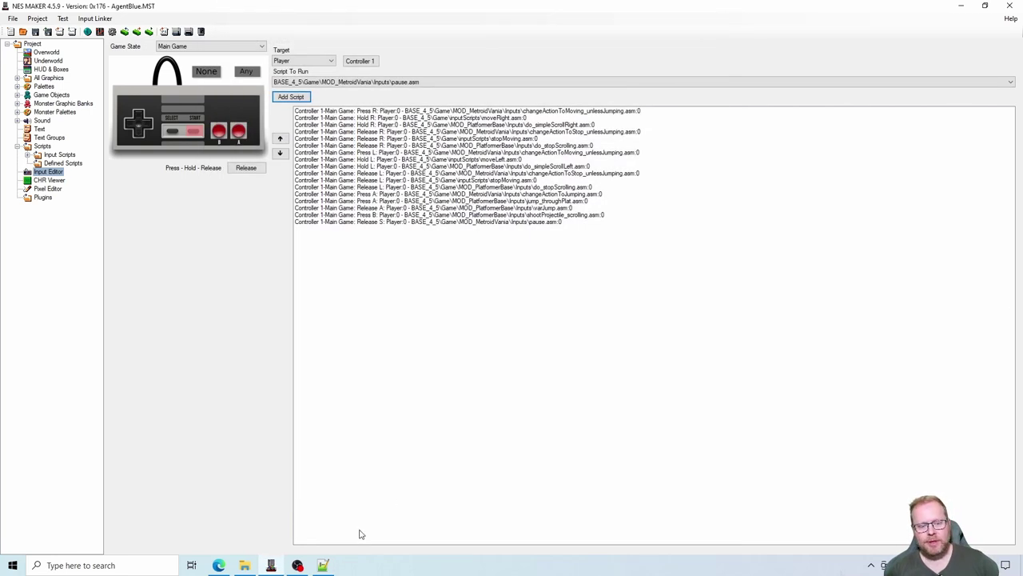
# - Switch to the browser, reread the first post's notes on the pause script, and minimize the browser
pyautogui.click(219, 565)
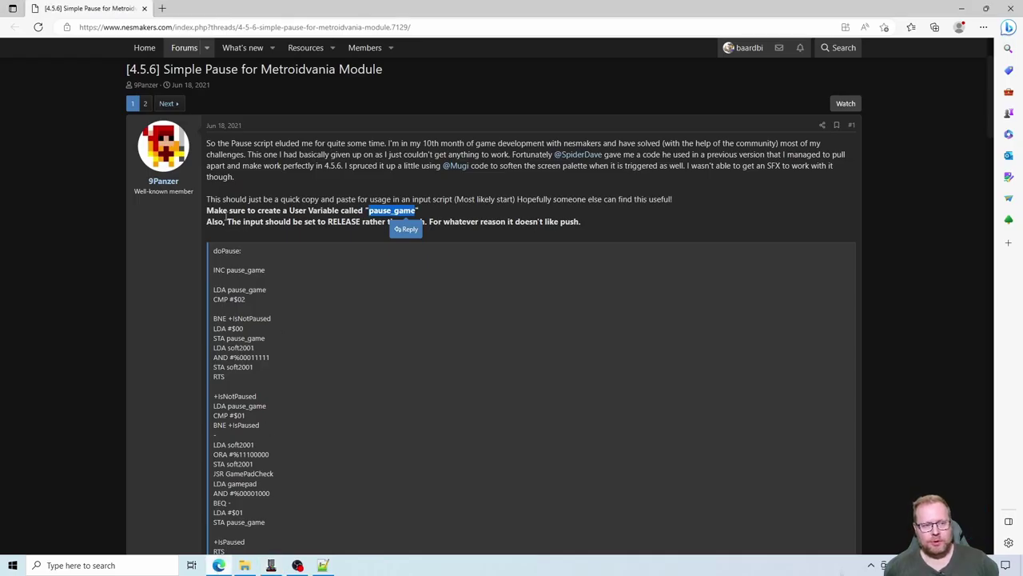
pyautogui.click(184, 282)
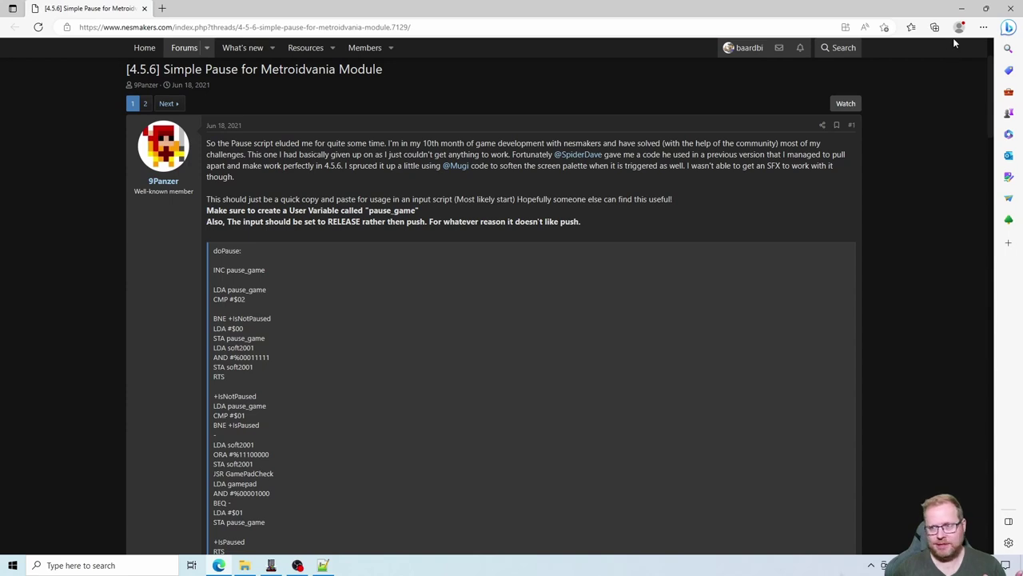
pyautogui.click(961, 10)
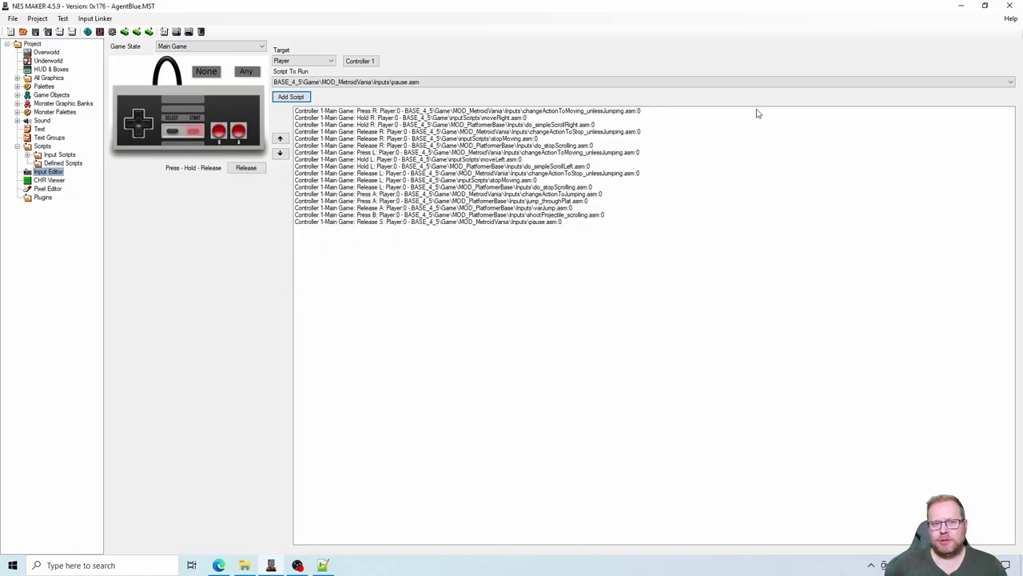
# - Open the project's Overworld map
pyautogui.click(46, 53)
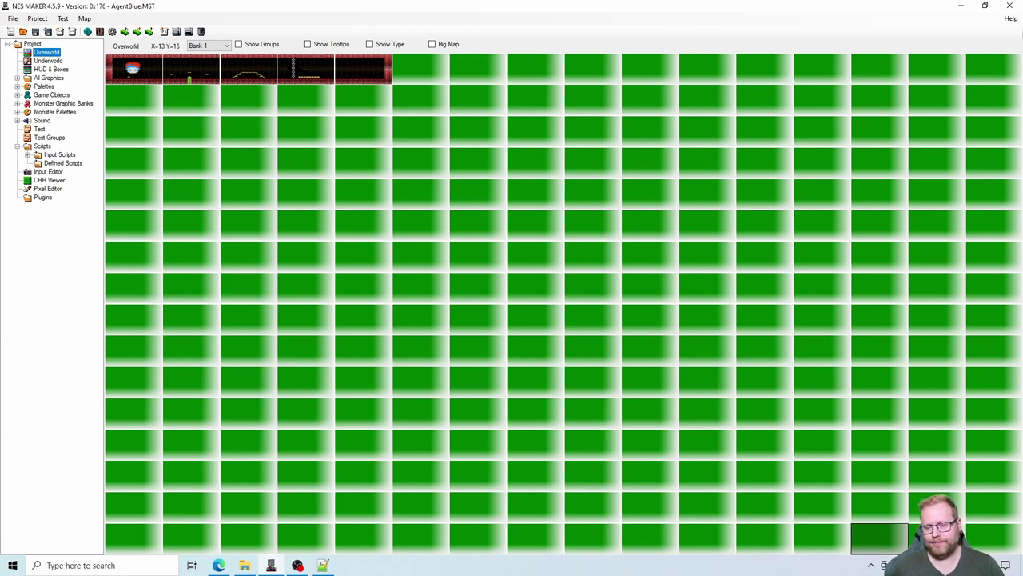
pyautogui.click(871, 566)
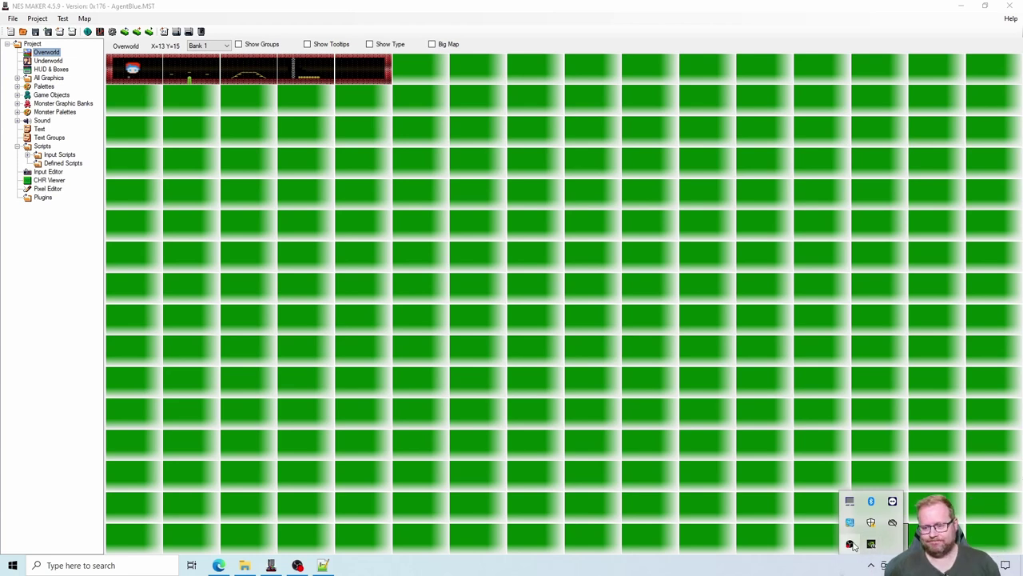
pyautogui.rightClick(871, 543)
pyautogui.click(875, 484)
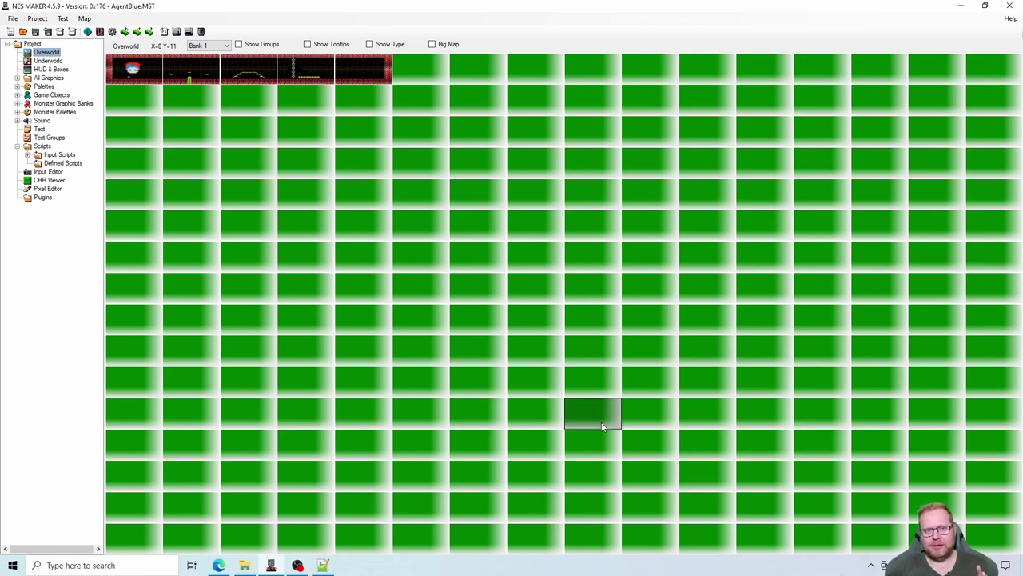
# - Open the fourth screen in the Overworld's first row, the one with the lattice column, for editing
pyautogui.doubleClick(317, 77)
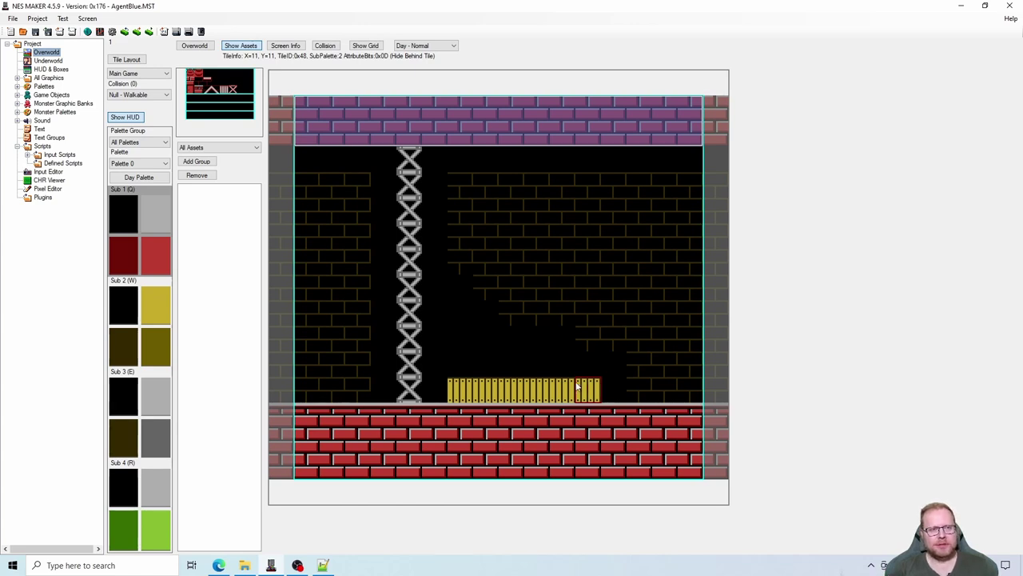
# - Stack a capped red brick tile on a plain red brick tile at the yellow fence's right end, in column X=12
pyautogui.click(192, 83)
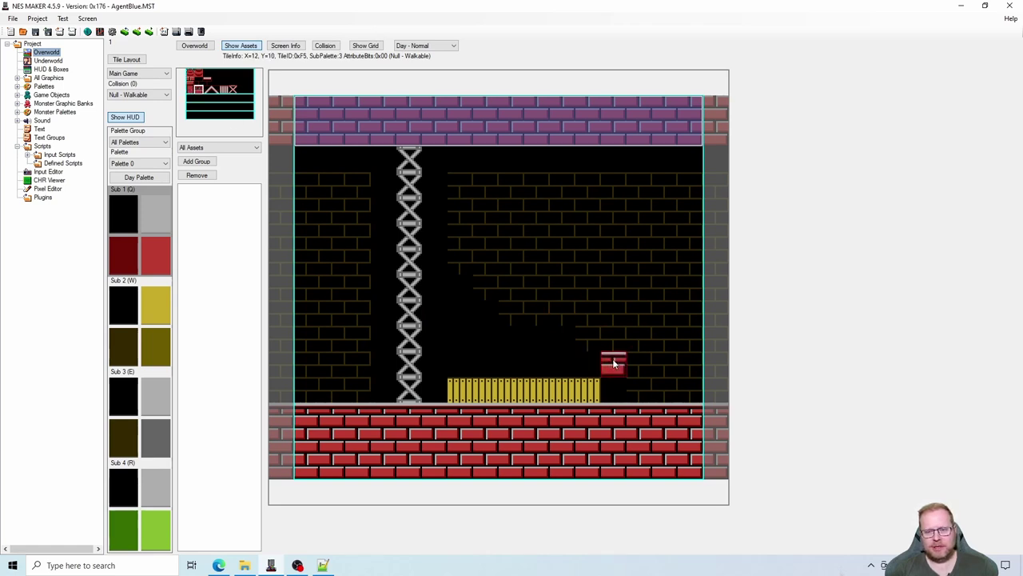
pyautogui.click(612, 358)
pyautogui.click(195, 87)
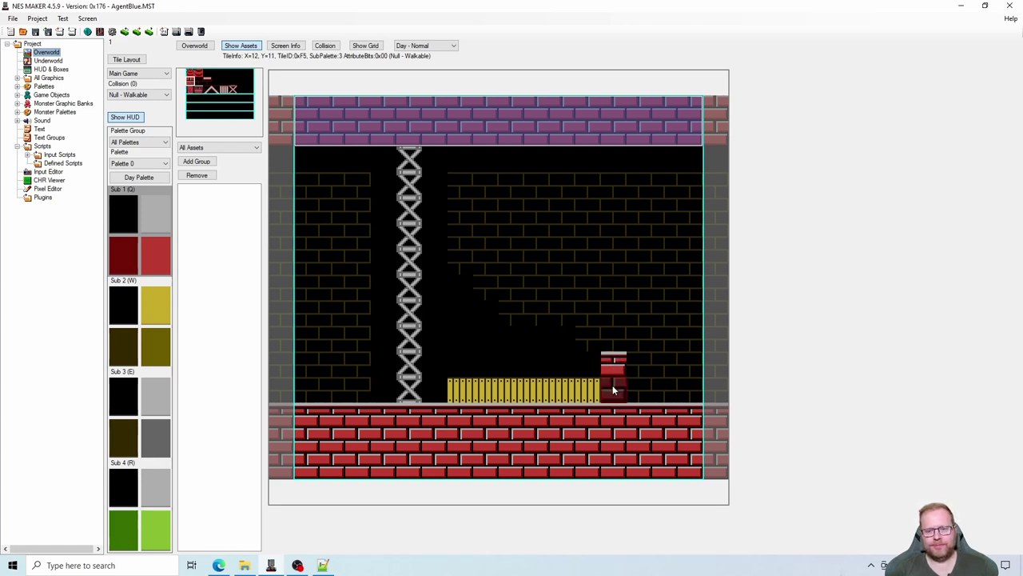
pyautogui.click(612, 389)
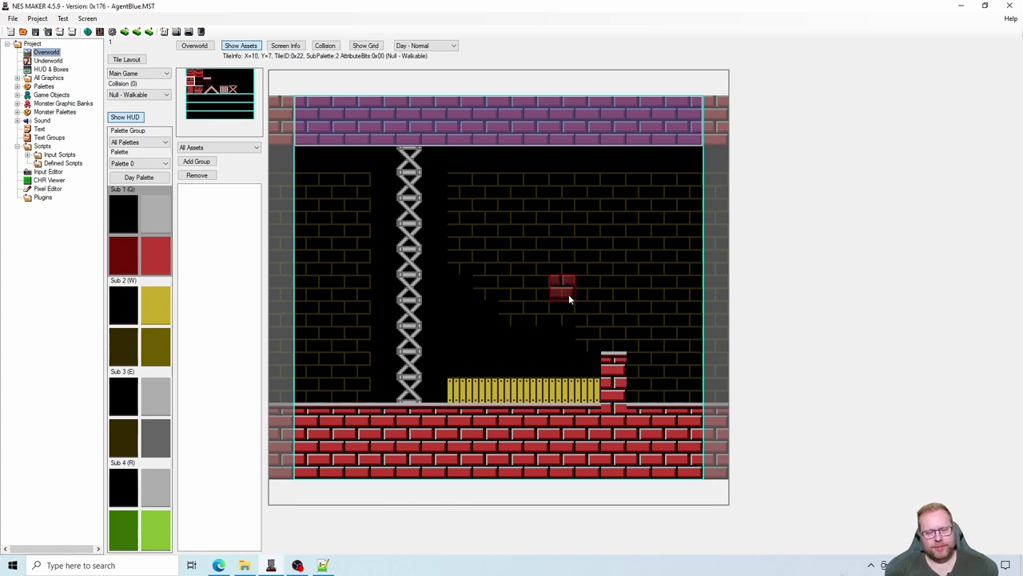
# - Set the collision of the two new red brick tiles to Solid and return to the normal tile view
pyautogui.click(325, 46)
pyautogui.click(159, 96)
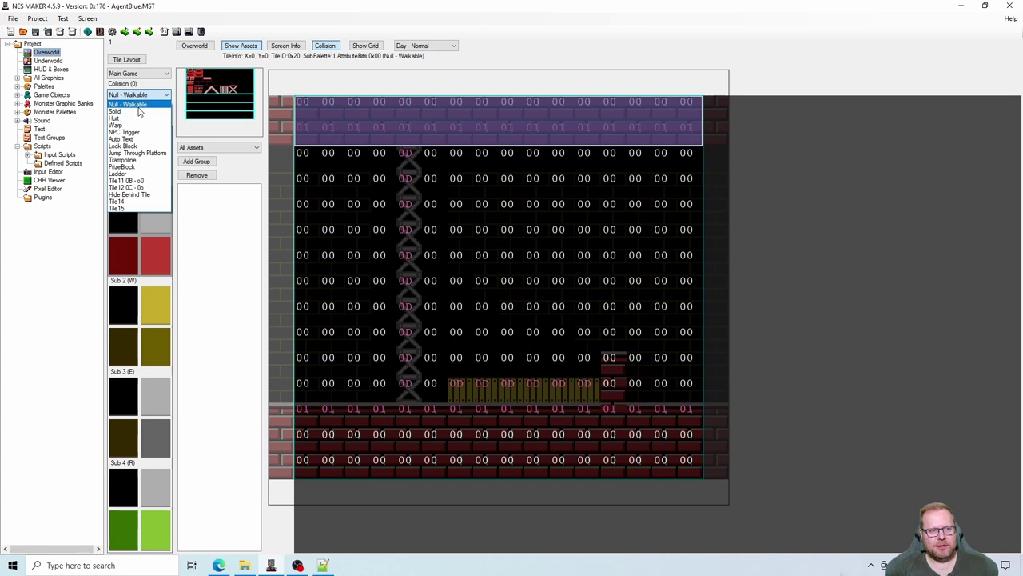
pyautogui.click(141, 109)
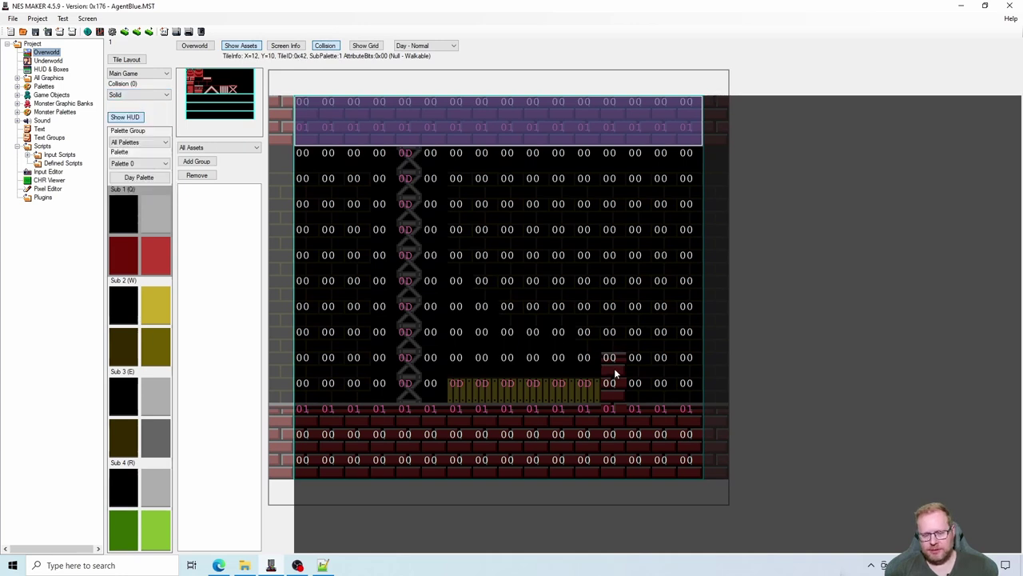
pyautogui.moveTo(614, 370); pyautogui.dragTo(610, 382)
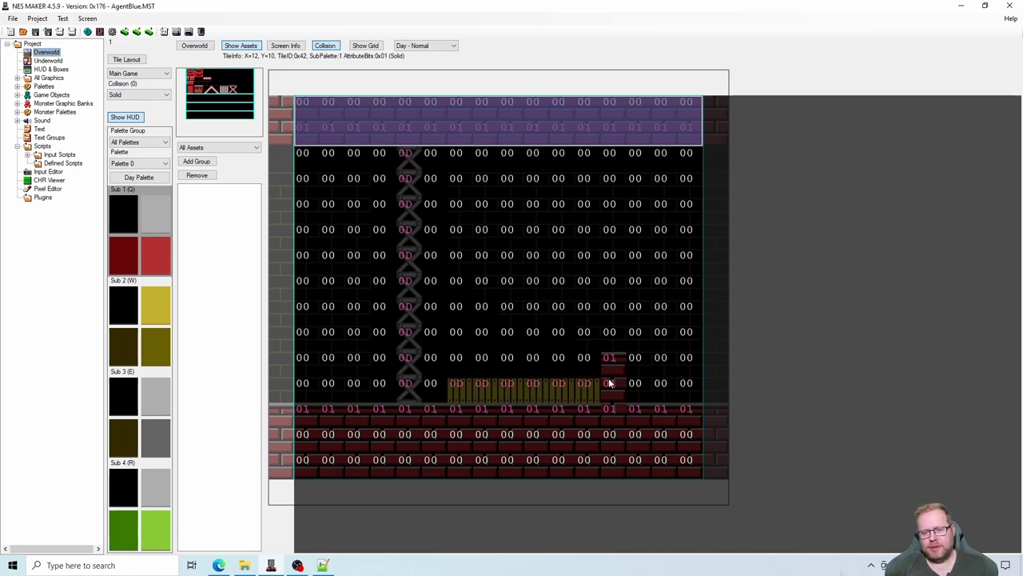
pyautogui.click(324, 46)
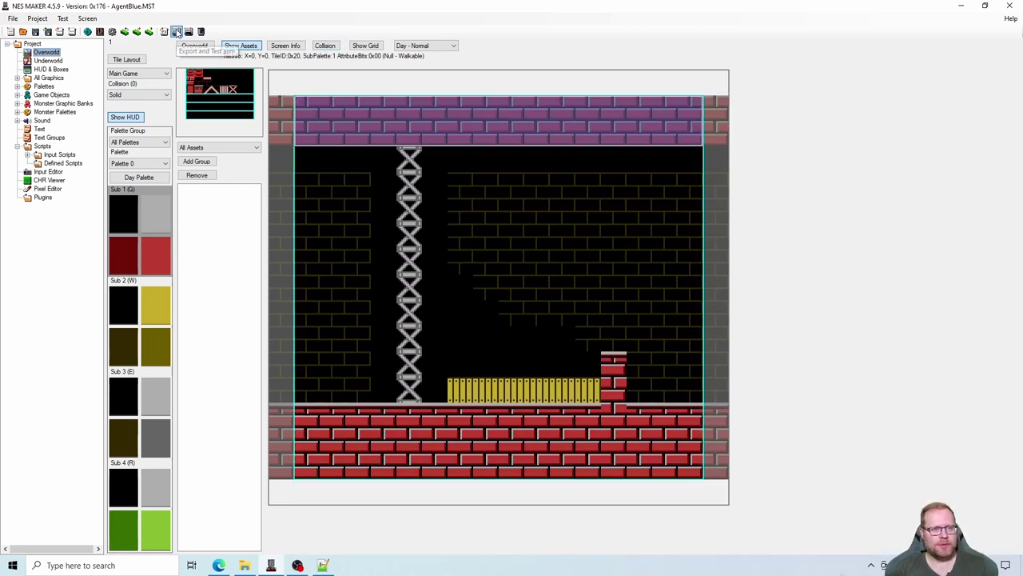
# - Export and test the game, and run right past the yellow ramp and lattice column to the yellow fence
pyautogui.click(177, 32)
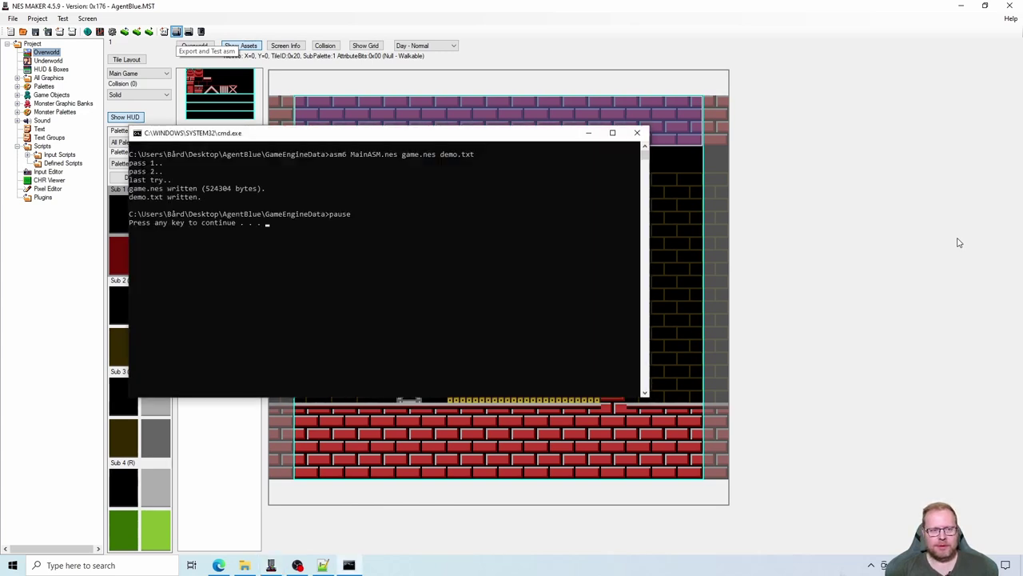
pyautogui.press('space')
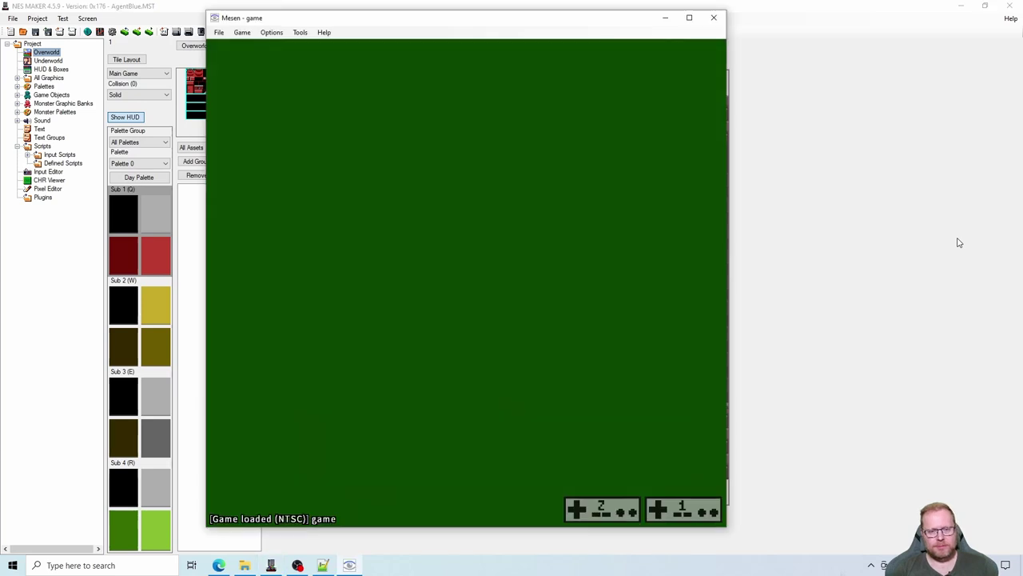
pyautogui.press('Right')
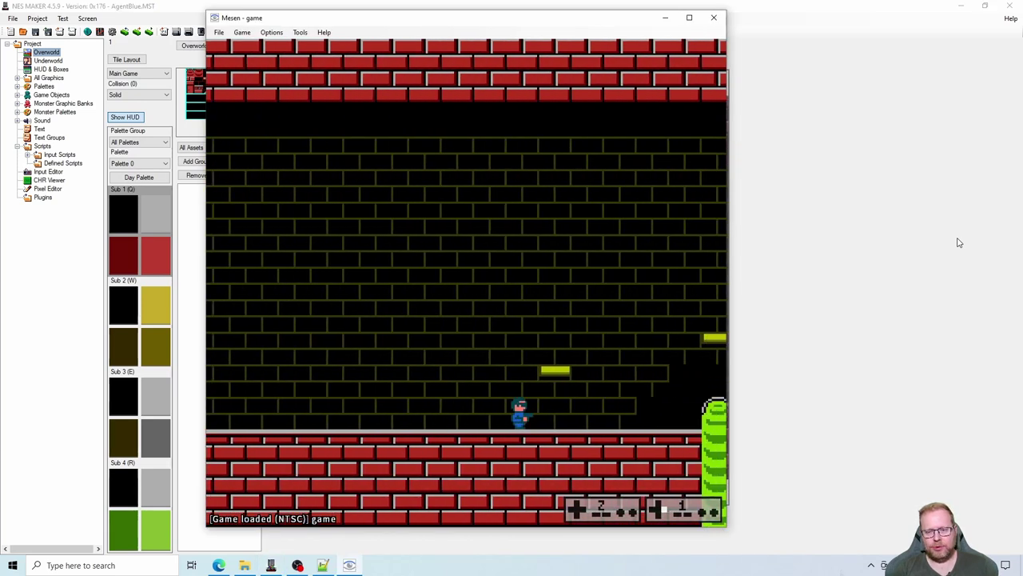
pyautogui.press('x')
pyautogui.press('Right')
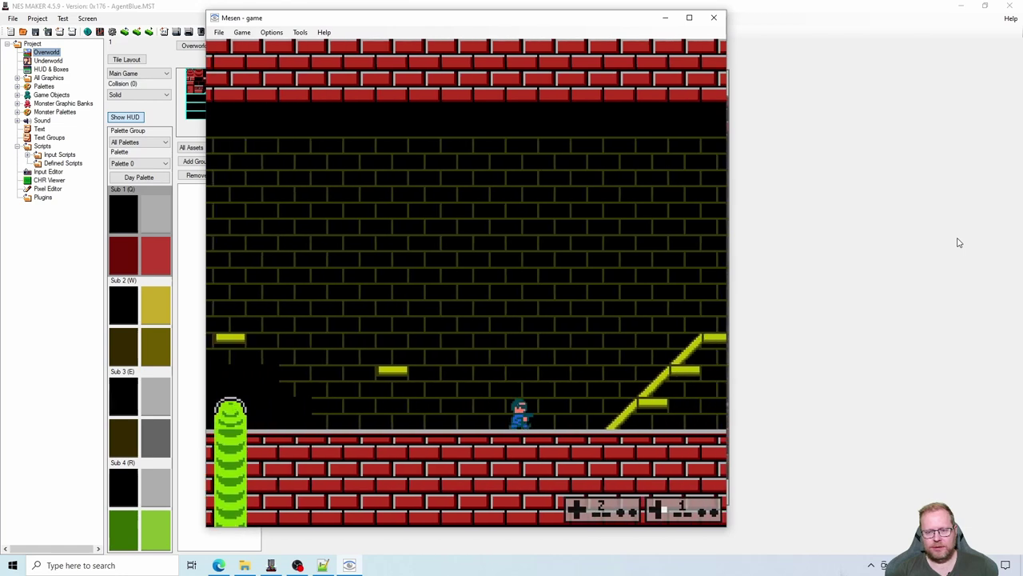
pyautogui.press('x')
pyautogui.press('Right')
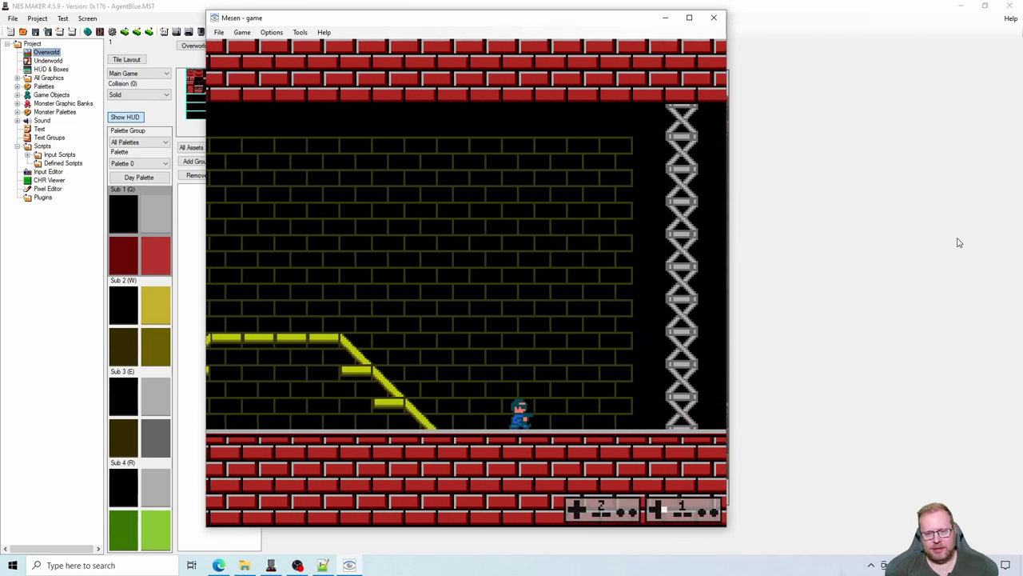
pyautogui.press('x')
pyautogui.press('Right')
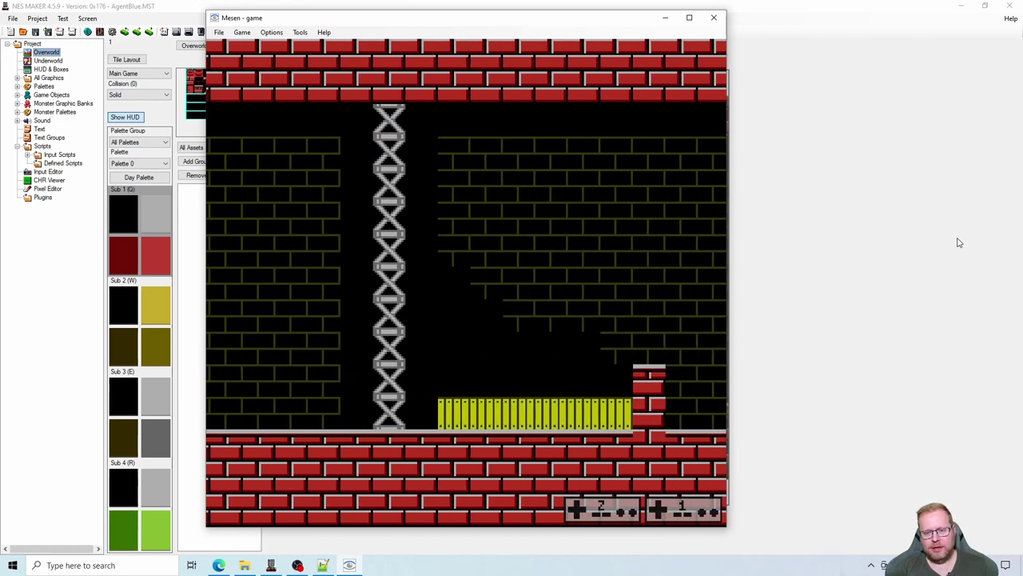
# - Walk out at the yellow fence's left end and back in behind it up to the red brick pillar
pyautogui.press('Down')
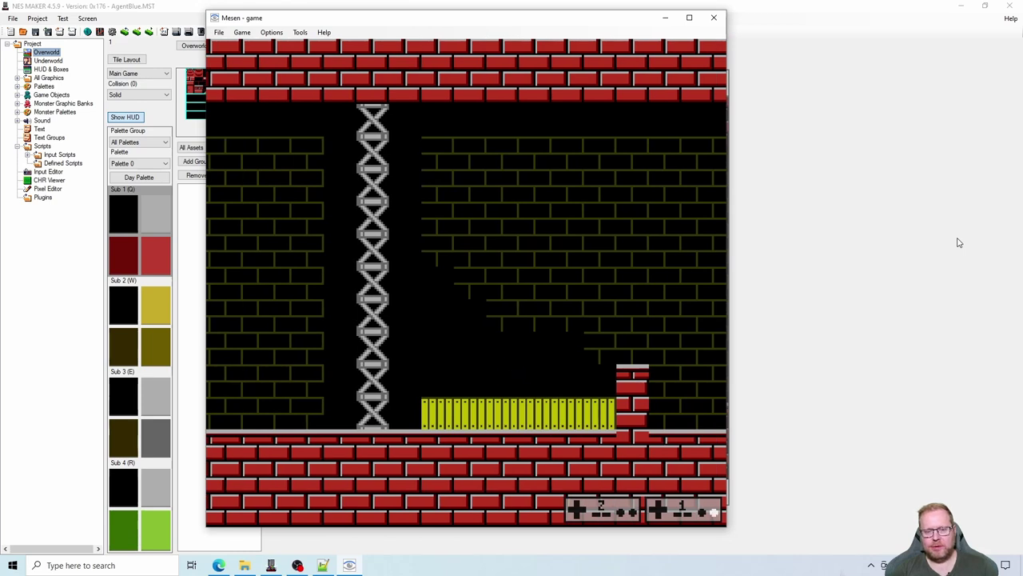
pyautogui.press('Right')
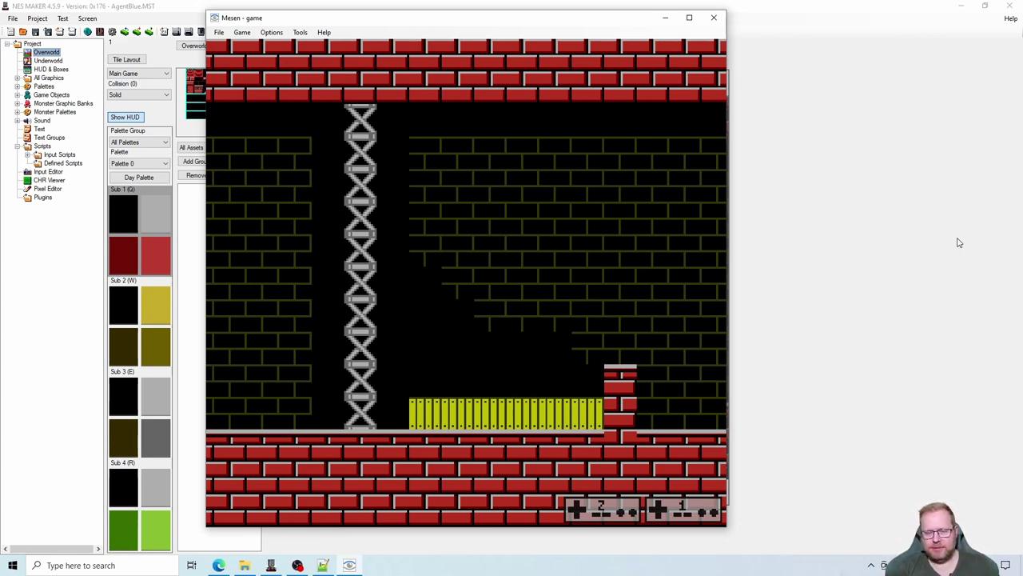
pyautogui.press('Left')
pyautogui.press('Right')
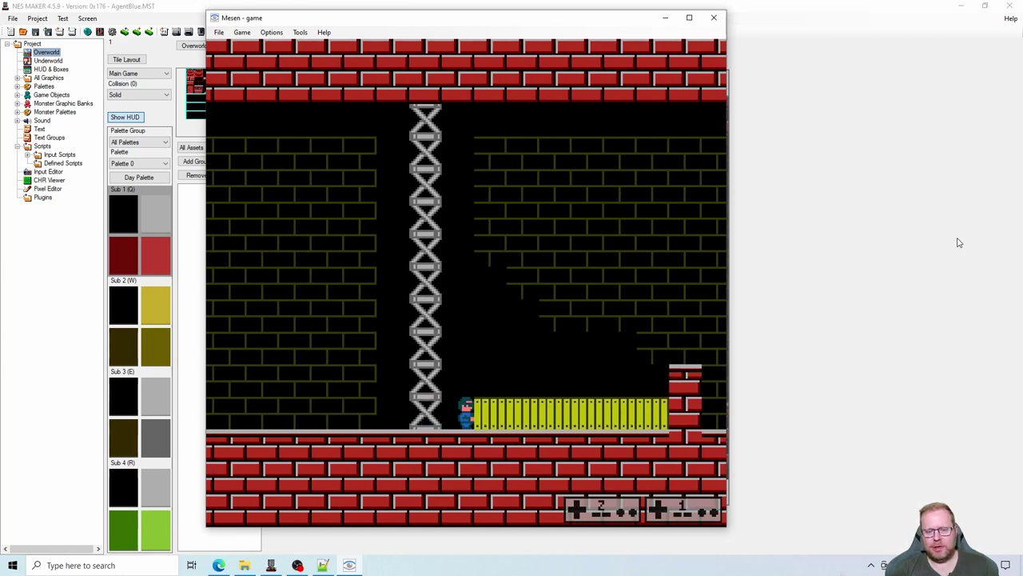
pyautogui.press('Right')
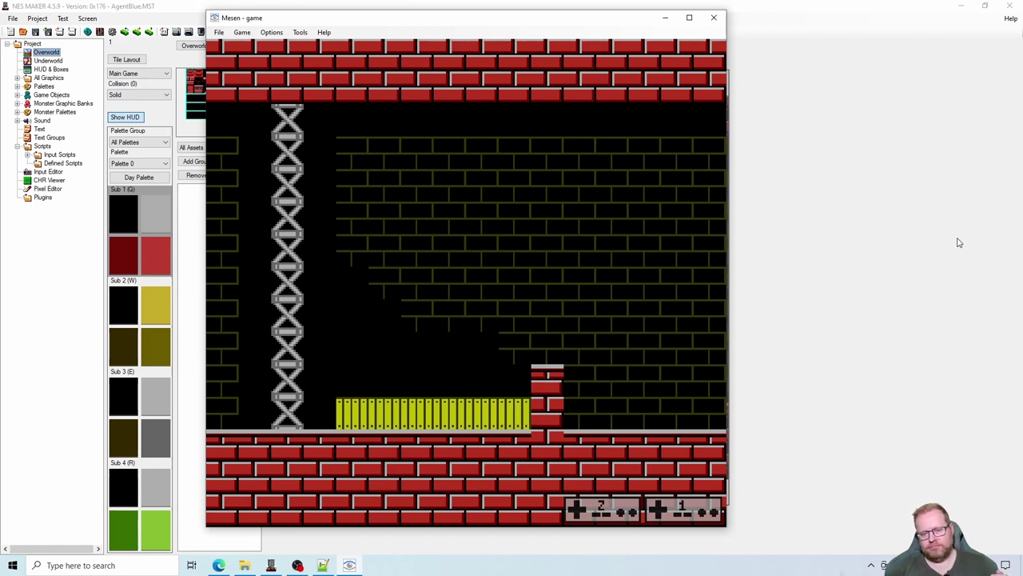
# - Jump left out from behind the yellow fence and move right, back into hiding beside the brick pillar
pyautogui.press('Left')
pyautogui.press('x')
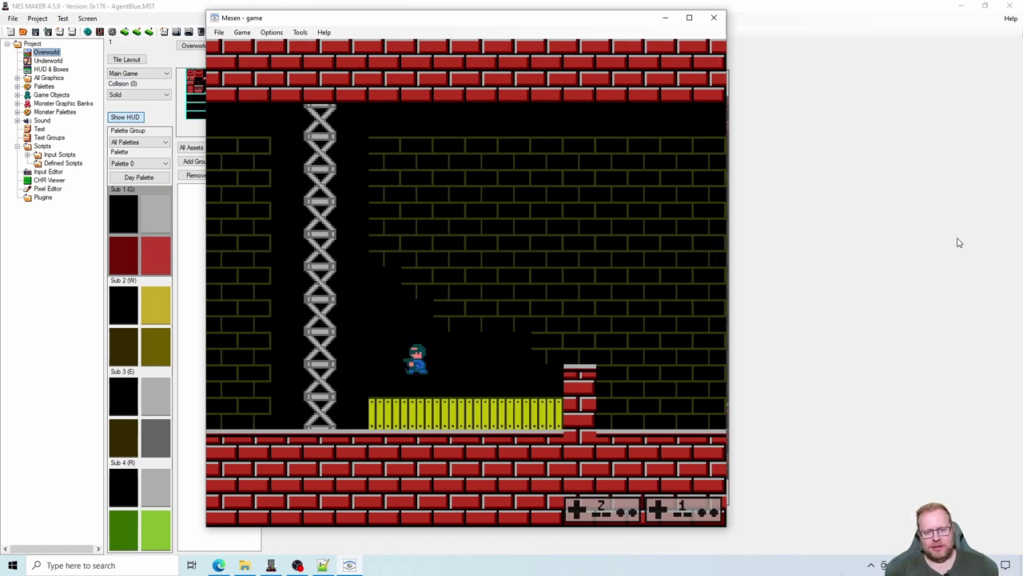
pyautogui.press('Right')
pyautogui.press('Left')
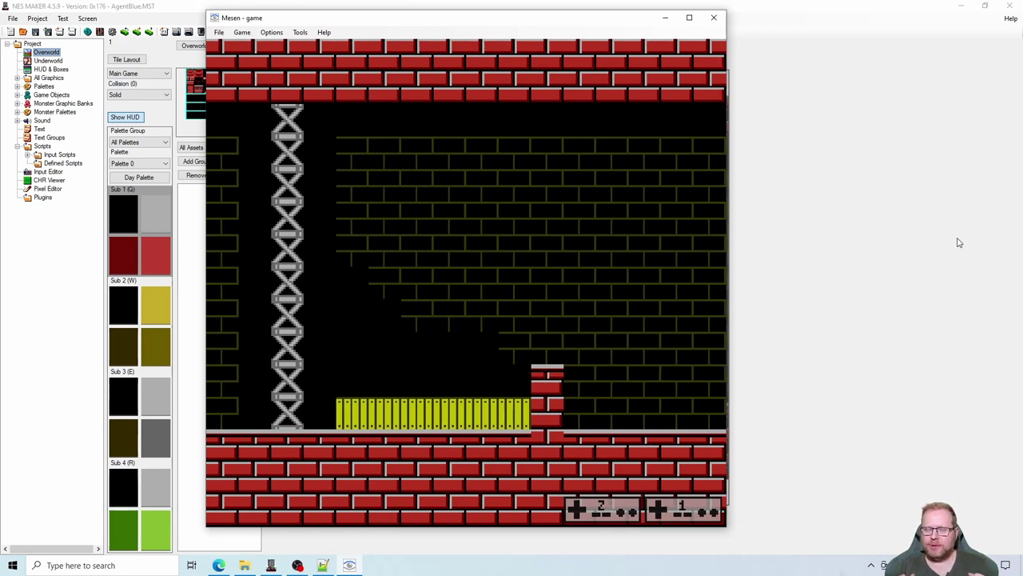
pyautogui.press('Right')
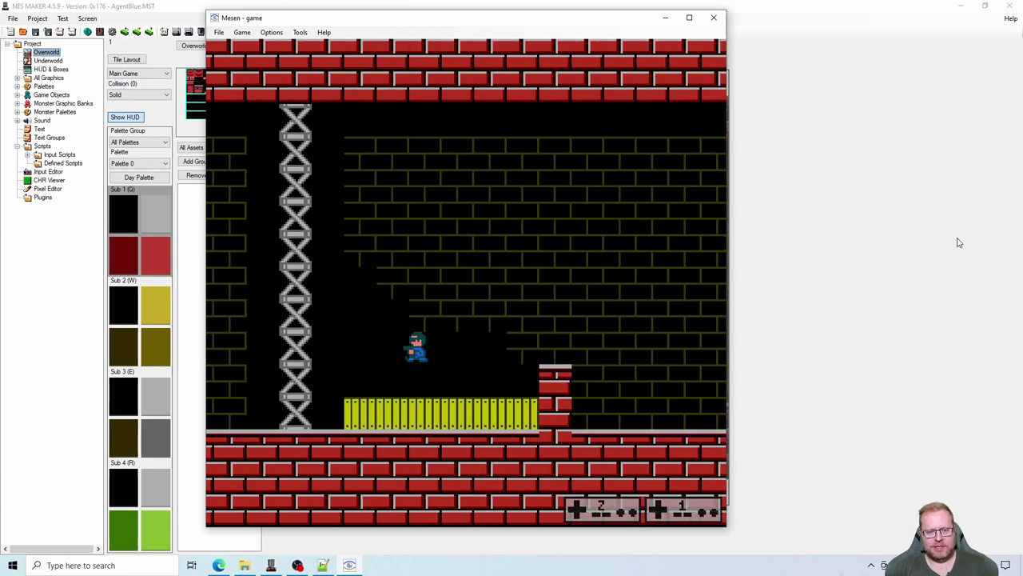
pyautogui.press('Right')
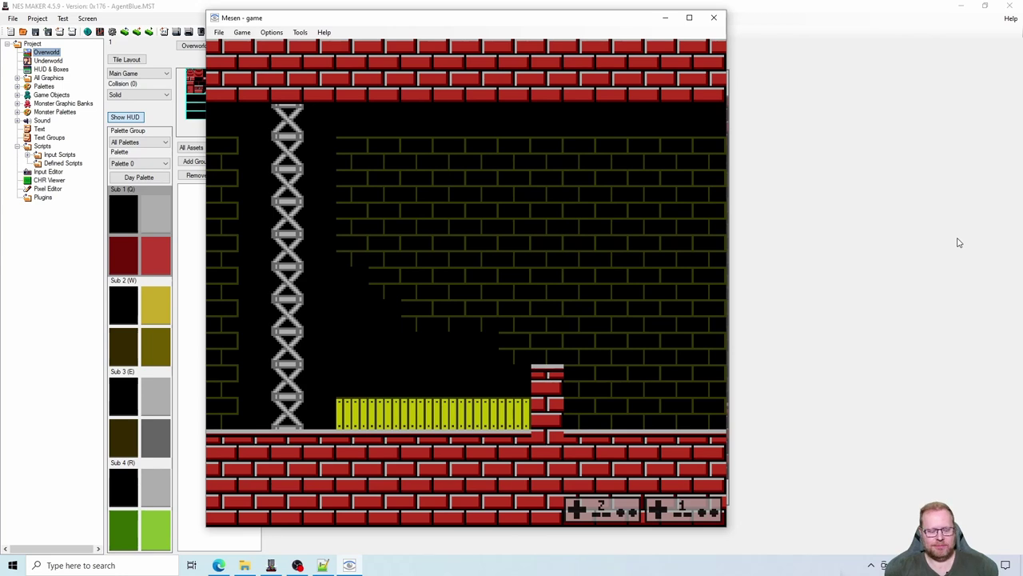
# - Test the pillar's solid collision by jumping once more and walking right against it behind the fence
pyautogui.press('Right')
pyautogui.press('Left')
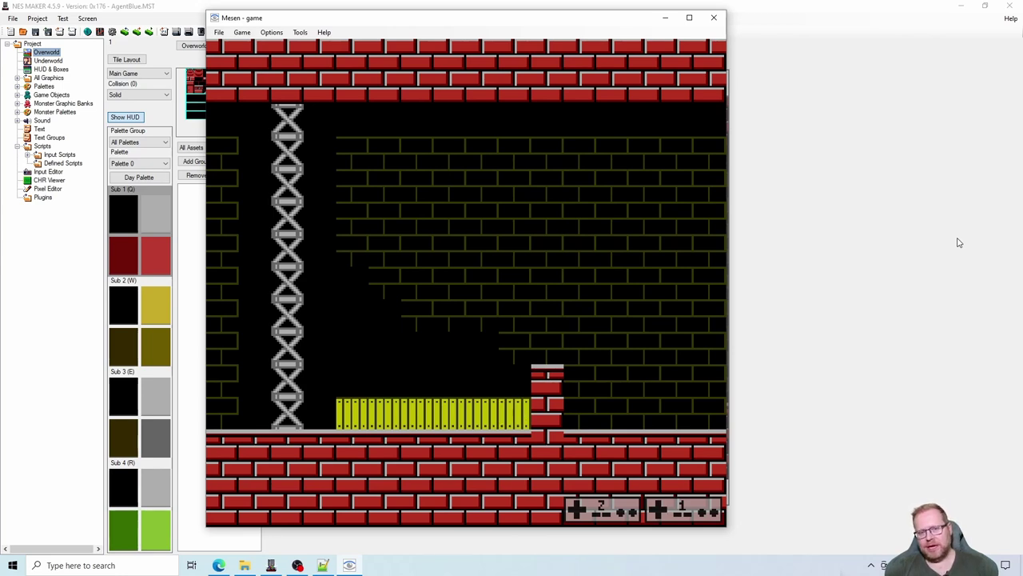
pyautogui.press('x')
pyautogui.press('Right')
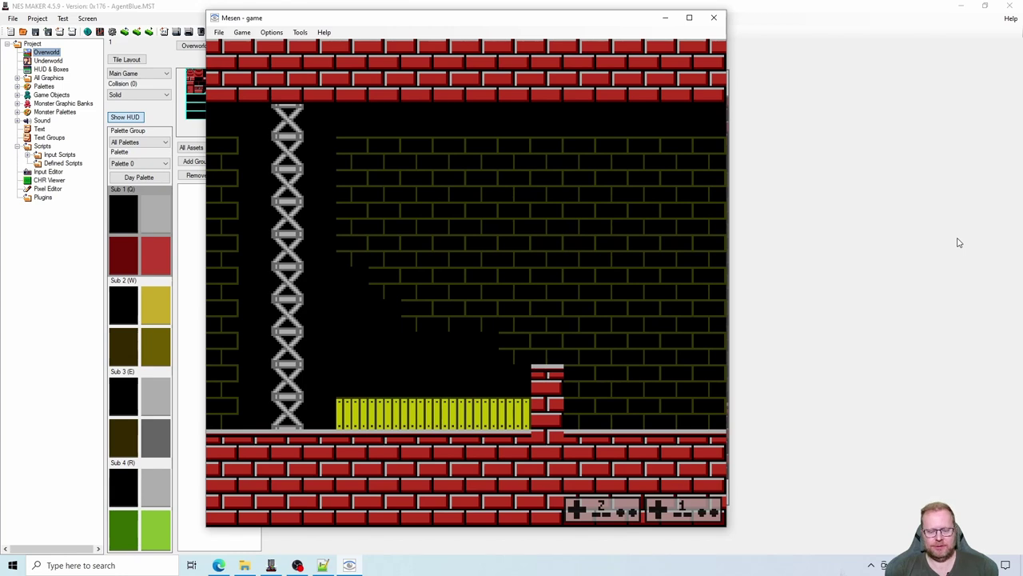
pyautogui.press('Right')
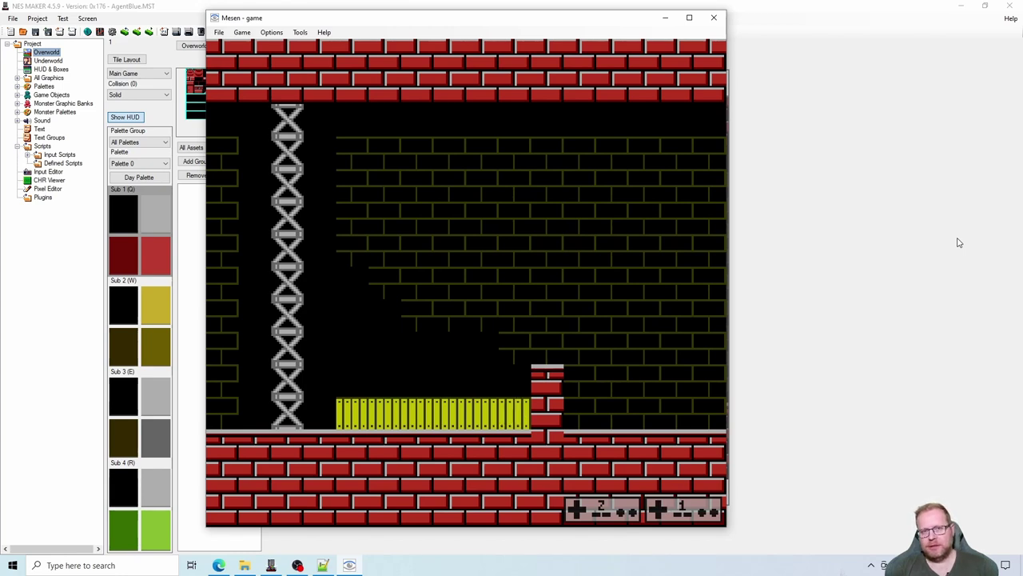
pyautogui.press('Right')
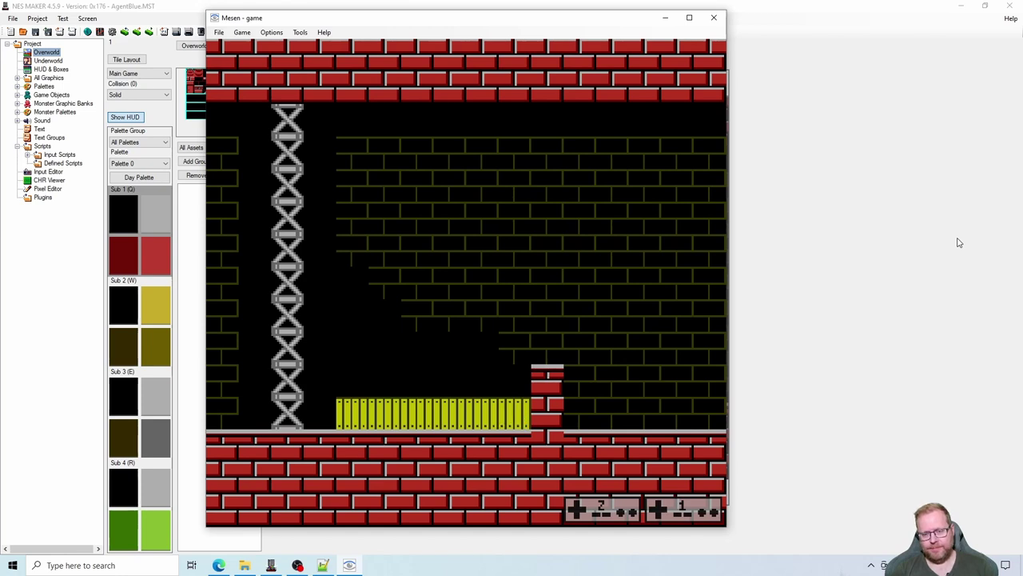
pyautogui.press('Right')
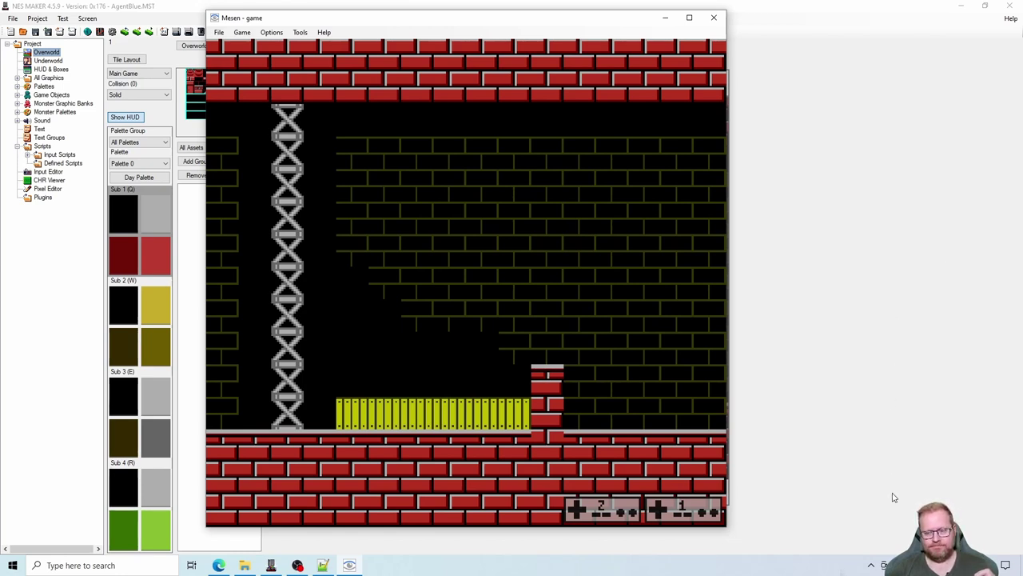
pyautogui.click(867, 565)
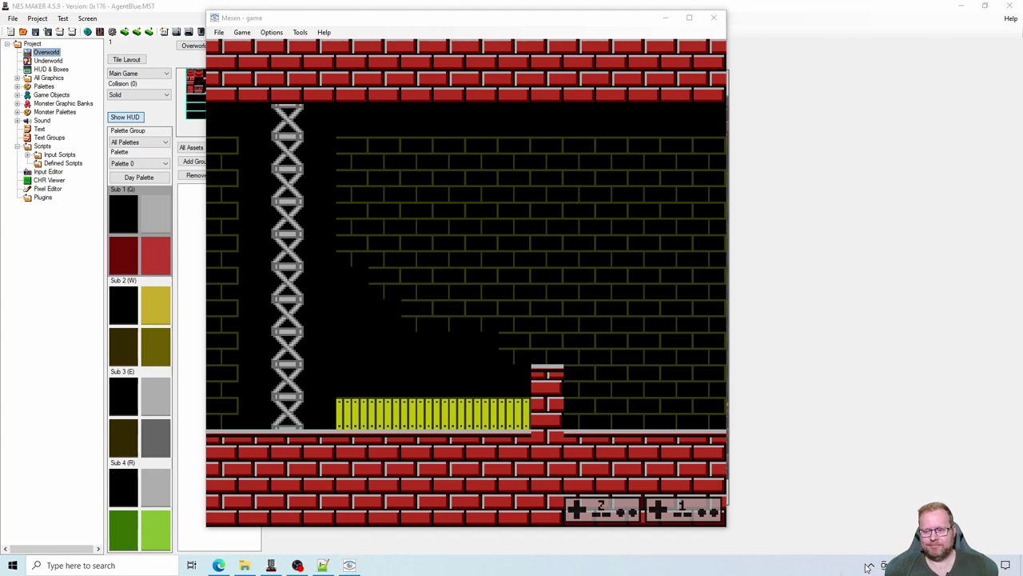